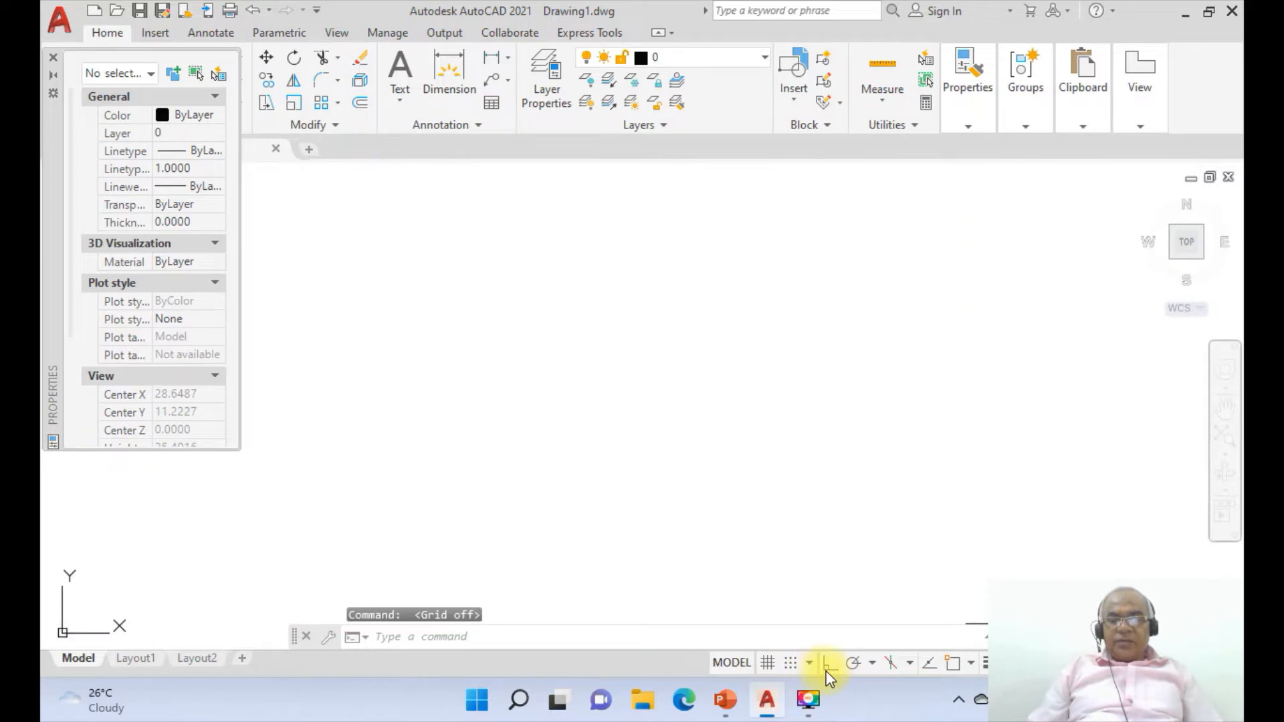
Turn on ortho mode and set the model space limits from 0,0 to 500,500
left_click(830, 664)
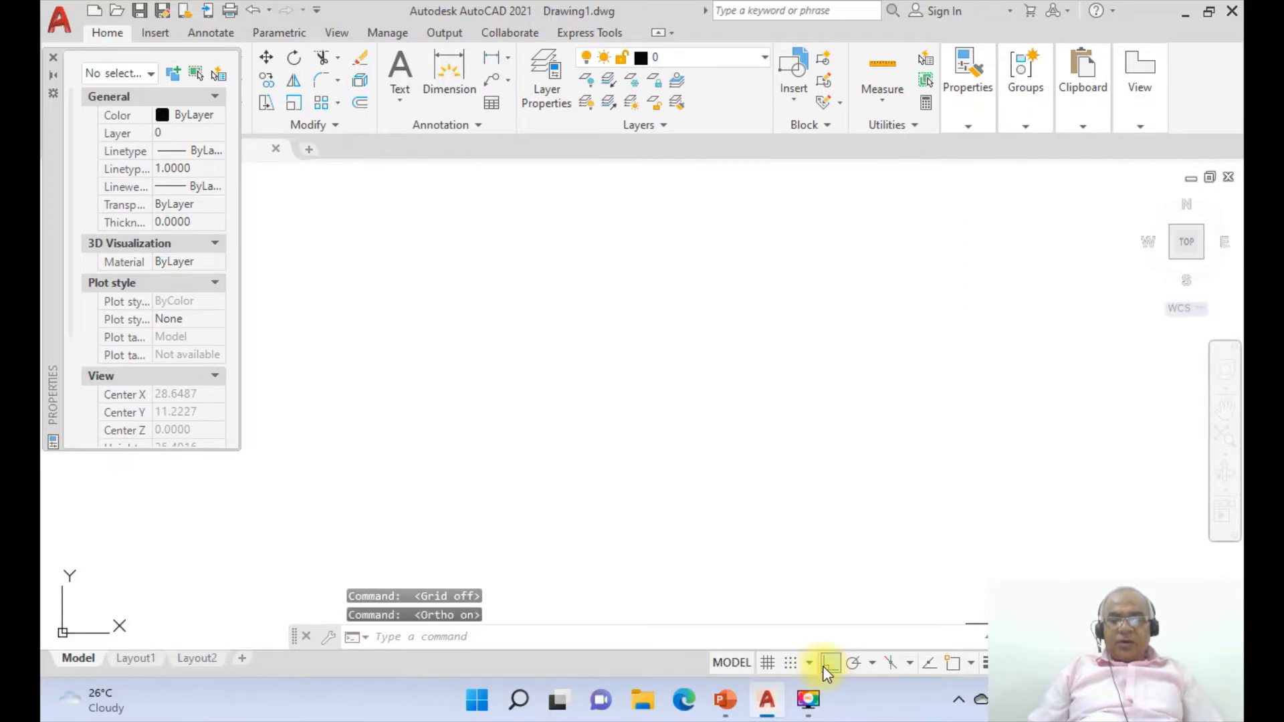
left_click(411, 629)
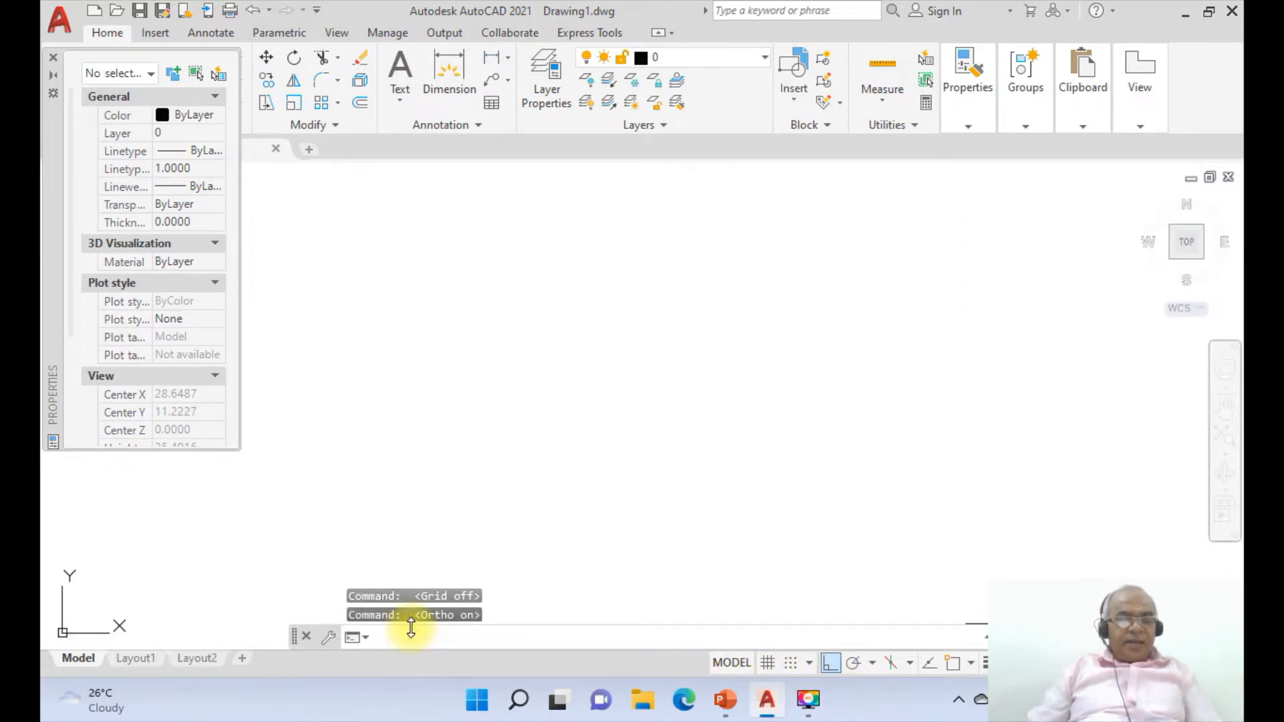
type("L")
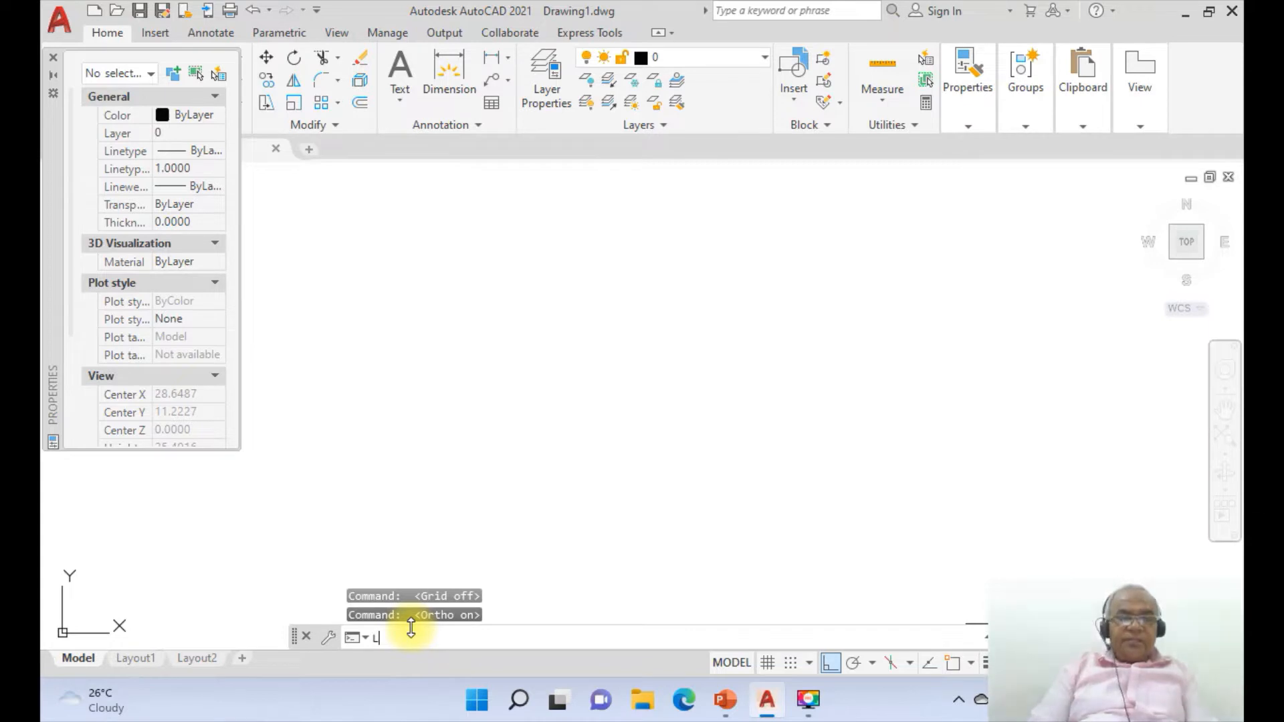
type("IMITS")
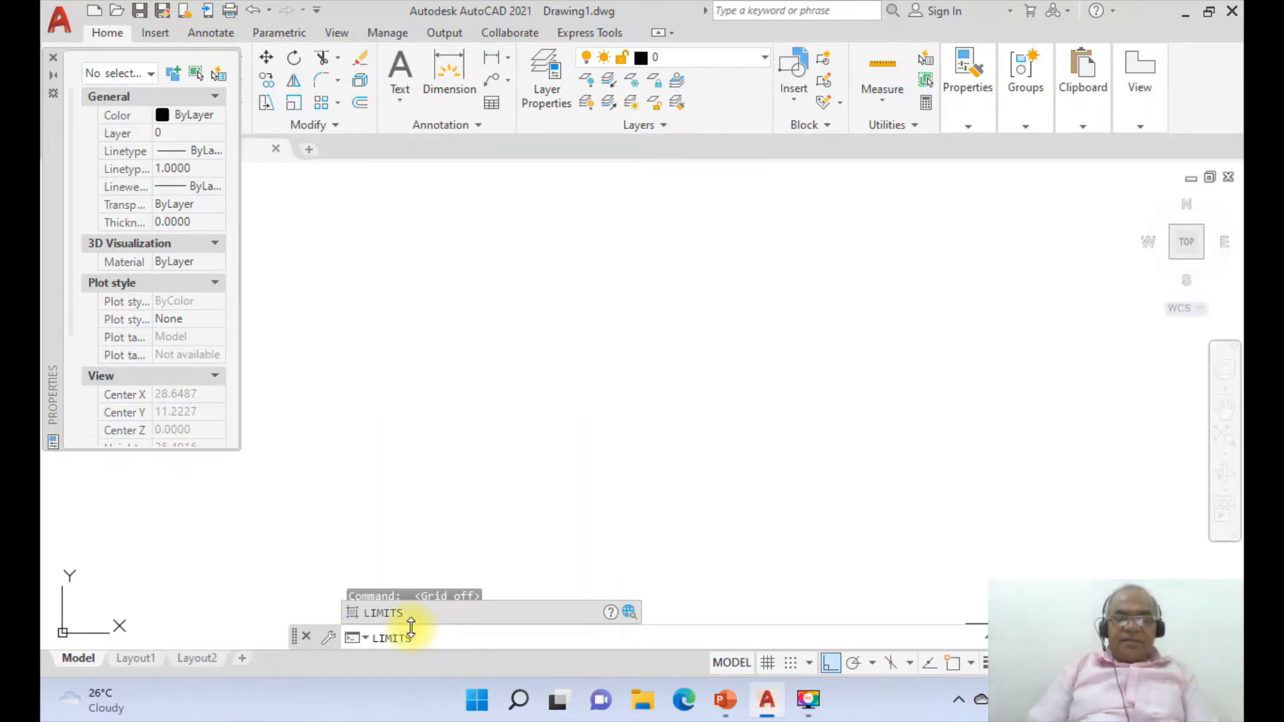
key("Return")
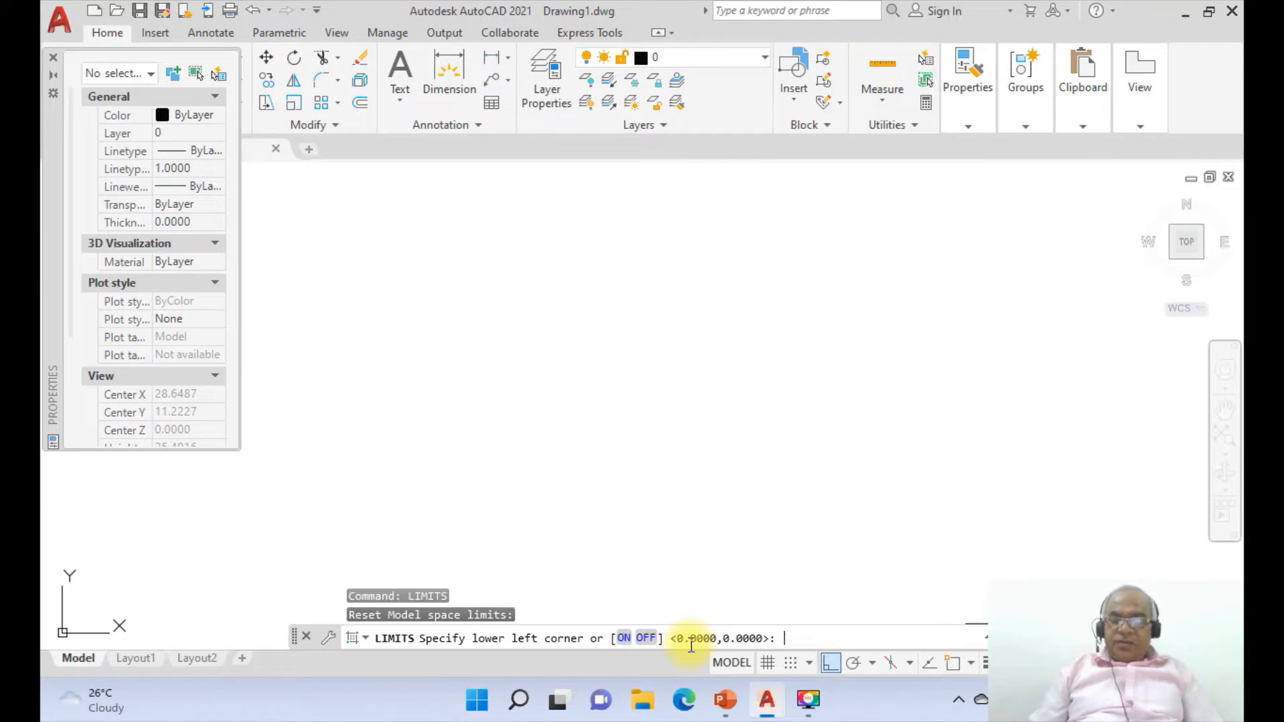
key("Return")
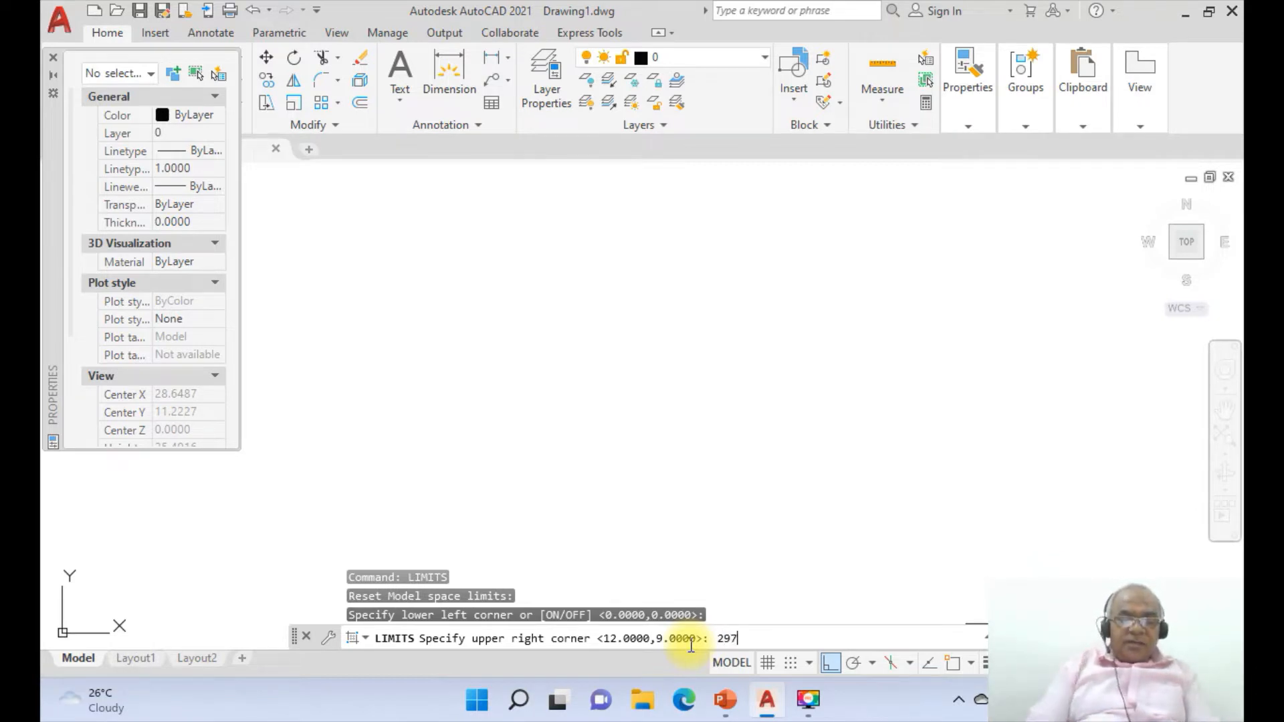
key("BackSpace")
key("BackSpace")
key("BackSpace")
key("BackSpace")
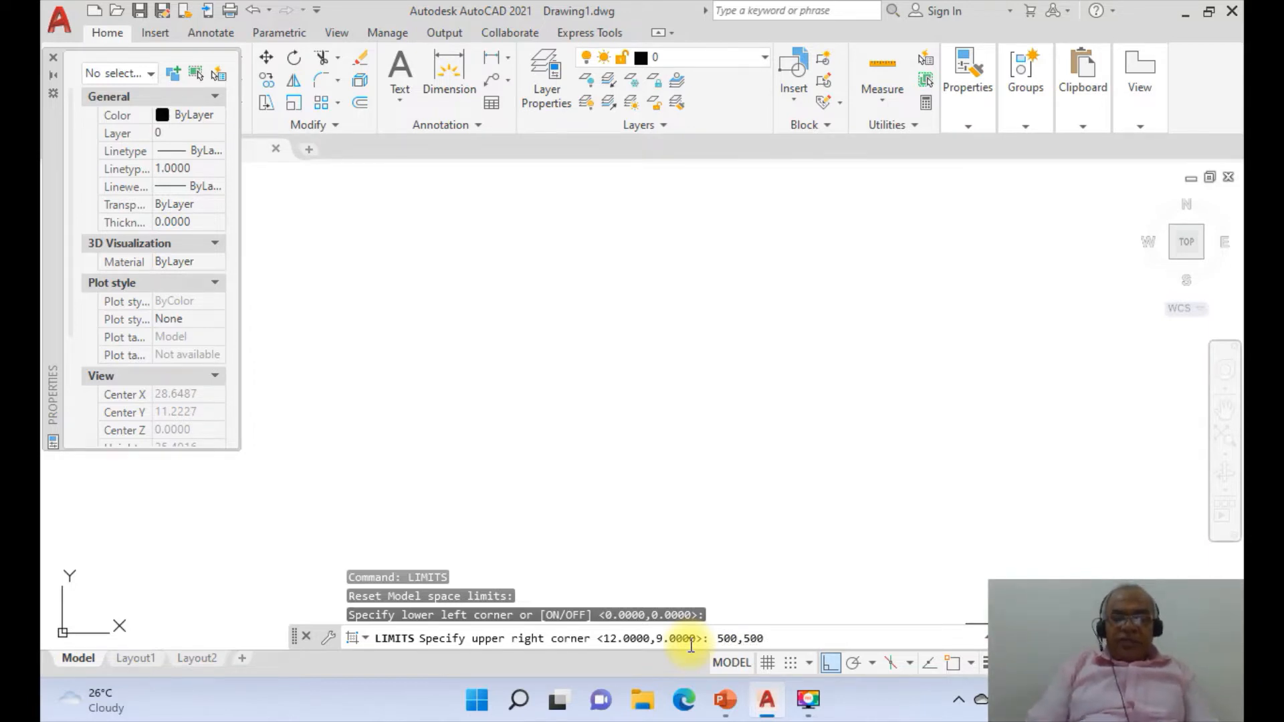
key("Return")
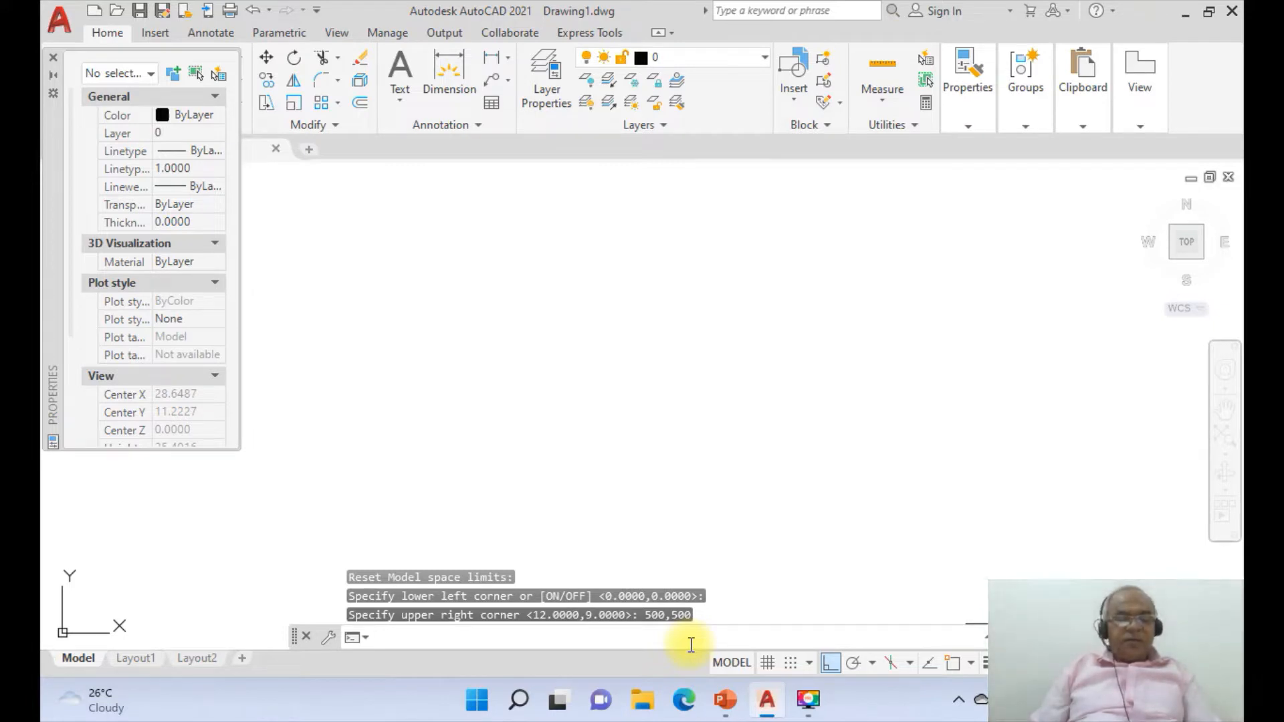
Draw a long horizontal line along the bottom of the drawing area and a vertical line rising from its right end
key("Return")
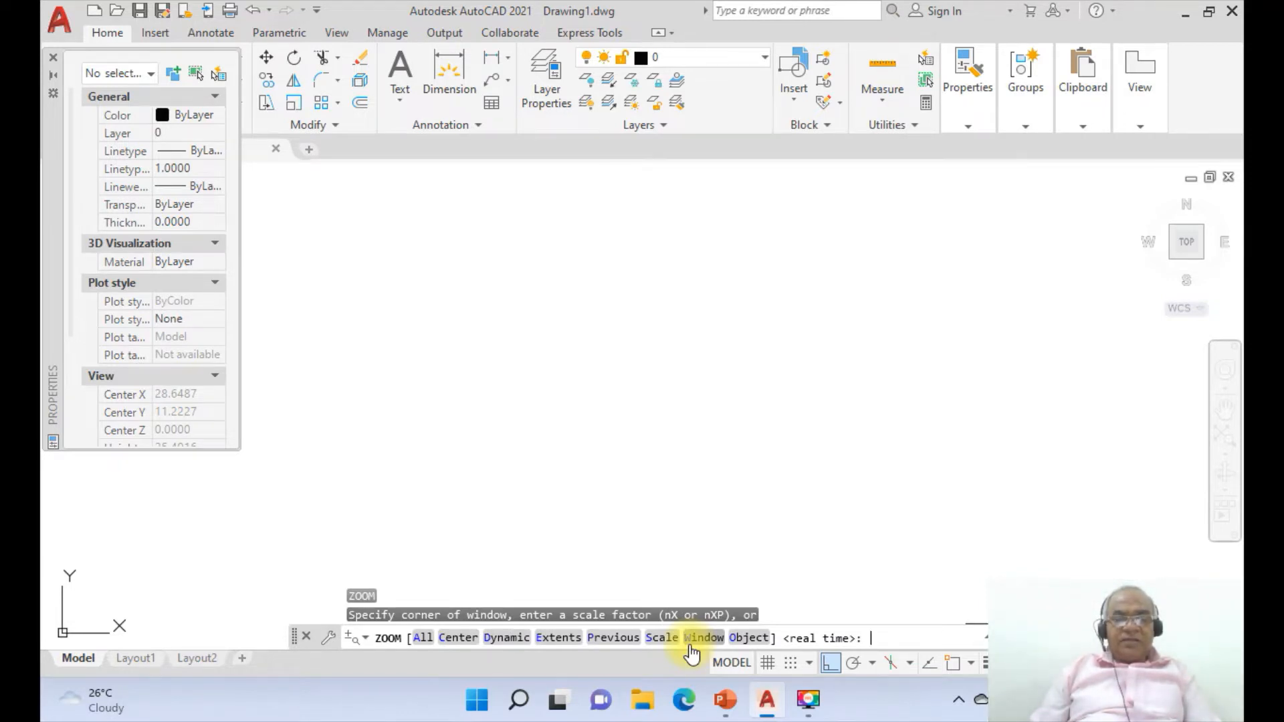
key("Return")
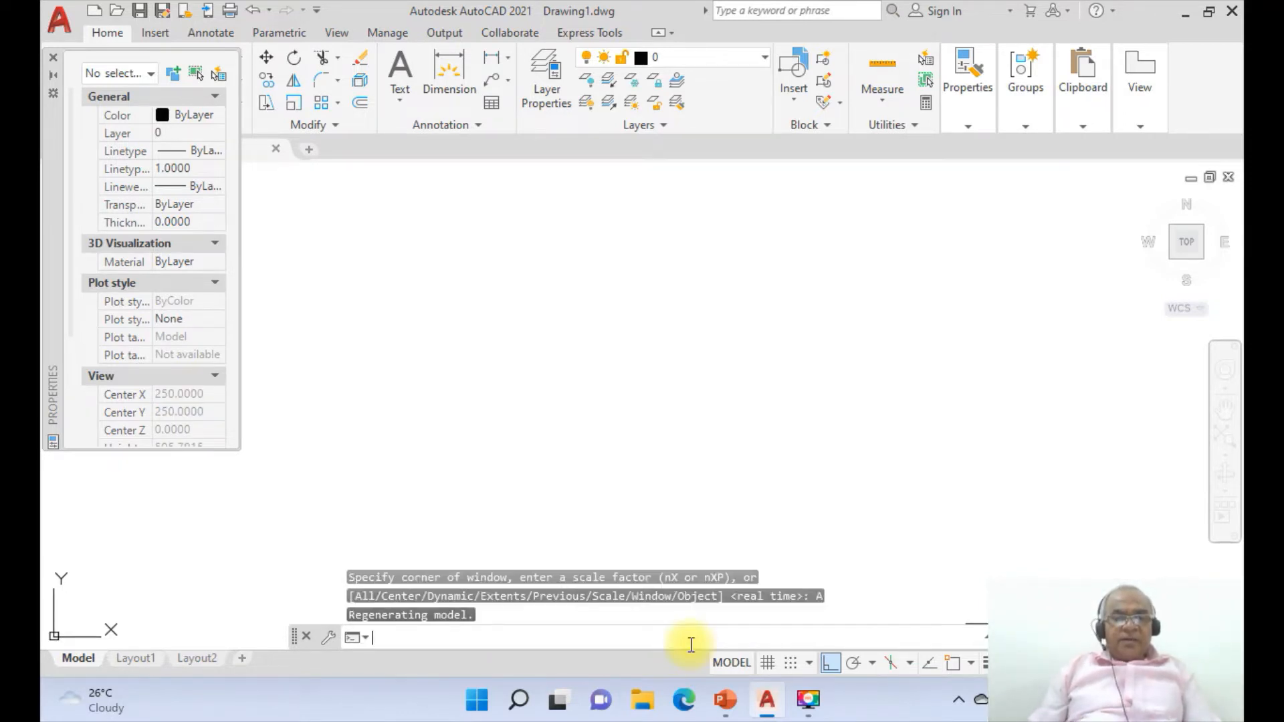
type("L")
key("Return")
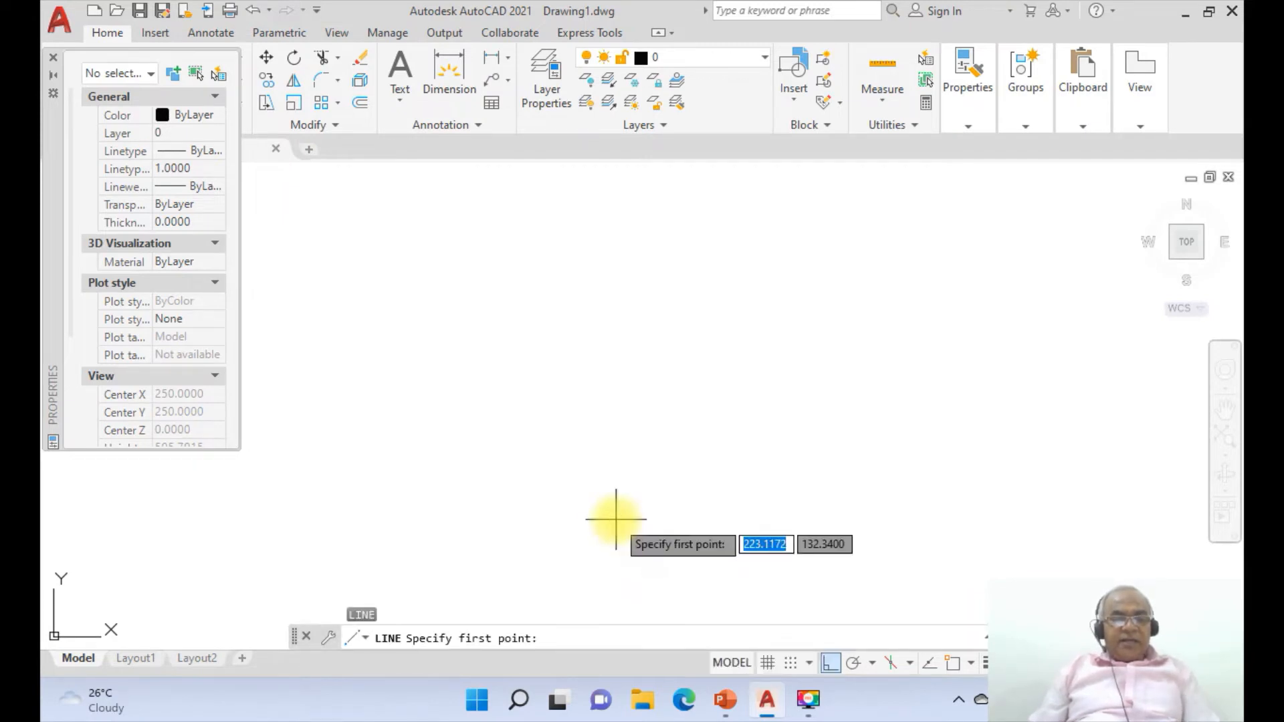
left_click(303, 547)
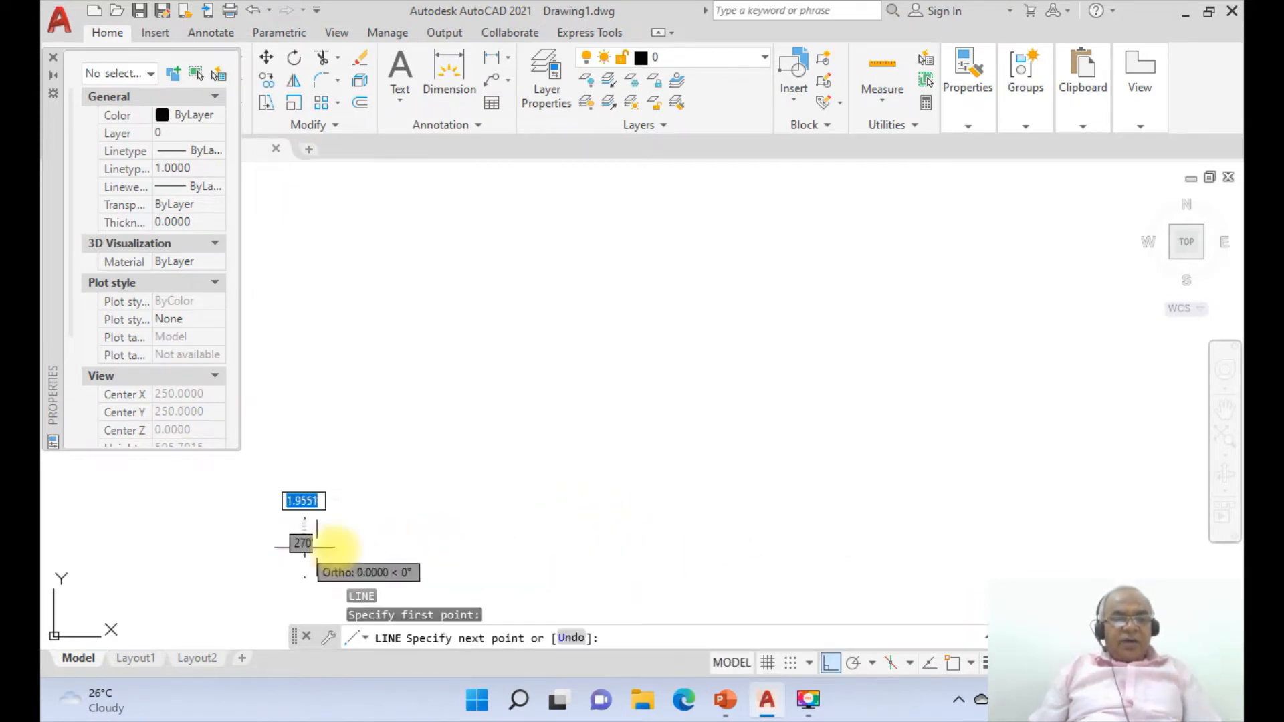
left_click(906, 570)
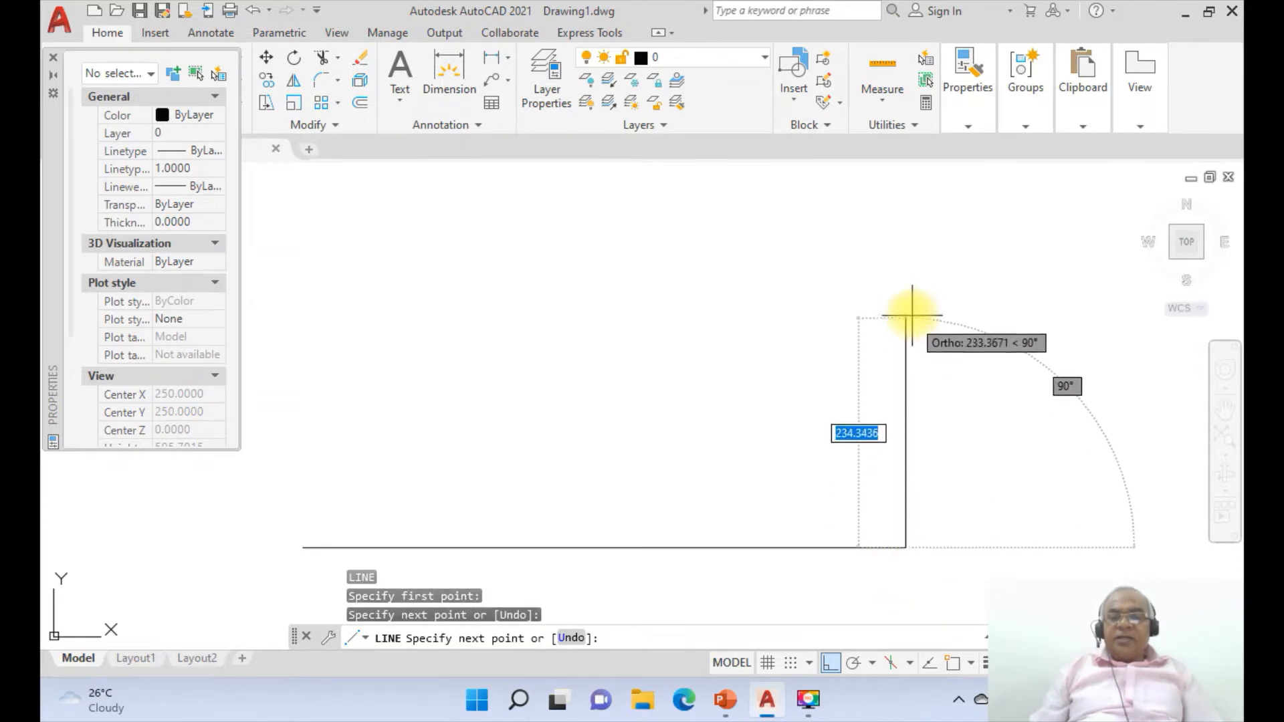
left_click(915, 179)
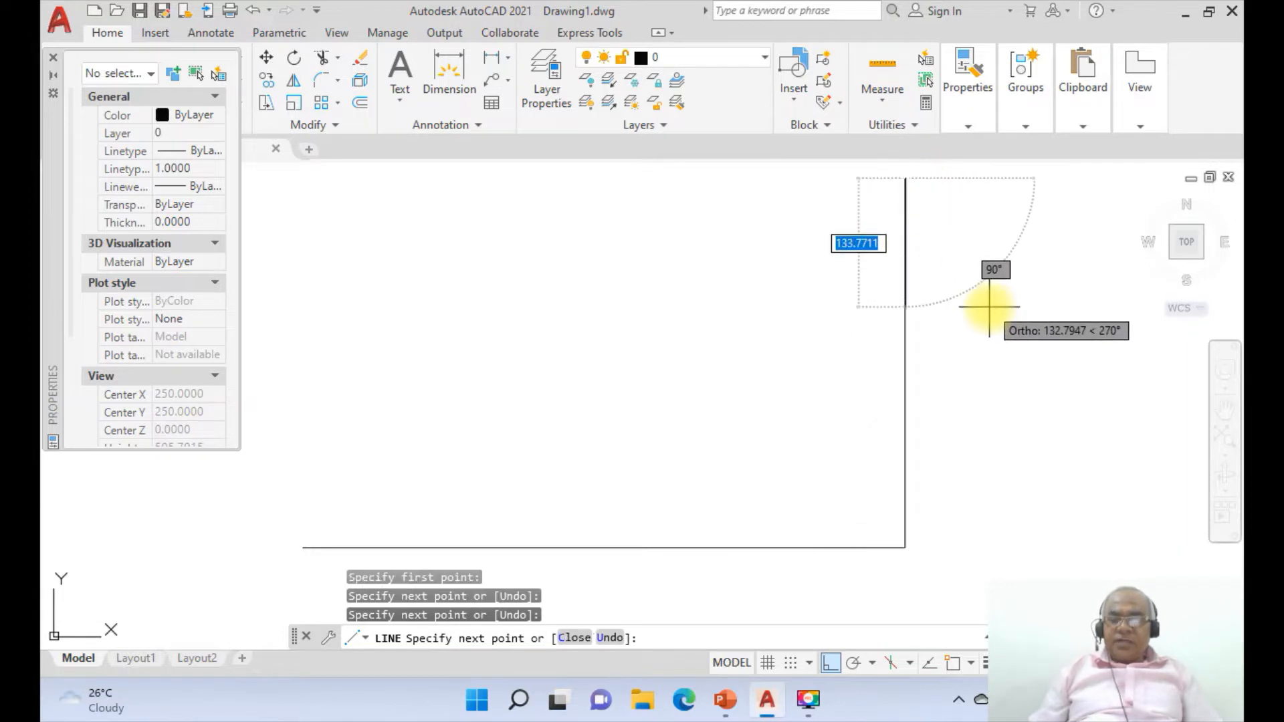
key("Return")
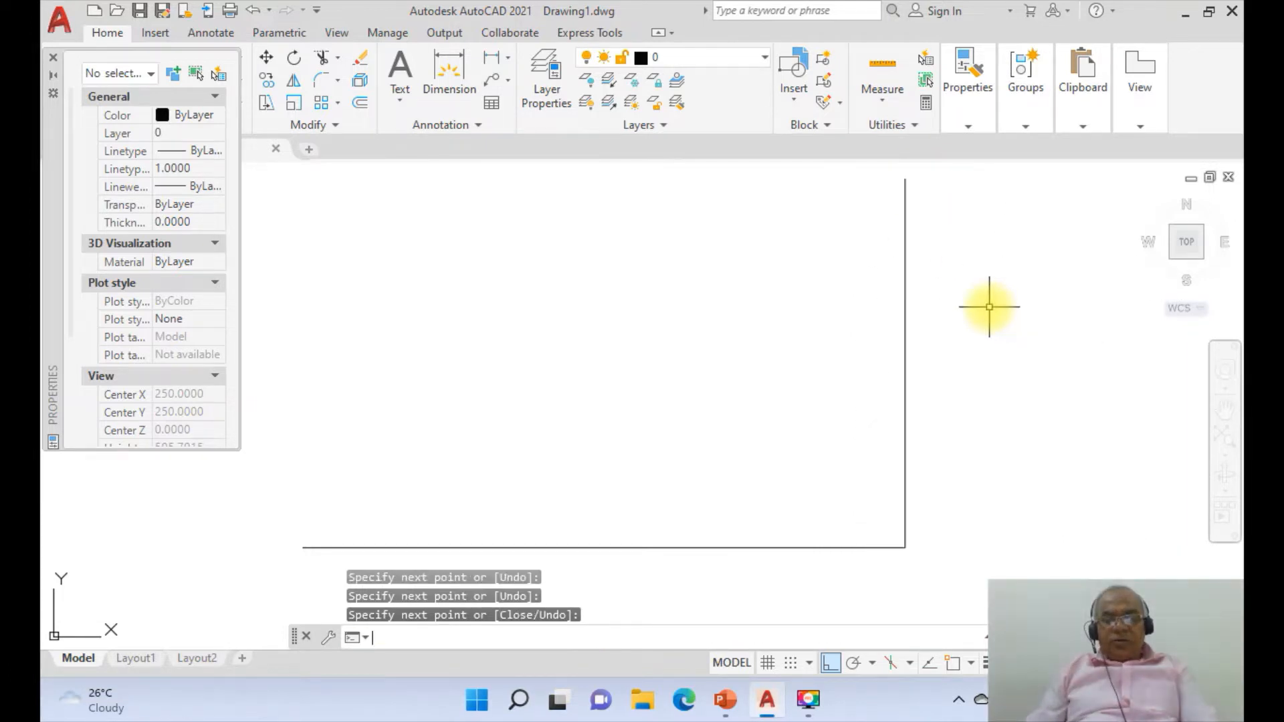
Offset the vertical line 297 units to the left
type("o")
key("Return")
type("2")
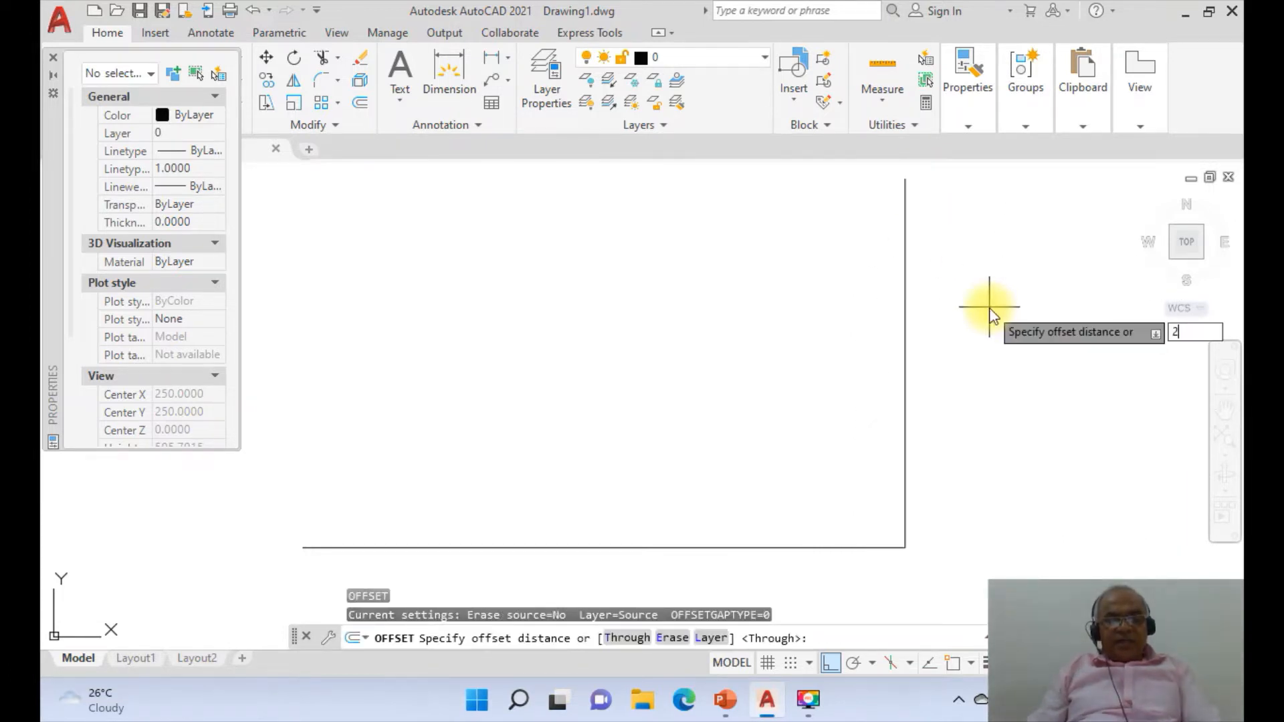
type("97")
key("Return")
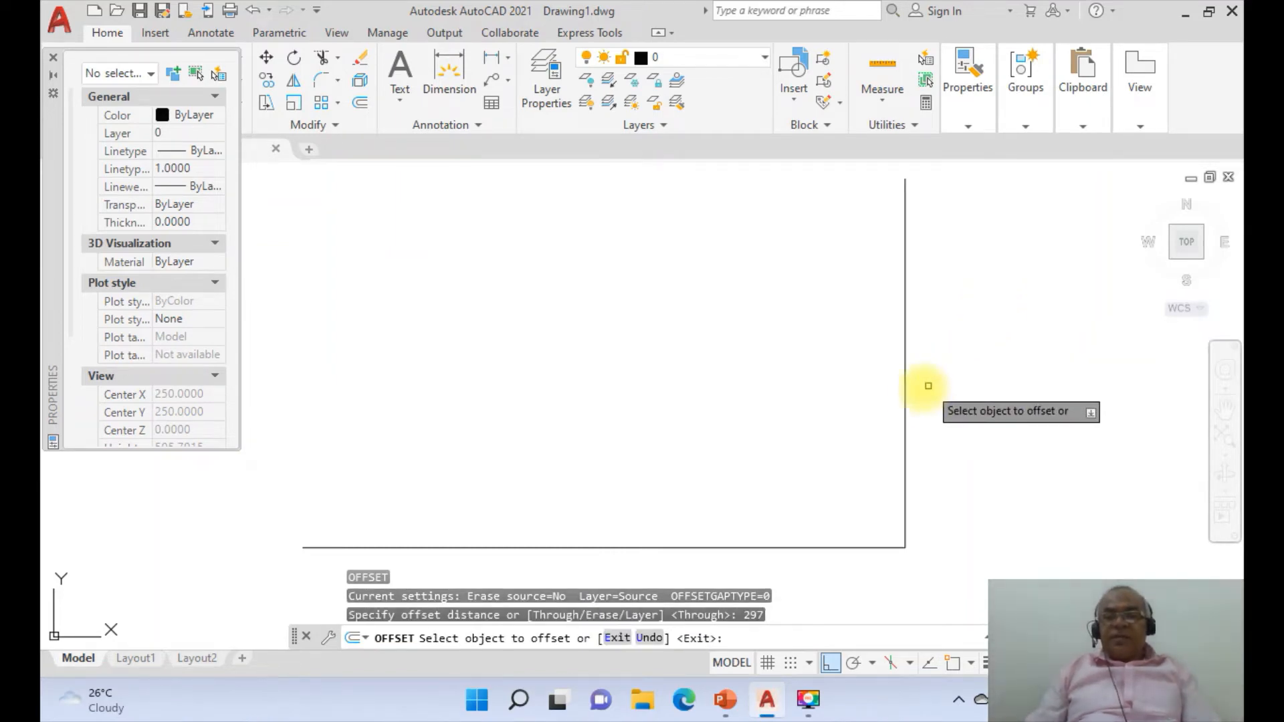
left_click(904, 390)
left_click(703, 405)
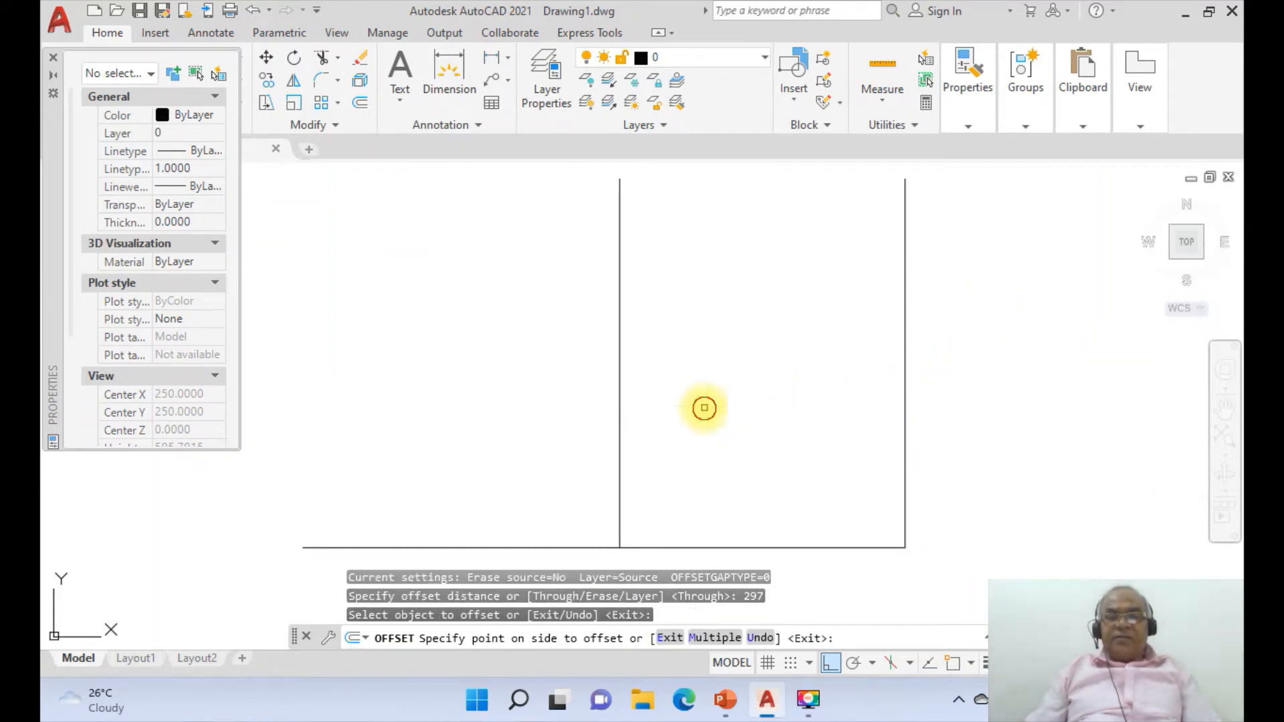
key("Return")
Offset the bottom horizontal line 210 units upward
key("Return")
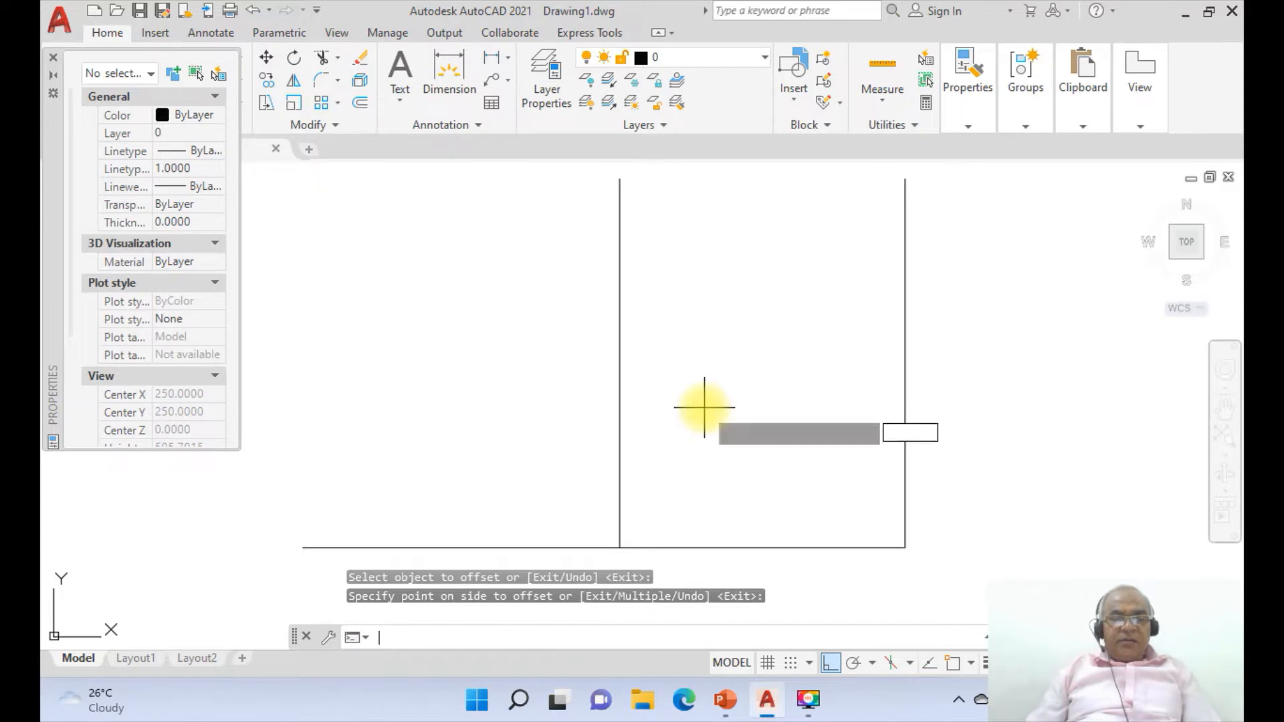
type("210")
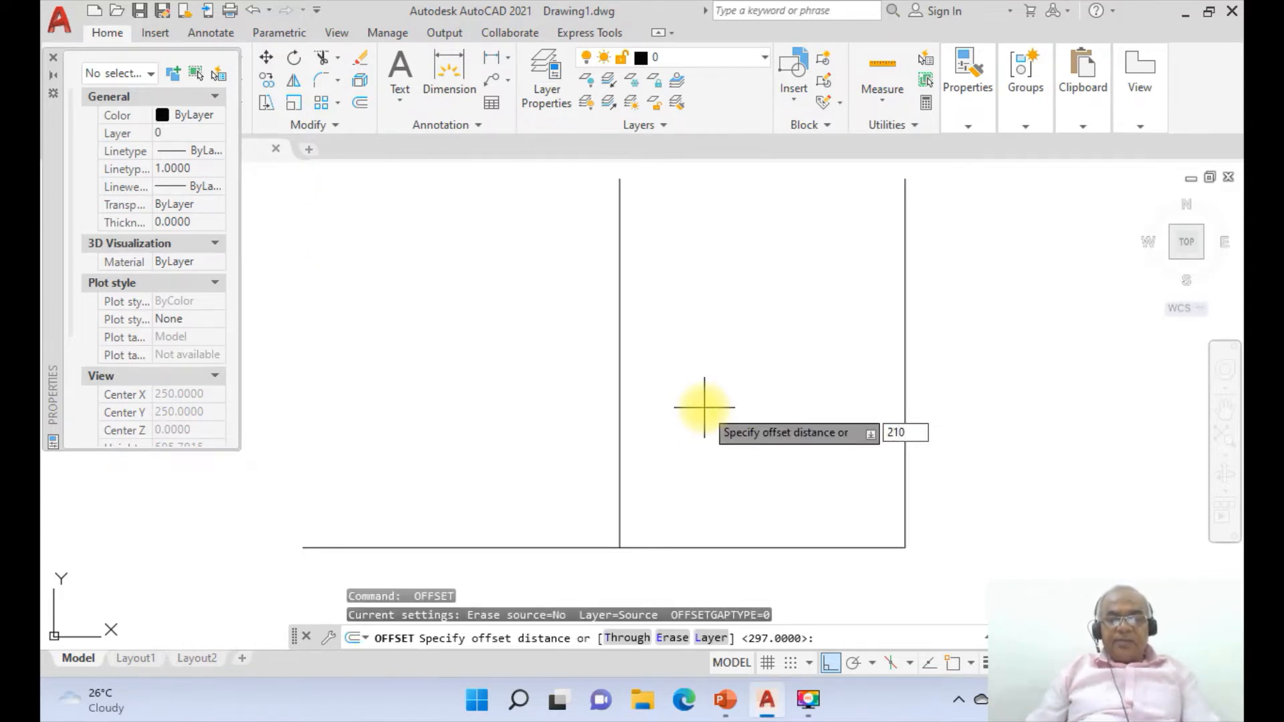
key("Return")
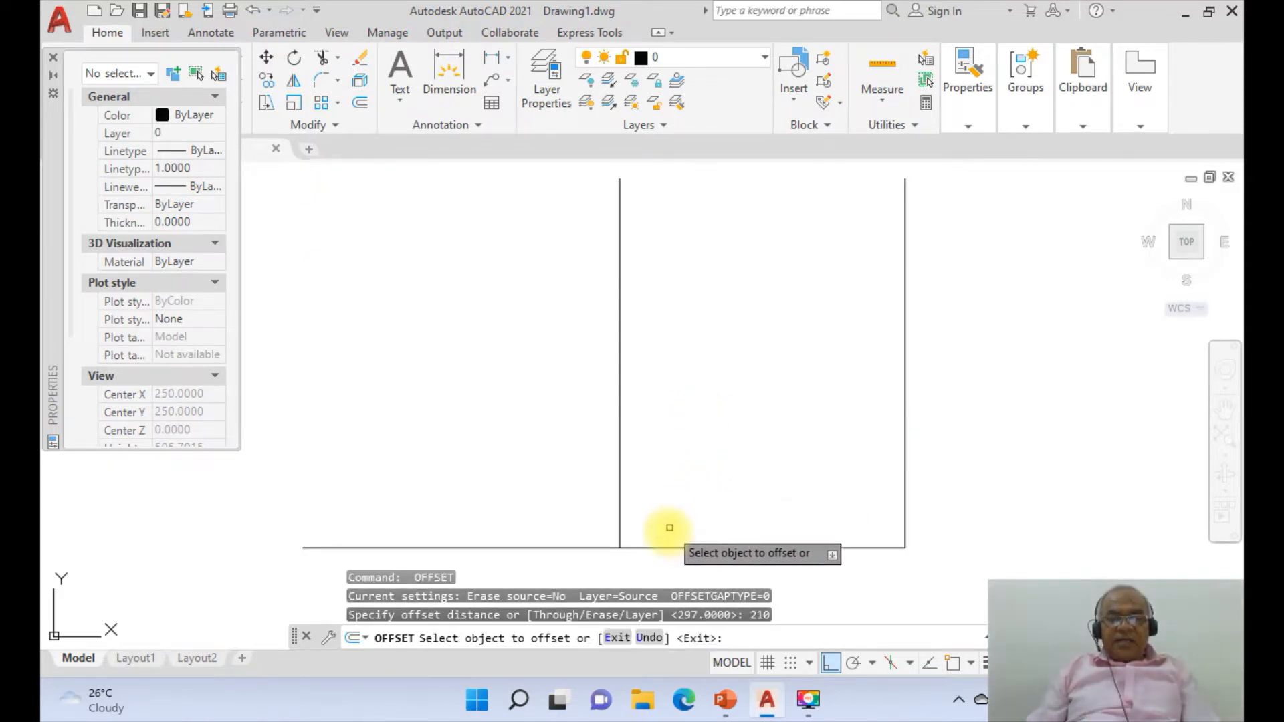
left_click(660, 546)
left_click(662, 498)
key("Return")
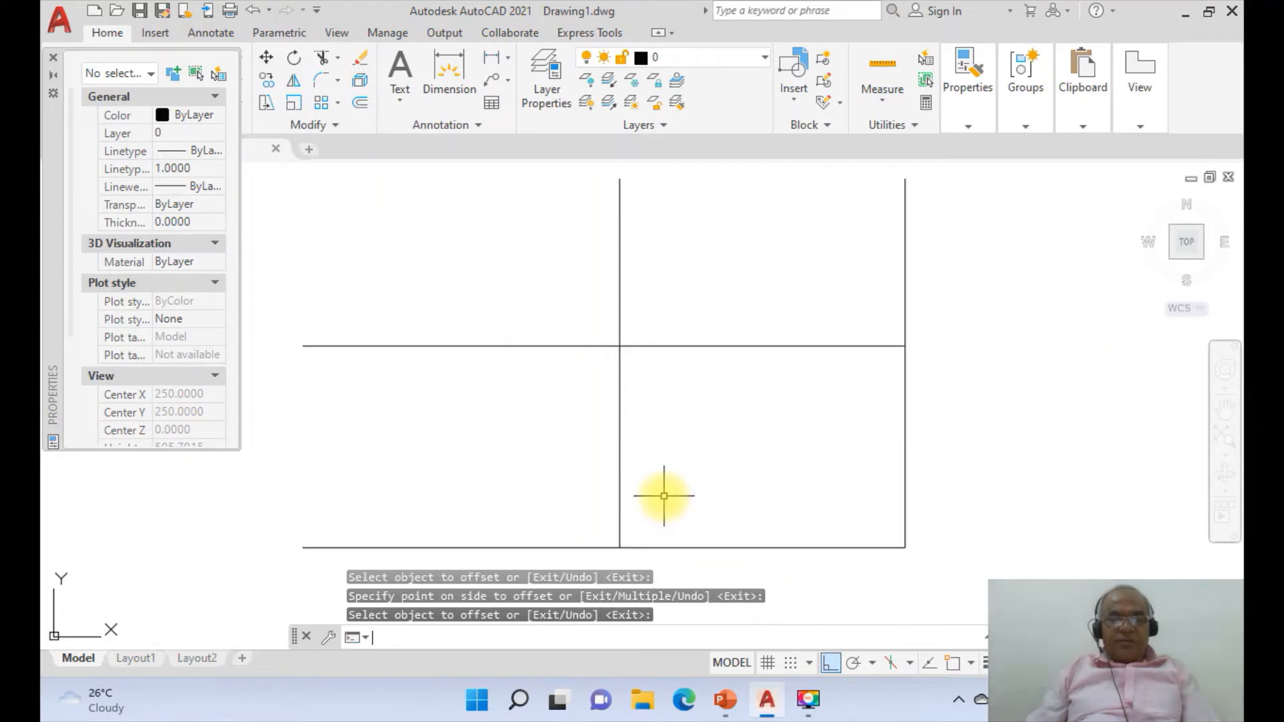
Fillet the lower-left, upper-left and upper-right line crossings with radius 0 to form a closed rectangle
type("F")
key("Return")
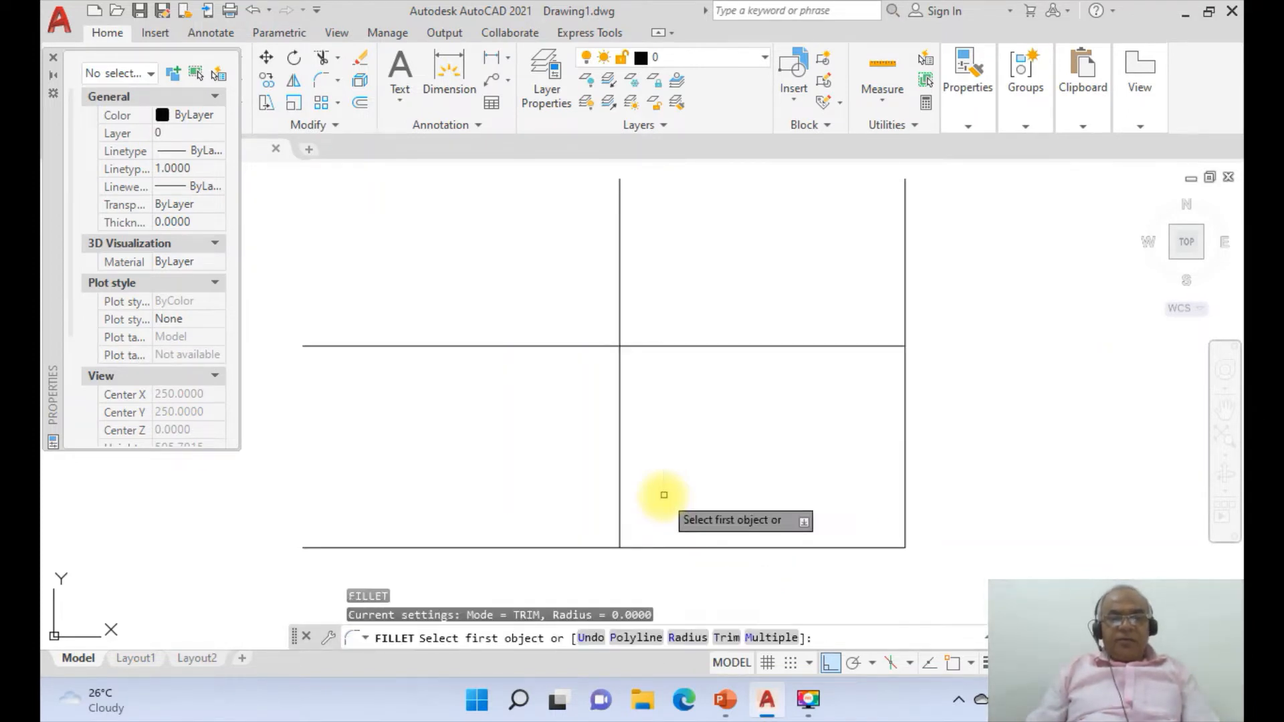
left_click(618, 526)
left_click(644, 545)
key("Return")
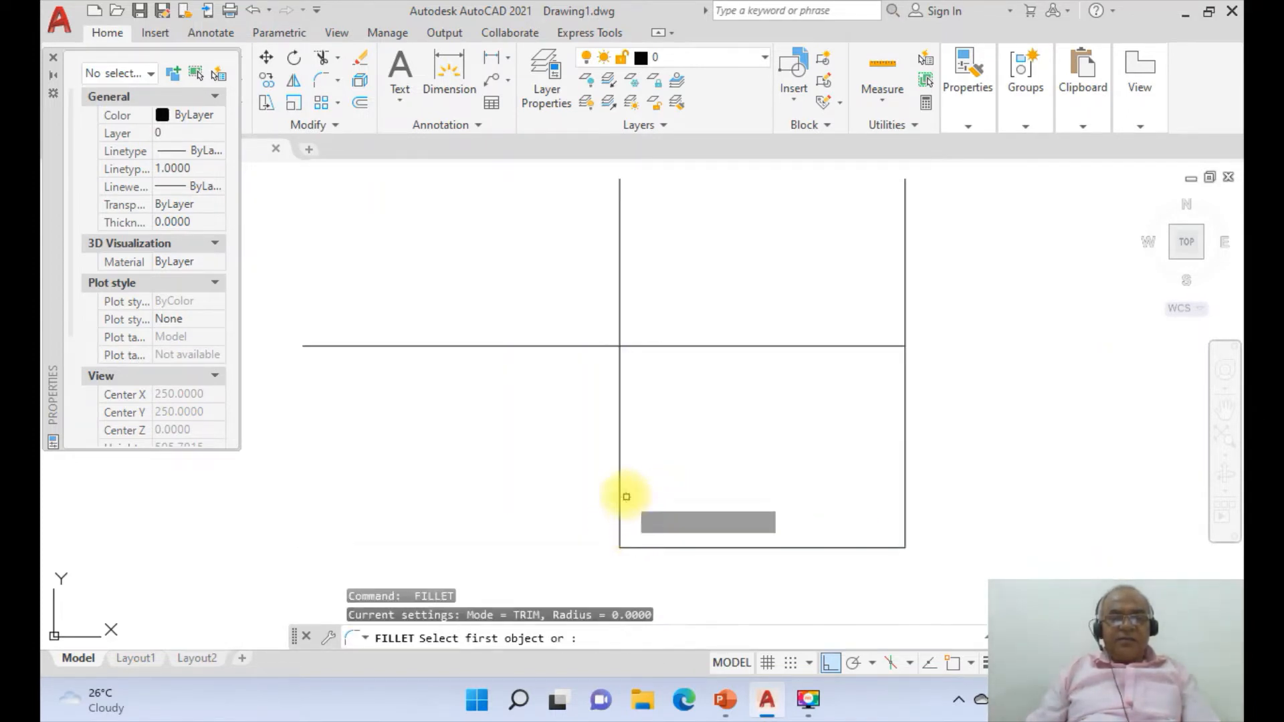
left_click(622, 493)
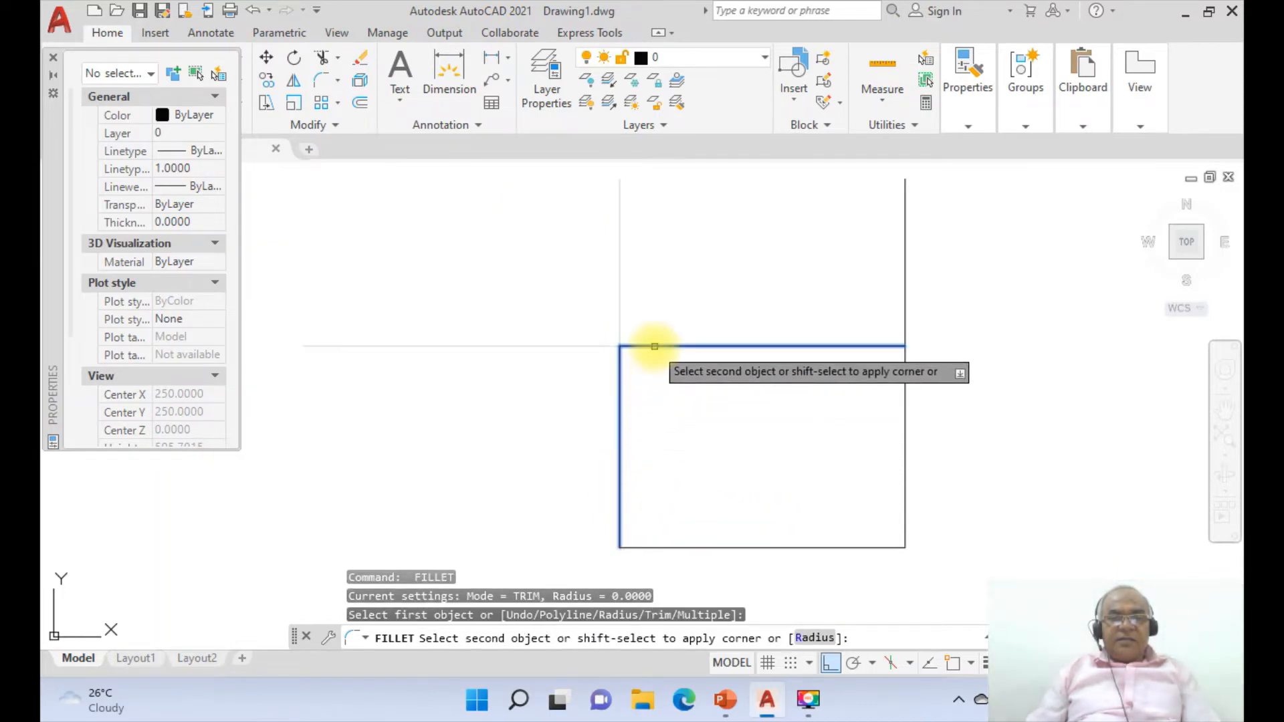
left_click(629, 347)
key("Return")
left_click(719, 346)
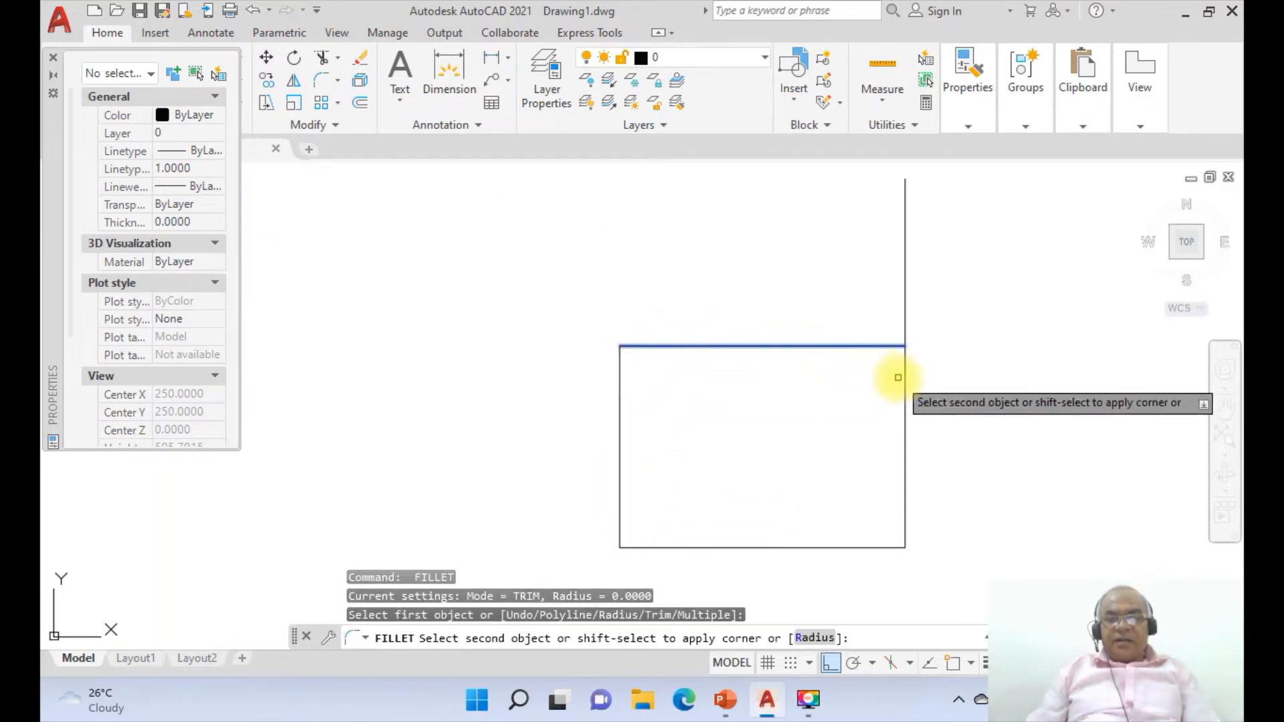
left_click(904, 378)
Zoom to the drawing extents, then scale the view by .6x to leave space around the rectangle
type("z")
key("Return")
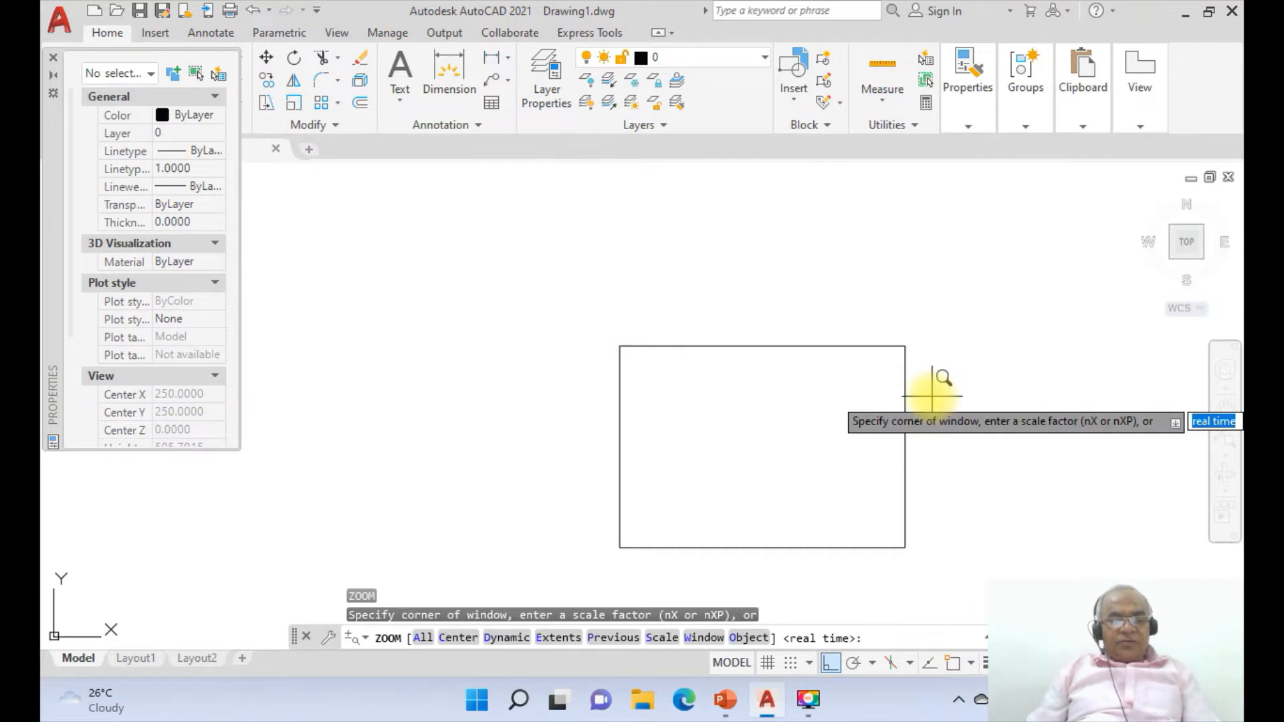
scroll(939, 376, "up", 1)
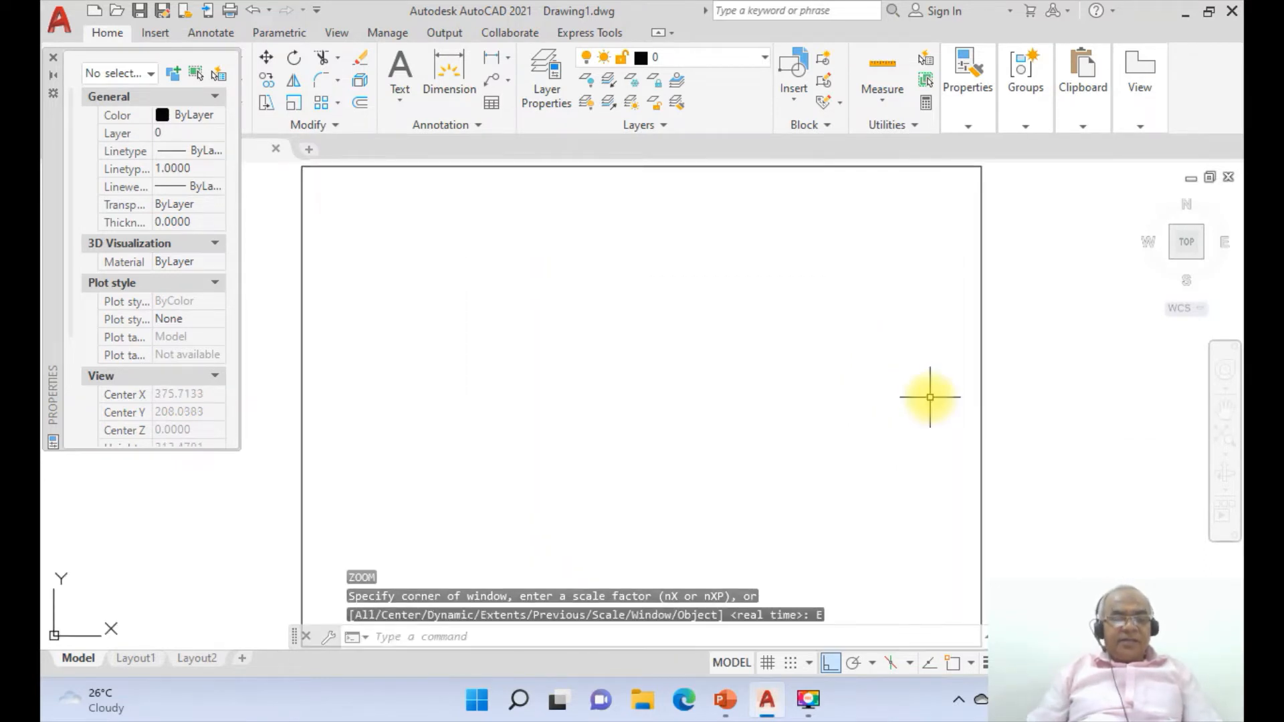
type("z")
key("Return")
type("a")
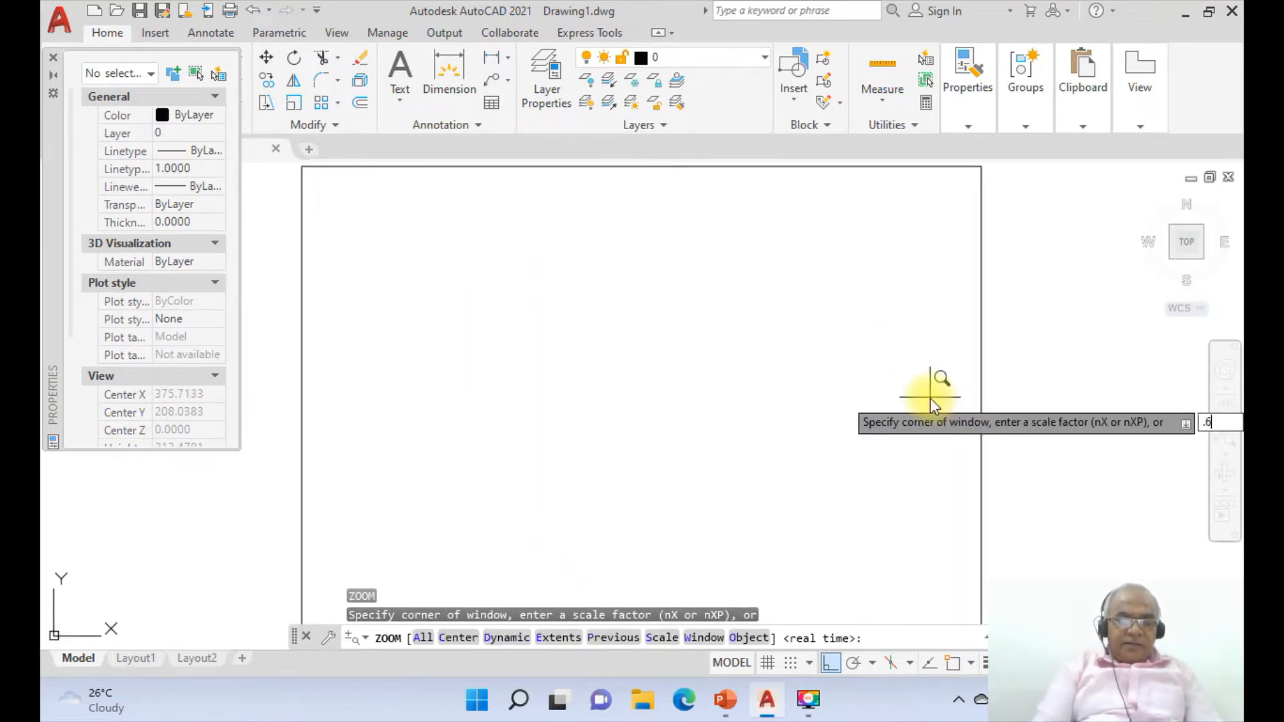
key("Return")
type(".6x")
key("Return")
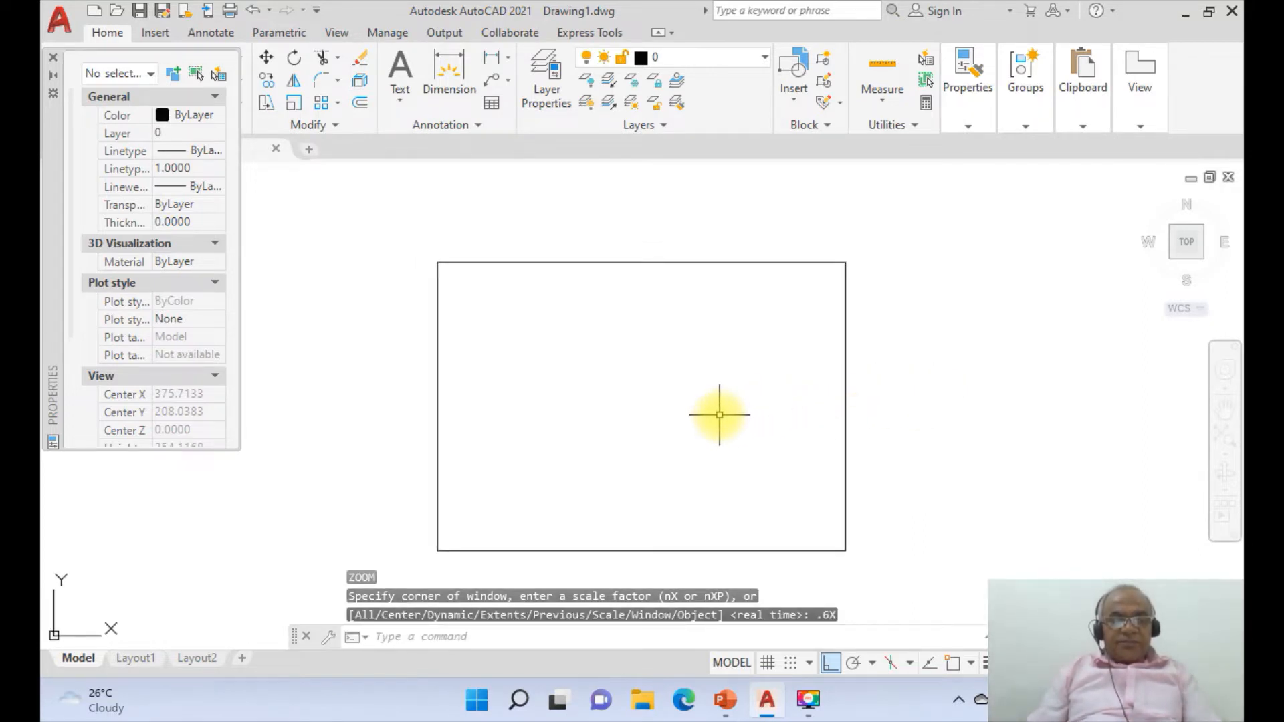
type("text")
key("Return")
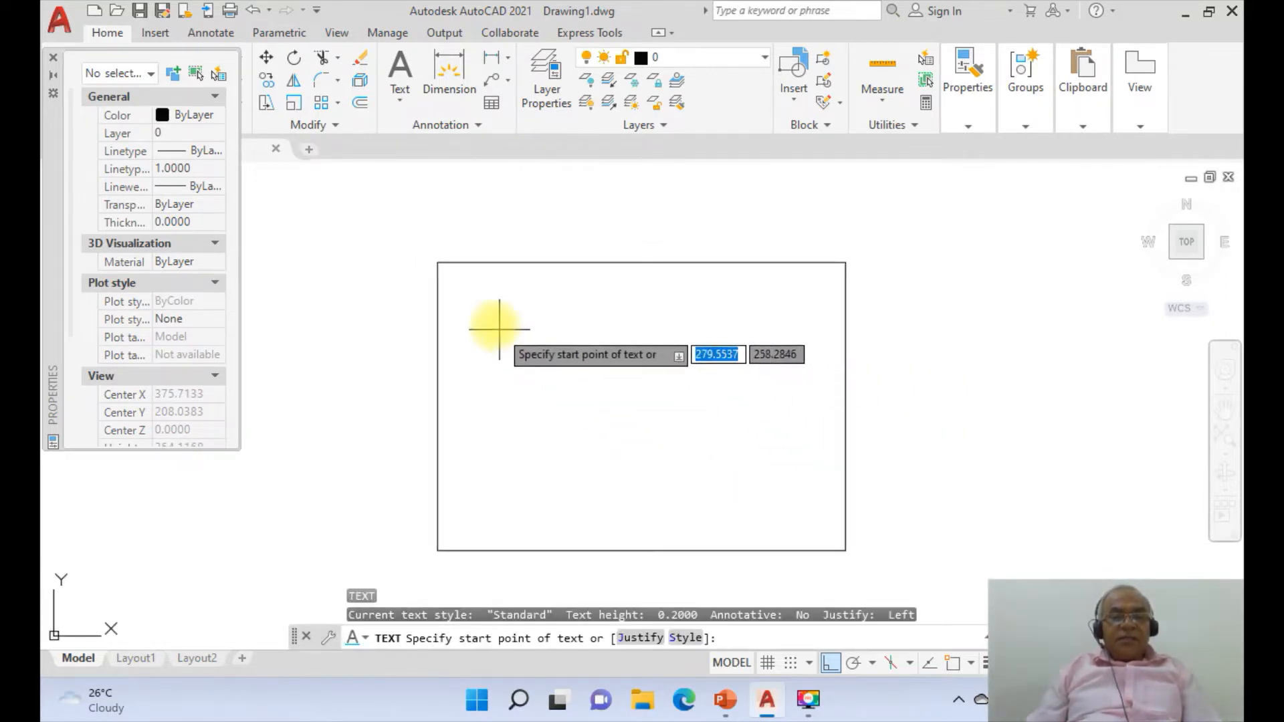
left_click(441, 280)
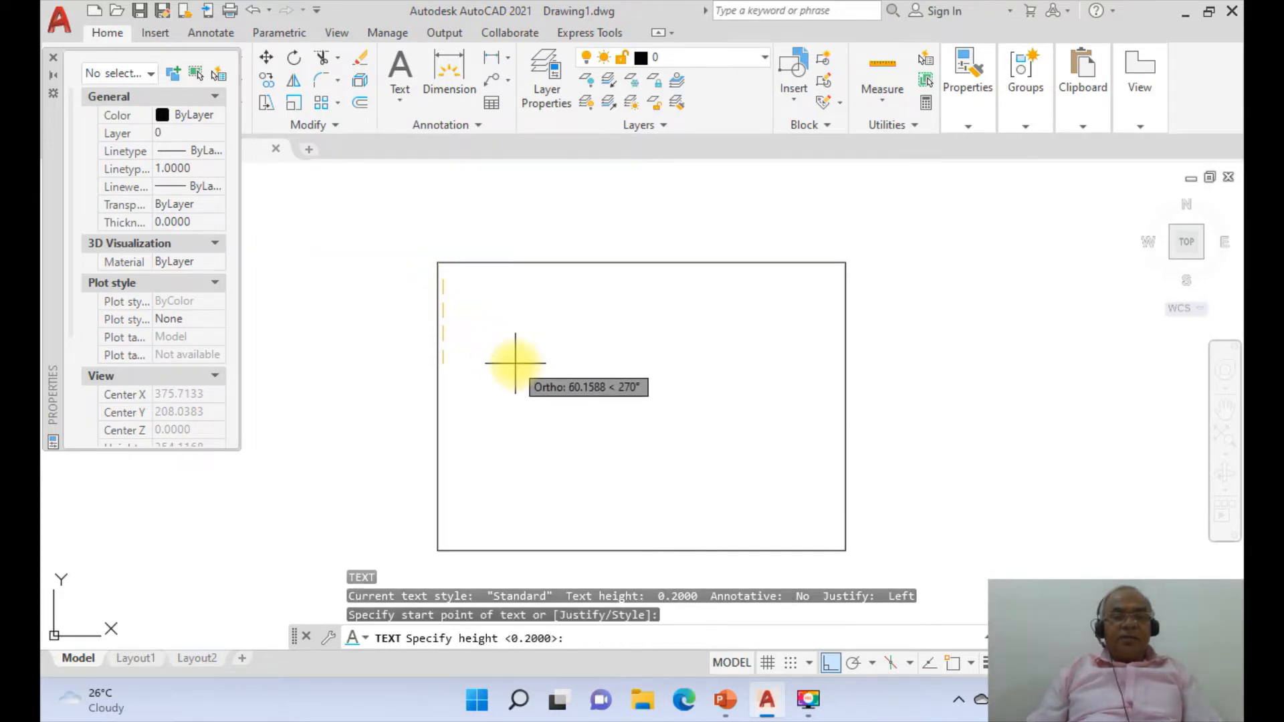
type("4")
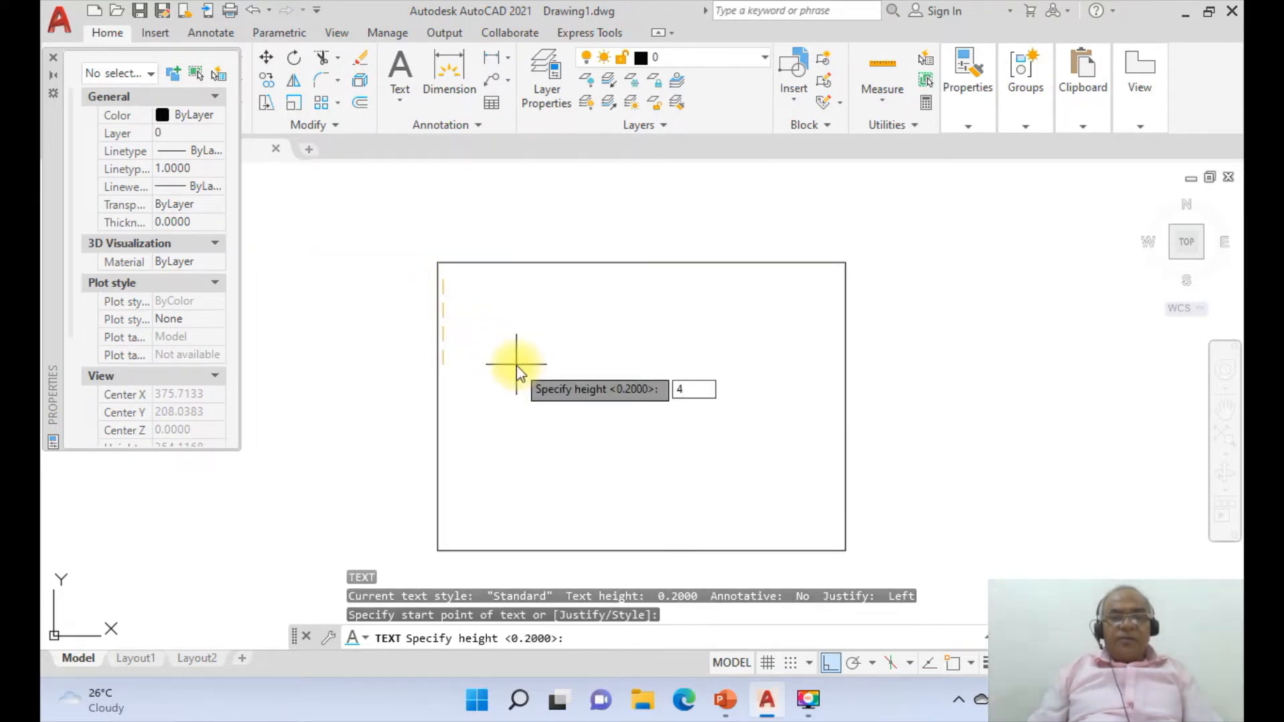
key("Return")
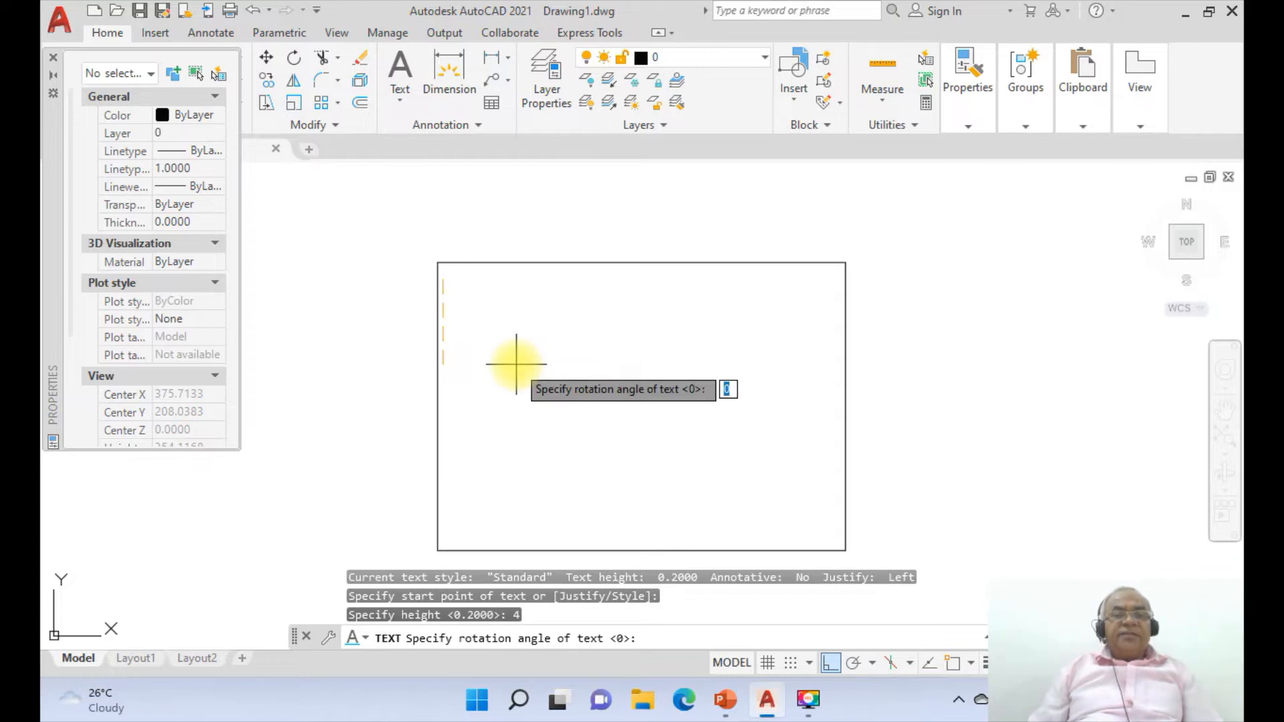
key("Return")
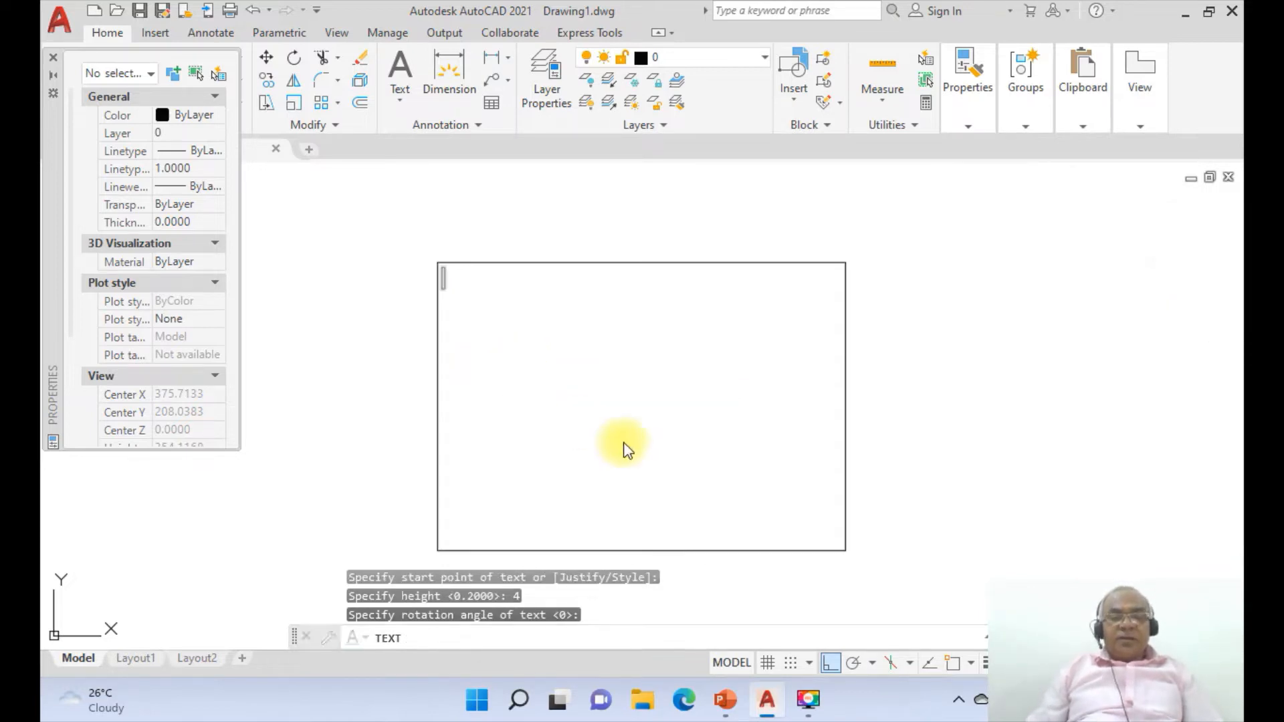
left_click(725, 702)
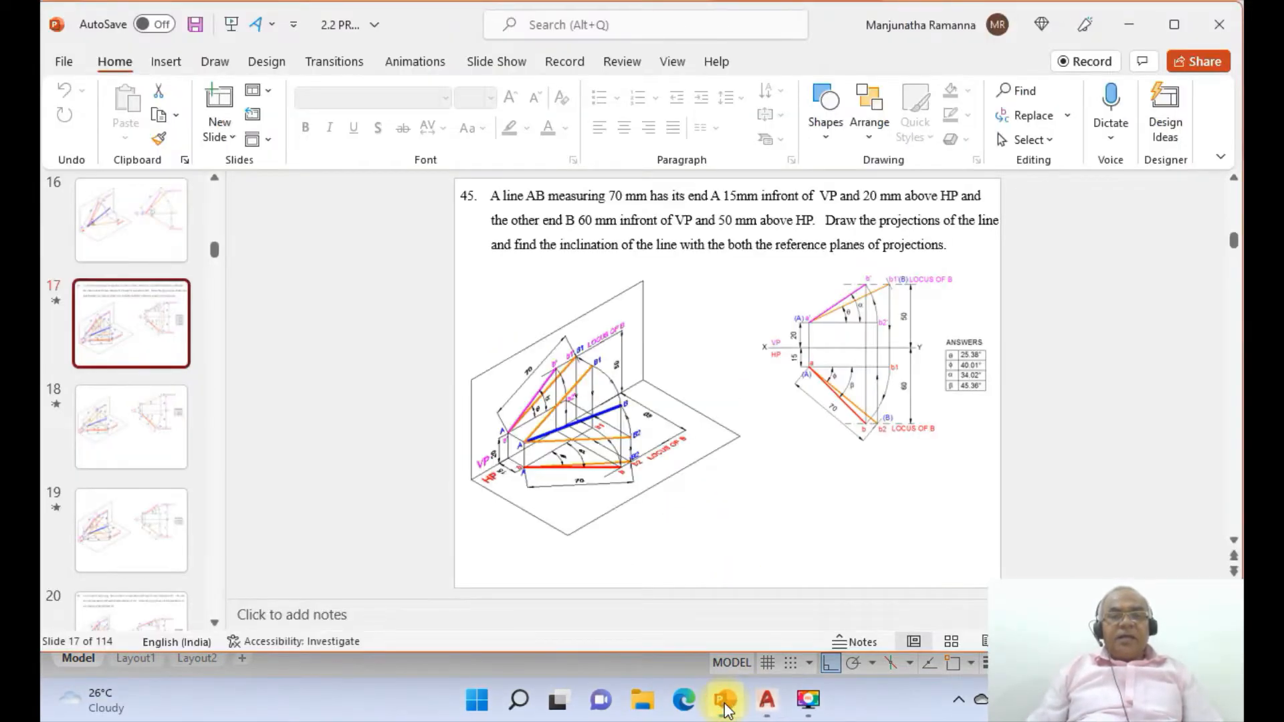
left_click(767, 701)
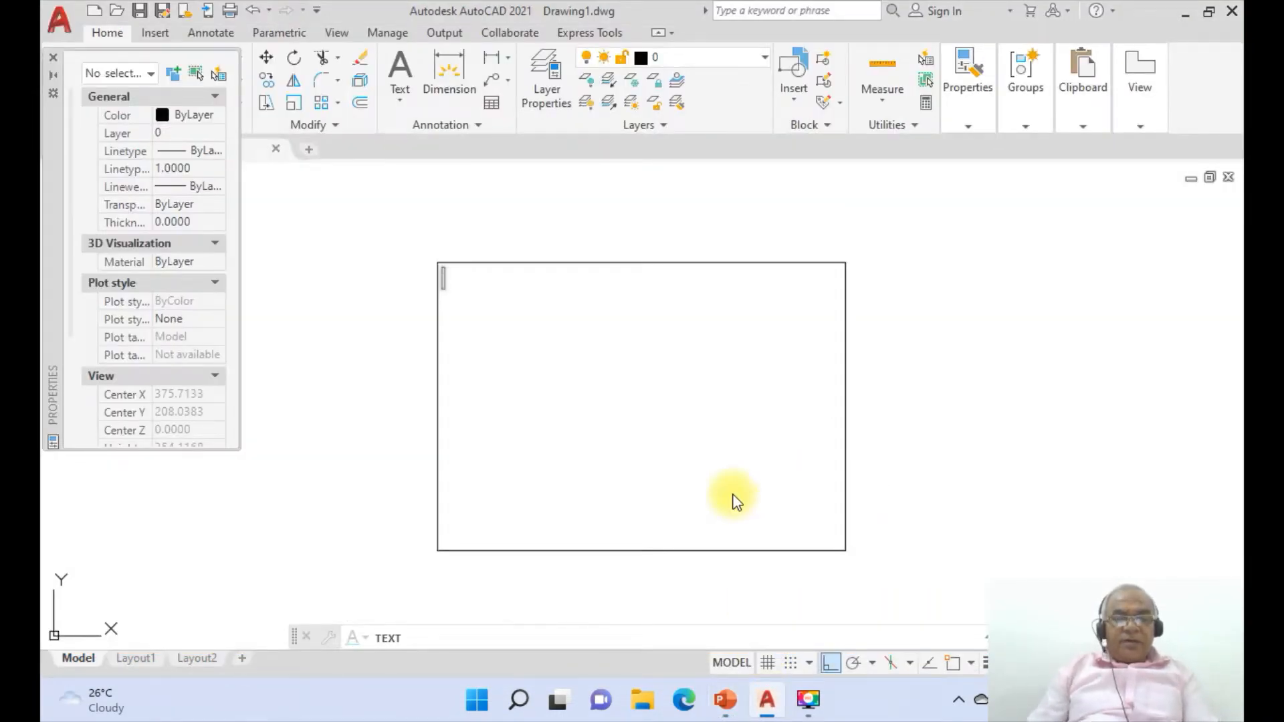
left_click(722, 700)
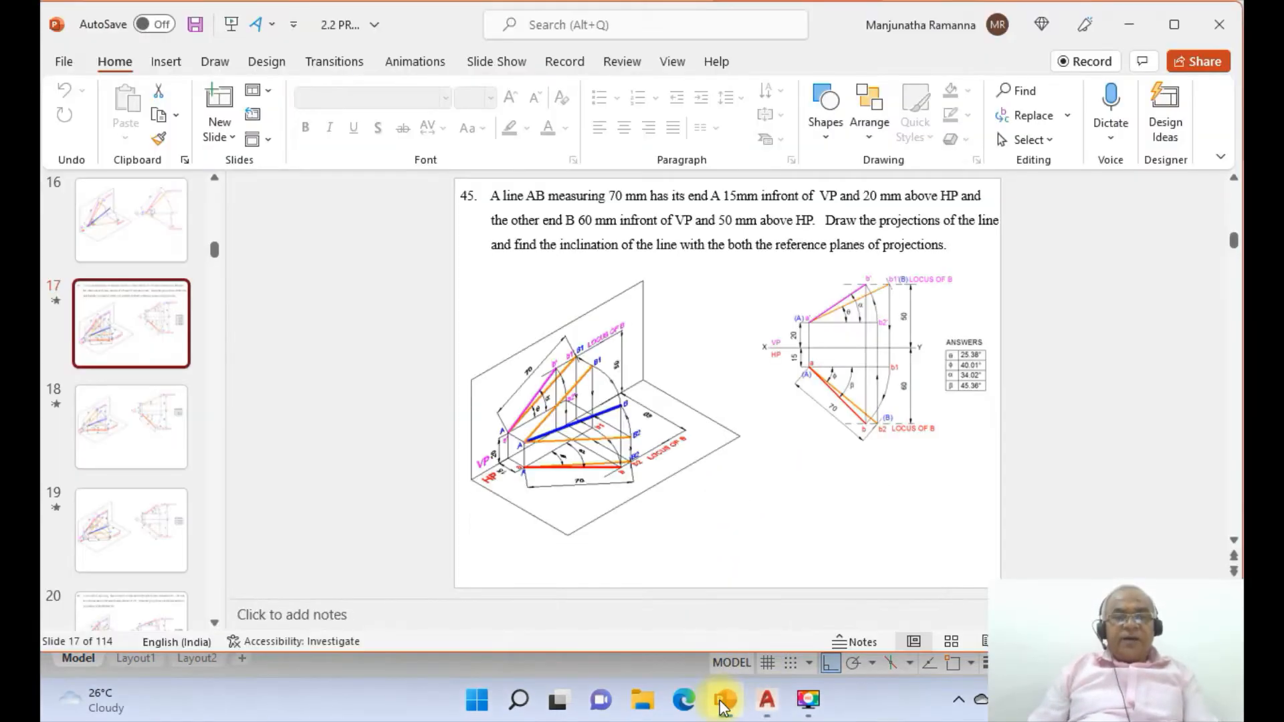
left_click(765, 703)
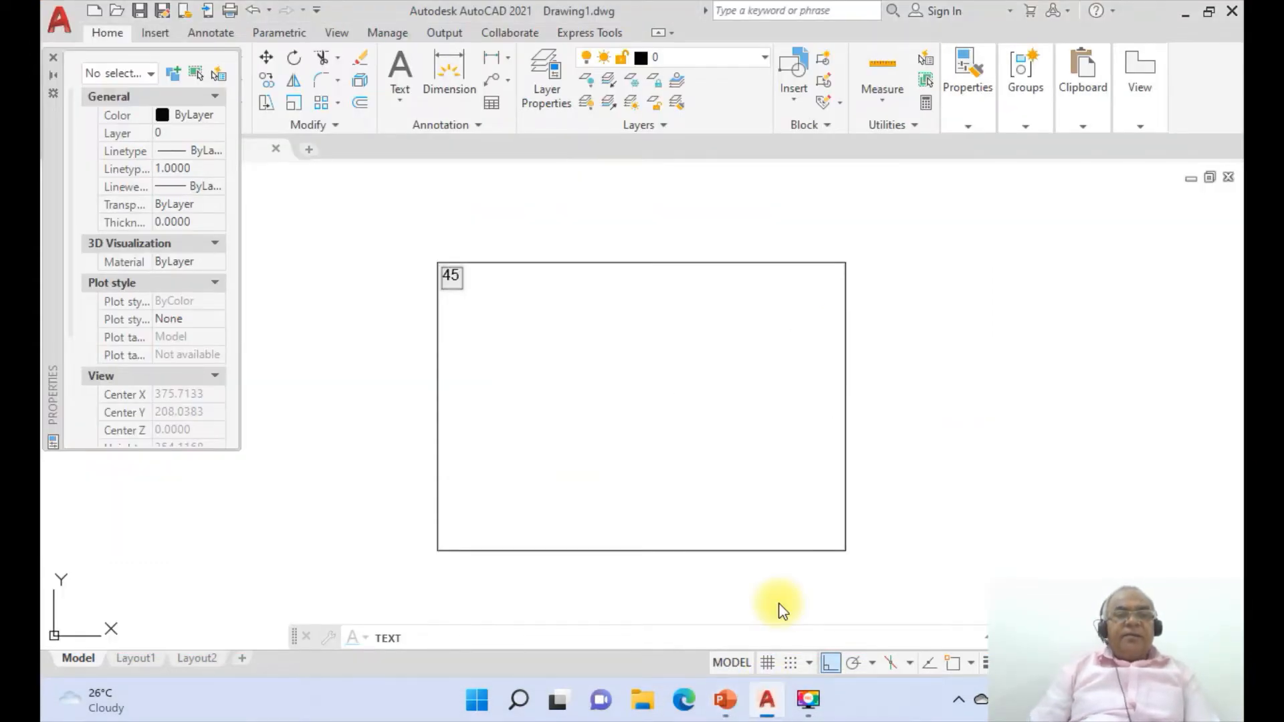
key("Escape")
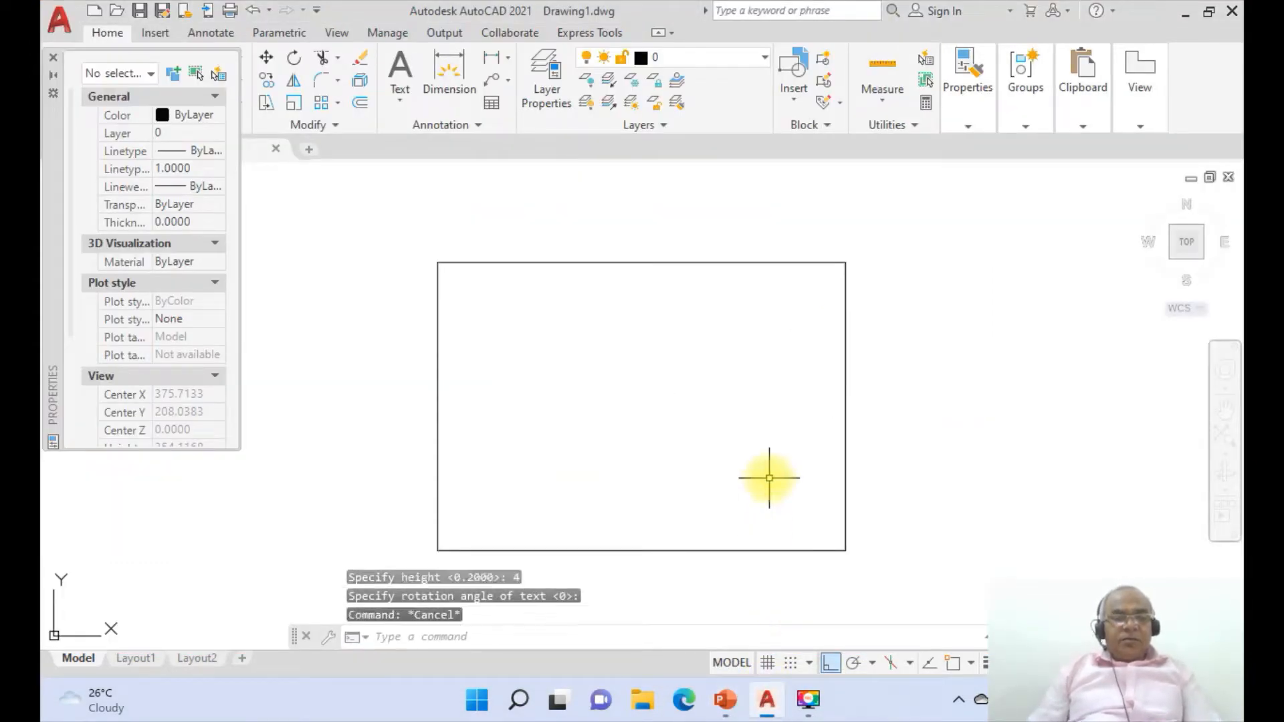
Zoom into a window around the upper half of the rectangle
type("z")
key("Return")
type("w")
key("Return")
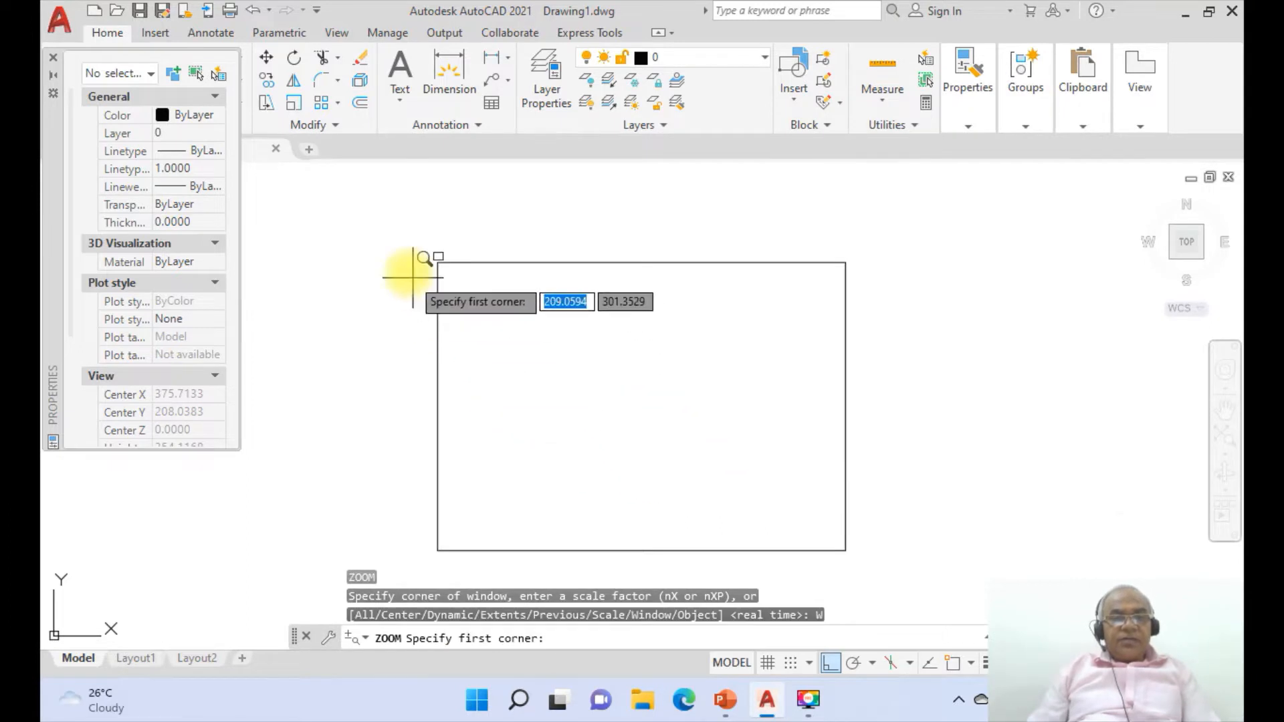
left_click(404, 237)
left_click(870, 401)
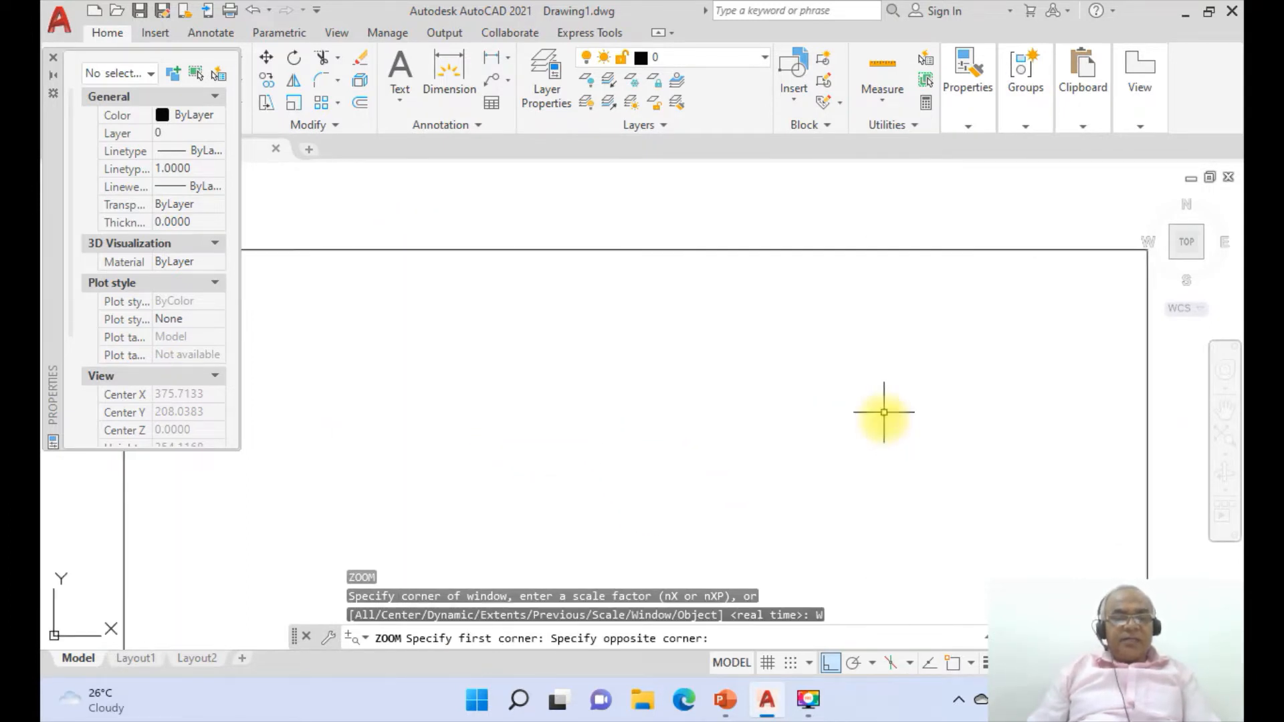
Start single-line text just inside the rectangle's upper-left corner with height 4 and rotation 0, closing the Properties palette
type("text")
key("Return")
left_click(53, 57)
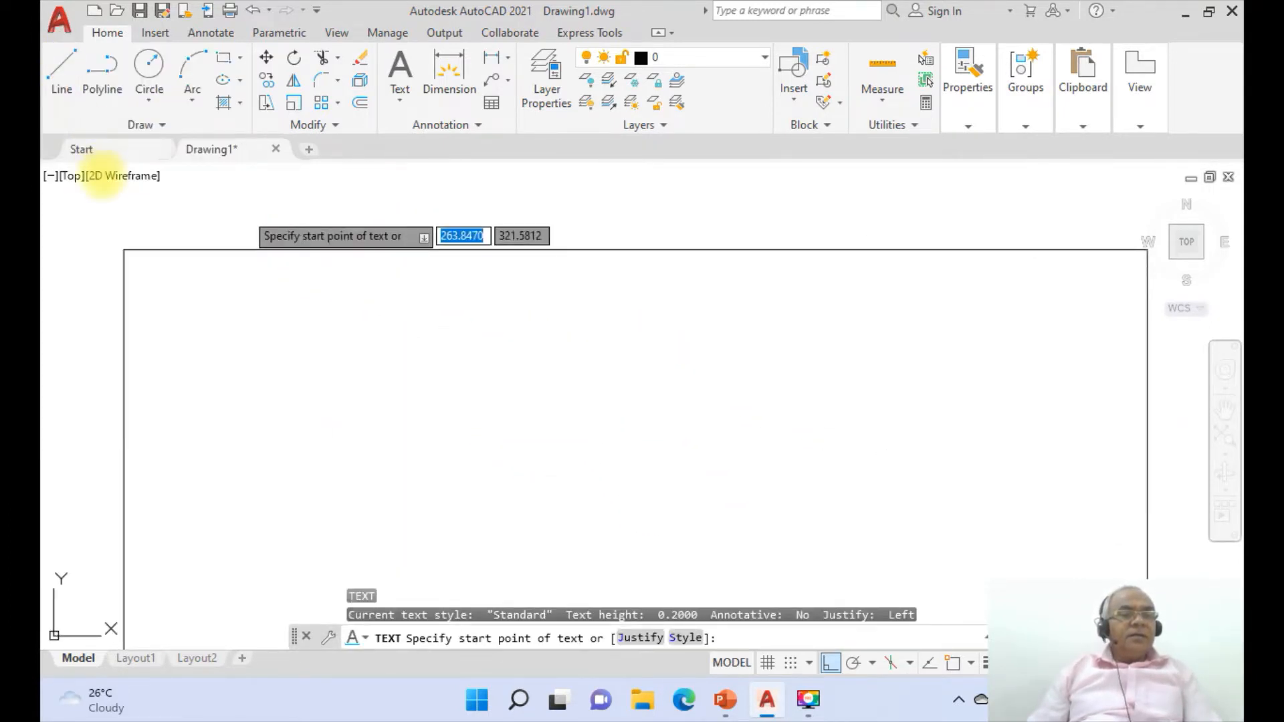
left_click(133, 281)
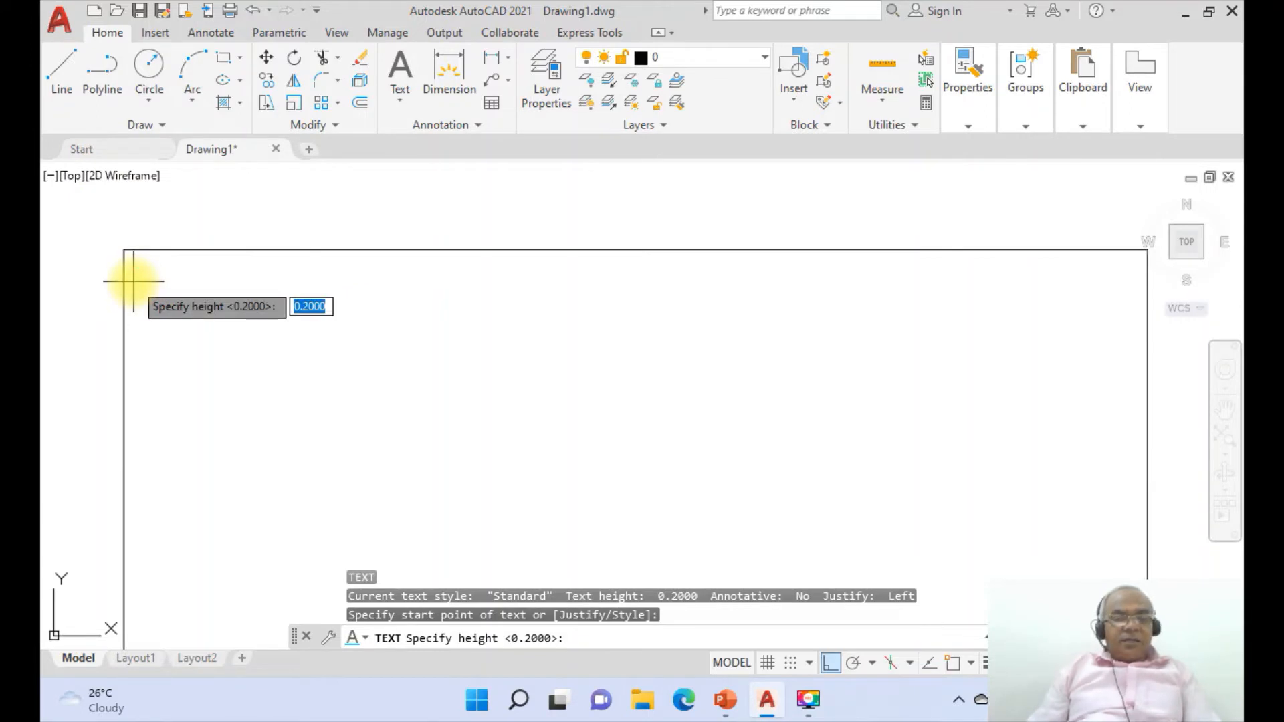
type("4")
key("Return")
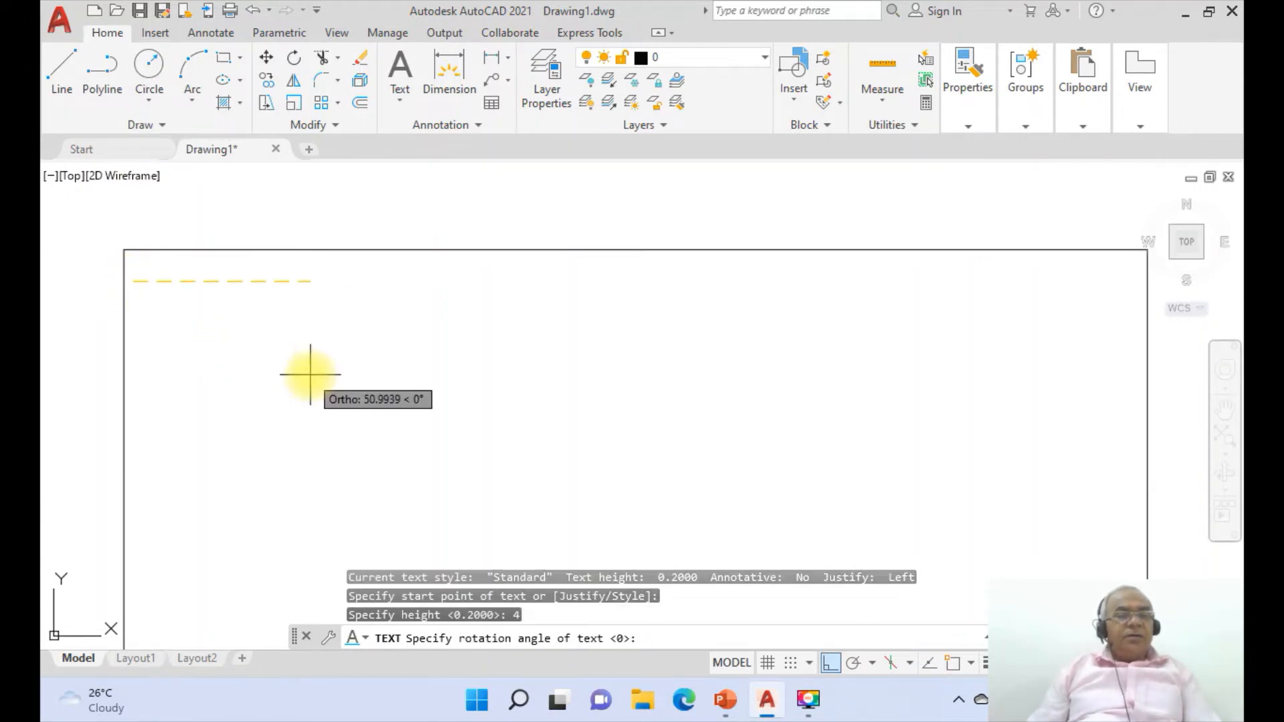
key("Return")
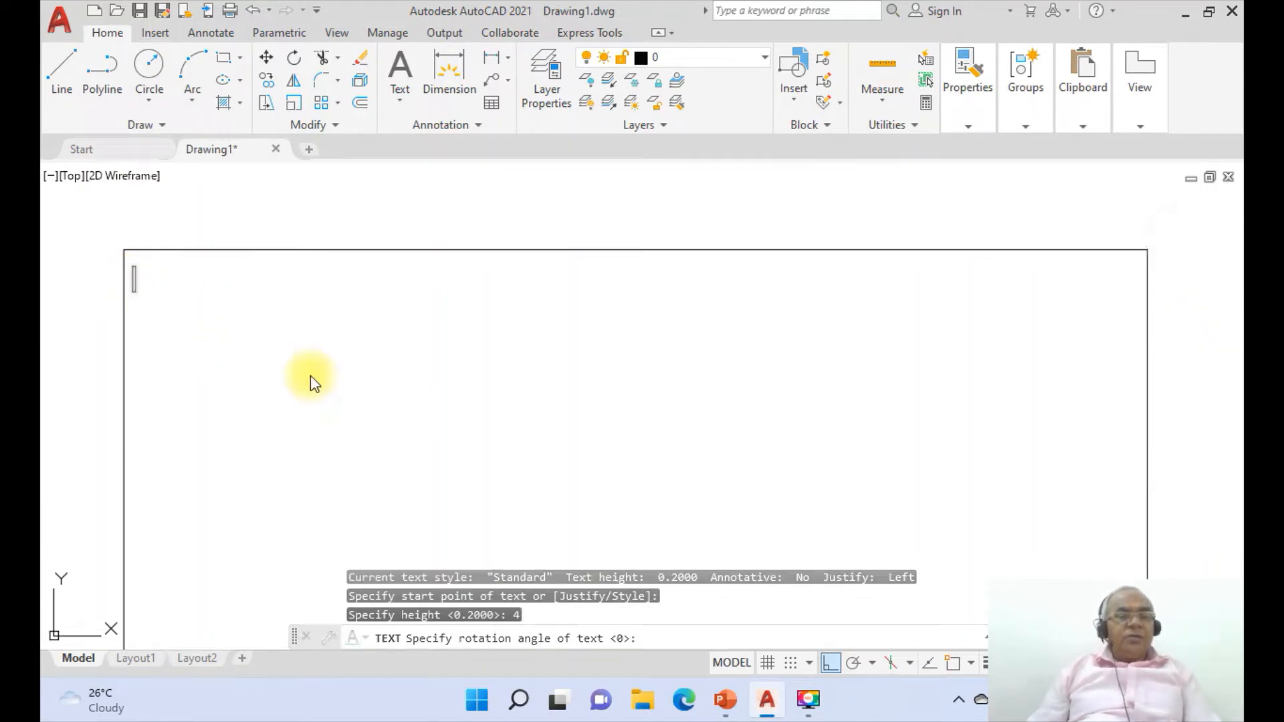
Write "45. A line AB 70 mm long" as the beginning of the problem statement
type("45")
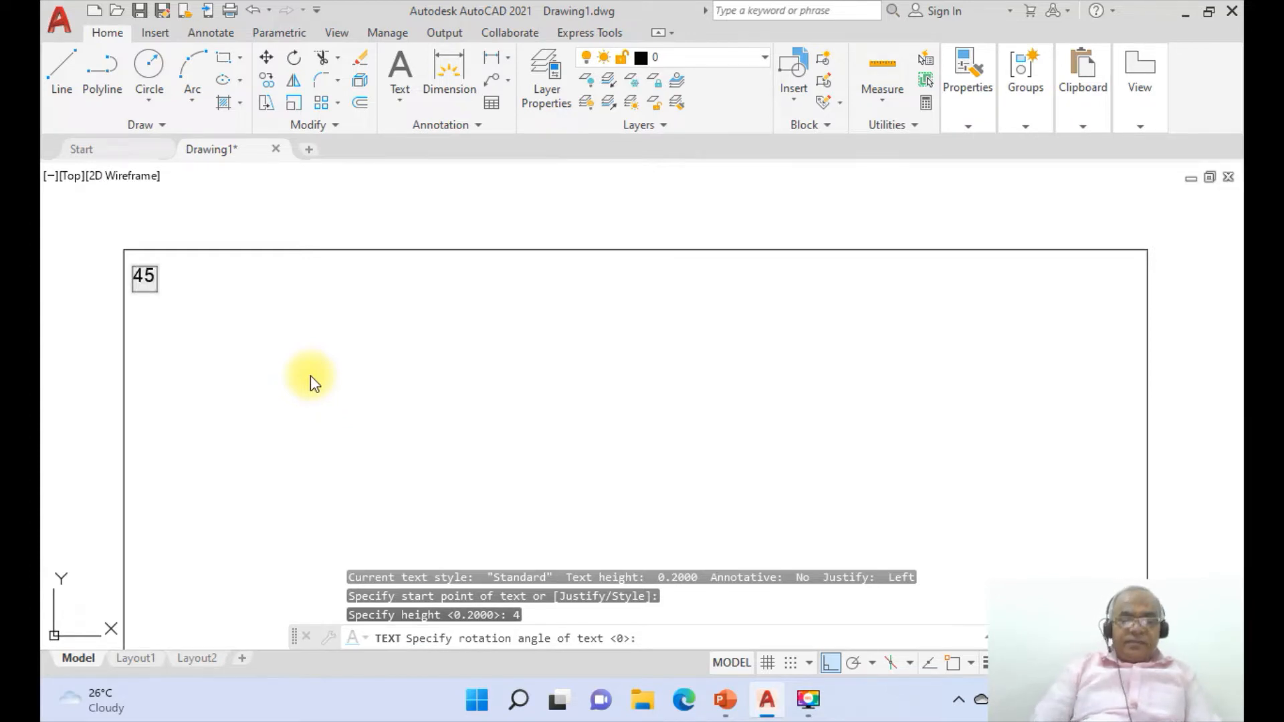
type(".  A")
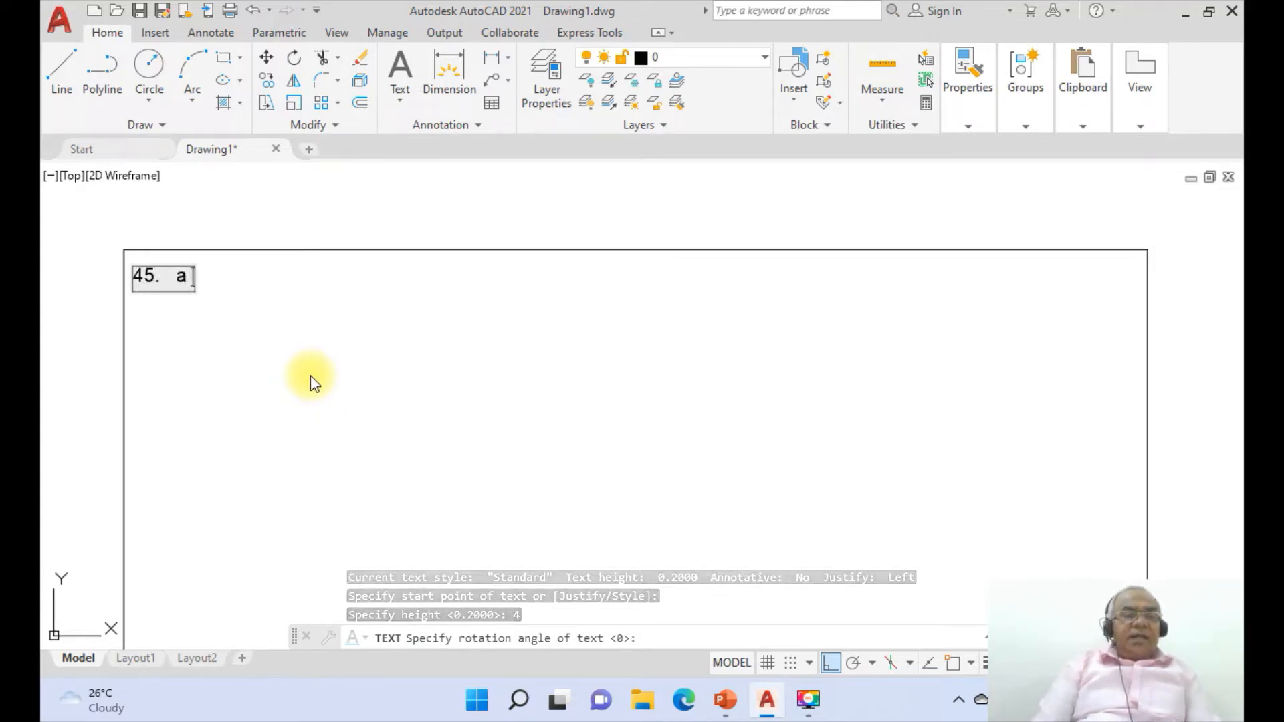
type(" lin")
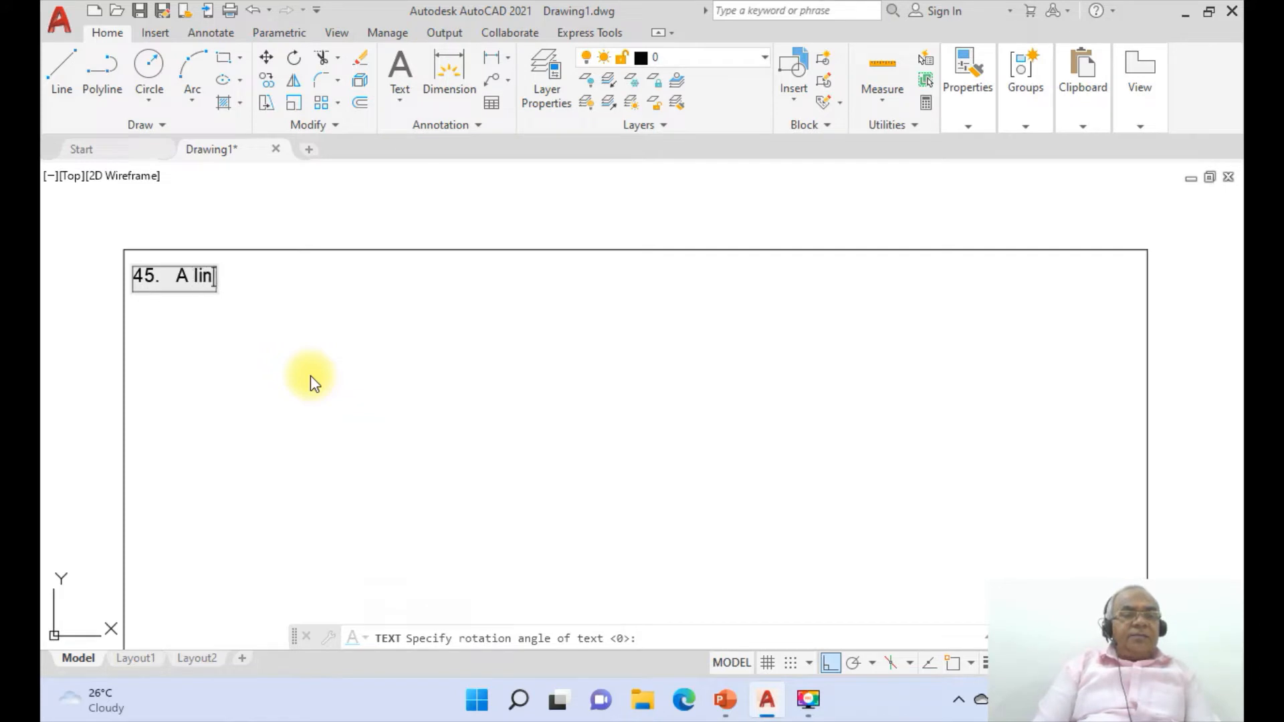
type("e AB 7")
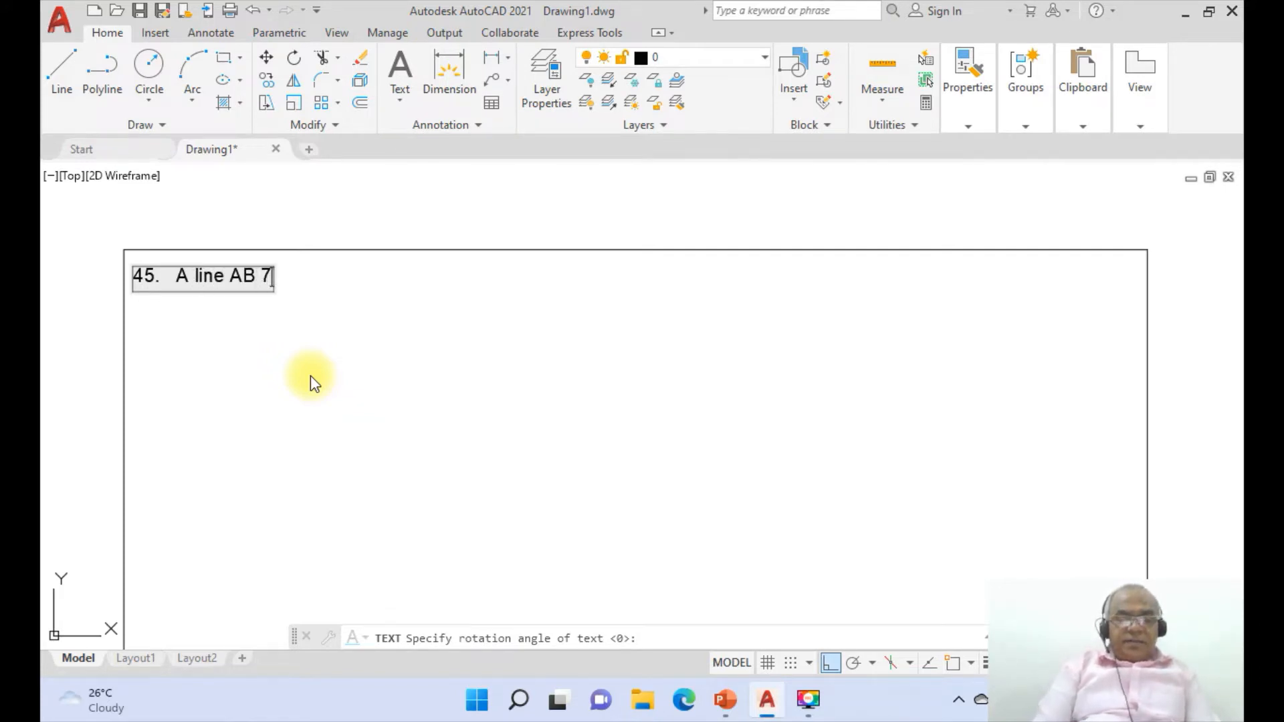
type("0 mm long")
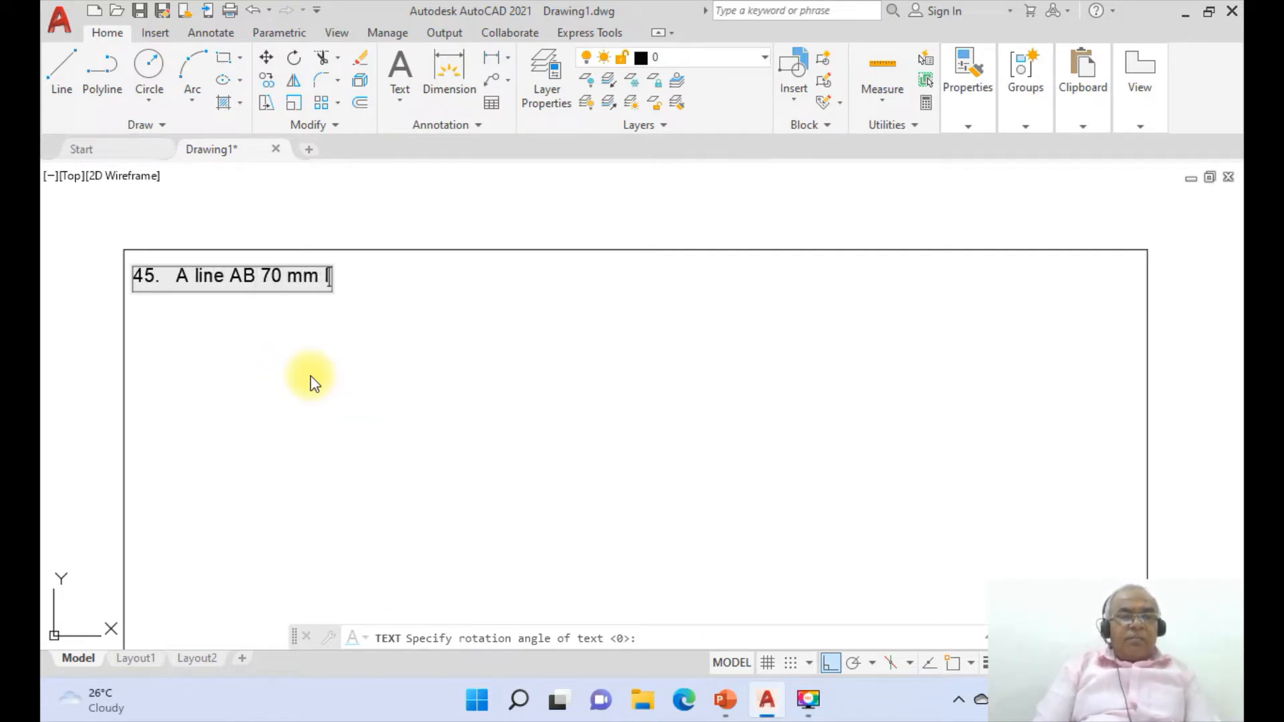
Check problem 45's wording in PowerPoint, return to AutoCAD and remove "70 mm long" from the text line
left_click(723, 701)
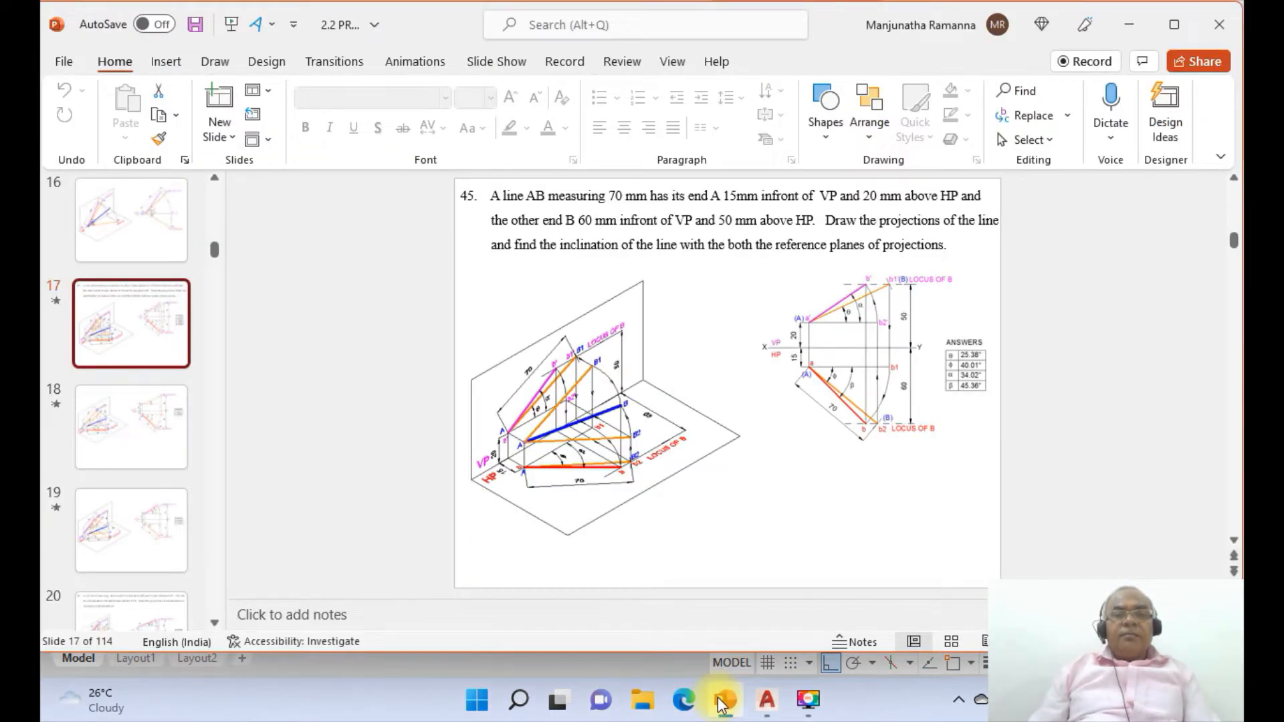
left_click(768, 702)
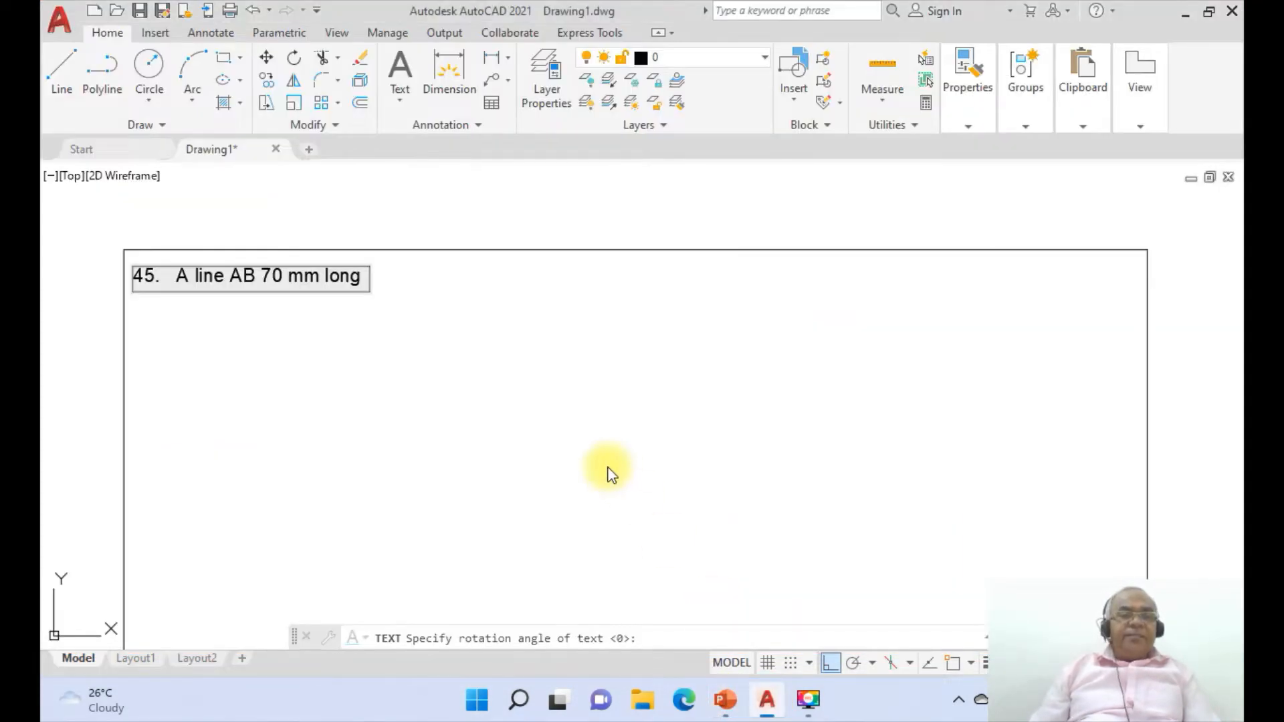
key("BackSpace")
key("BackSpace")
key("BackSpace")
key("BackSpace")
key("BackSpace")
key("BackSpace")
key("BackSpace")
key("BackSpace")
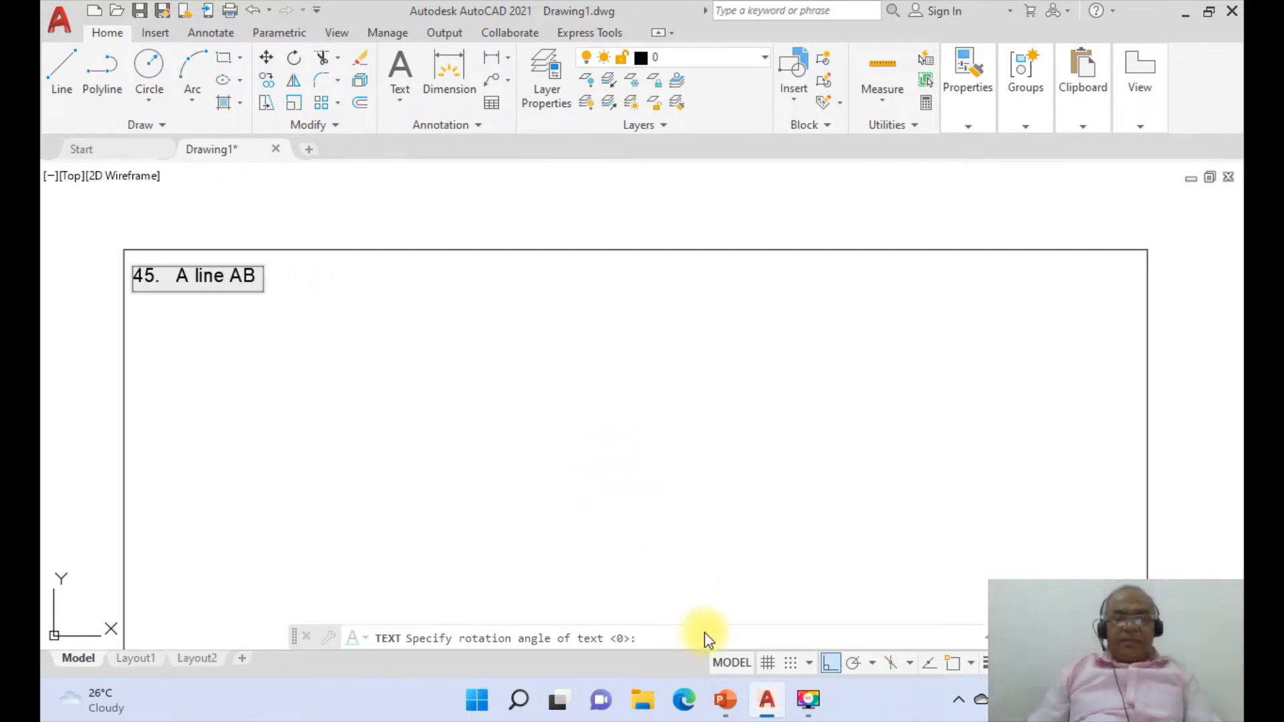
Recheck problem 45 in PowerPoint, return to AutoCAD and continue the text line with "measuring 70 mm has its end A"
left_click(725, 700)
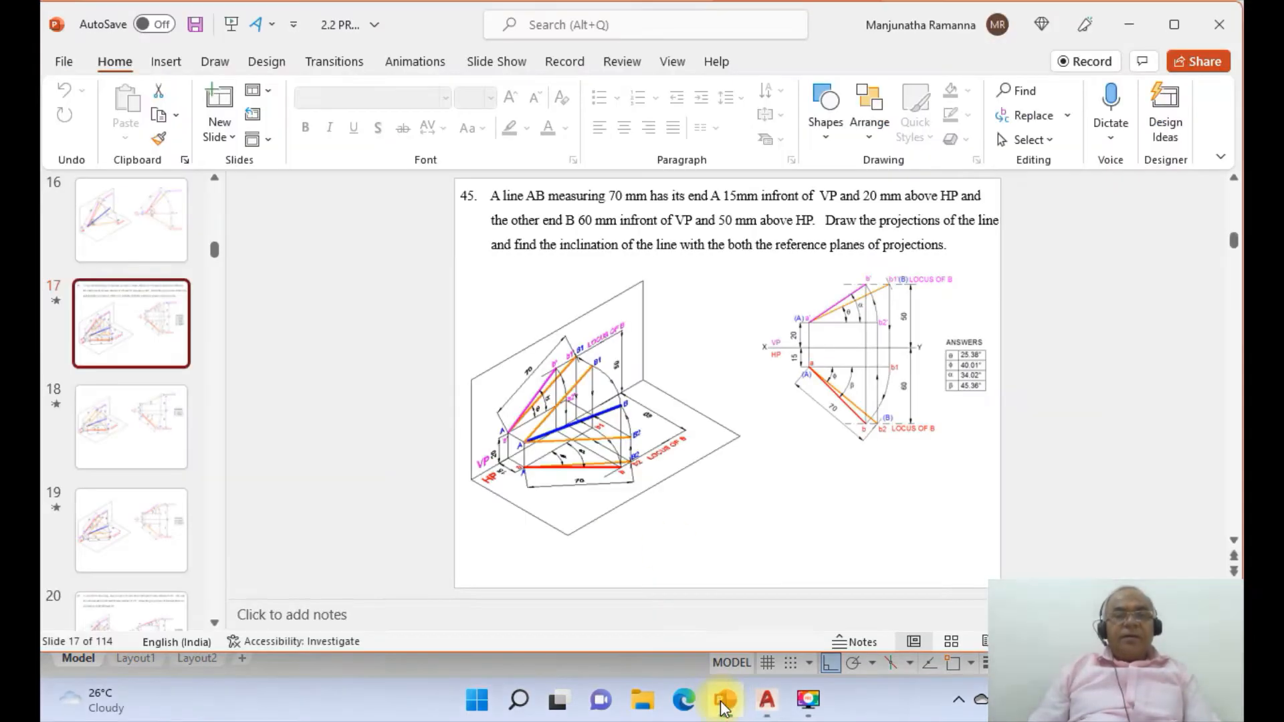
left_click(767, 702)
type("mea")
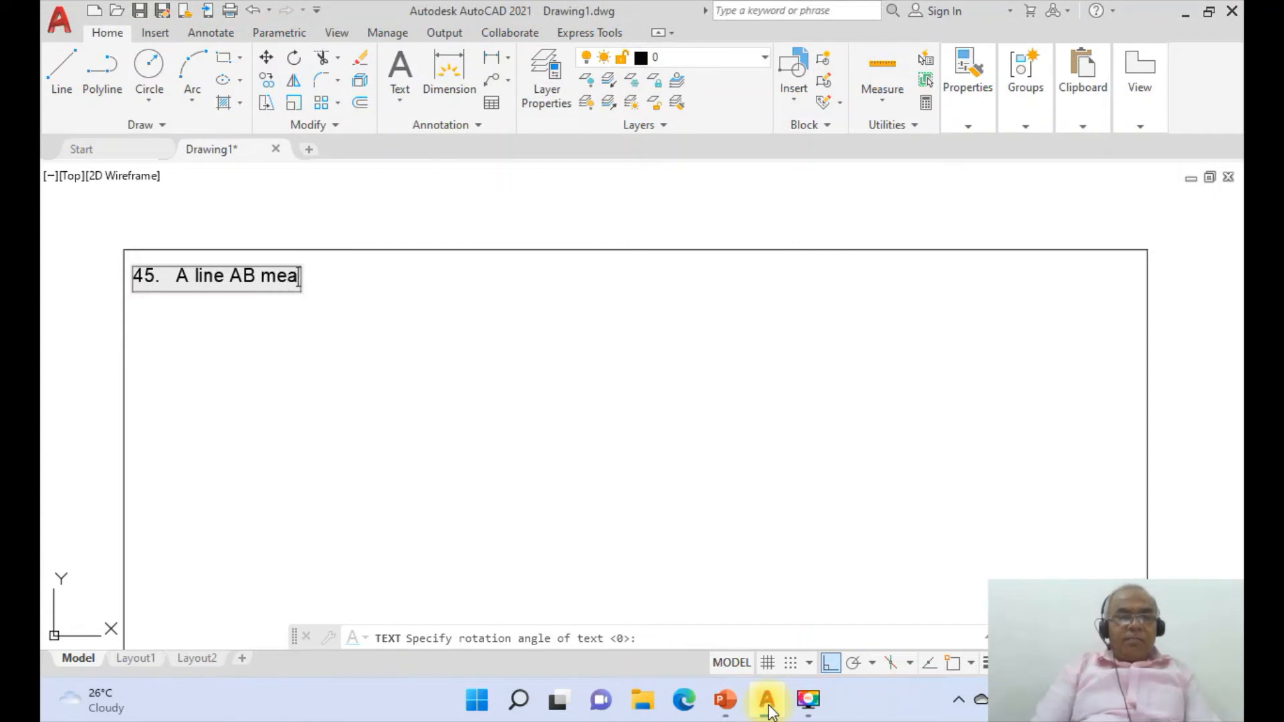
type("suring 70")
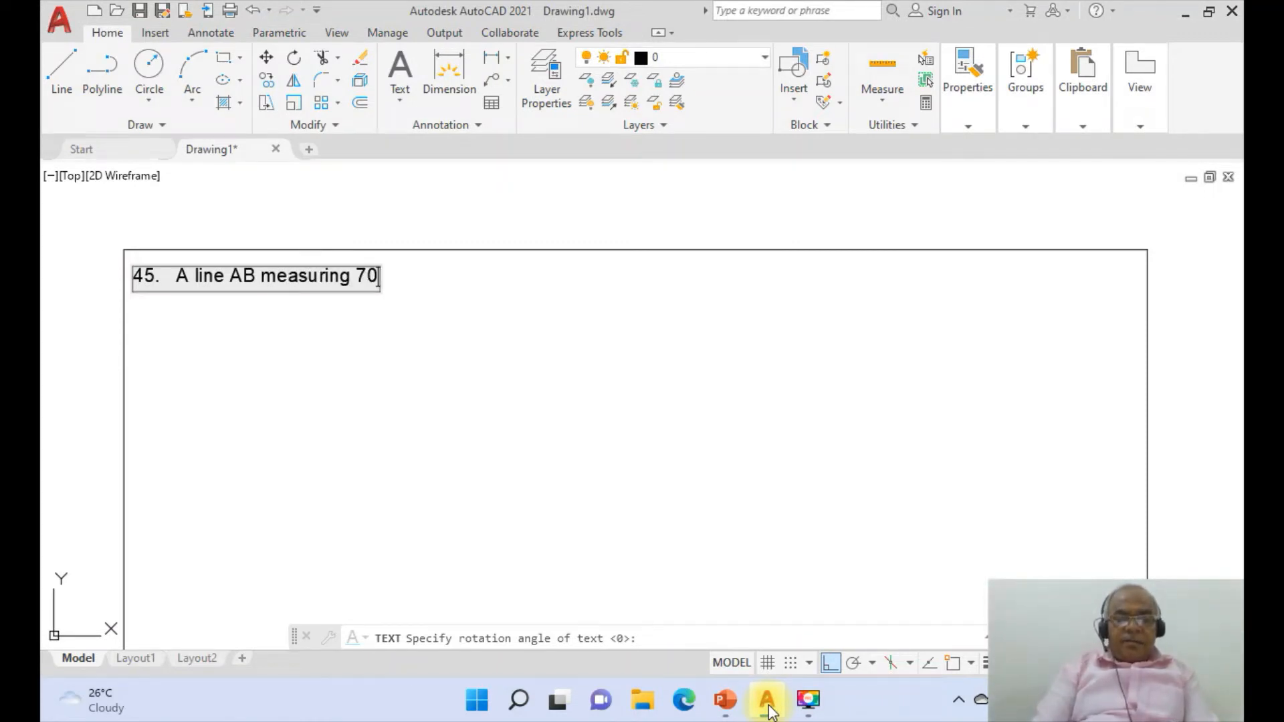
type(" mm has e")
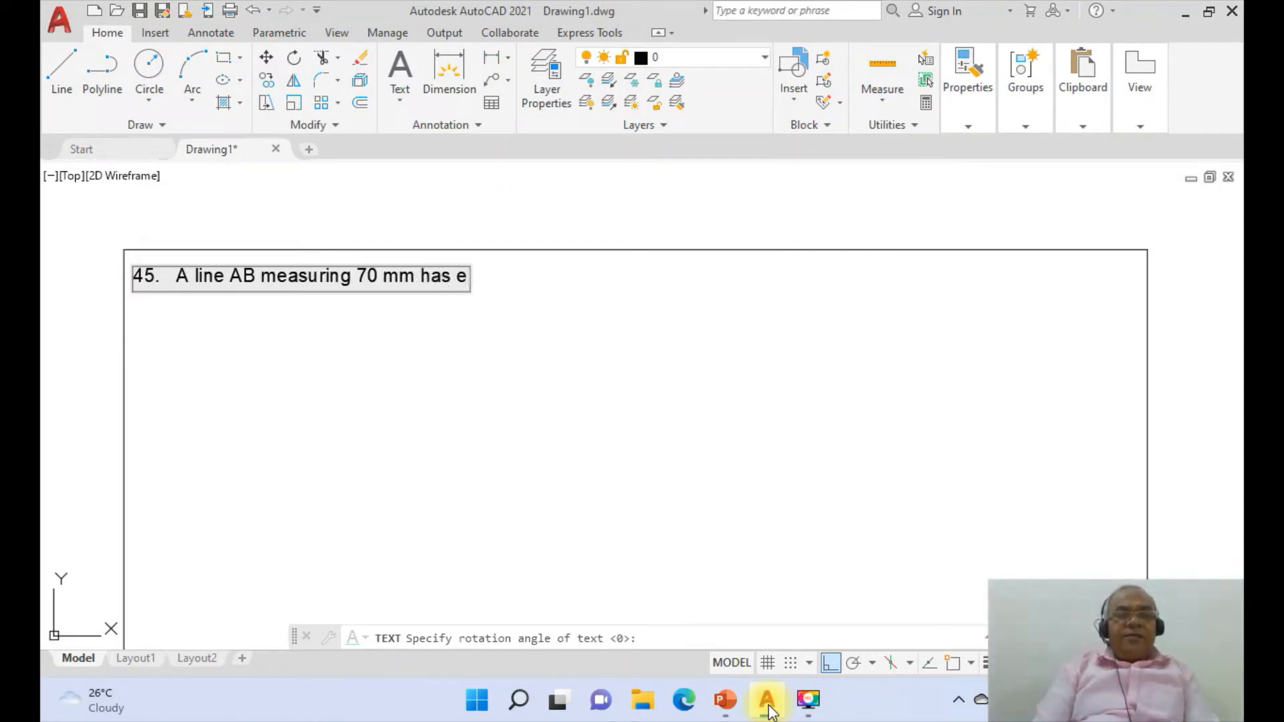
key("BackSpace")
type("iot")
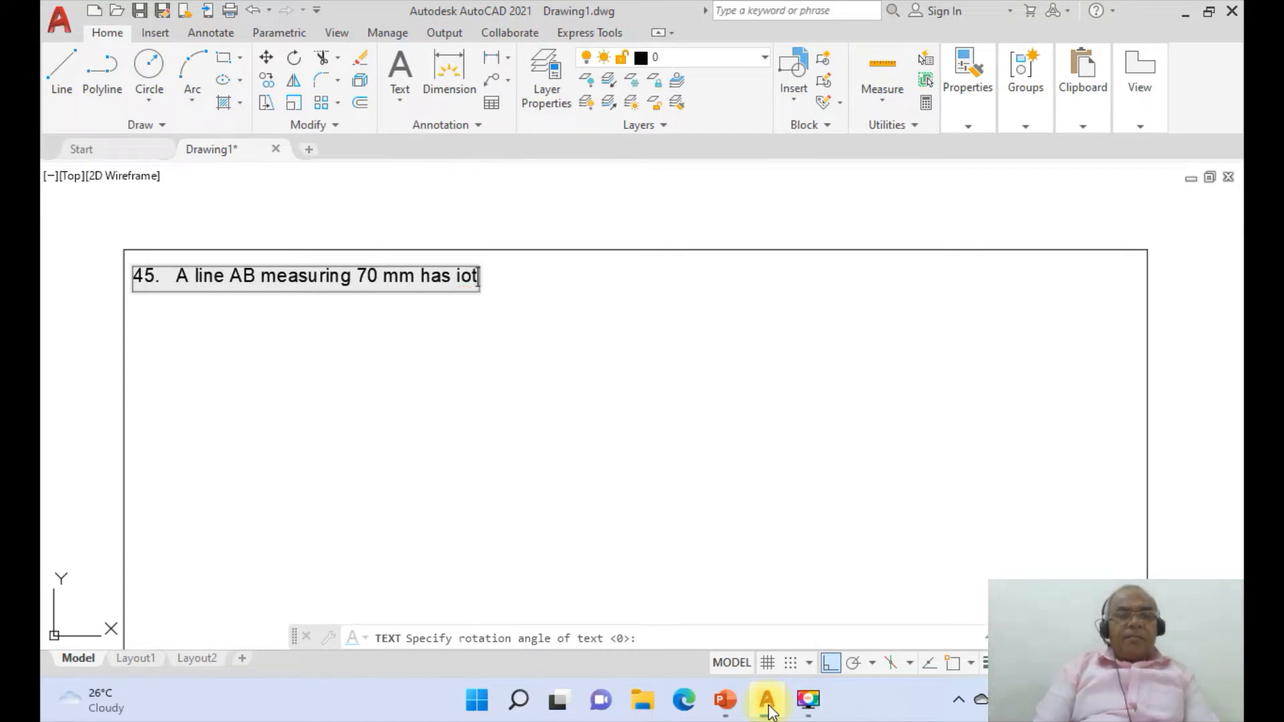
key("BackSpace")
key("BackSpace")
type("ts end A")
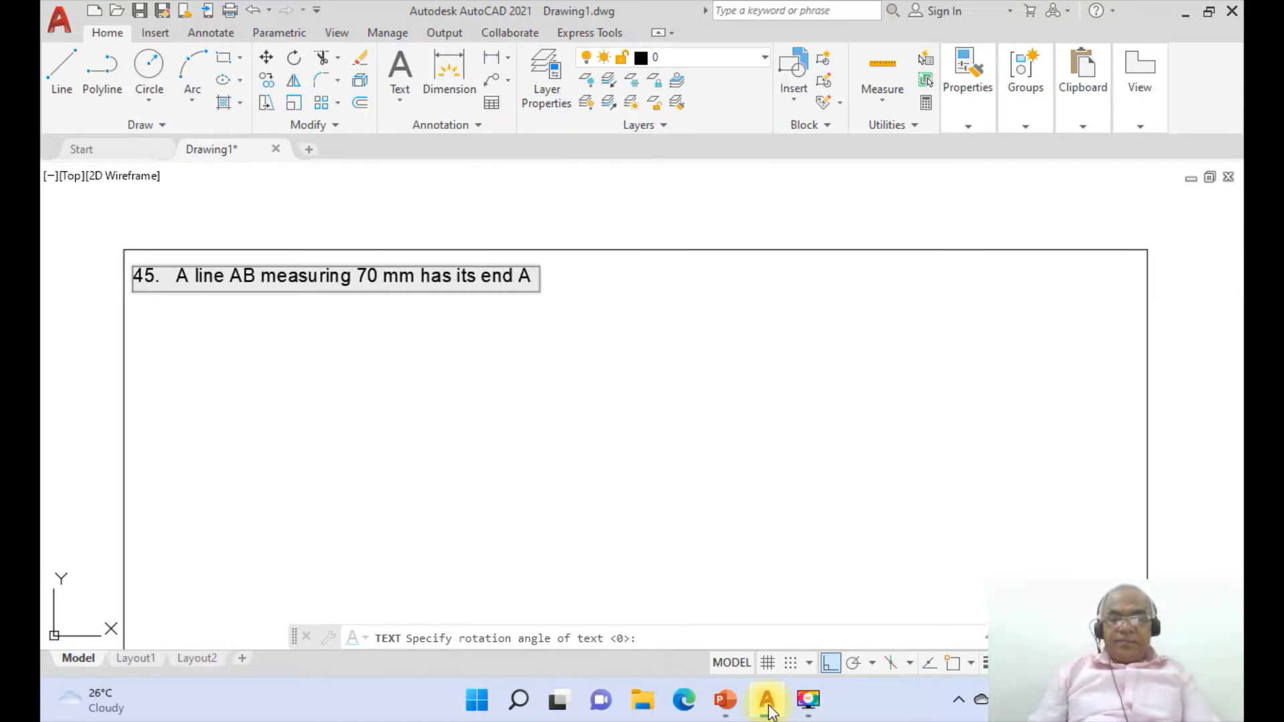
Check problem 45 in PowerPoint, return to AutoCAD and continue the text line with "15 mm infront of VP and 20 mm above HP."
left_click(727, 712)
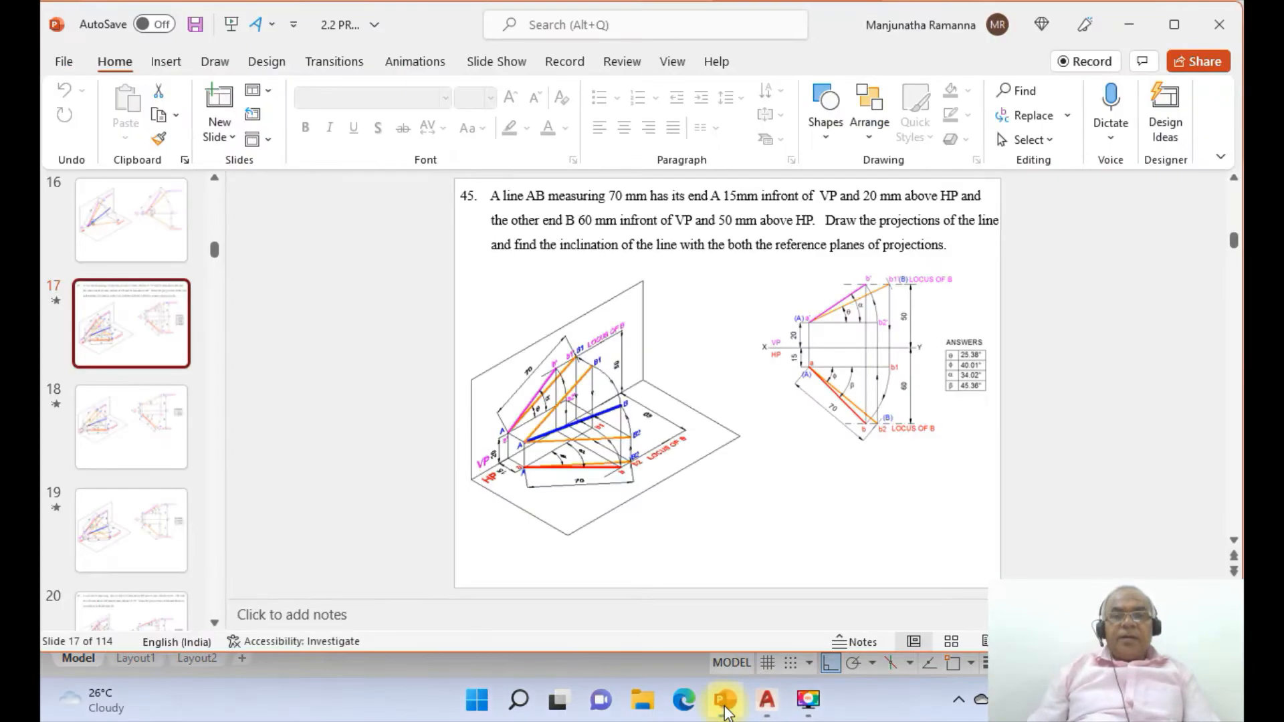
left_click(771, 709)
type("15")
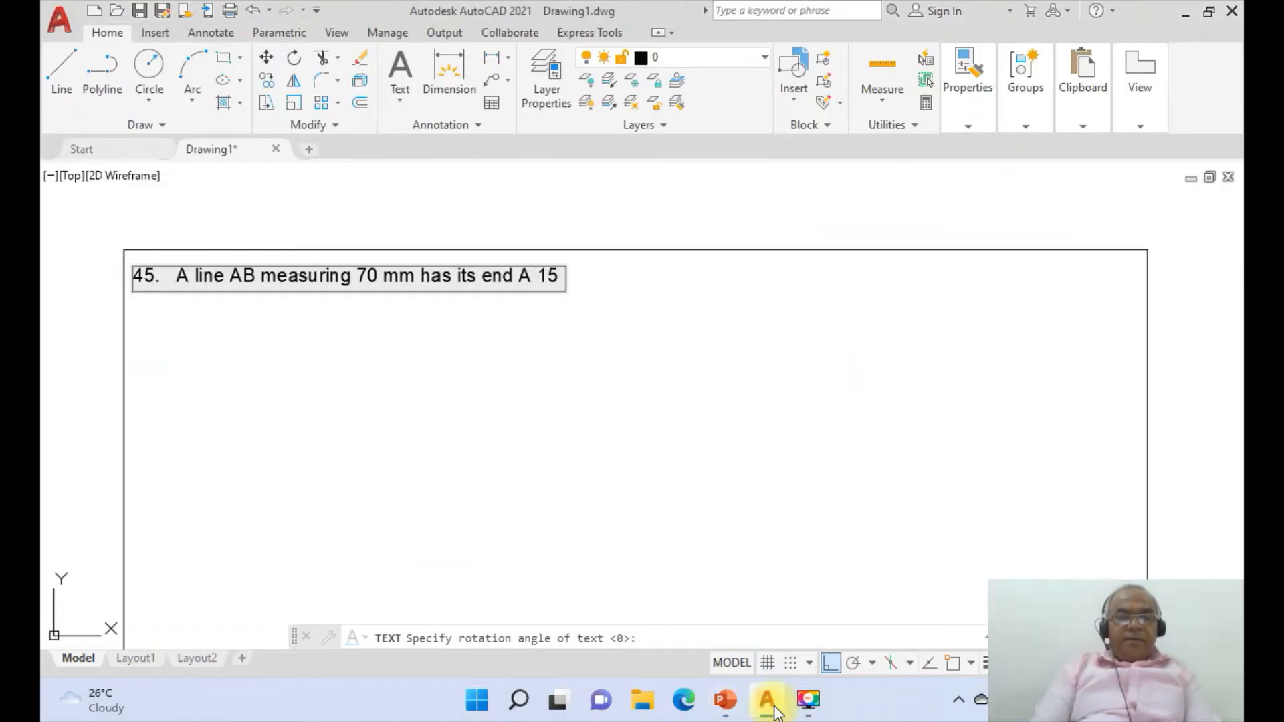
type(" mm infront of ")
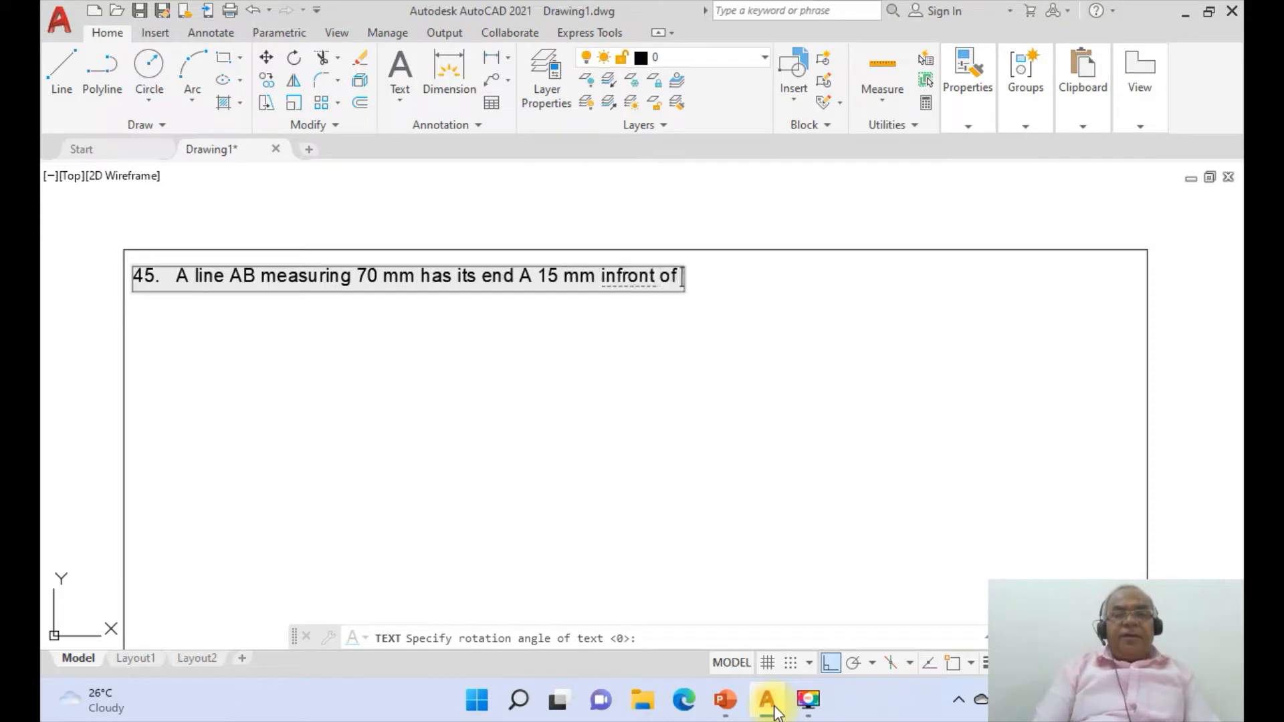
type("VP a")
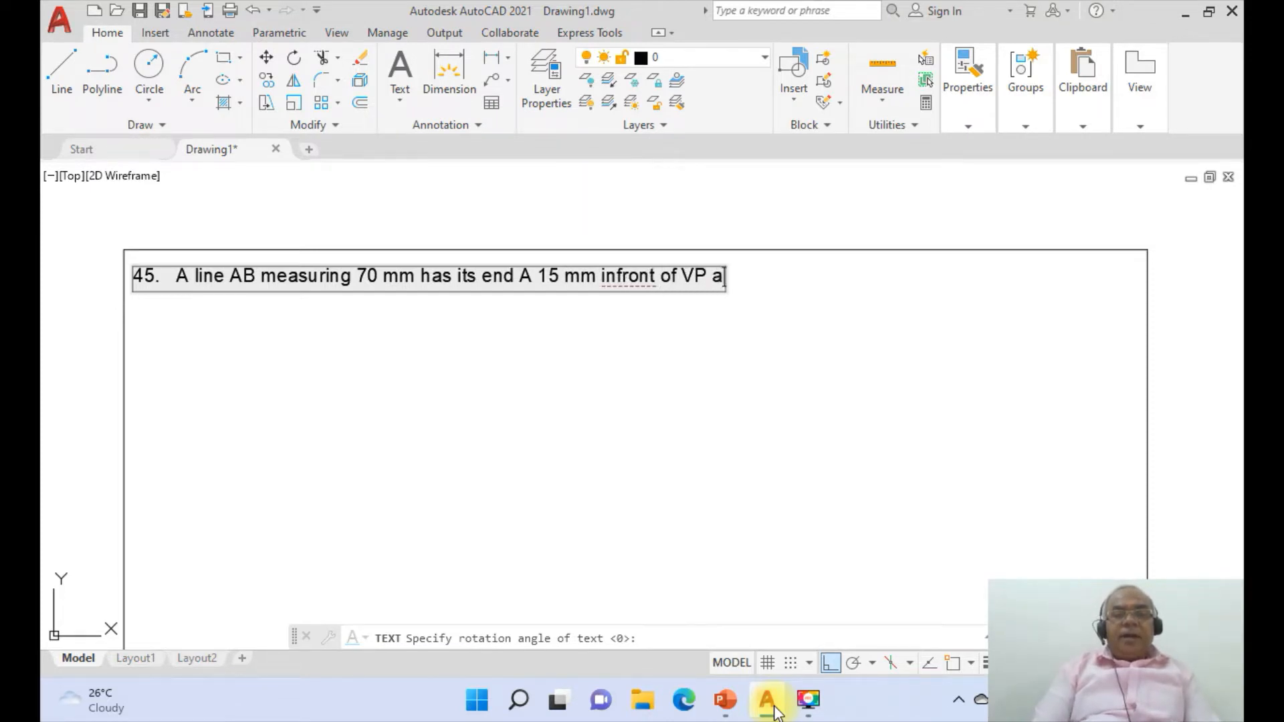
type("nd ")
type("20 mm")
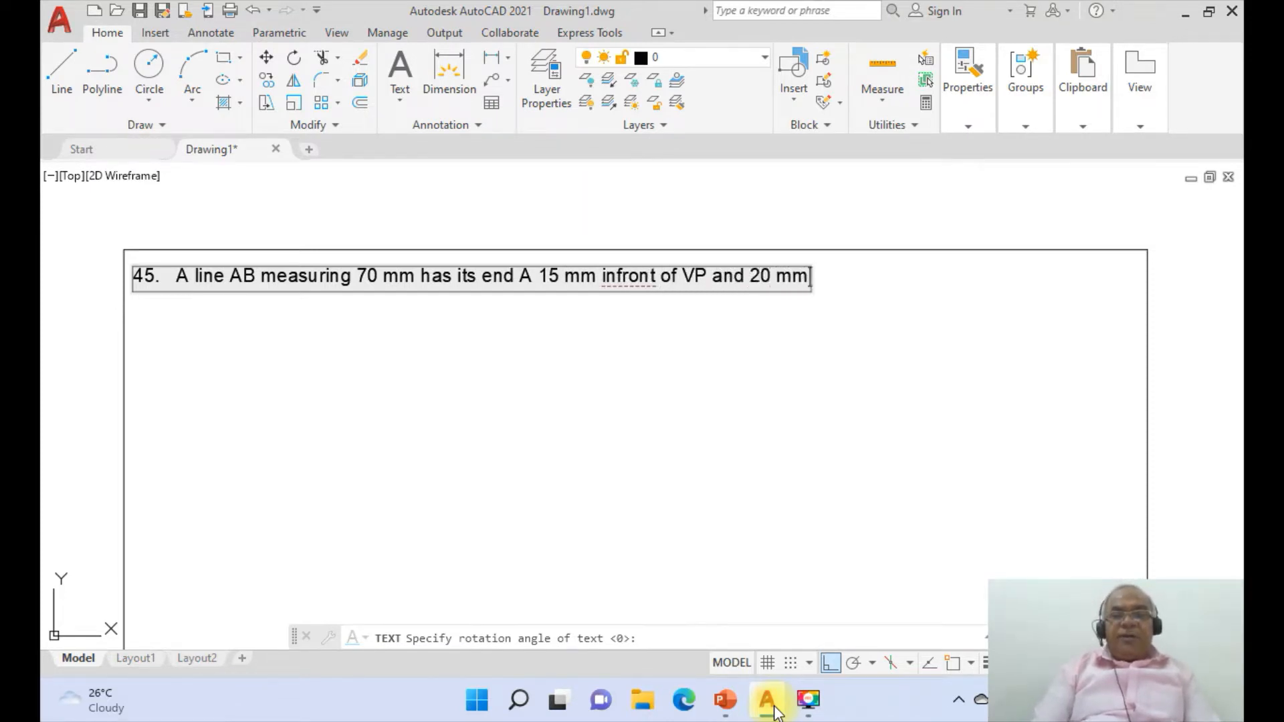
type(" above HP")
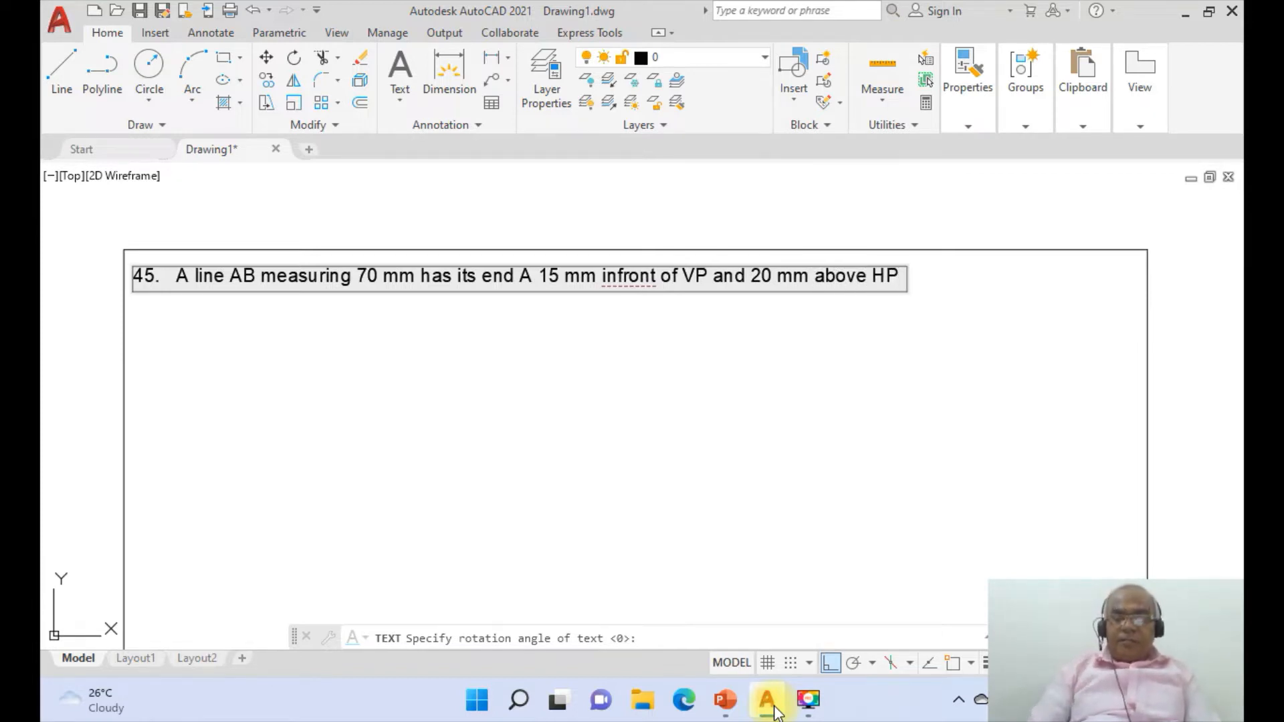
type(" .")
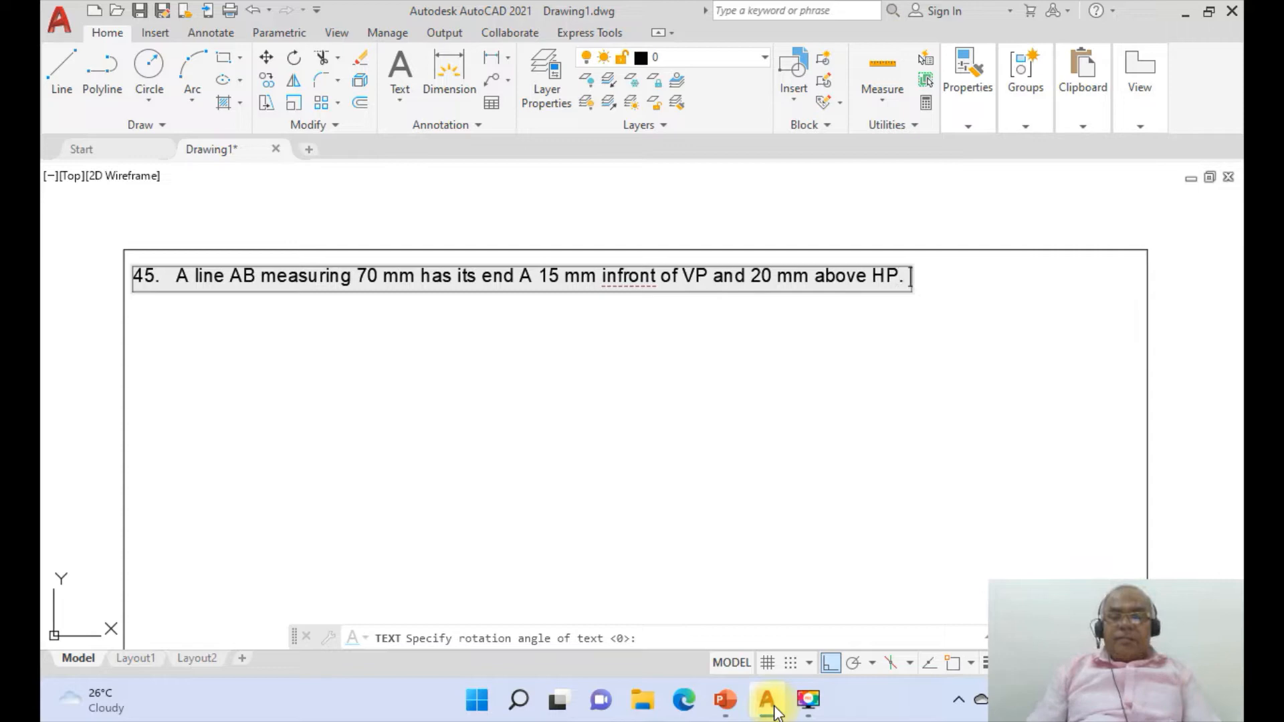
Recheck the wording in PowerPoint, return to AutoCAD and replace the closing period with "and the other end B"
left_click(734, 709)
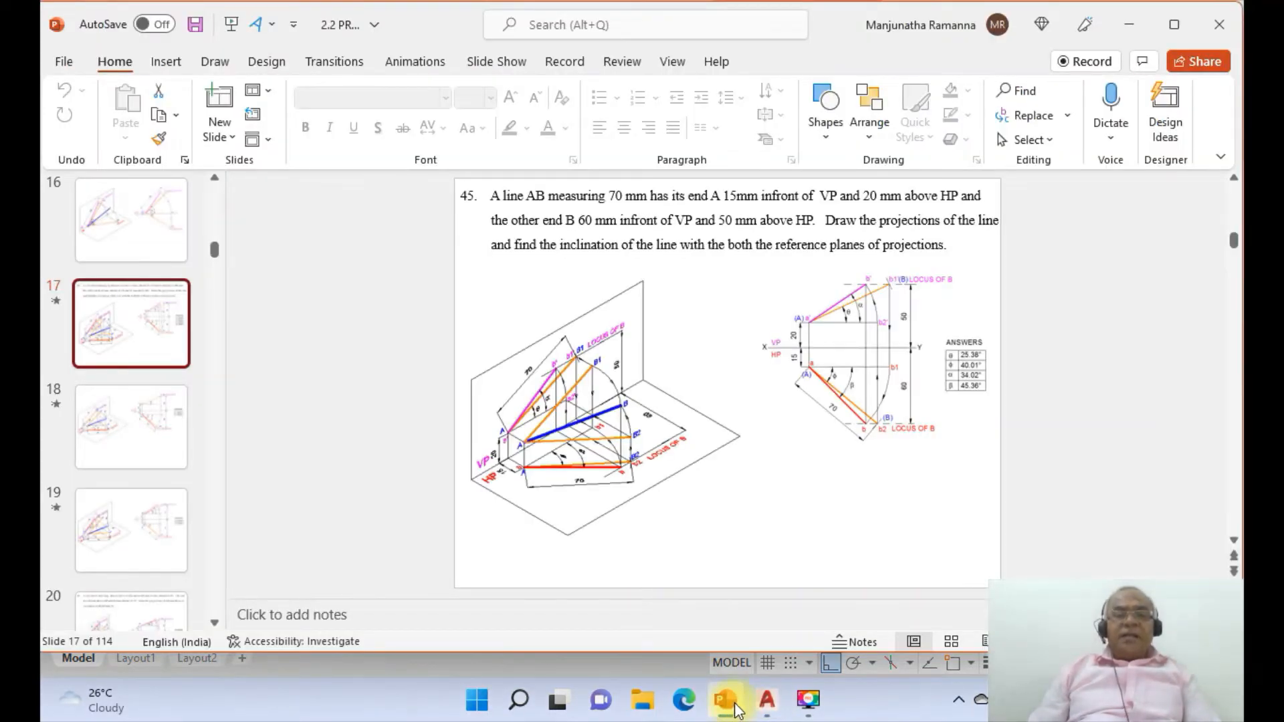
left_click(768, 711)
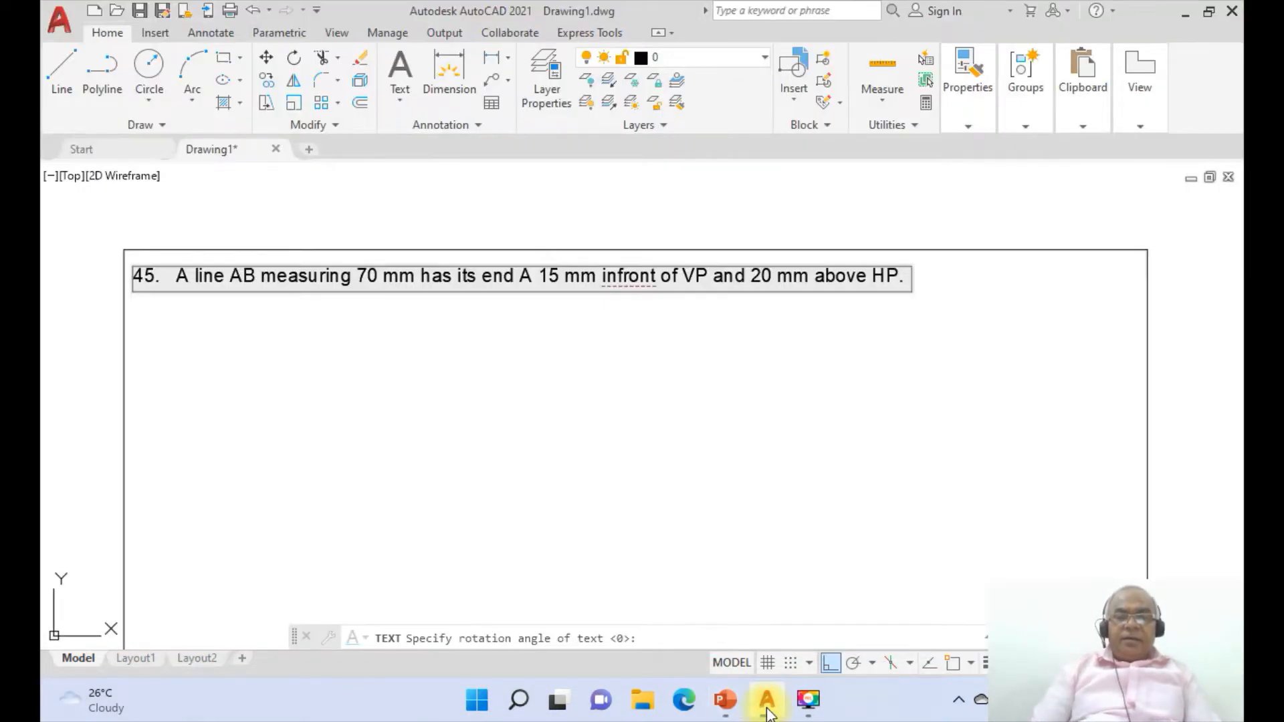
type("an")
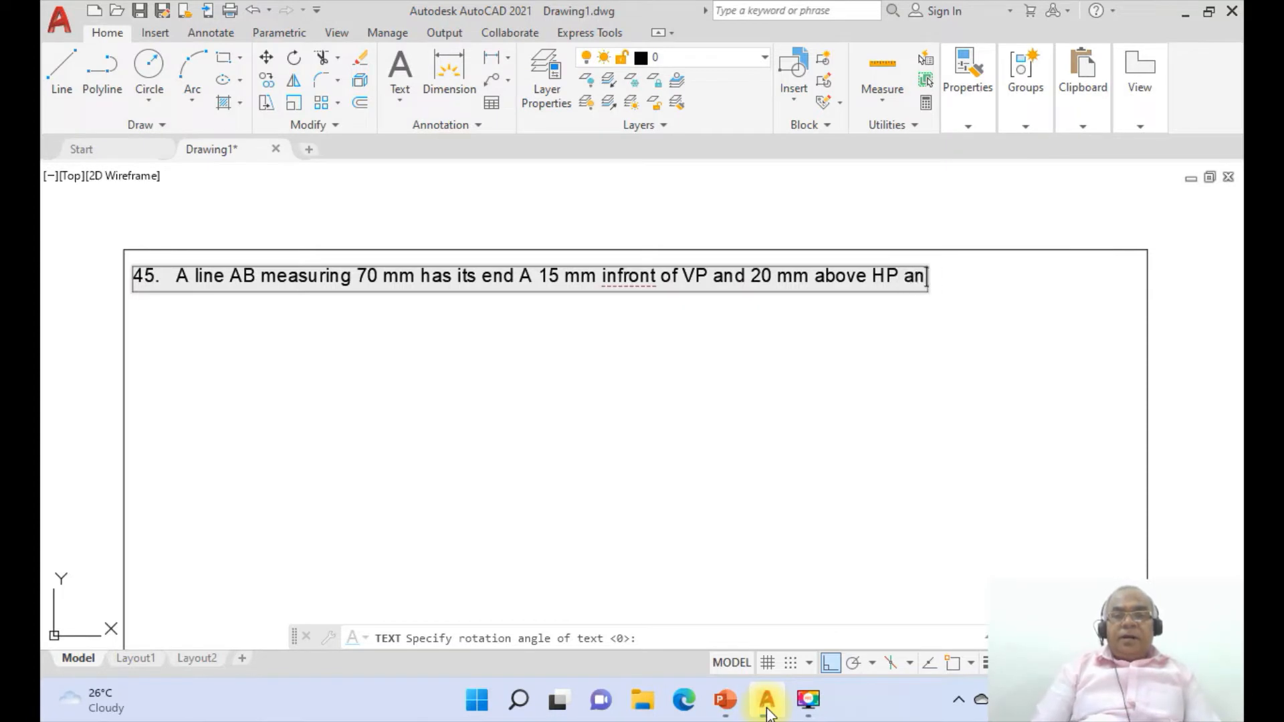
type("d the other end B")
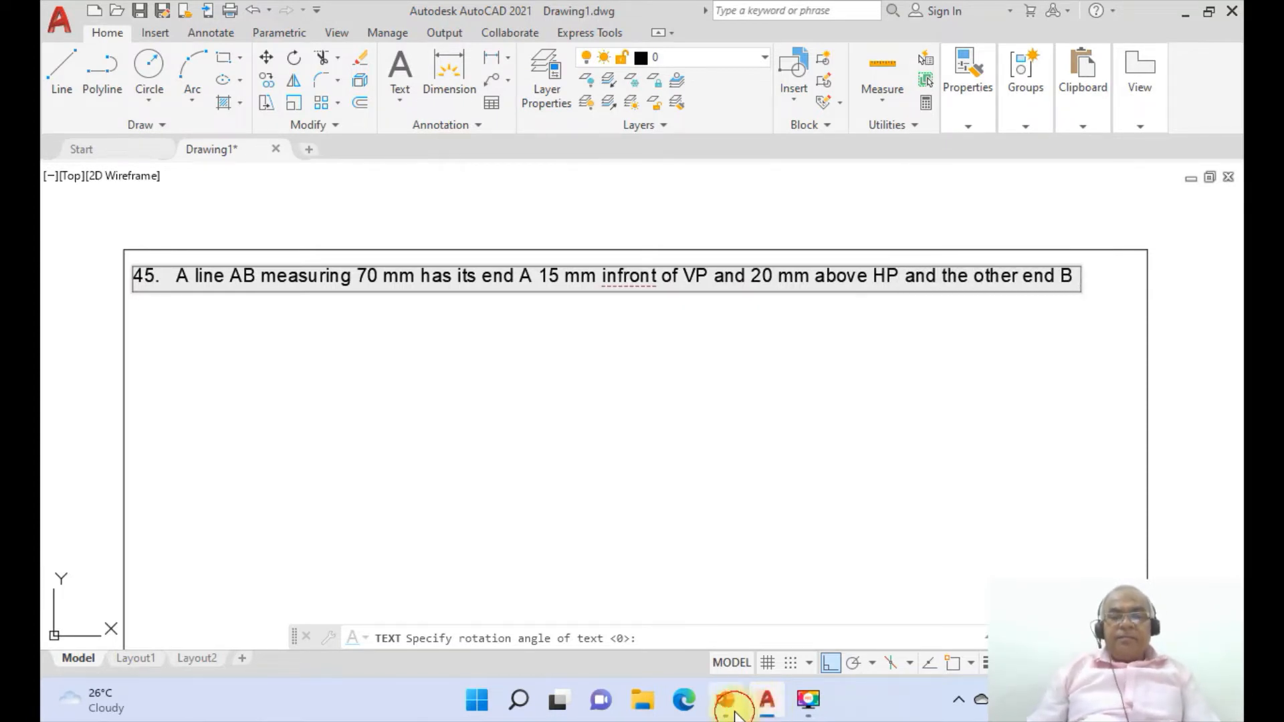
Consult problem 45 in PowerPoint, return to AutoCAD and start an indented second text line reading "60 mm infront of VP"
left_click(734, 714)
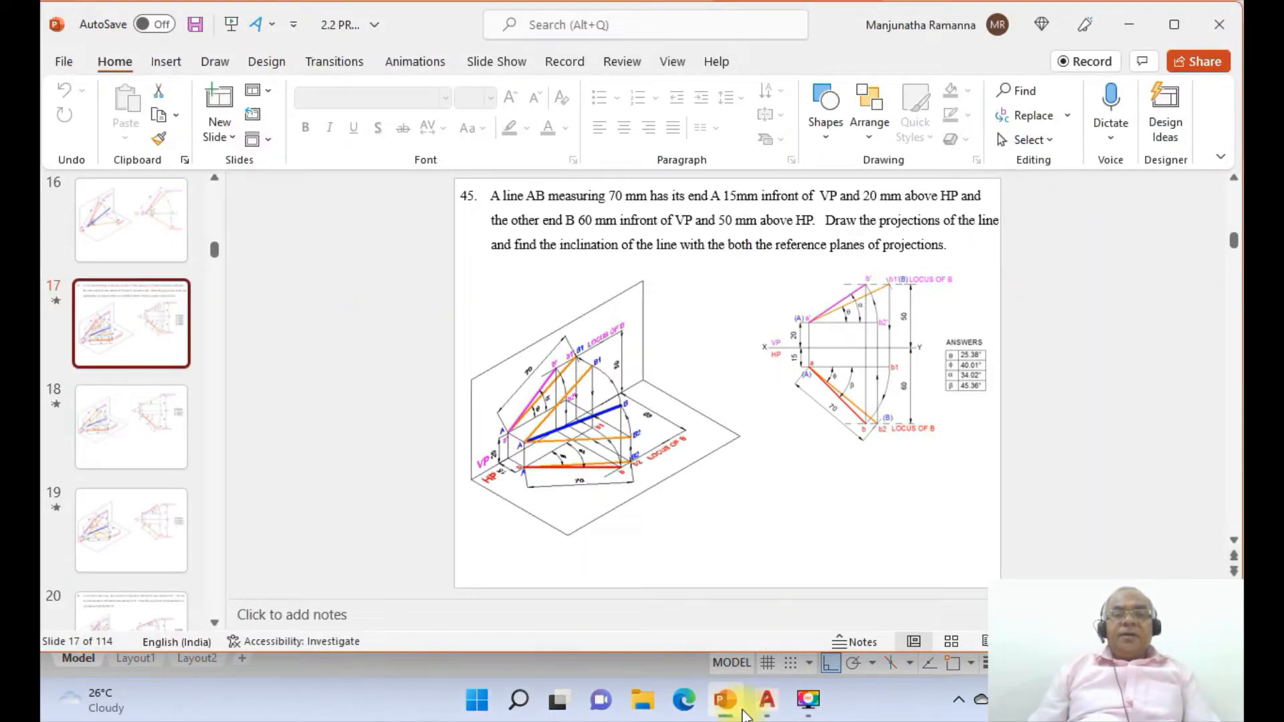
left_click(770, 712)
key("Return")
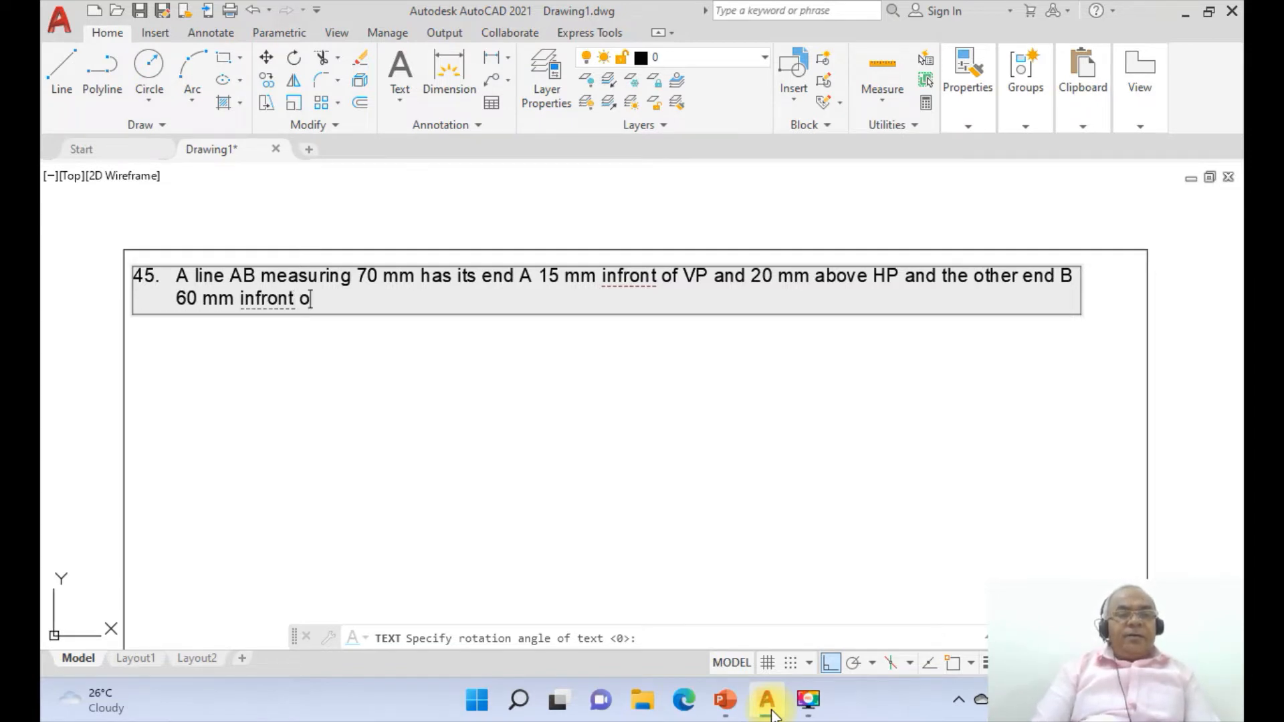
type("P")
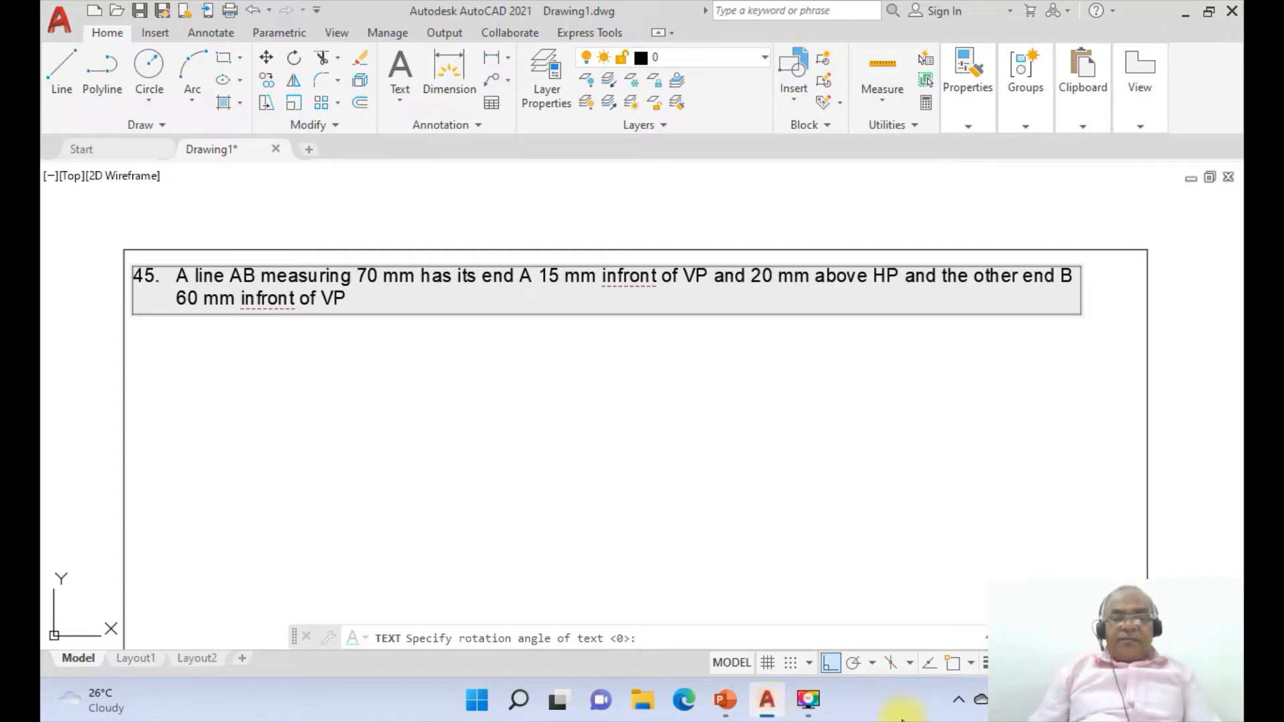
Check end B's height in PowerPoint, return to AutoCAD and extend the second line with "and 50 mm above HP"
left_click(722, 703)
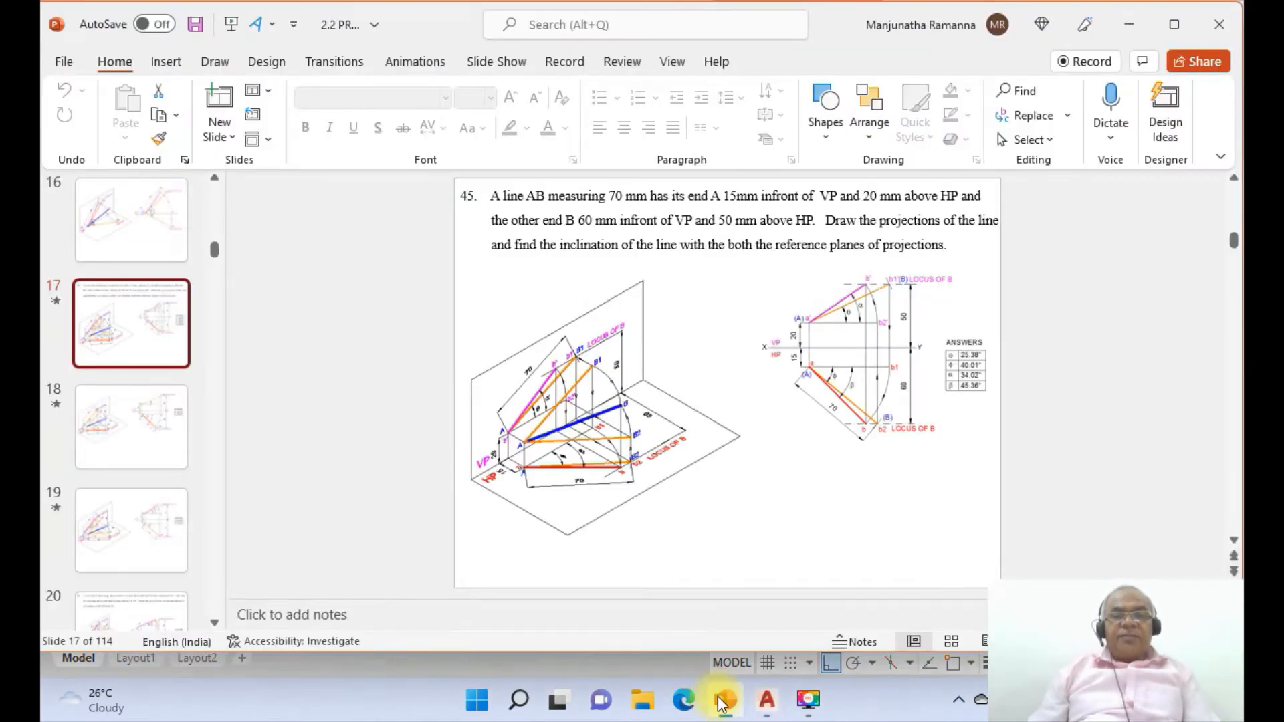
left_click(772, 702)
type("a")
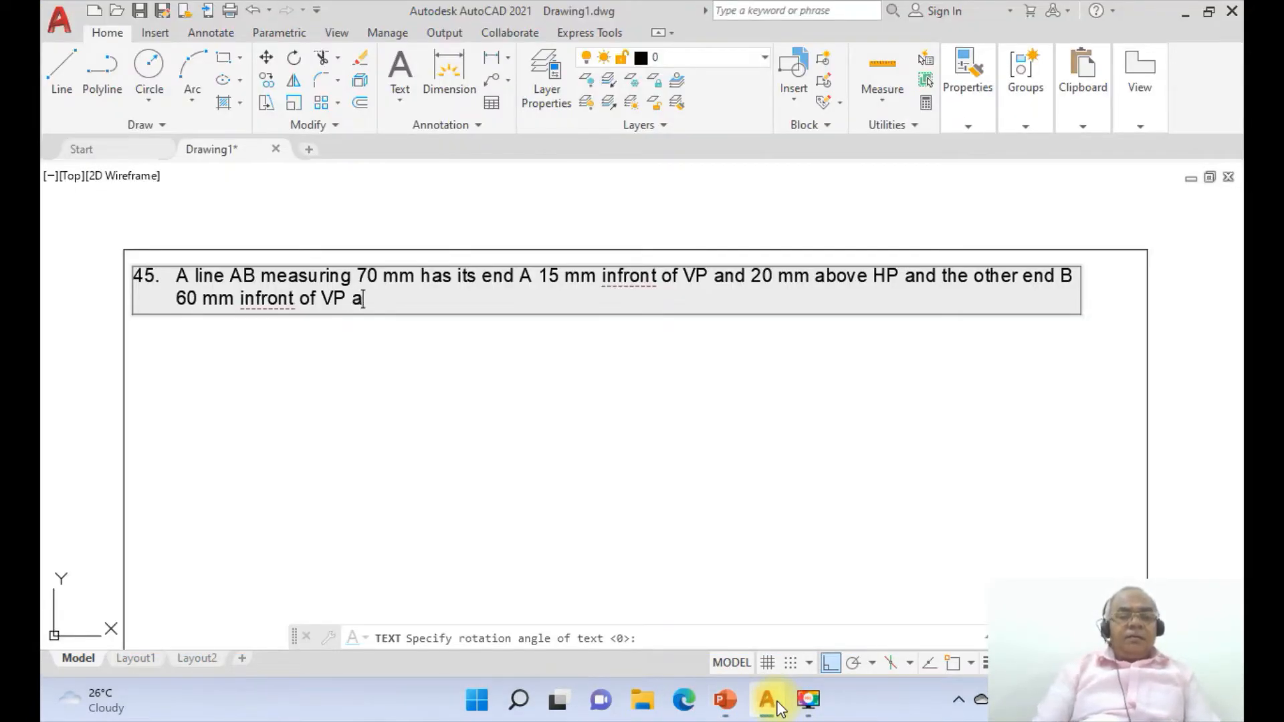
type("nd 50")
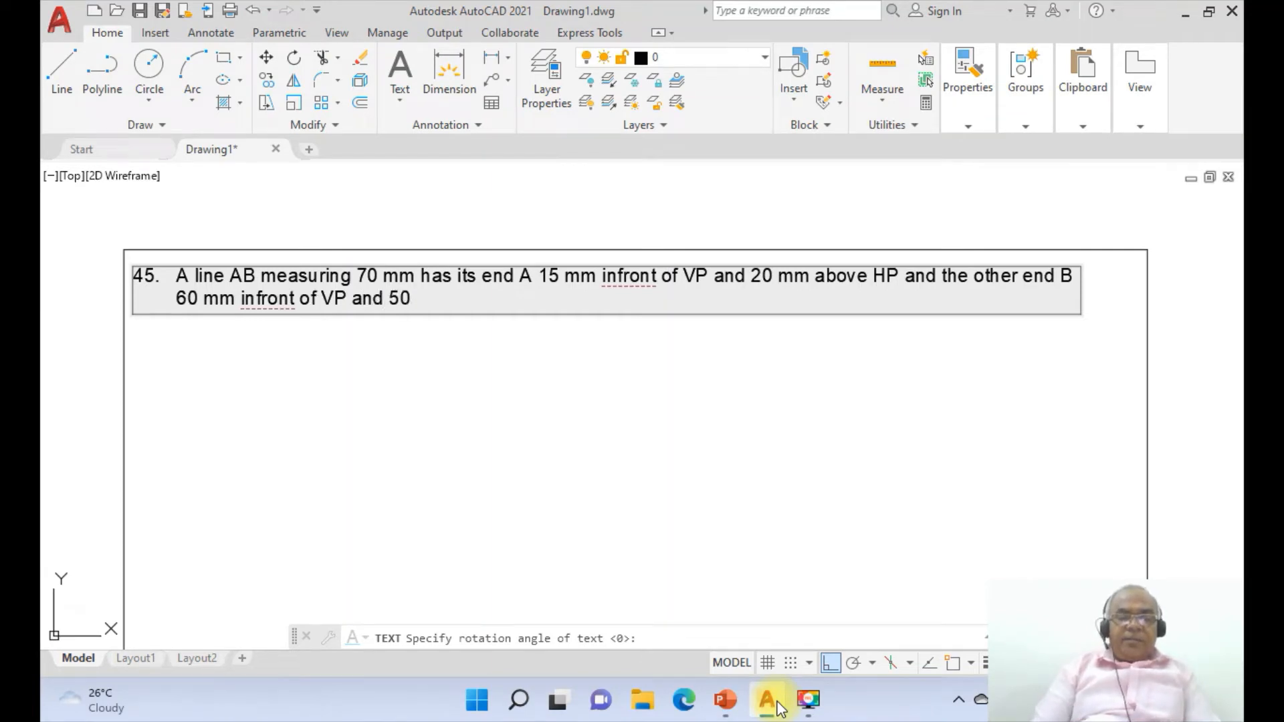
type(" mm above HP")
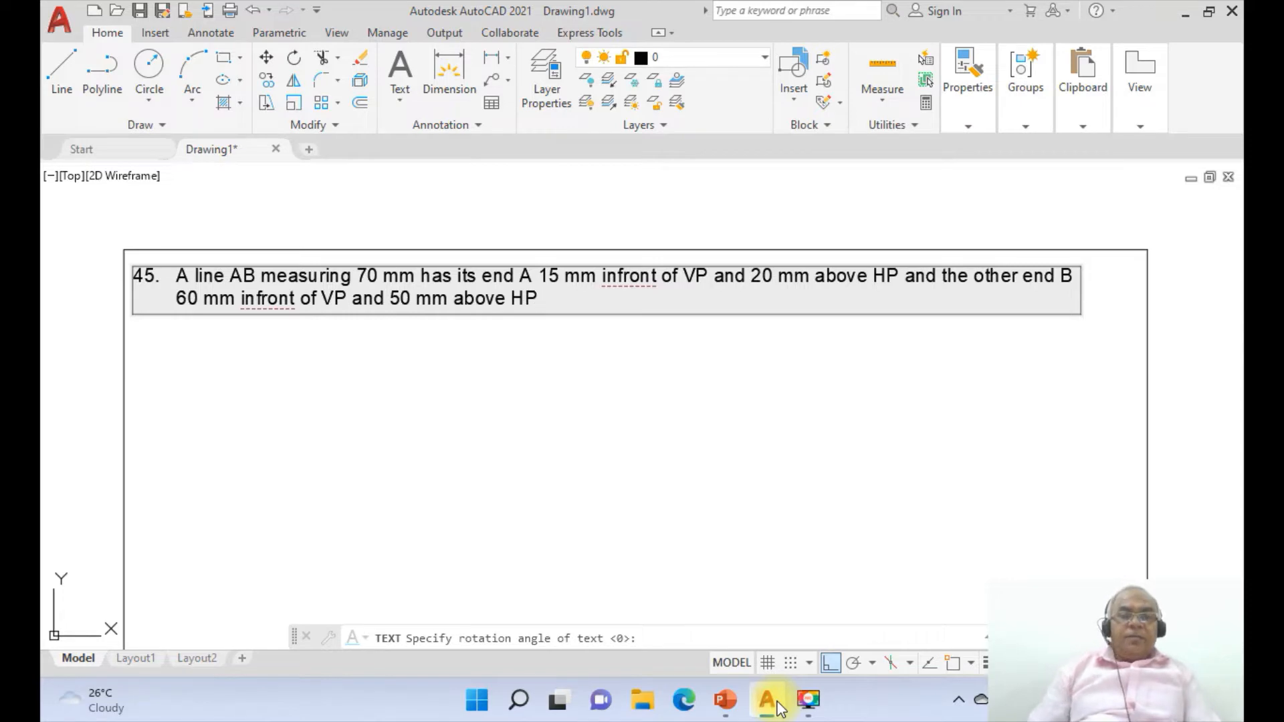
Check the next sentence in PowerPoint, return to AutoCAD, end the current sentence with a period and add "Draw the projections of the line"
left_click(723, 701)
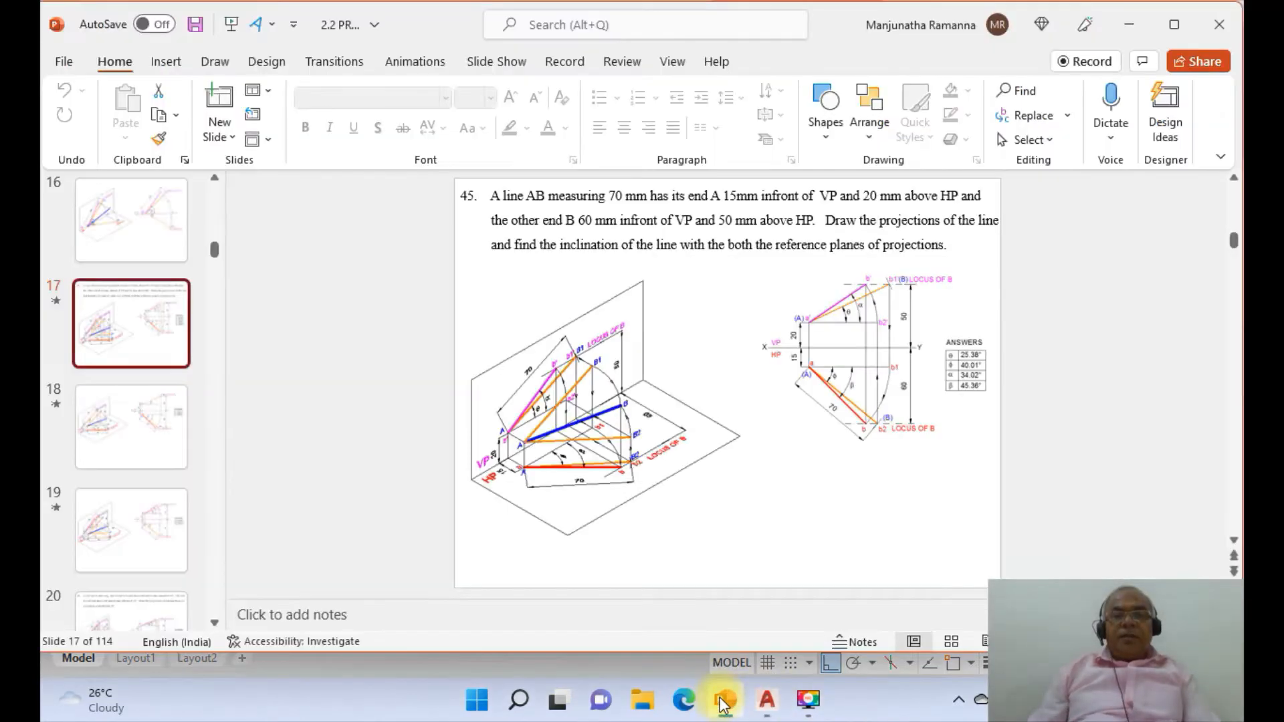
left_click(770, 703)
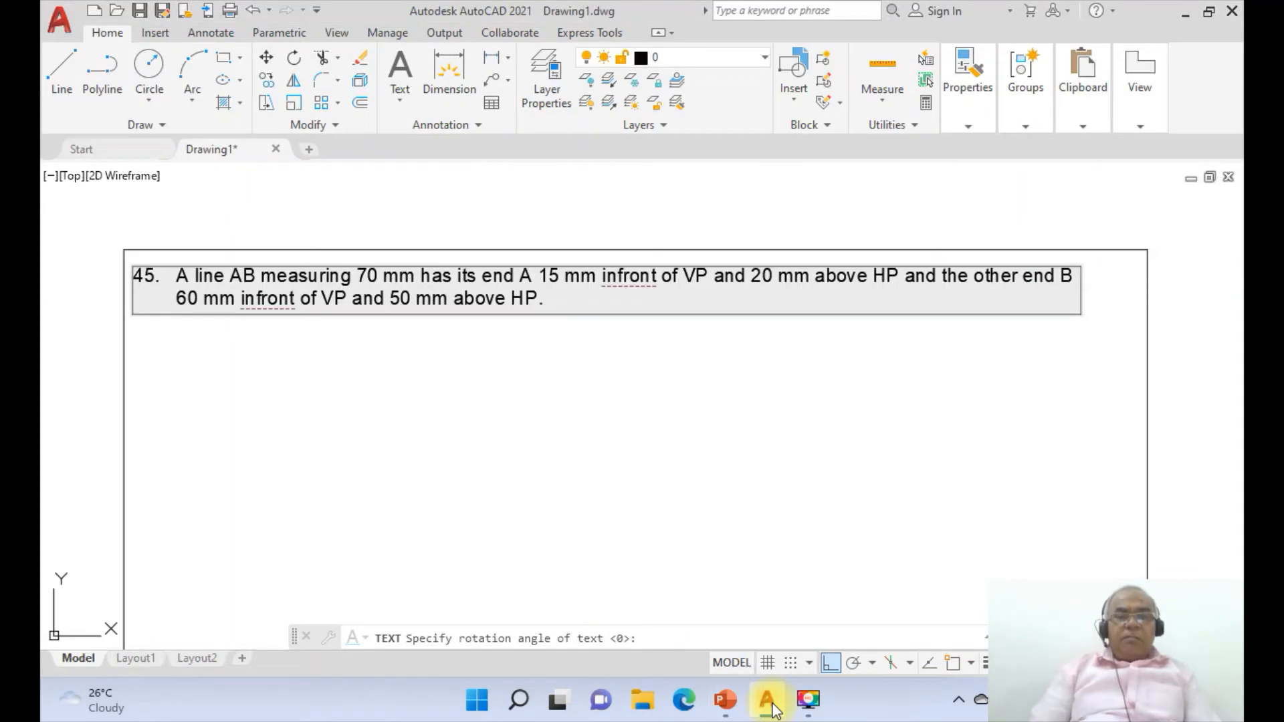
type("raw the ")
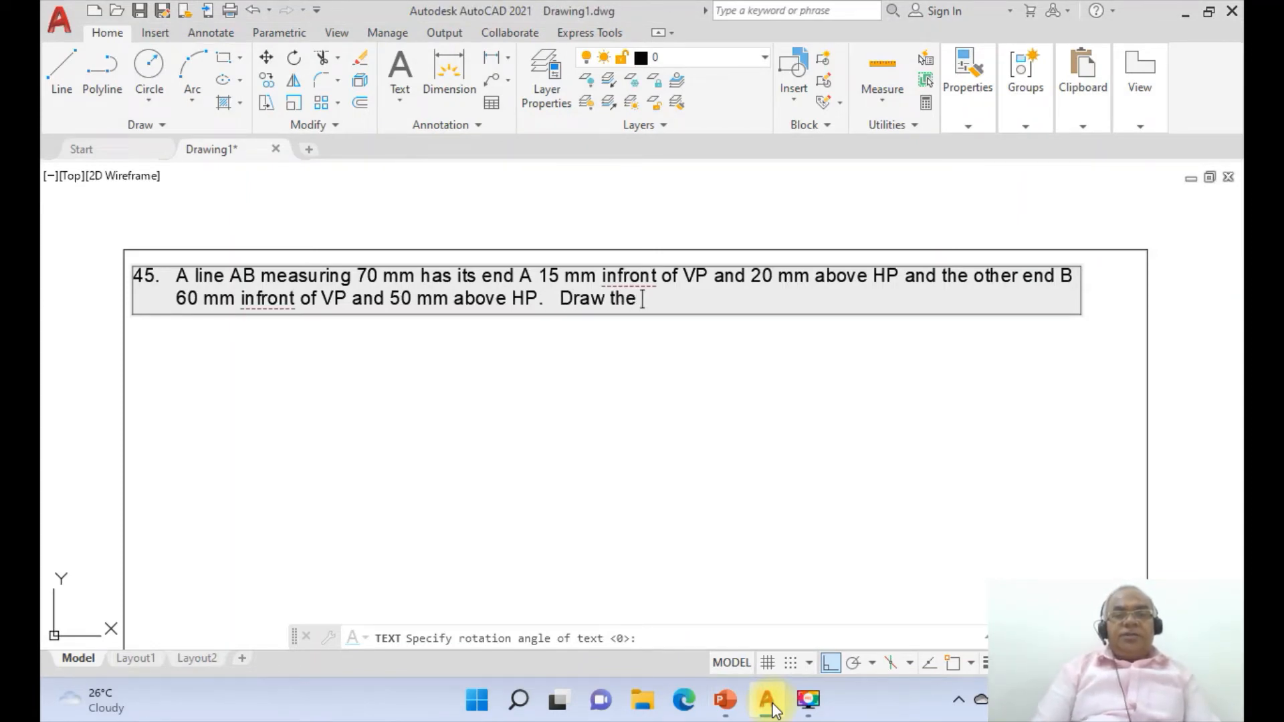
type("projection")
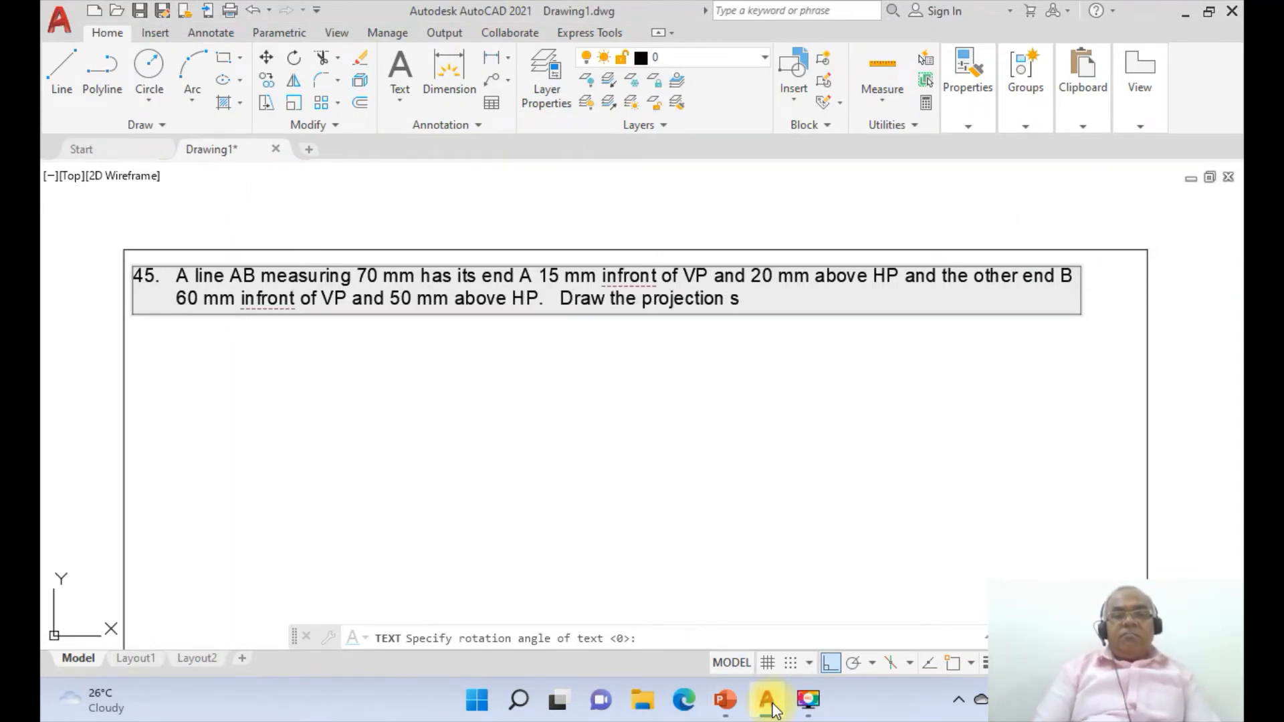
type("s of the line")
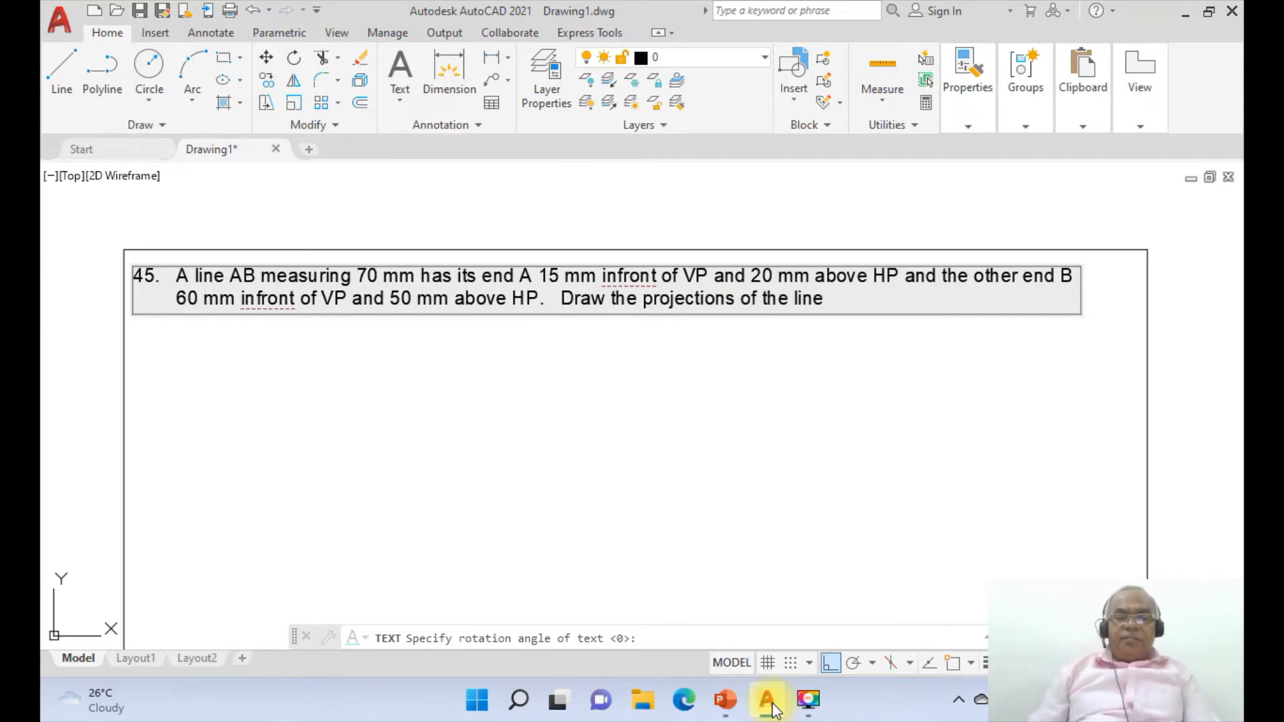
Consult the slide in PowerPoint, return to AutoCAD and complete the second line with "and find the inclinations of the line"
left_click(724, 710)
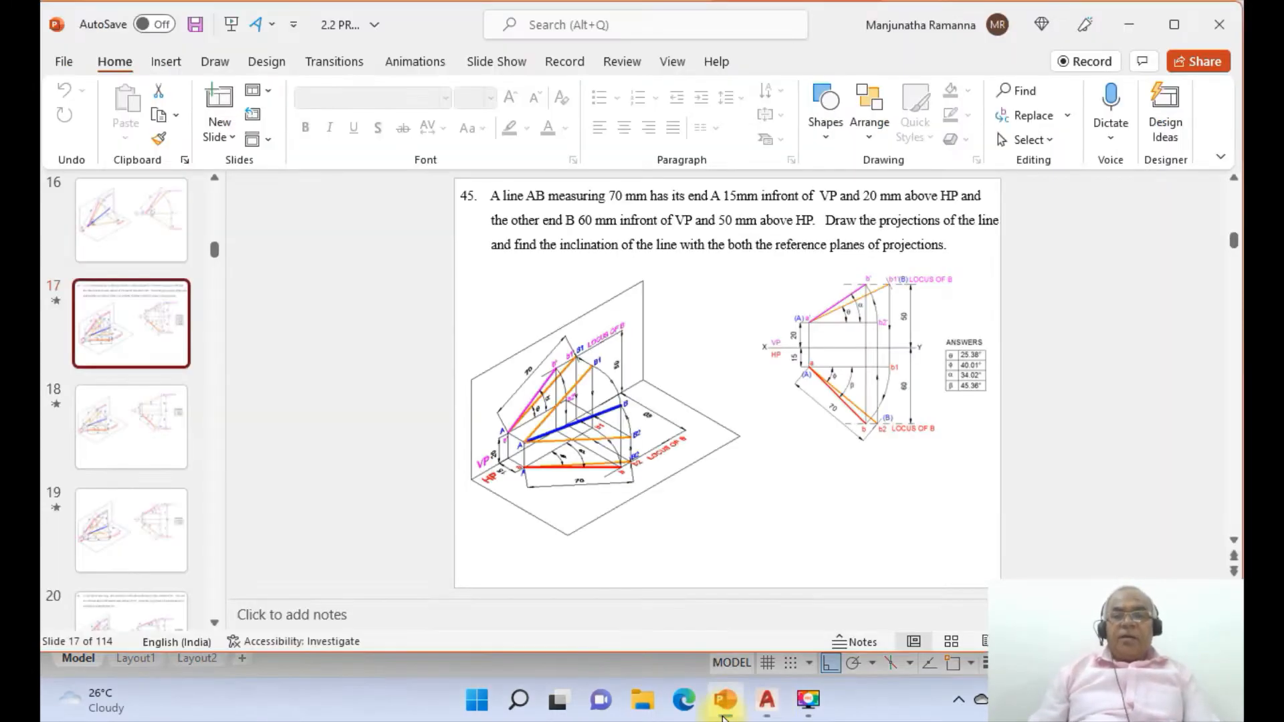
left_click(771, 710)
type("ine an")
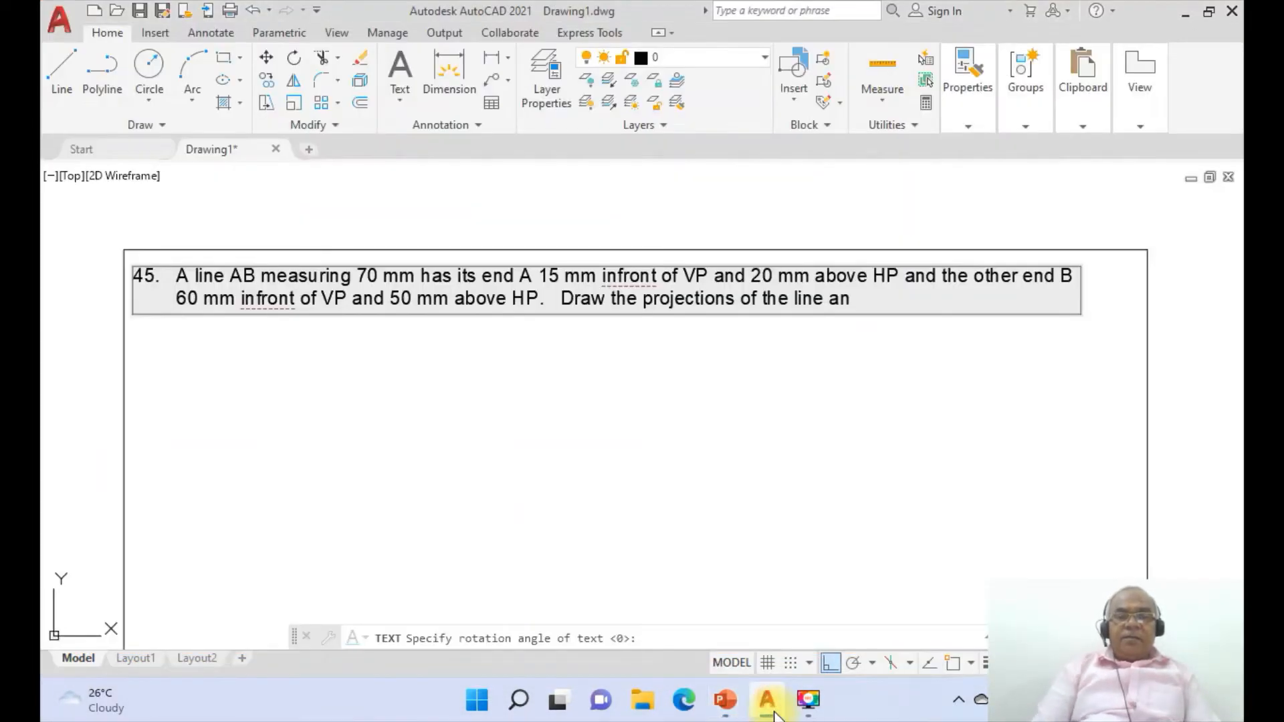
type("d find he i")
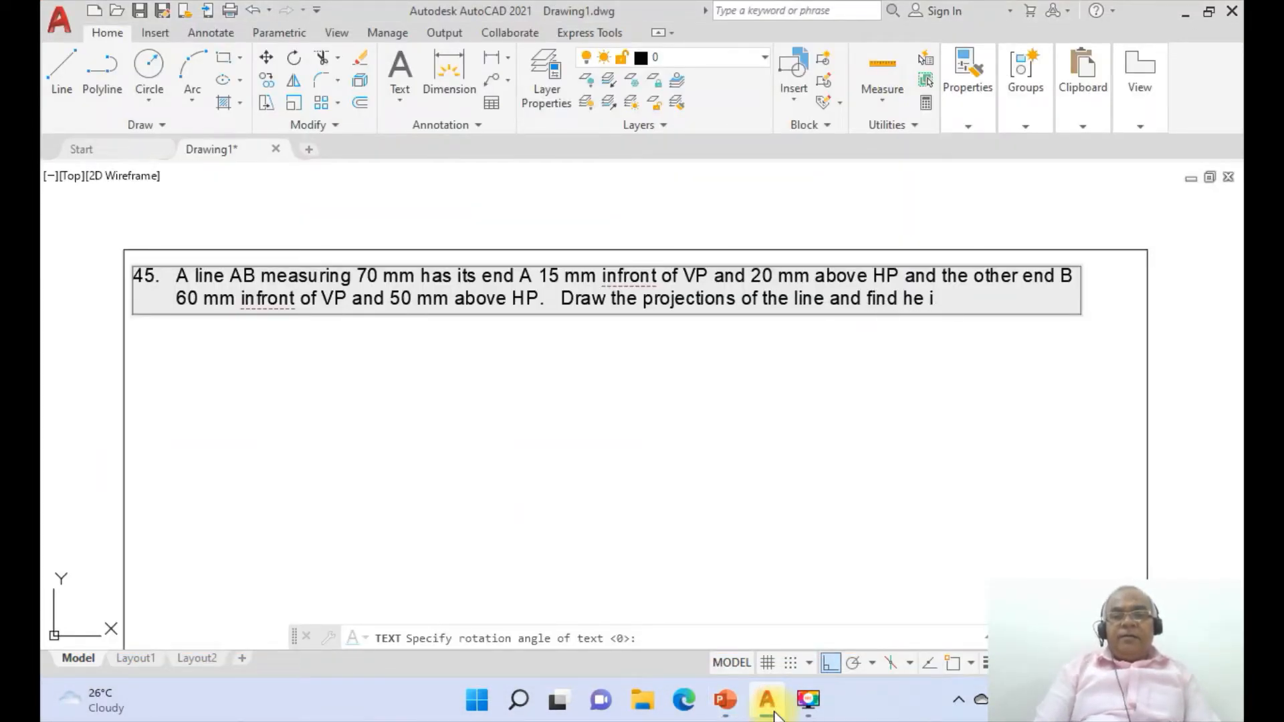
key("BackSpace")
key("BackSpace")
key("BackSpace")
key("BackSpace")
type("thje")
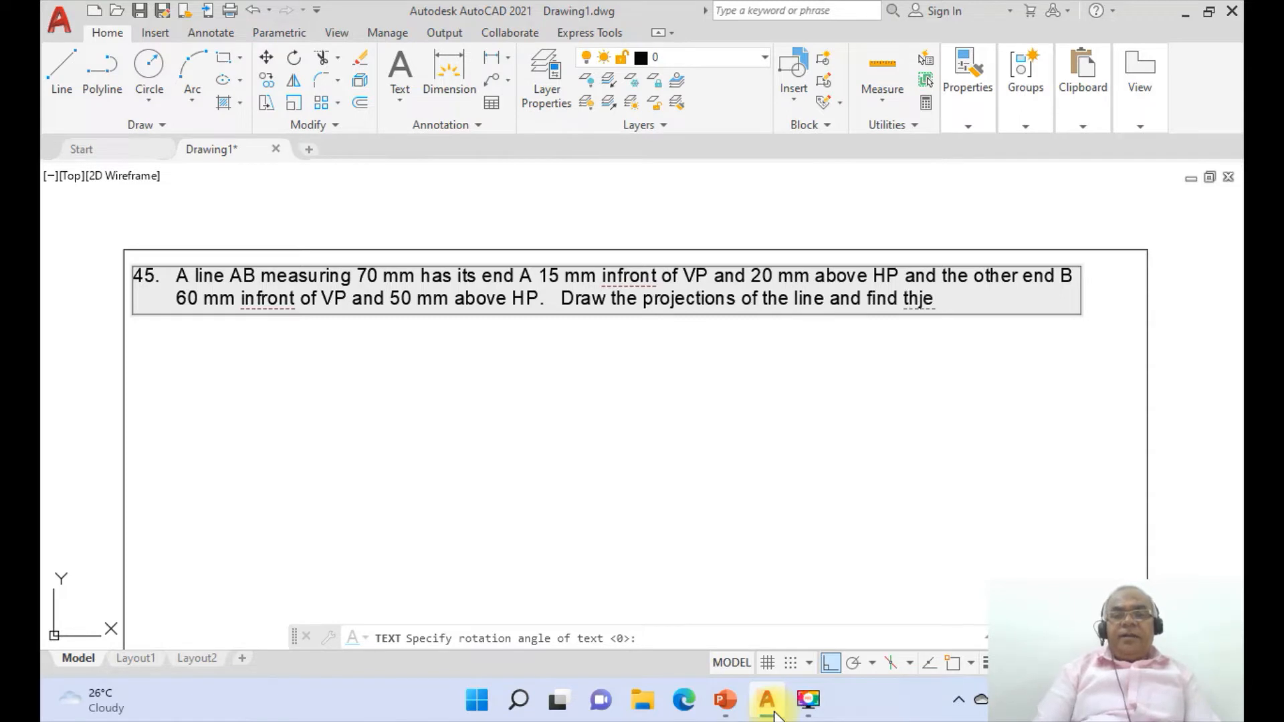
key("BackSpace")
type("incli")
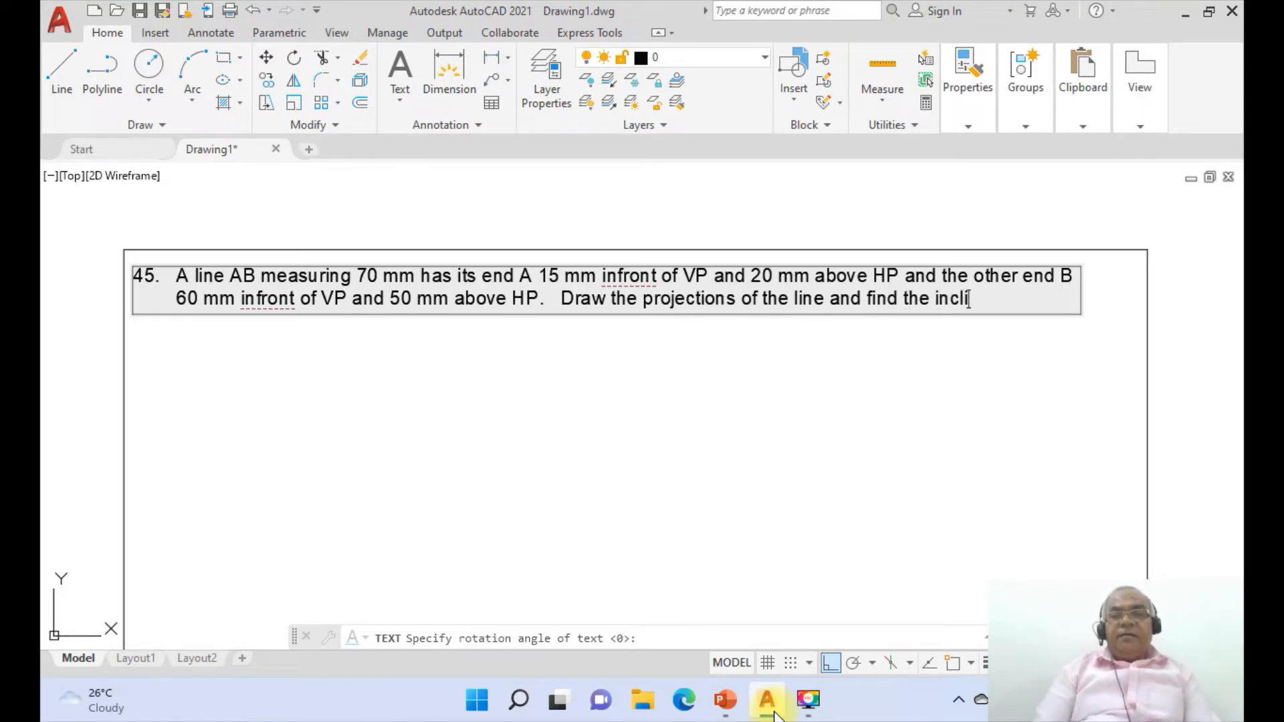
type("nations of the line")
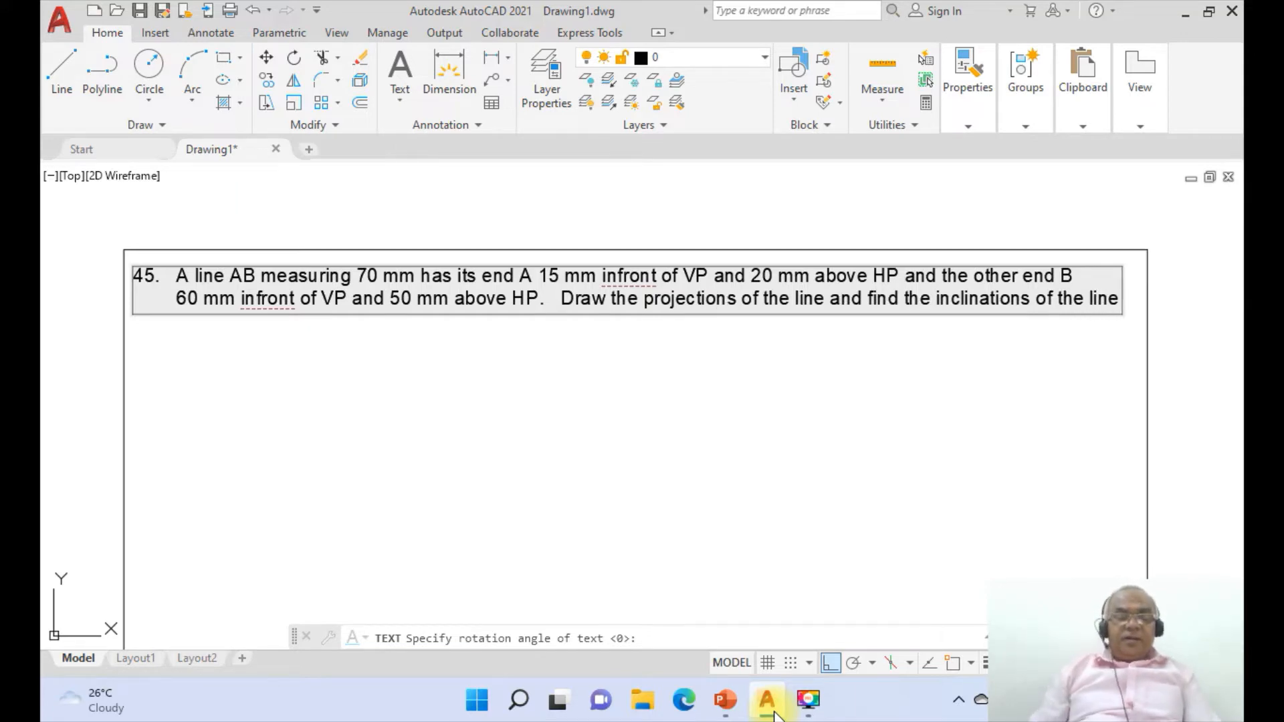
Check the ending in PowerPoint, write "with both the reference planes of projections" as AutoCAD's indented third line, and compare it with the slide again
left_click(732, 713)
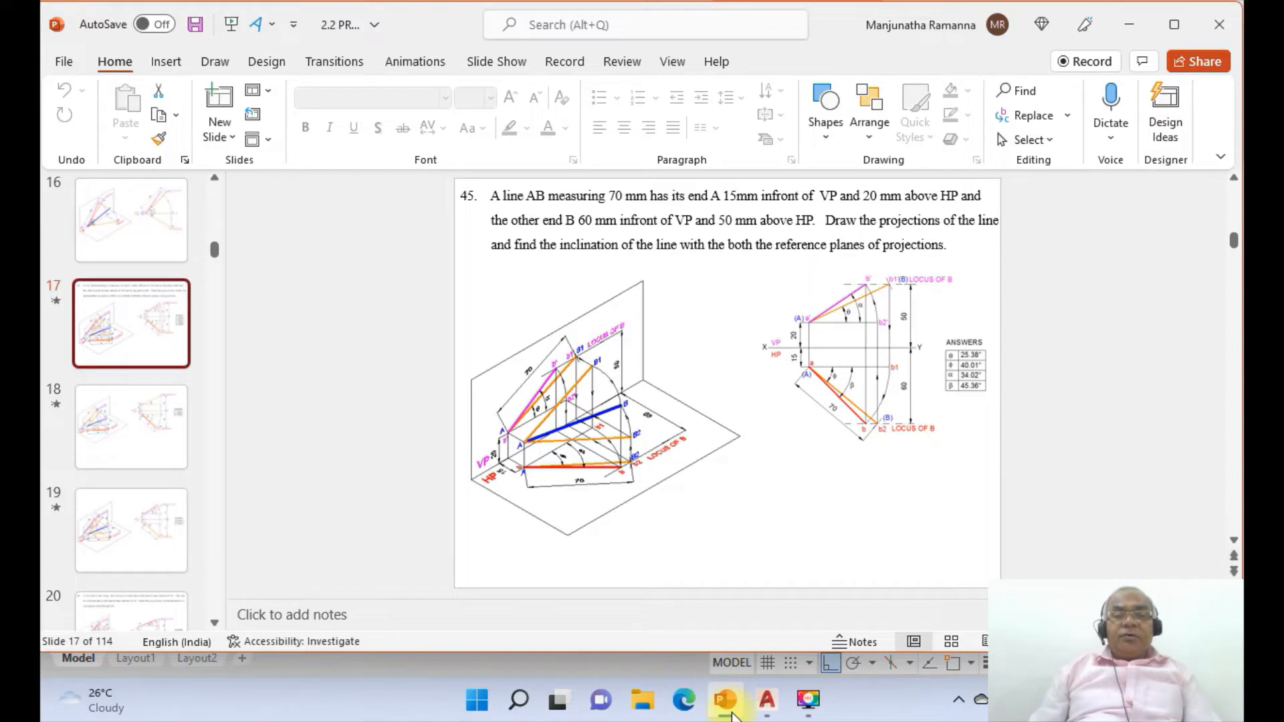
left_click(769, 711)
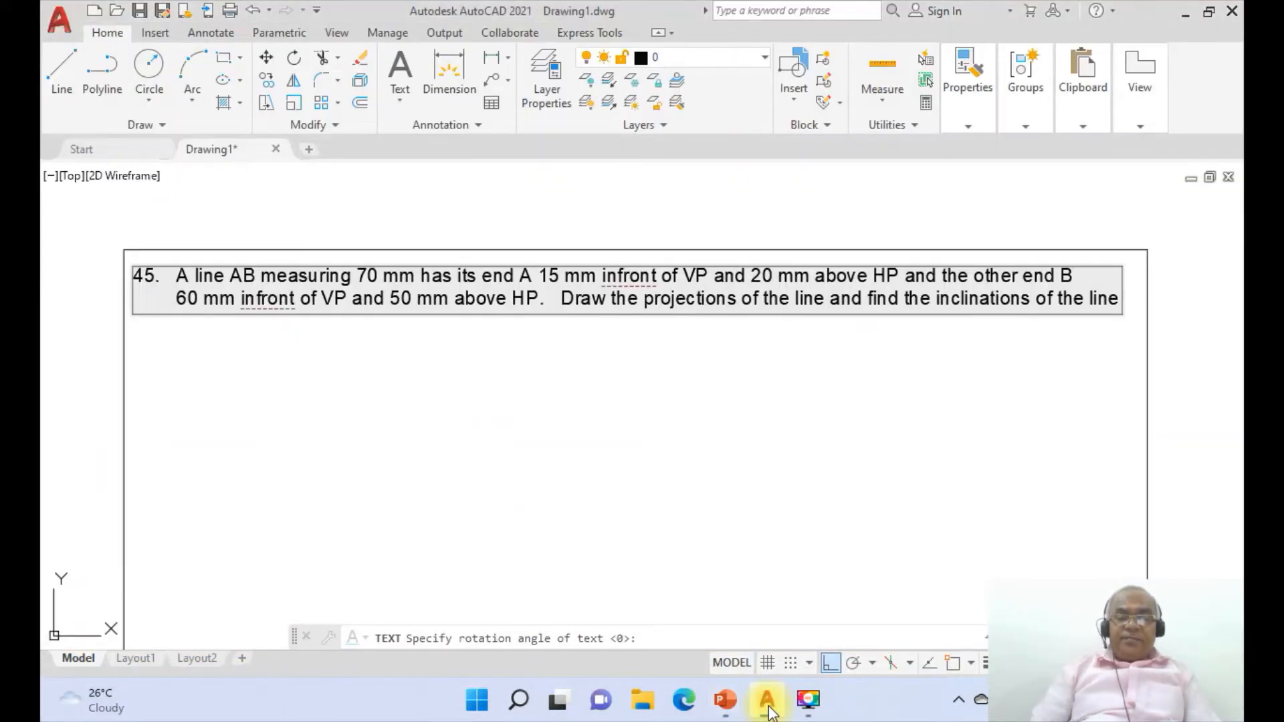
key("Return")
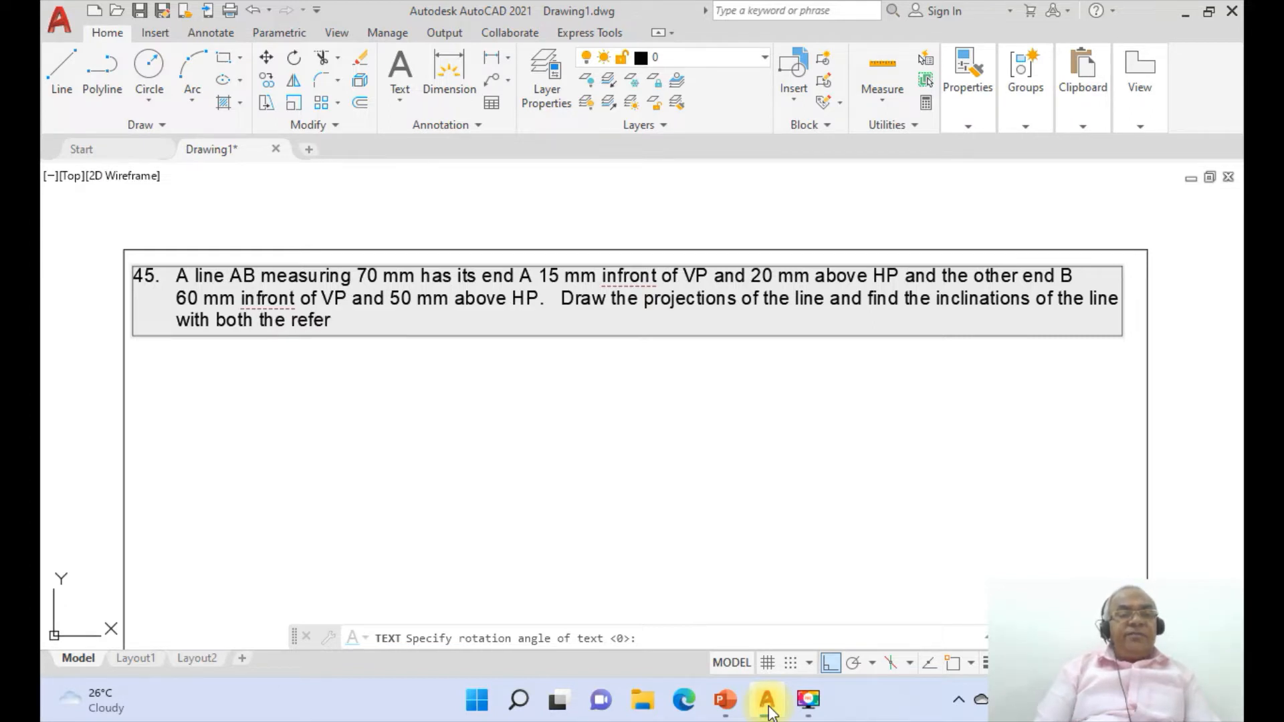
type("ce plane")
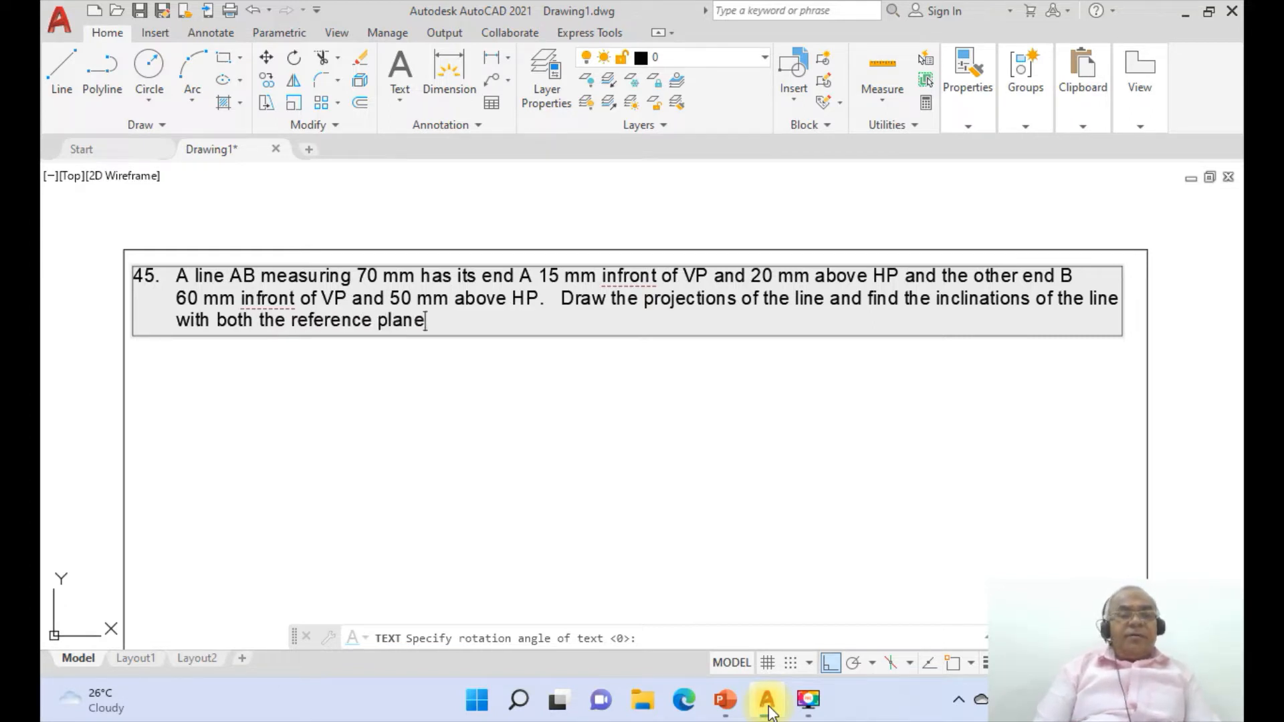
type("s of projections")
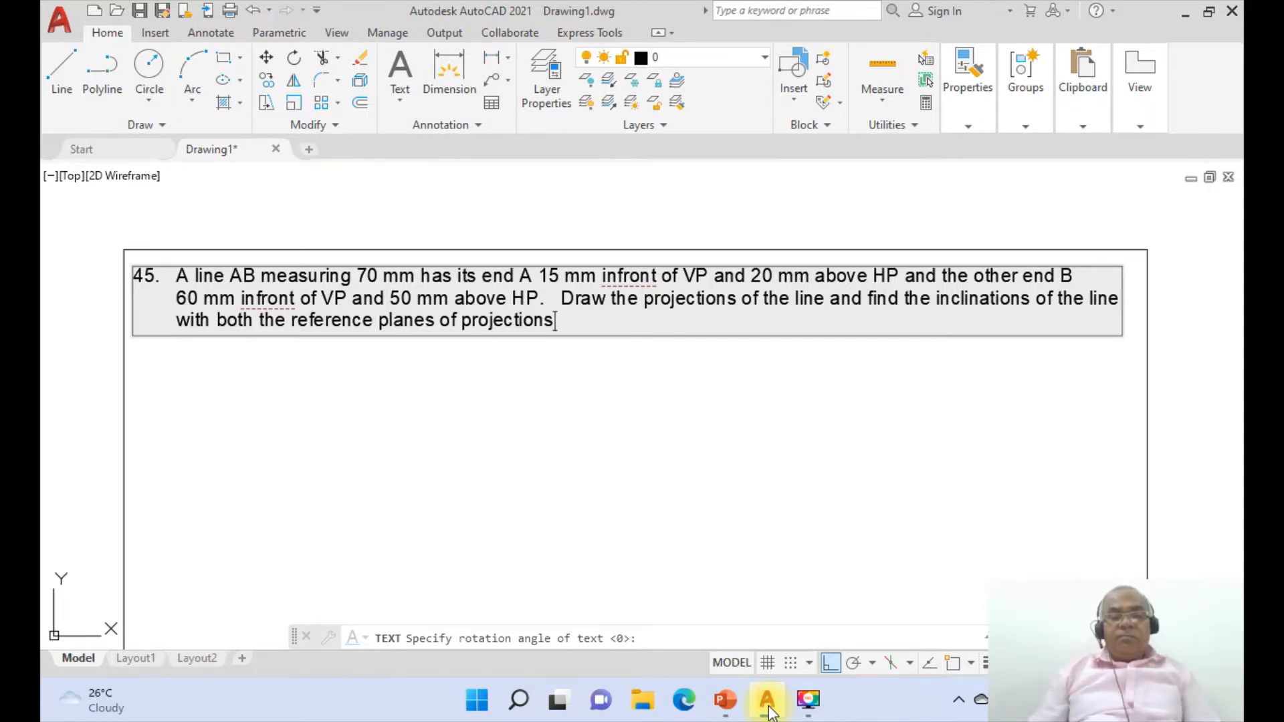
left_click(736, 711)
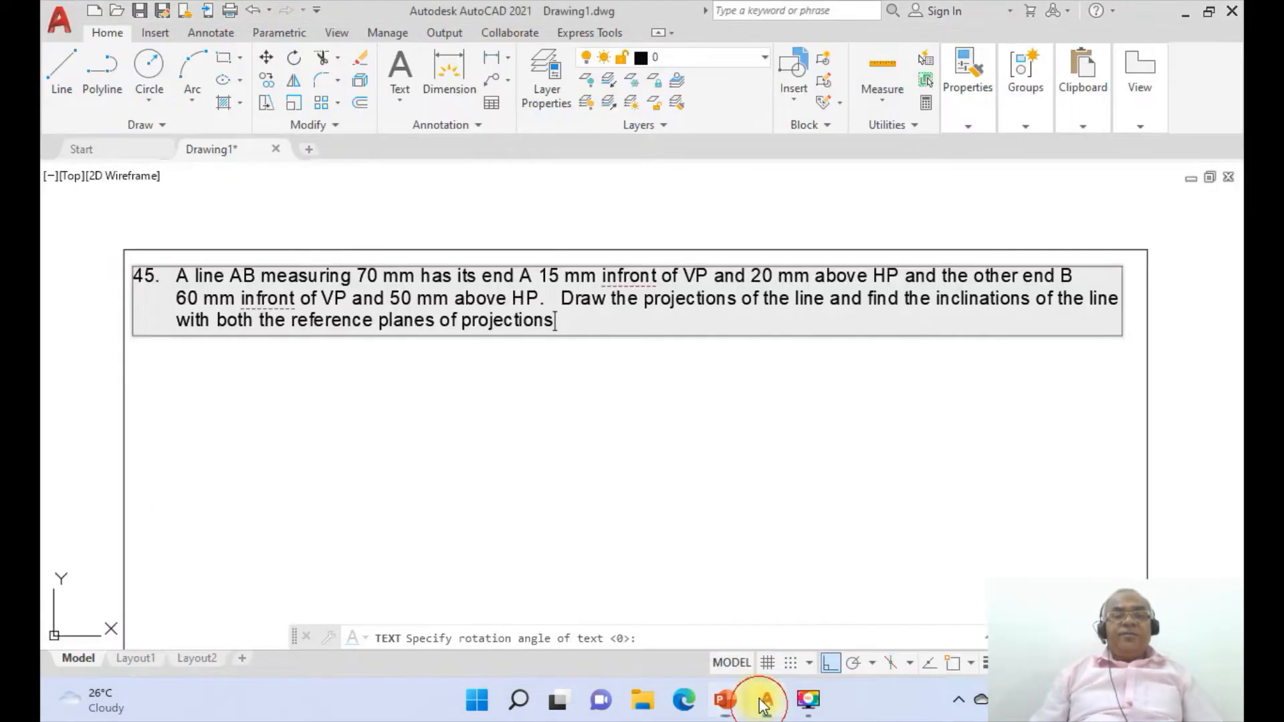
Return to AutoCAD, end the third line of the problem statement with a period and finish the single-line text
left_click(767, 702)
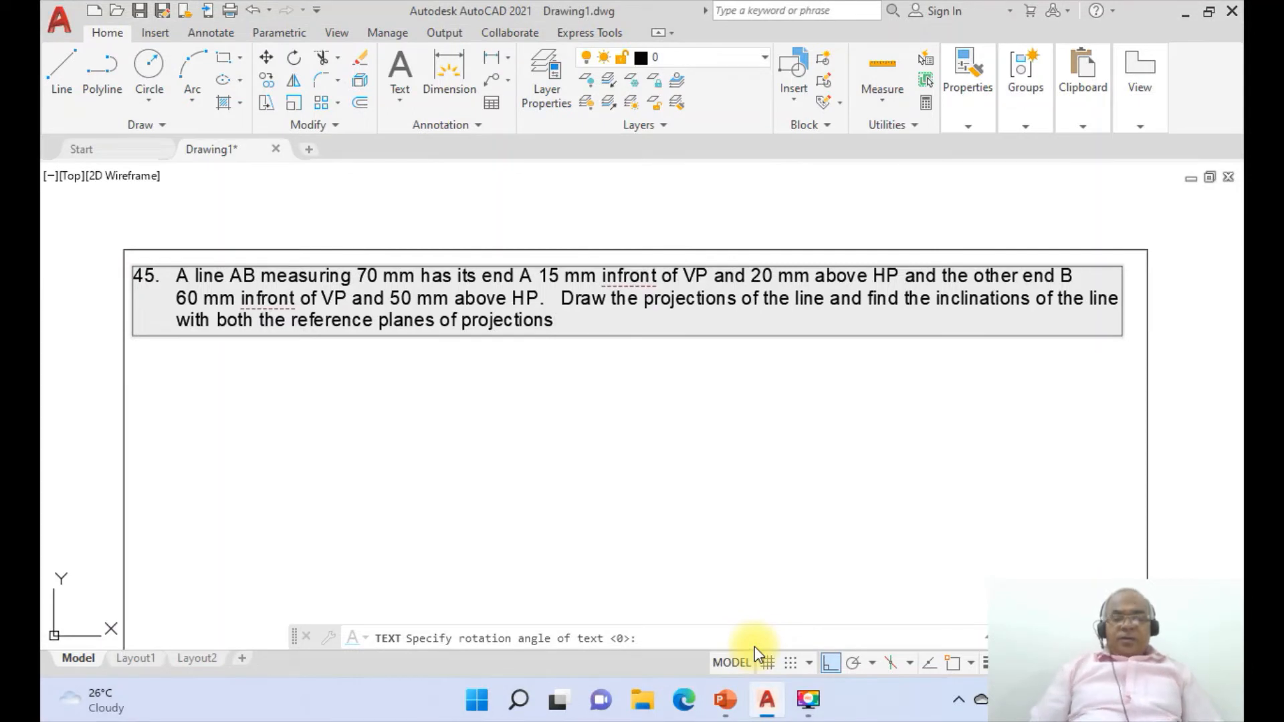
key("Return")
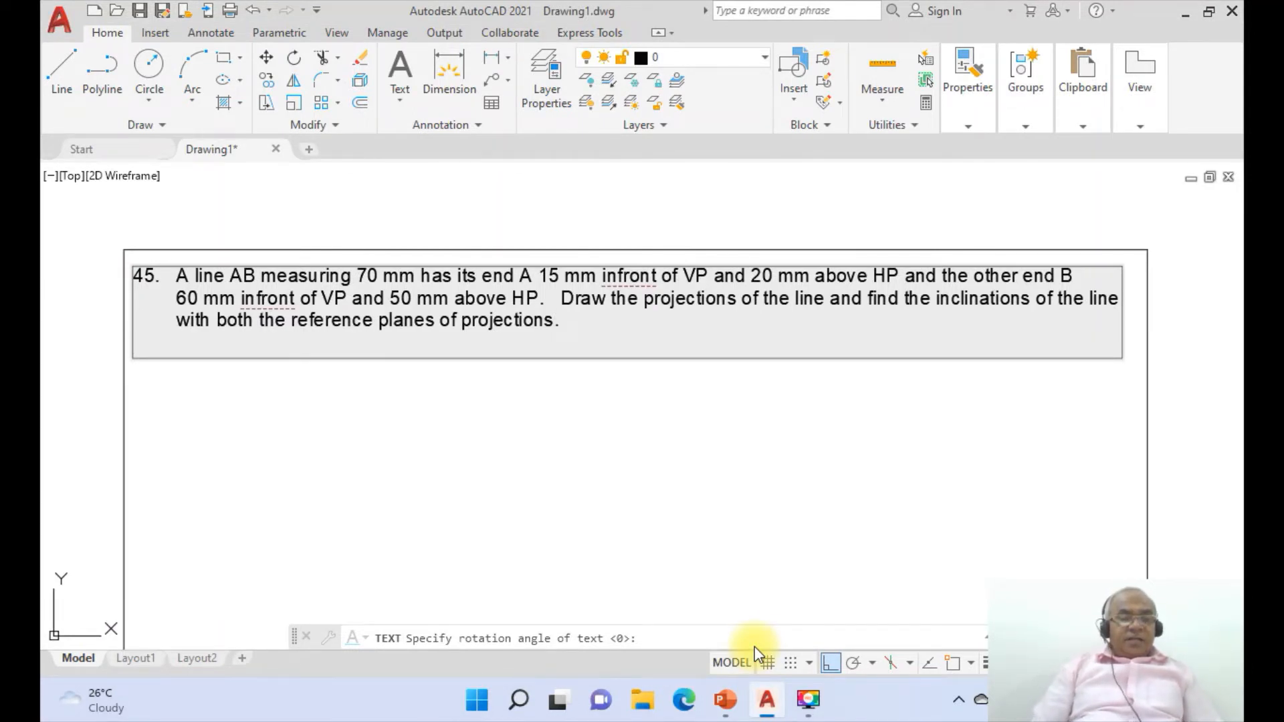
key("Return")
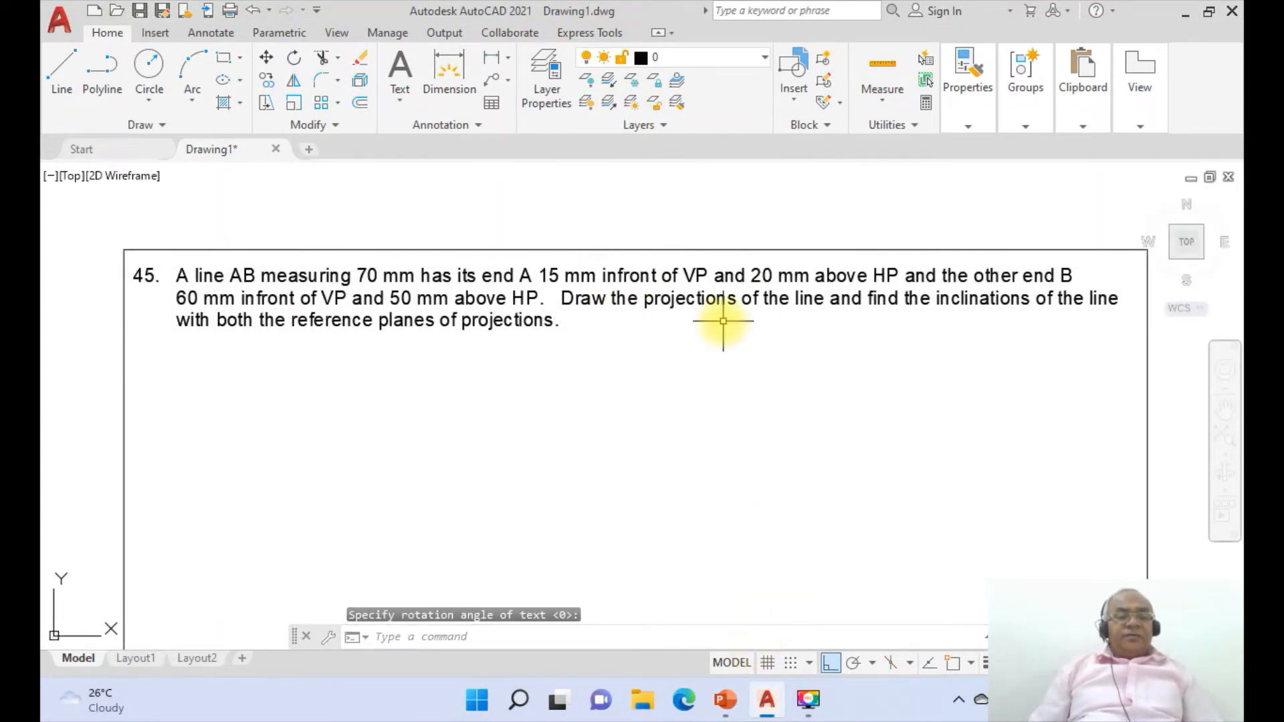
Restore the previous zoom and window-zoom around the frame to view the sheet with the problem text at a larger scale
type("z")
key("Return")
type("a")
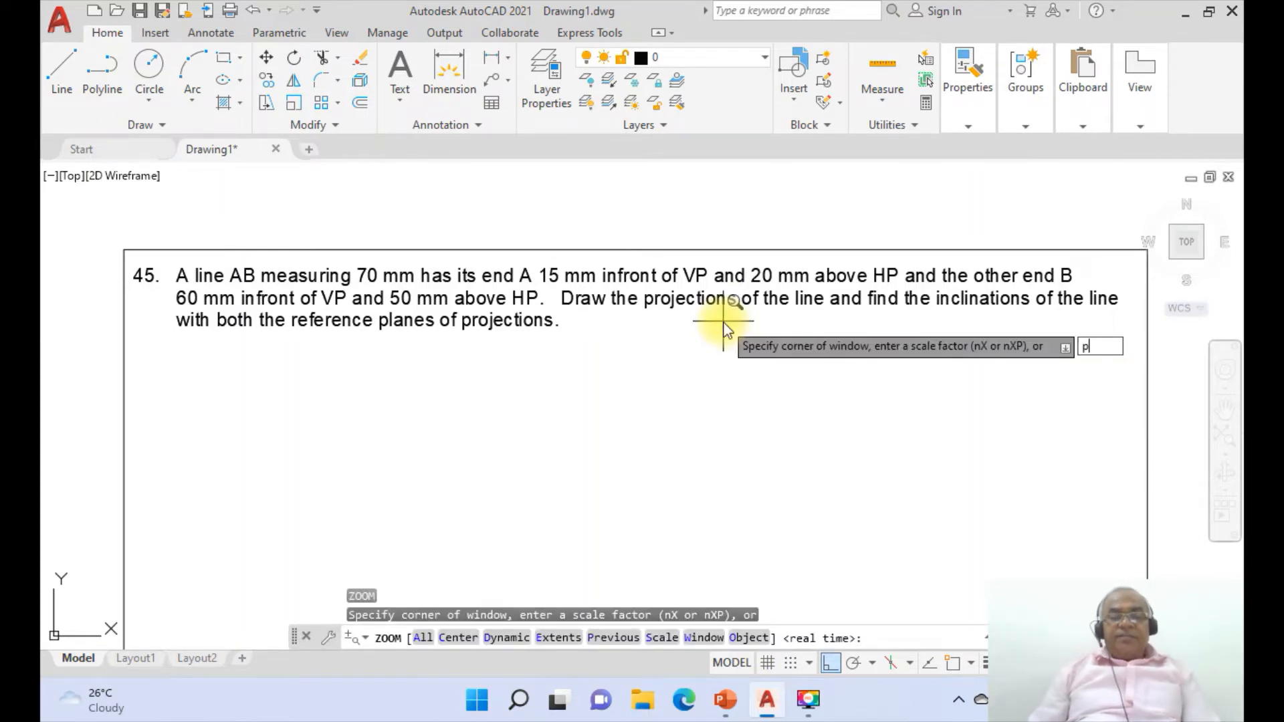
key("Return")
type("p")
key("Return")
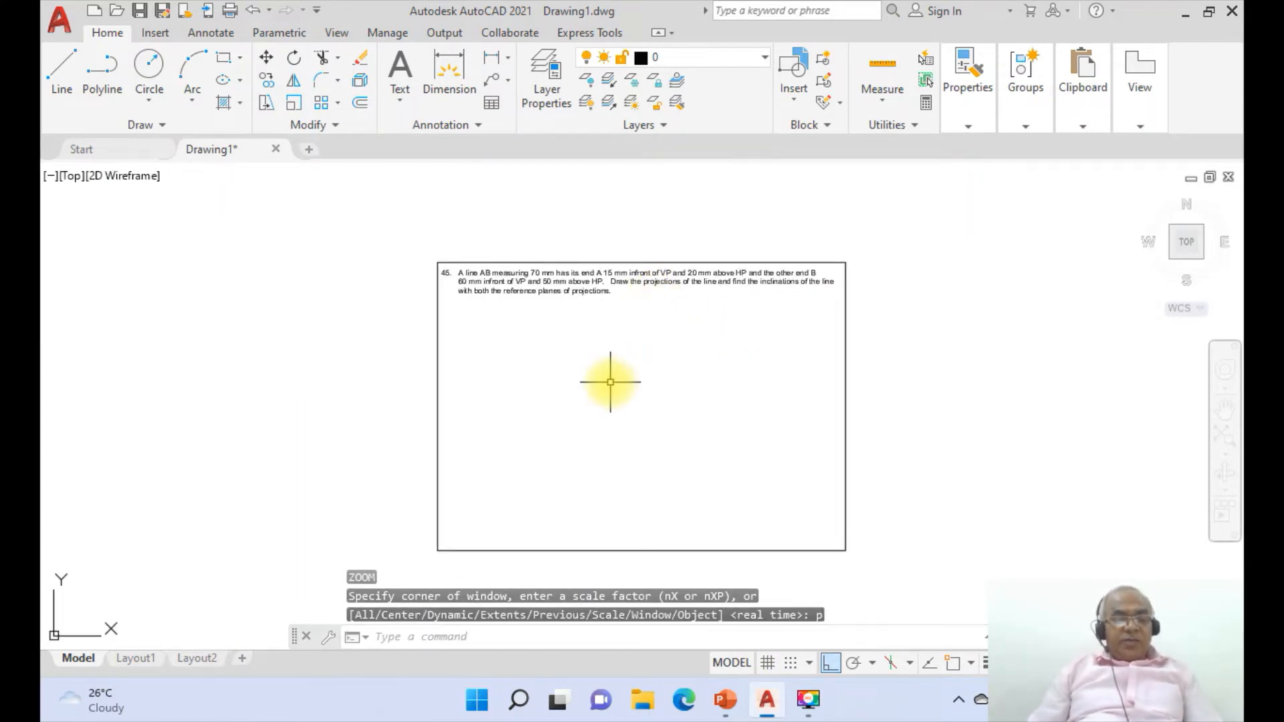
type("z")
key("Return")
type("w")
key("Return")
left_click(401, 242)
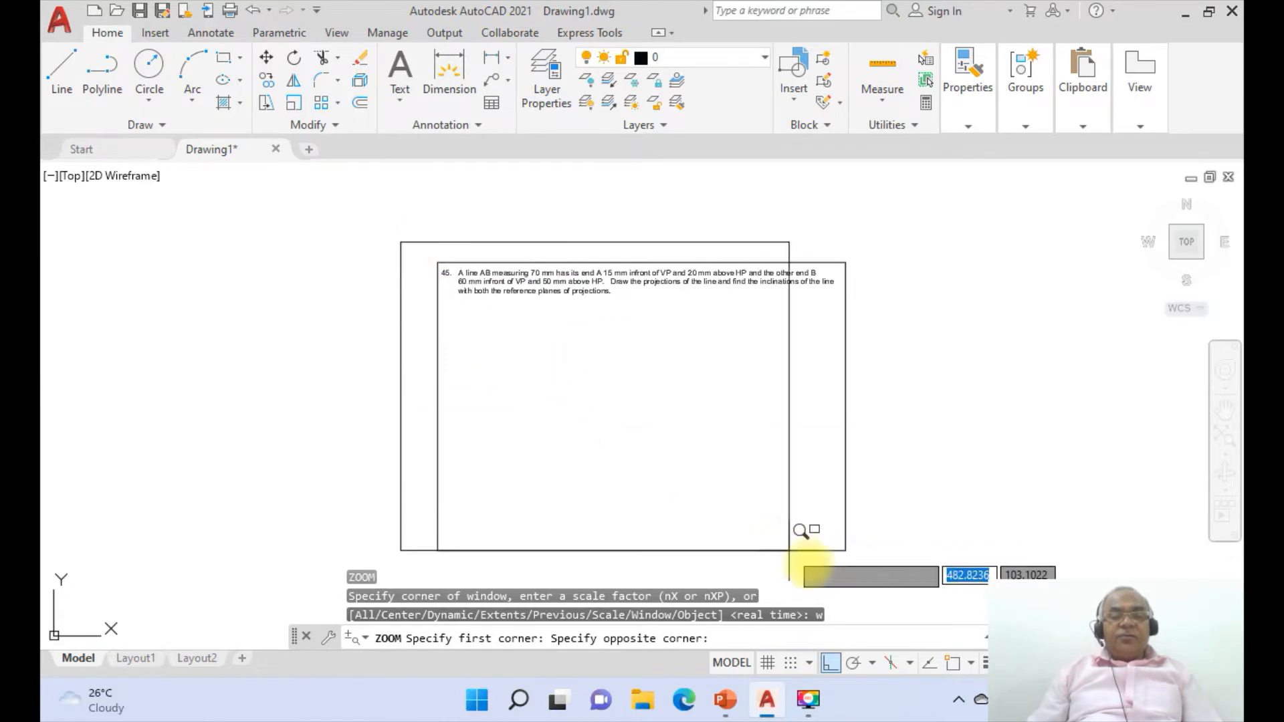
left_click(789, 550)
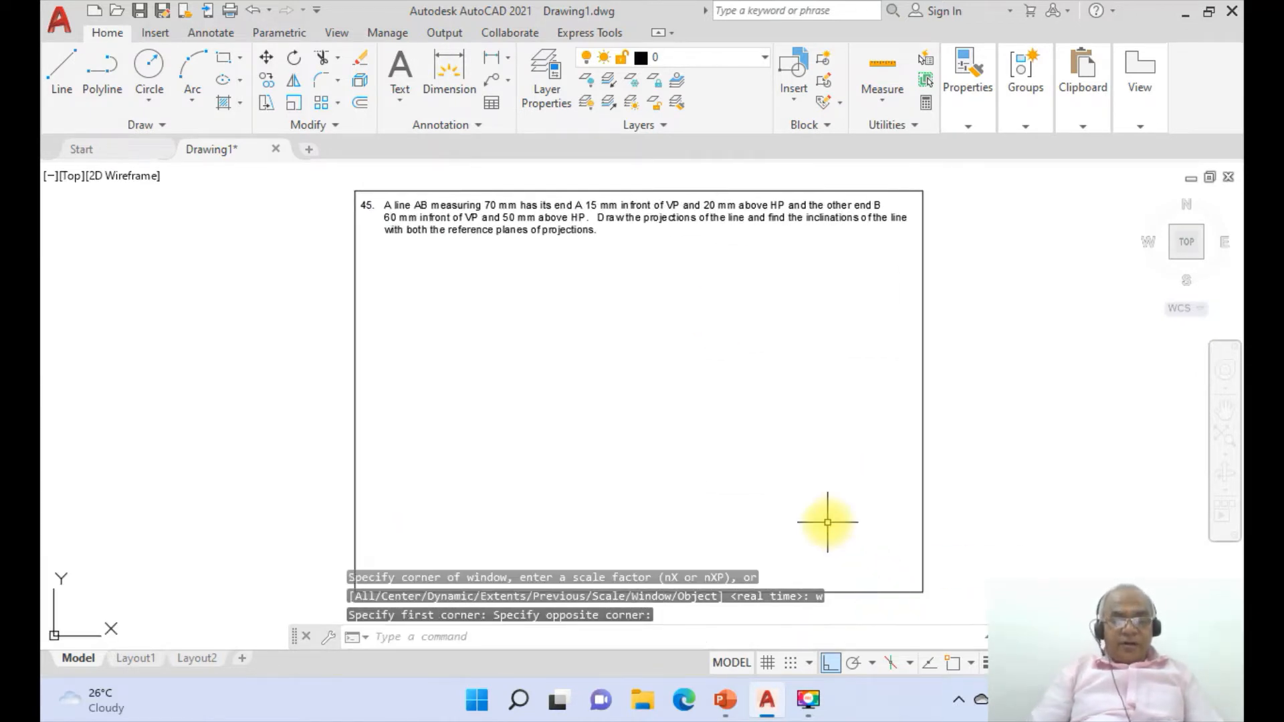
Open the layer manager and create two new layers named FV and TV
type("la")
key("Return")
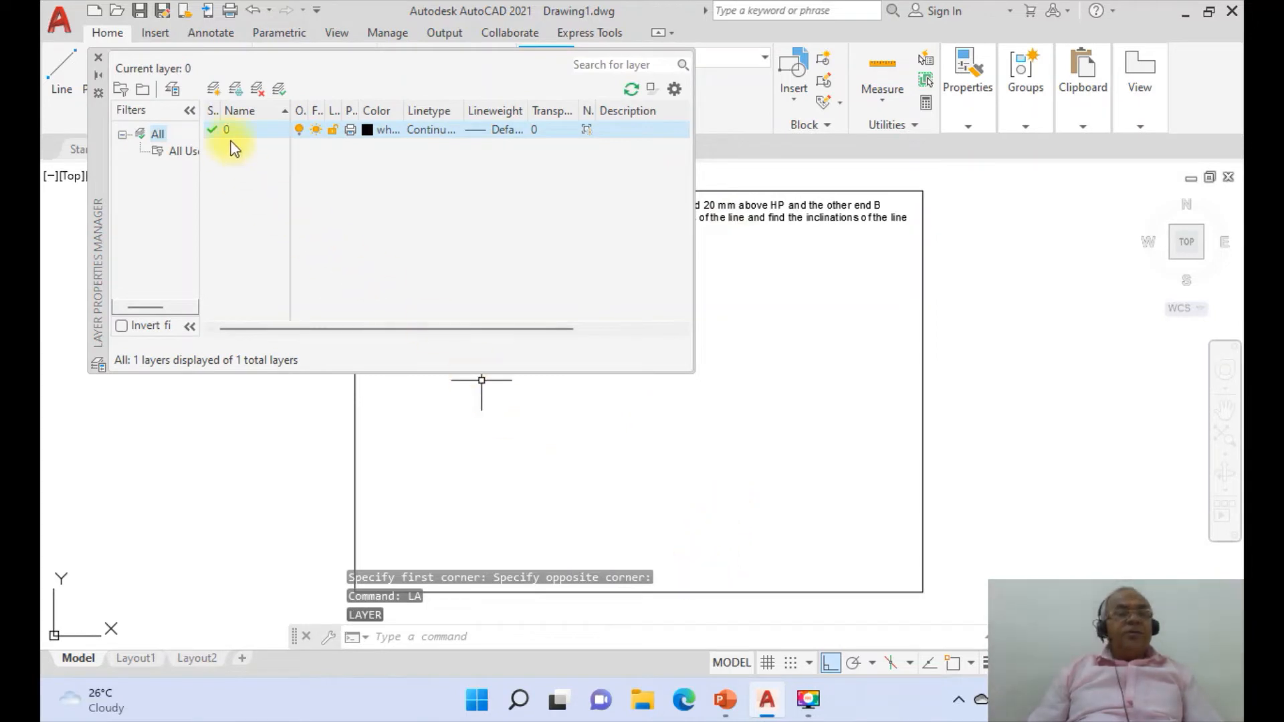
left_click(212, 89)
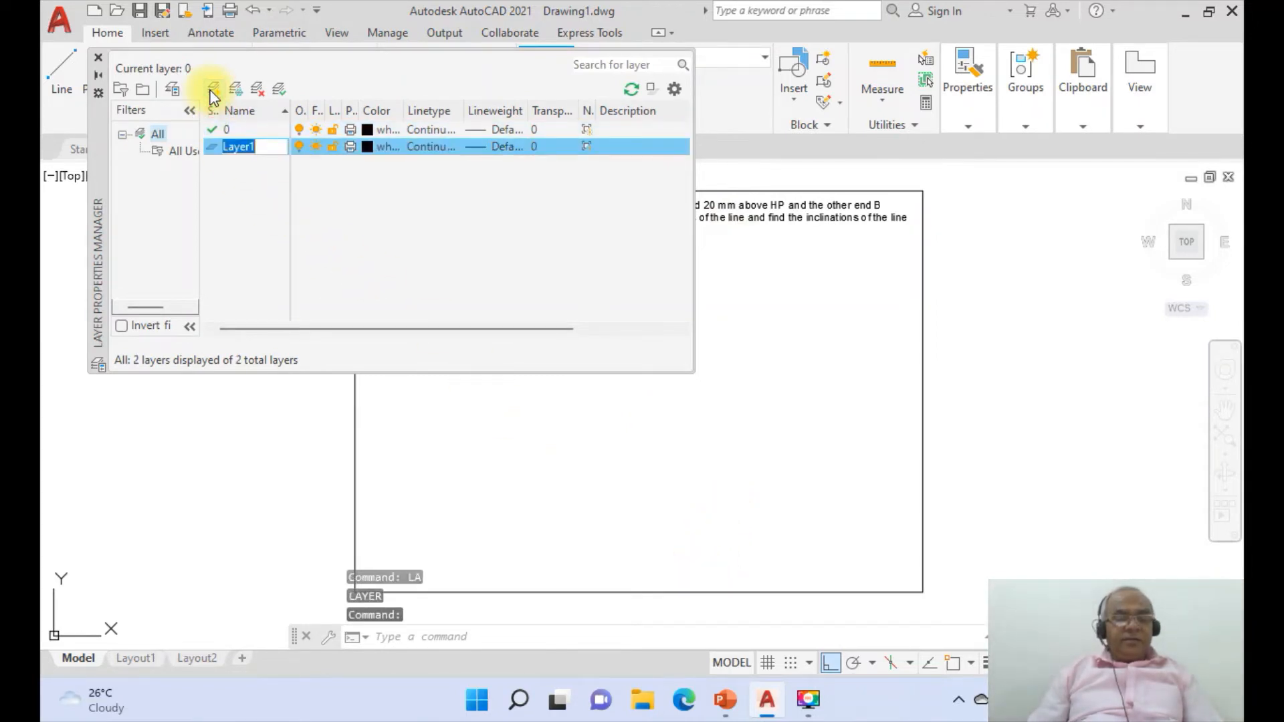
type("FV")
key("Return")
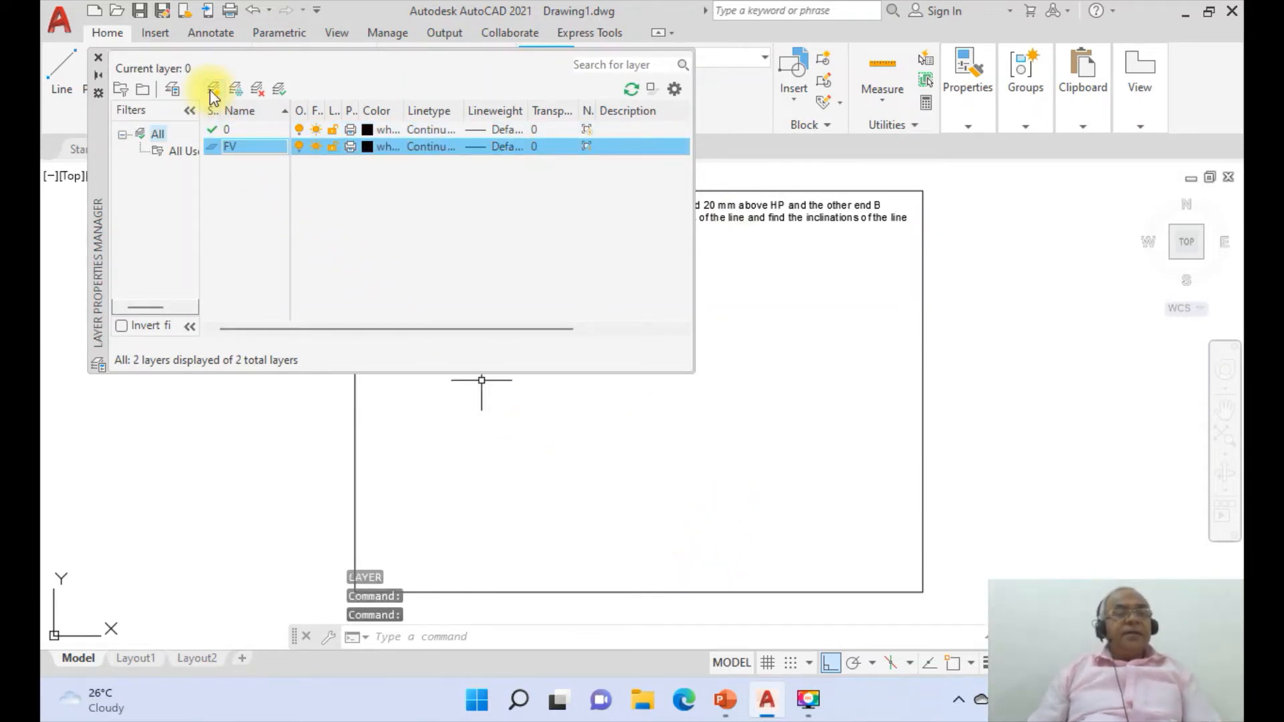
left_click(212, 92)
type("TV")
key("Return")
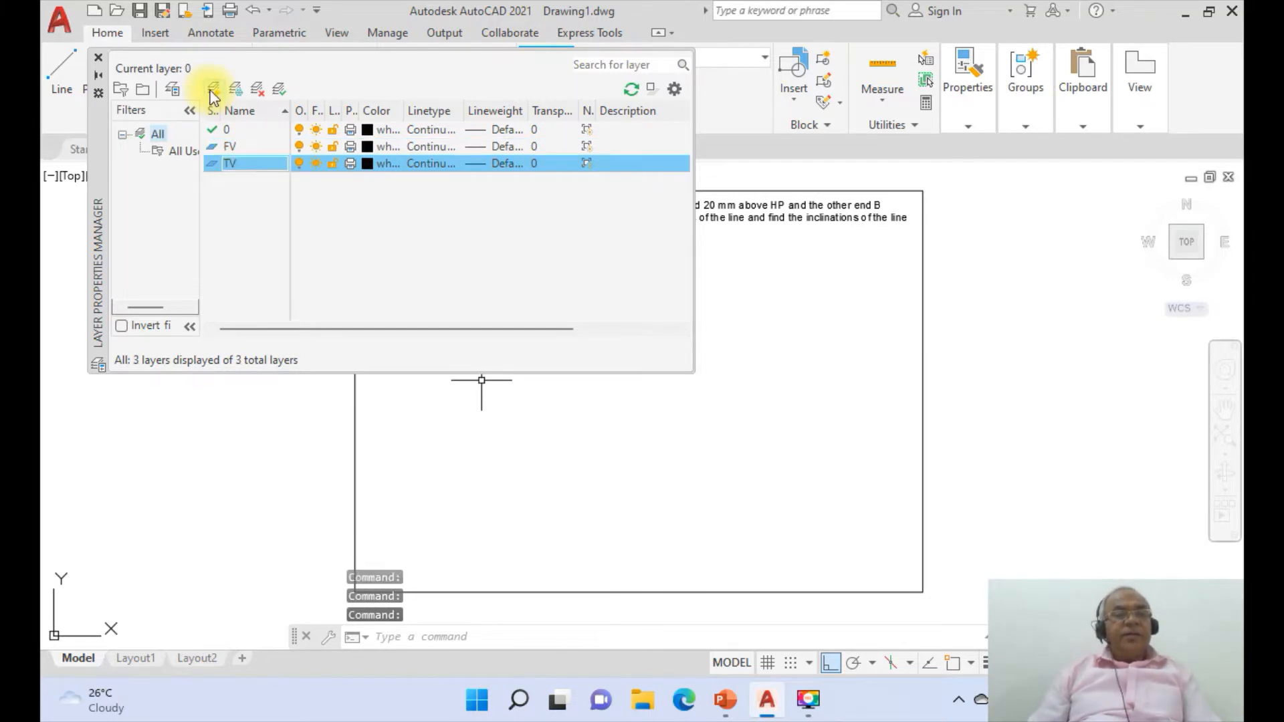
Create two more layers named XY and LOCUS
left_click(212, 92)
type("X")
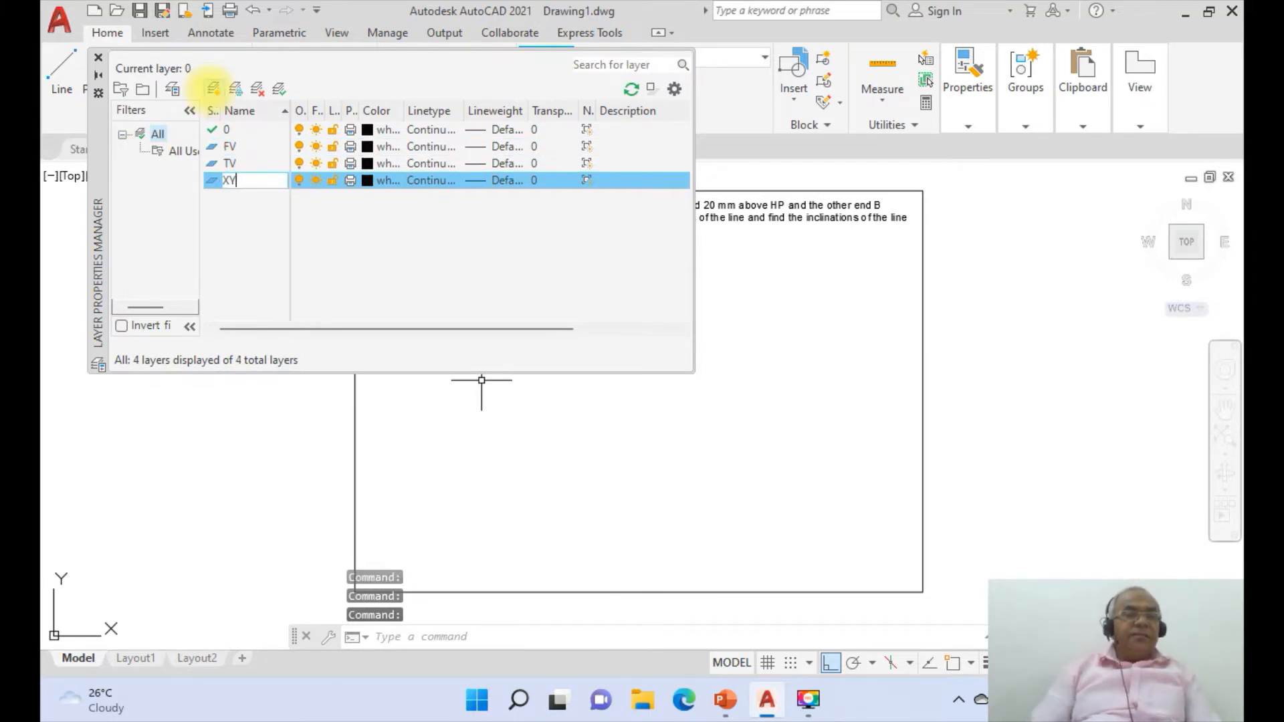
type("Y")
key("Return")
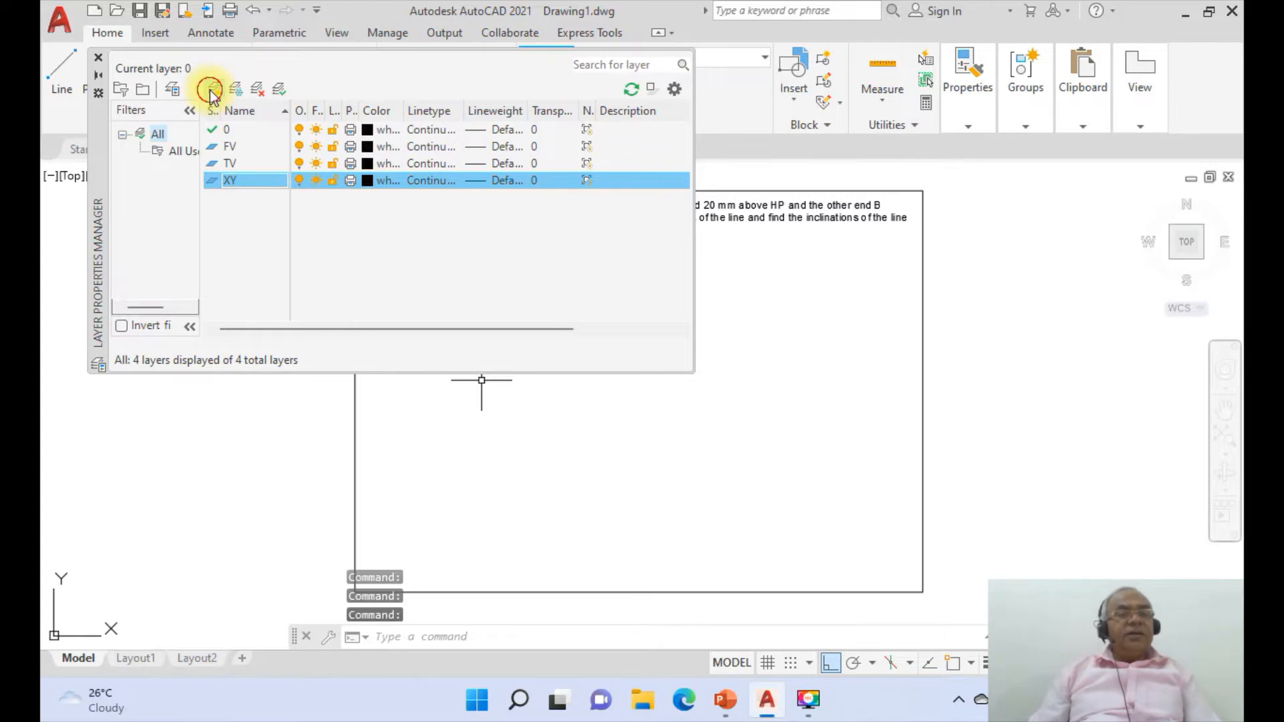
left_click(211, 92)
type("LOCUS")
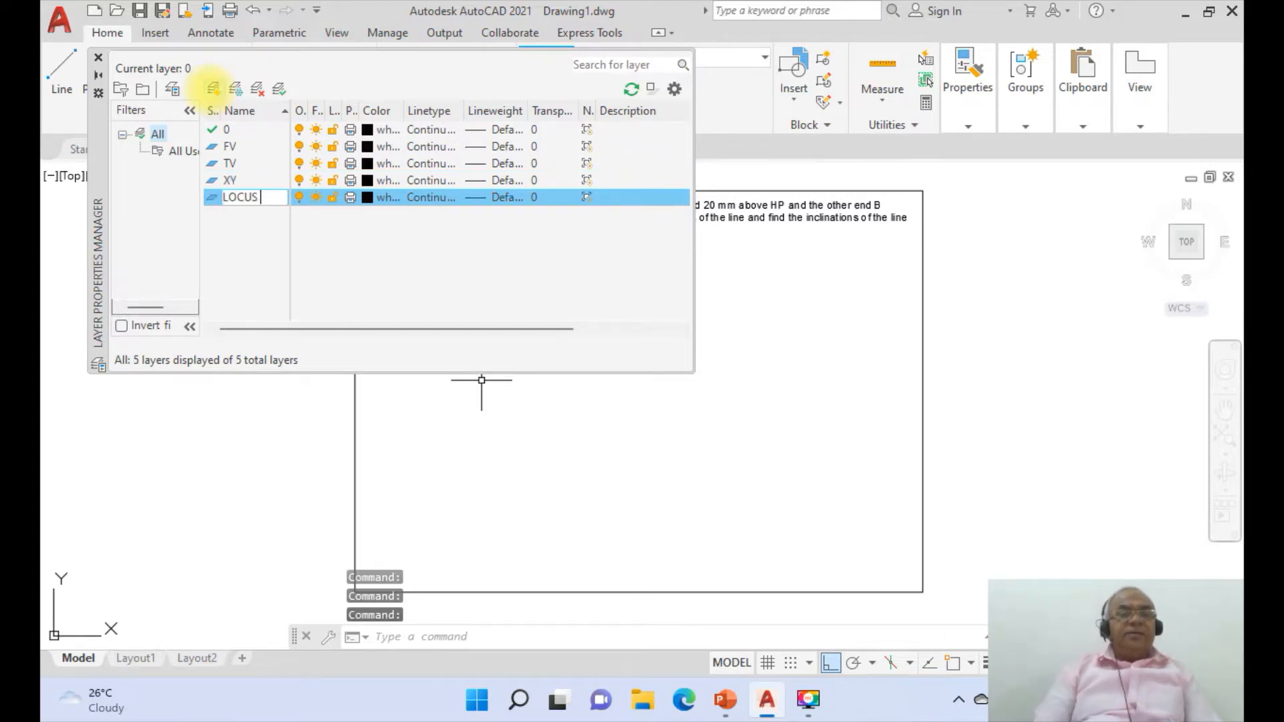
key("Return")
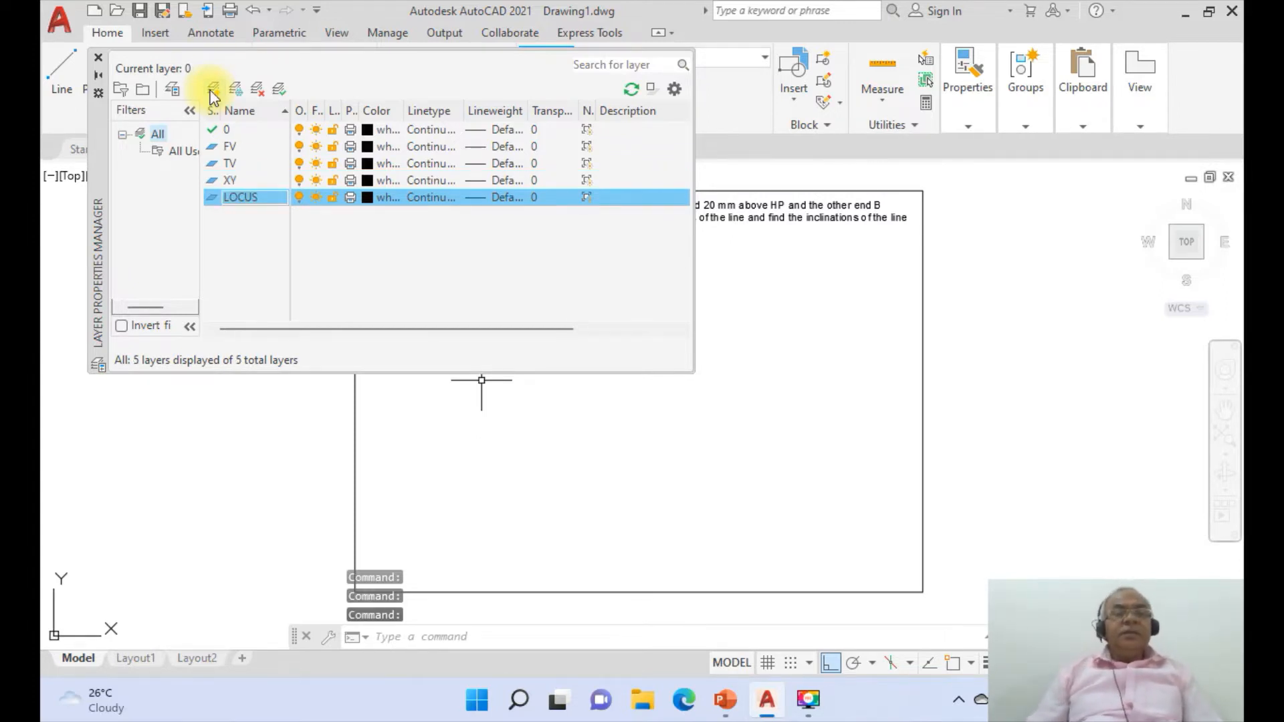
Load the DASHDOT linetype and assign it to the LOCUS layer
left_click(431, 199)
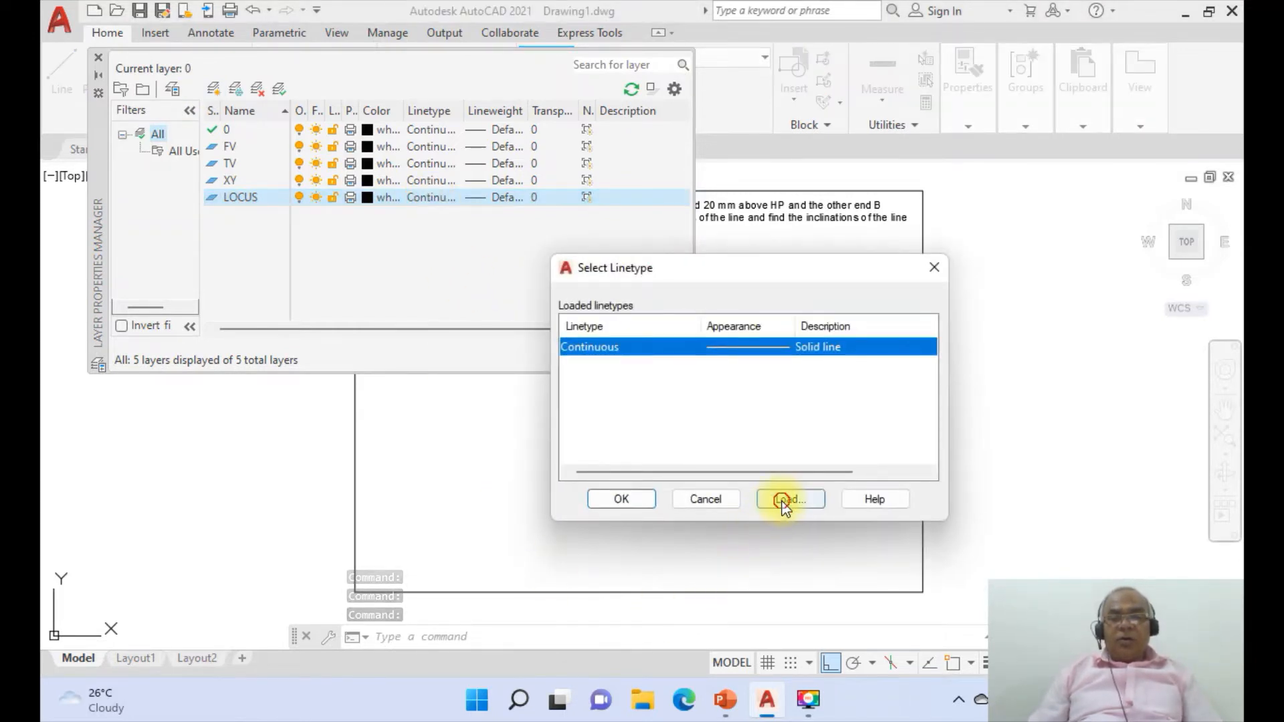
left_click(784, 501)
left_click(612, 400)
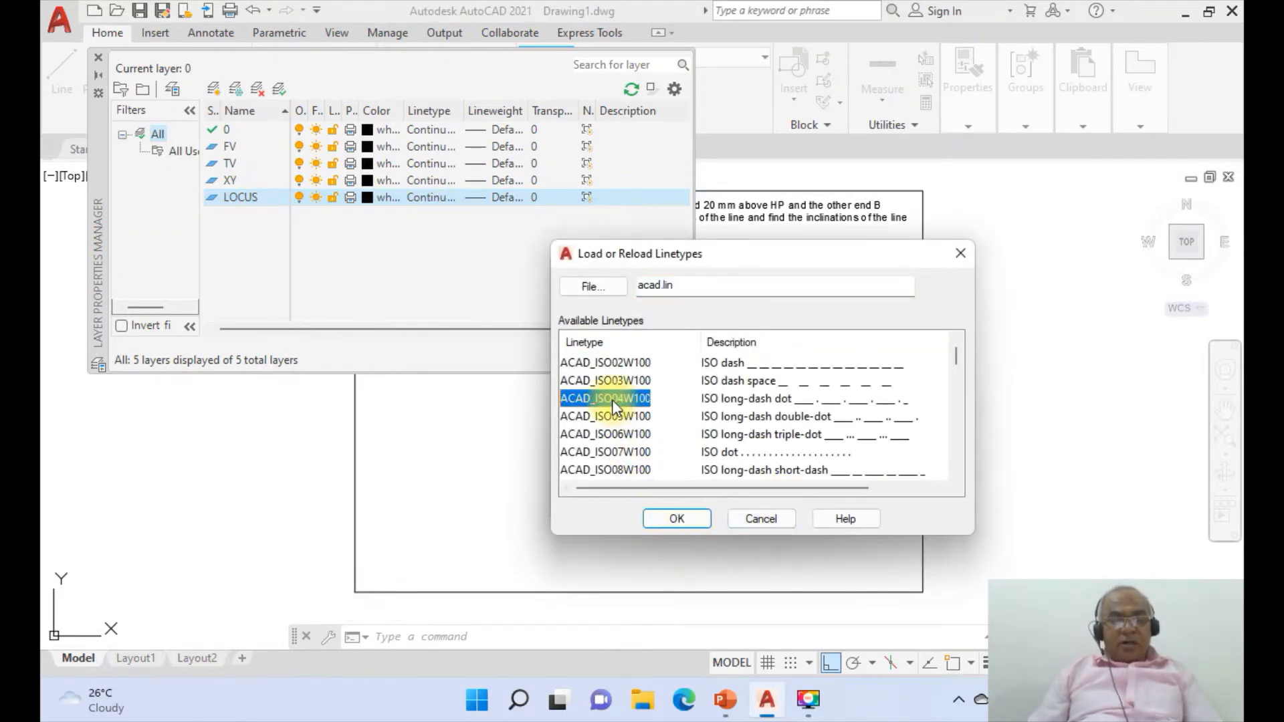
key("d")
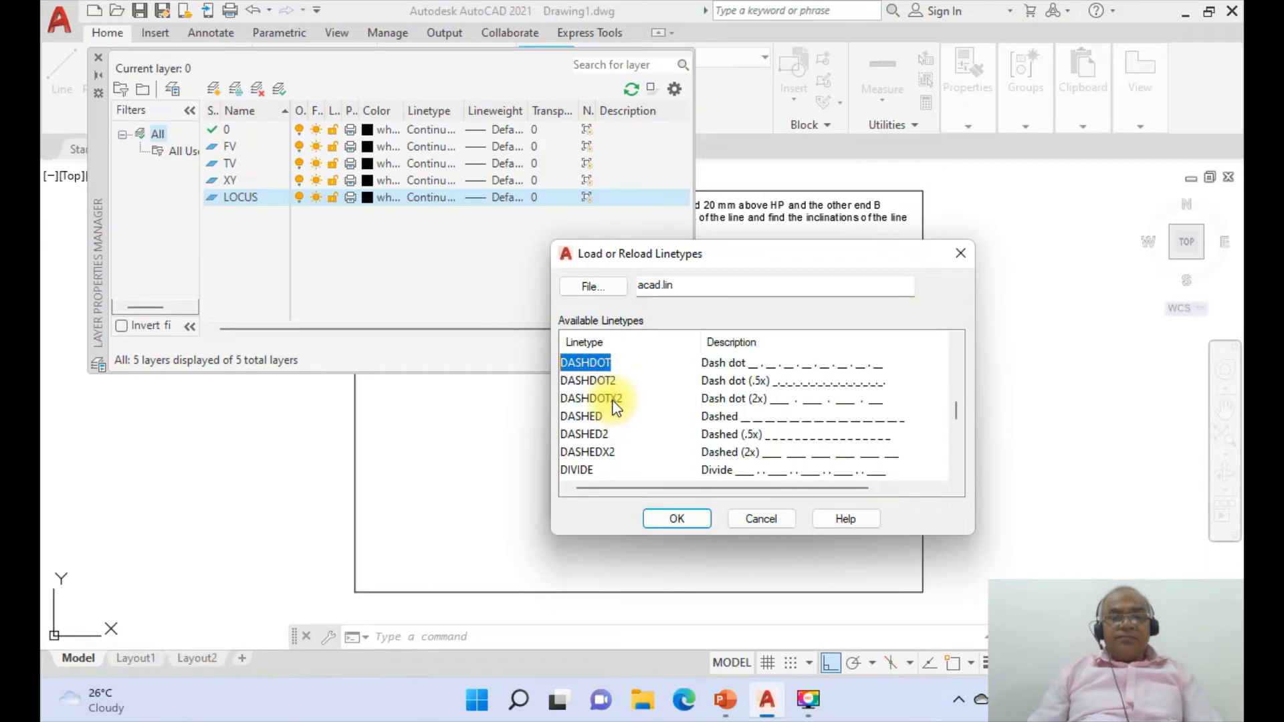
left_click(677, 519)
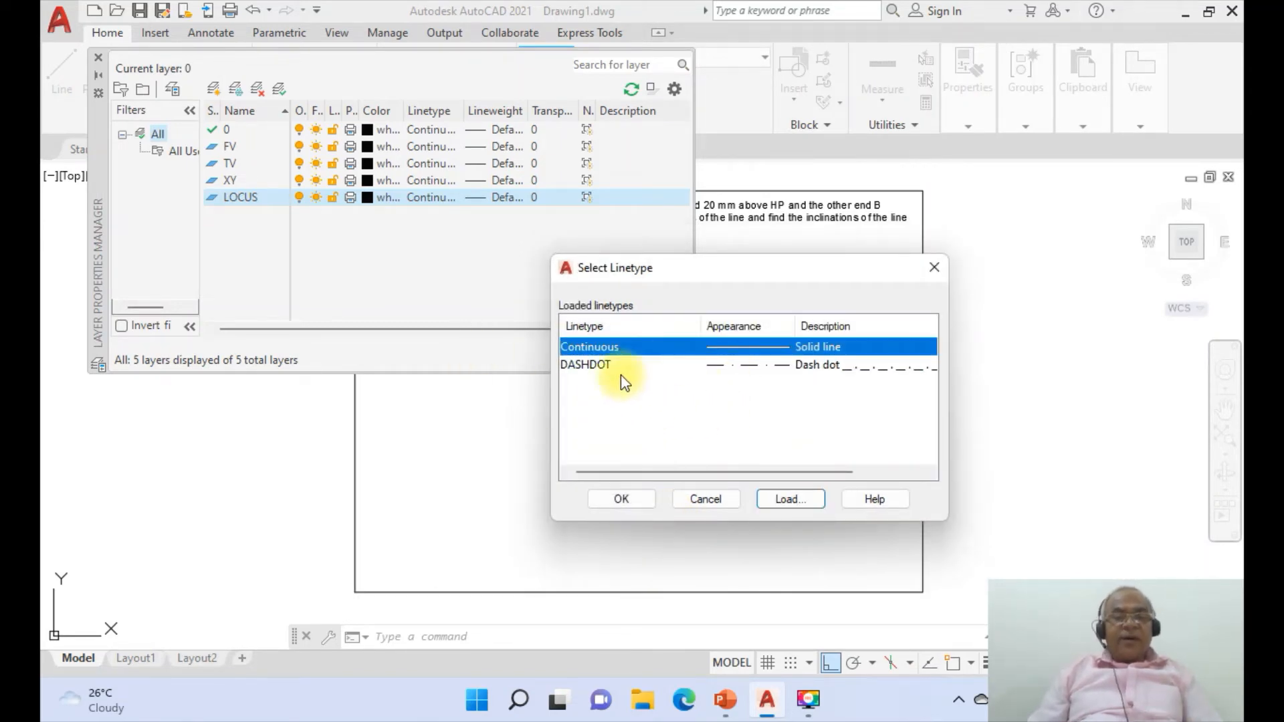
left_click(602, 366)
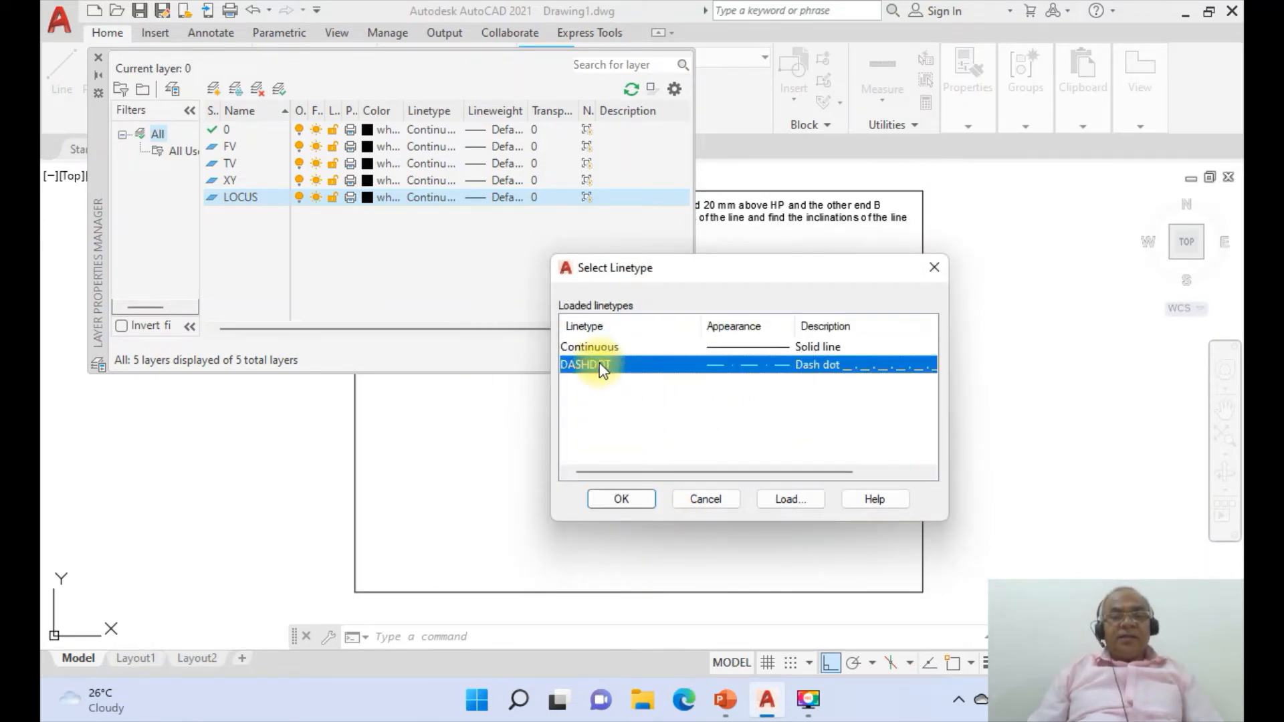
left_click(629, 499)
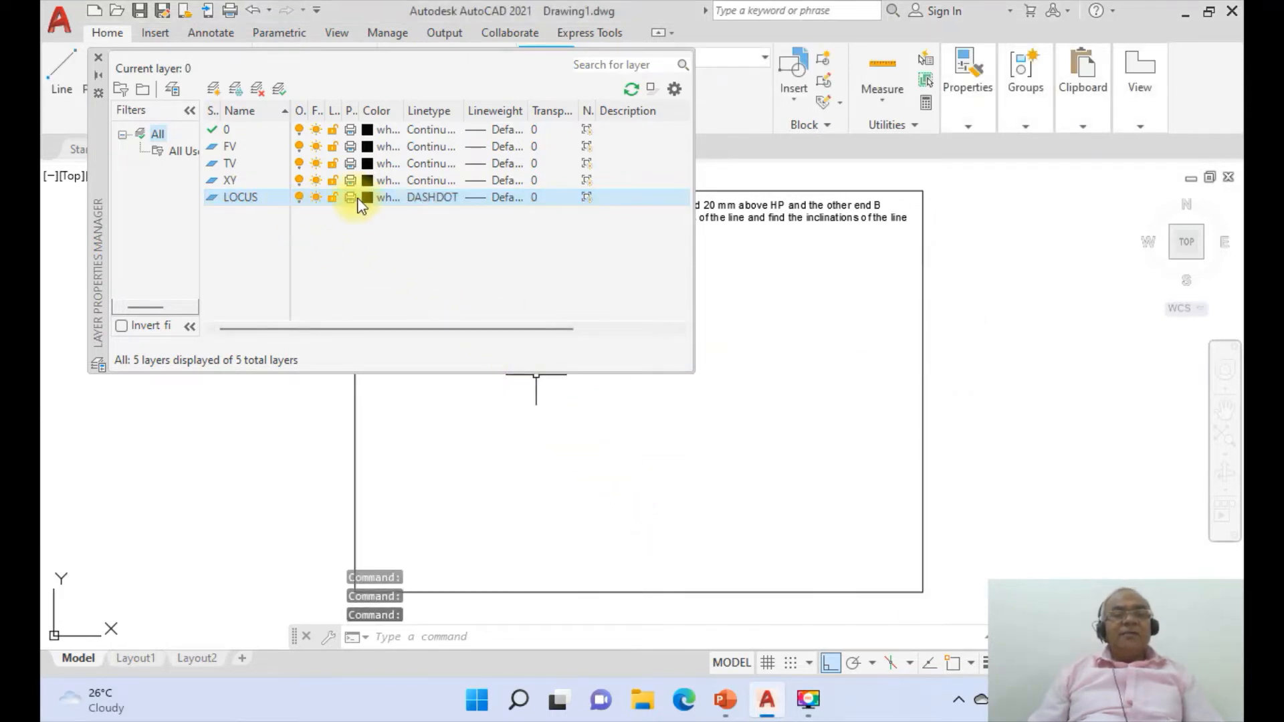
Set the lineweight of the LOCUS layer to 0.05 mm and of the XY layer to 0.13 mm
left_click(491, 199)
left_click(749, 318)
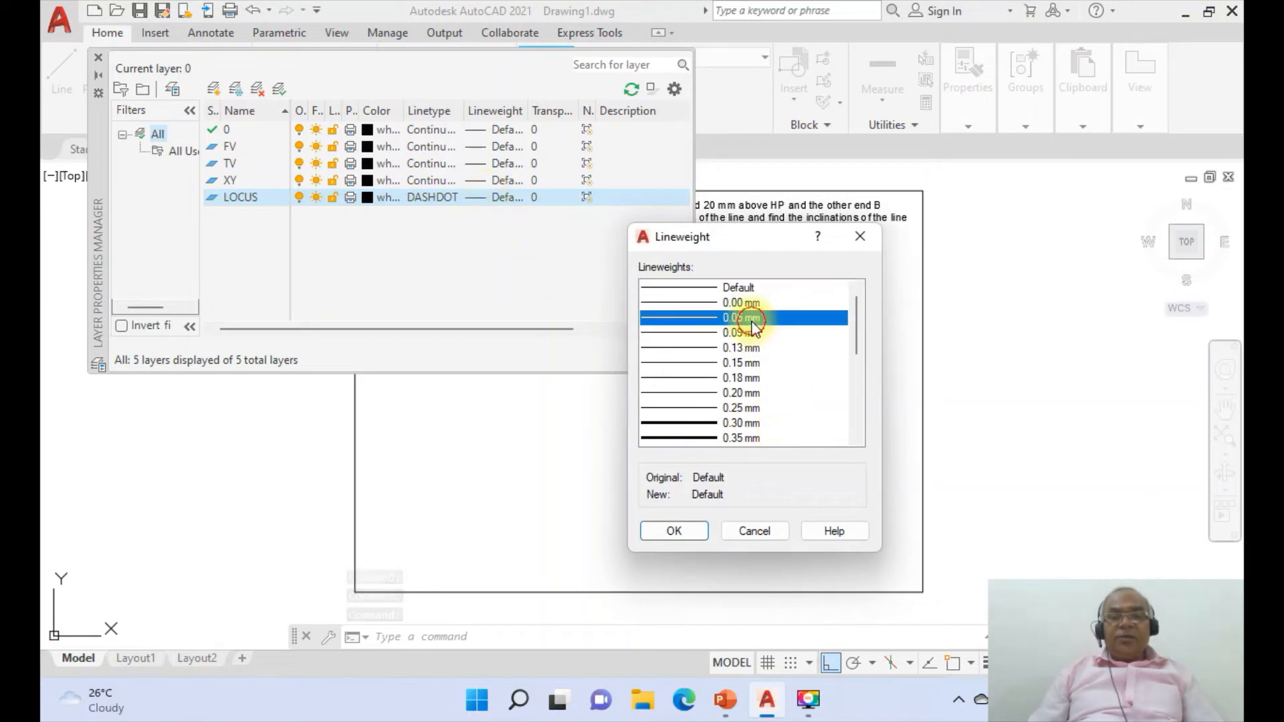
left_click(697, 523)
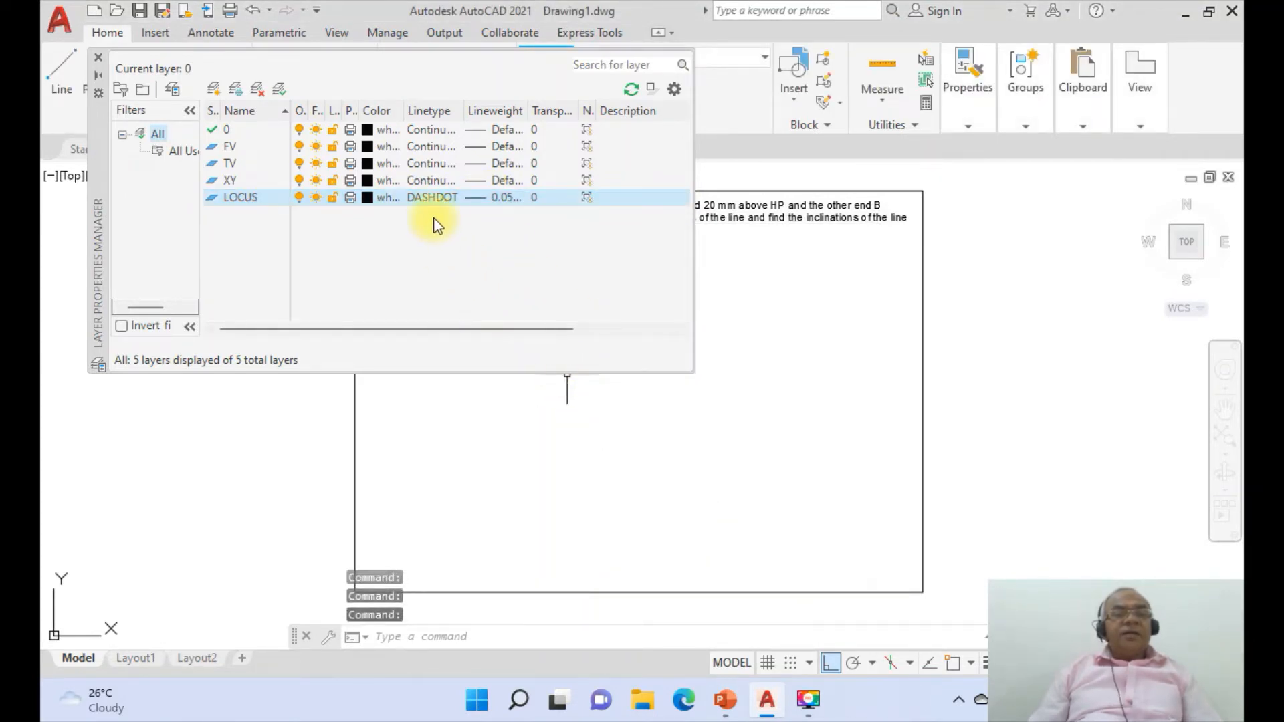
left_click(500, 179)
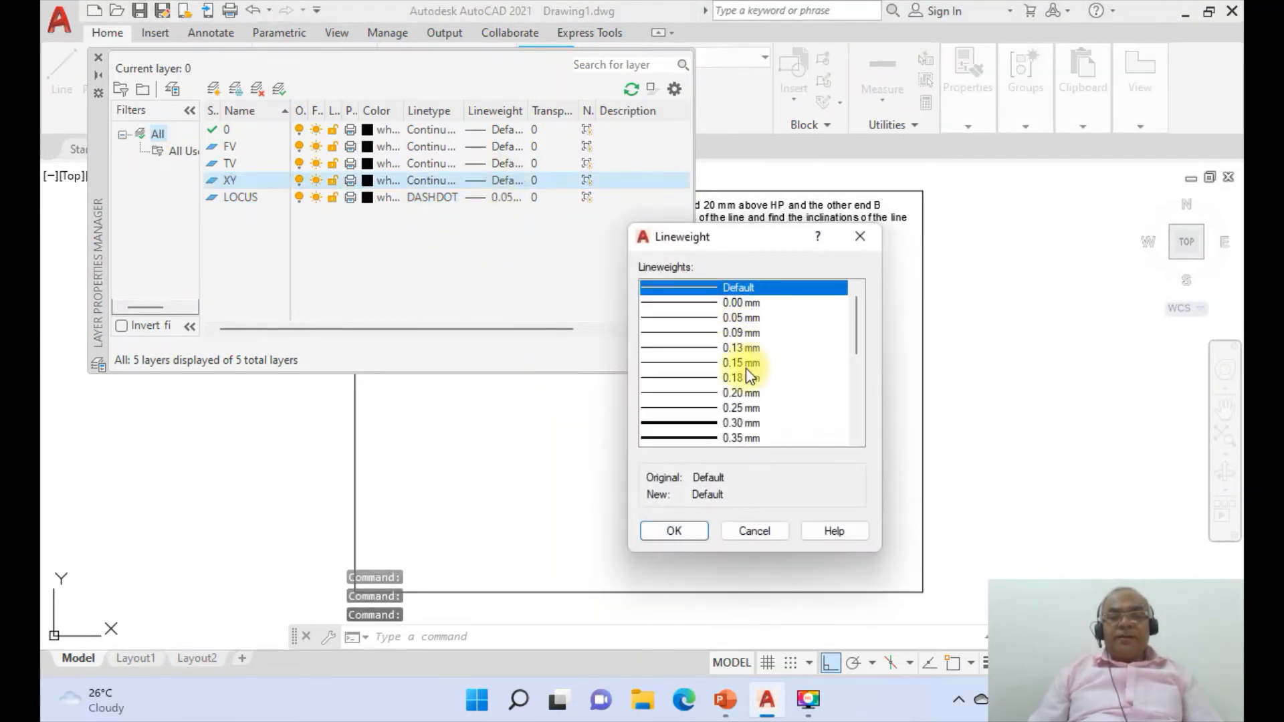
left_click(741, 347)
left_click(689, 528)
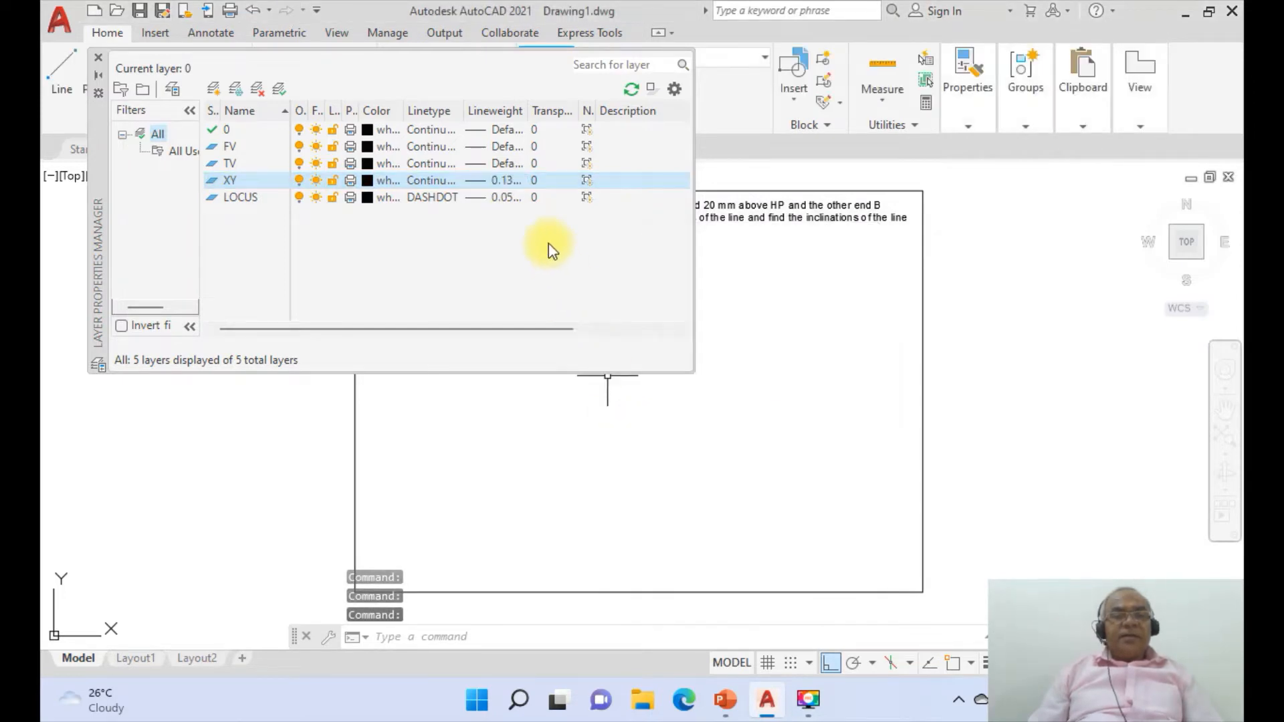
Set the lineweight of the TV and FV layers to 0.50 mm each
left_click(495, 166)
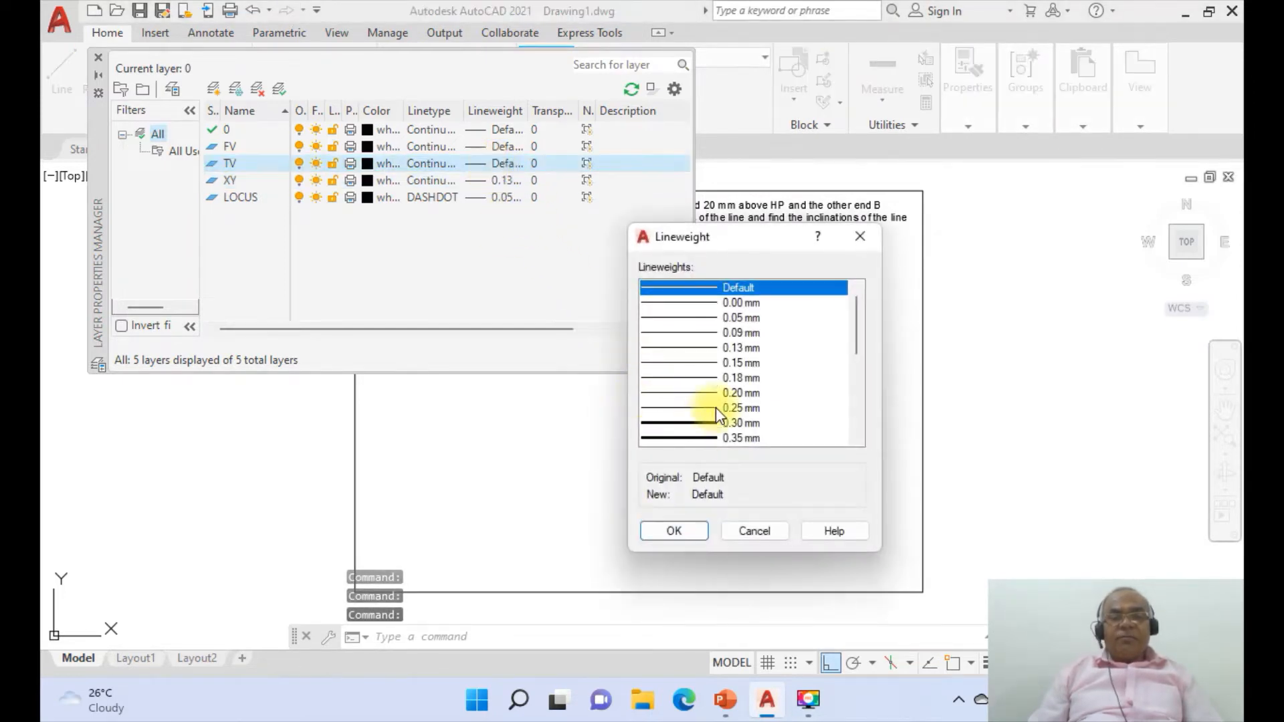
scroll(716, 407, "down", 4)
scroll(717, 405, "up", 3)
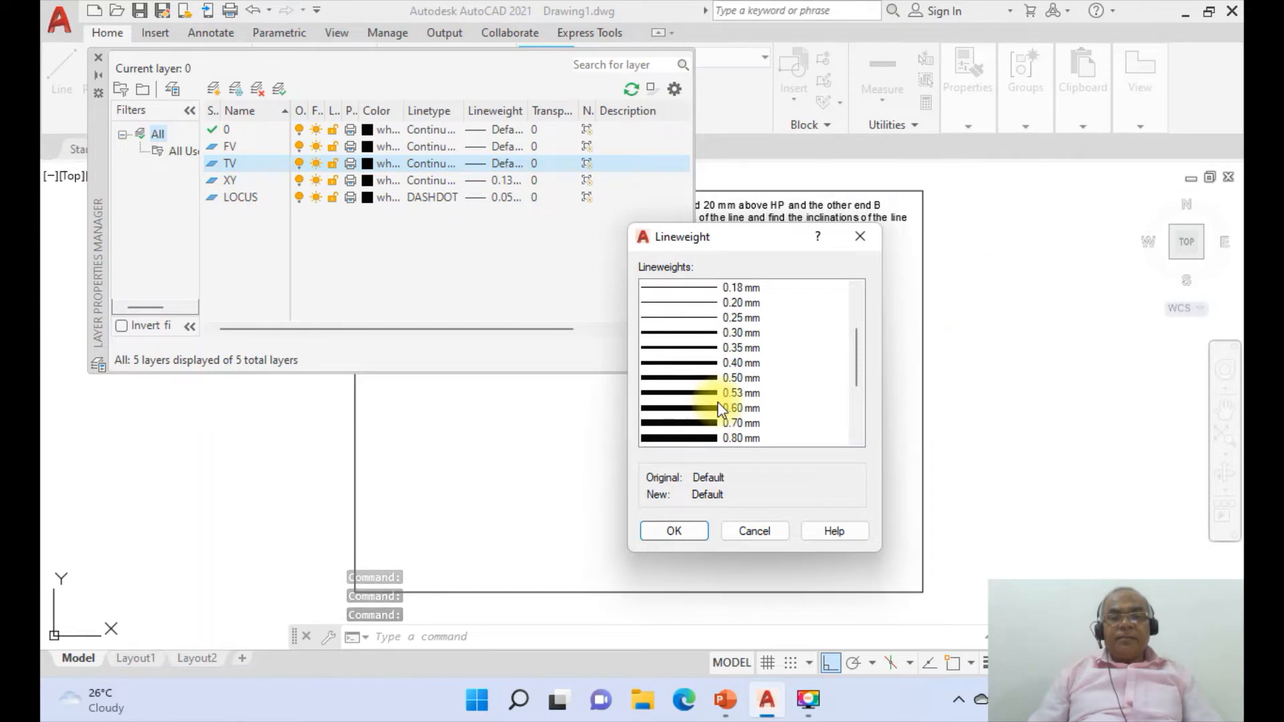
left_click(732, 384)
left_click(685, 528)
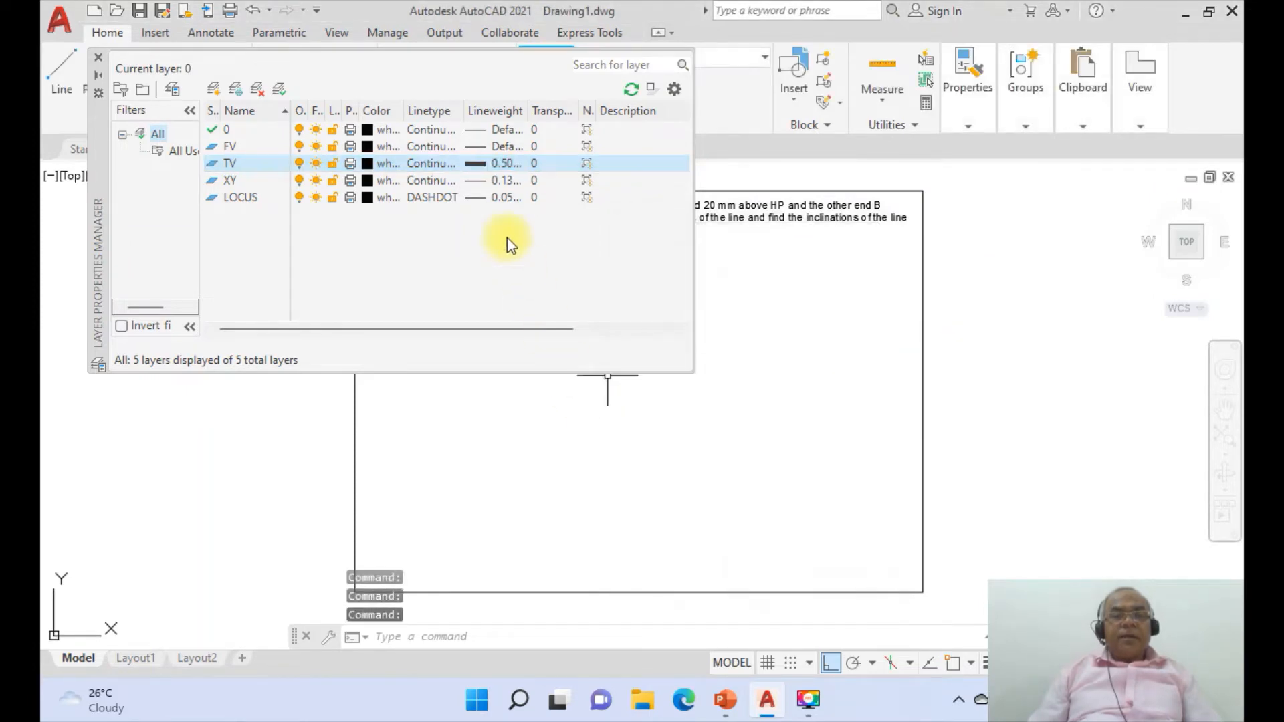
left_click(498, 147)
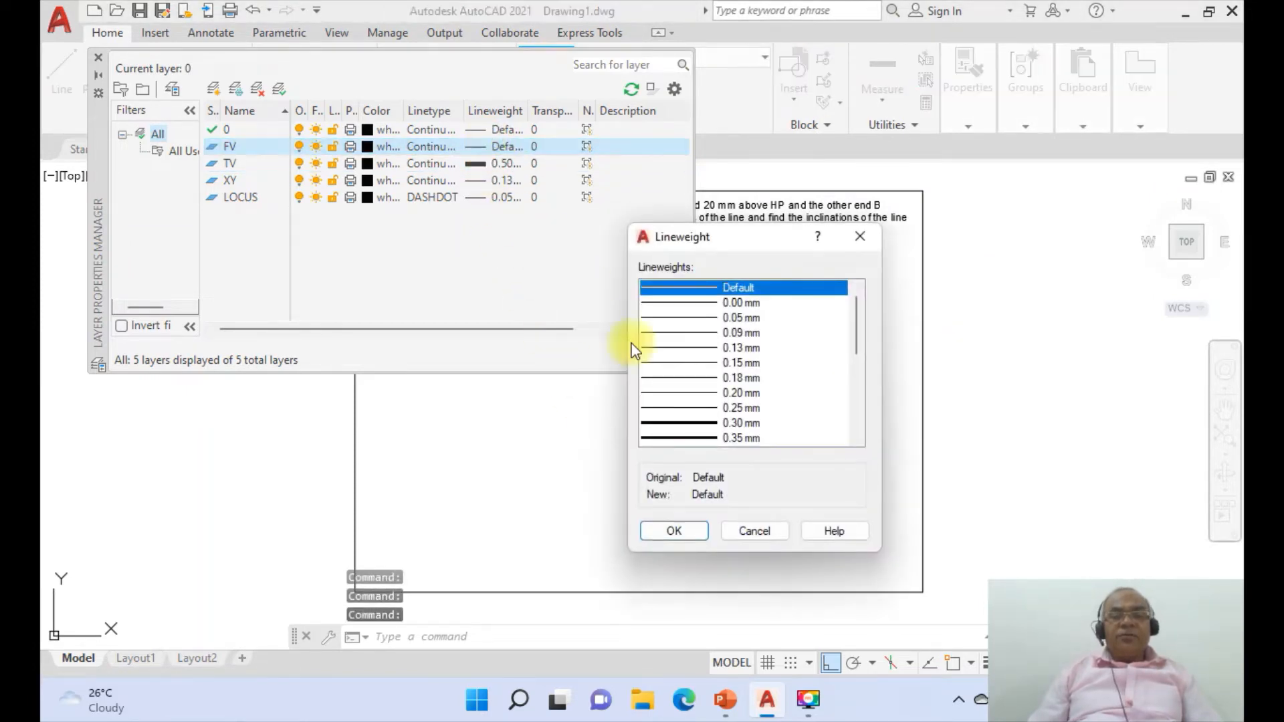
scroll(725, 431, "down", 1)
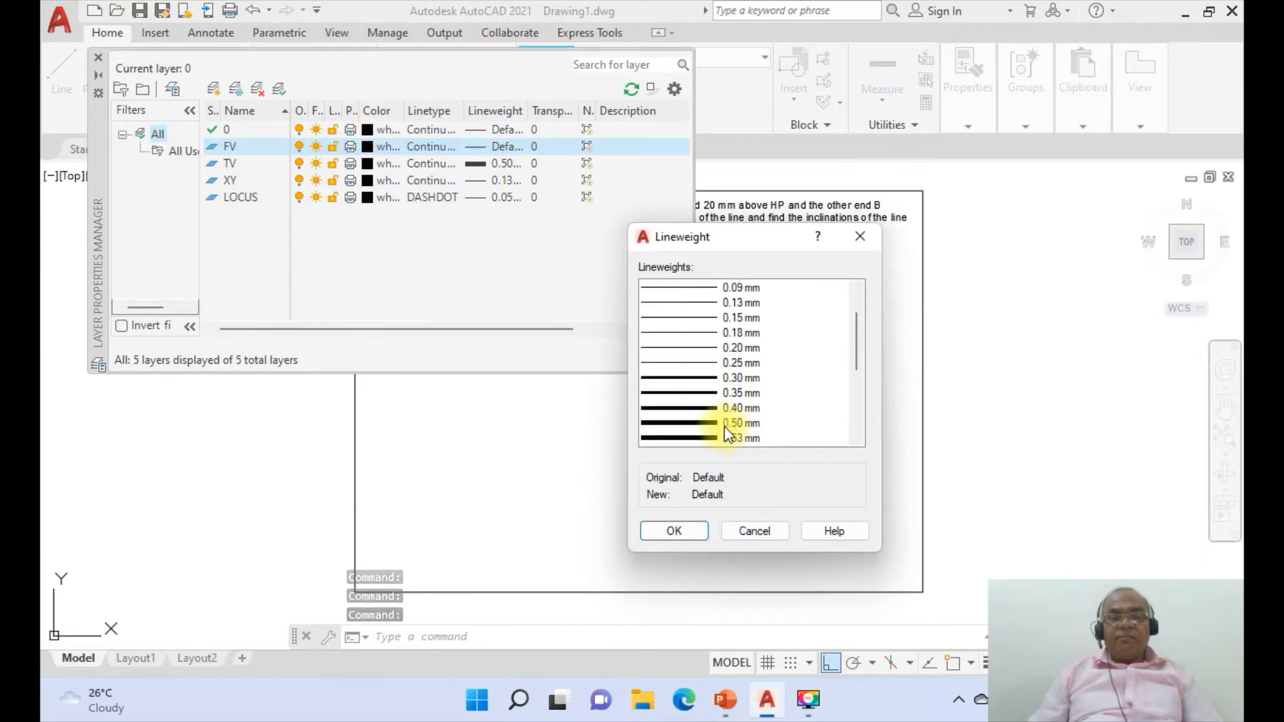
left_click(732, 424)
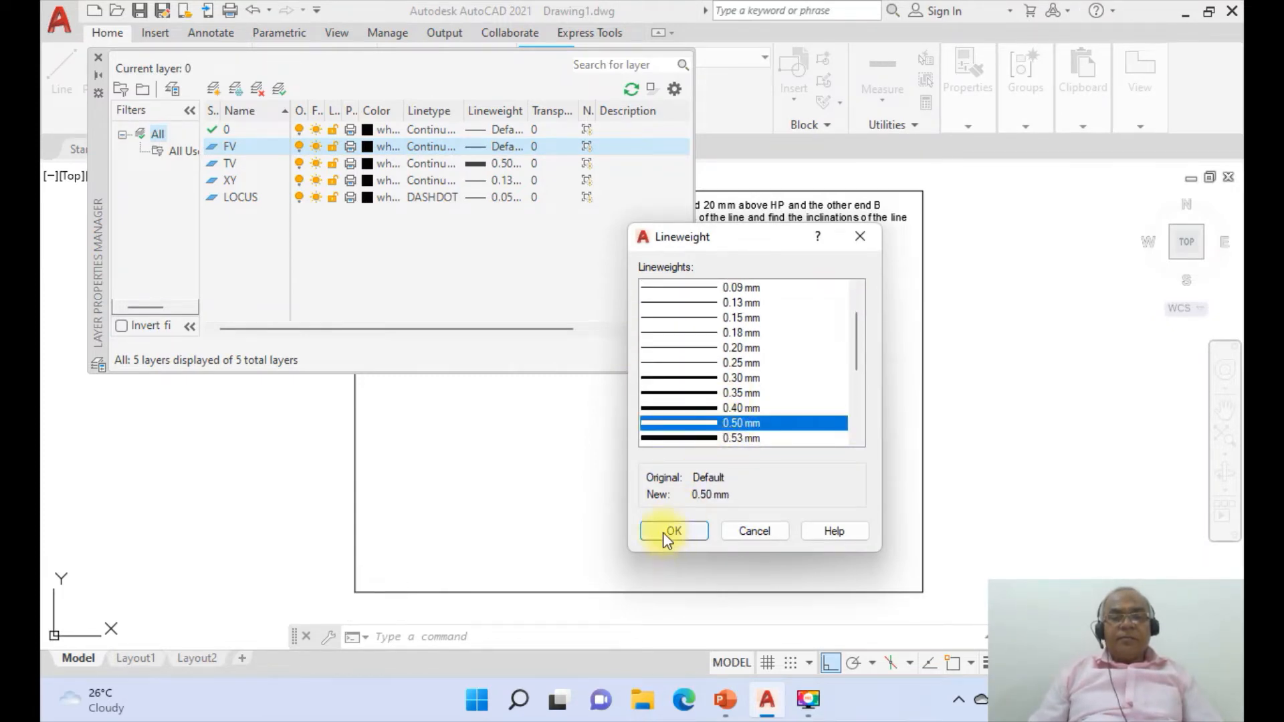
left_click(665, 532)
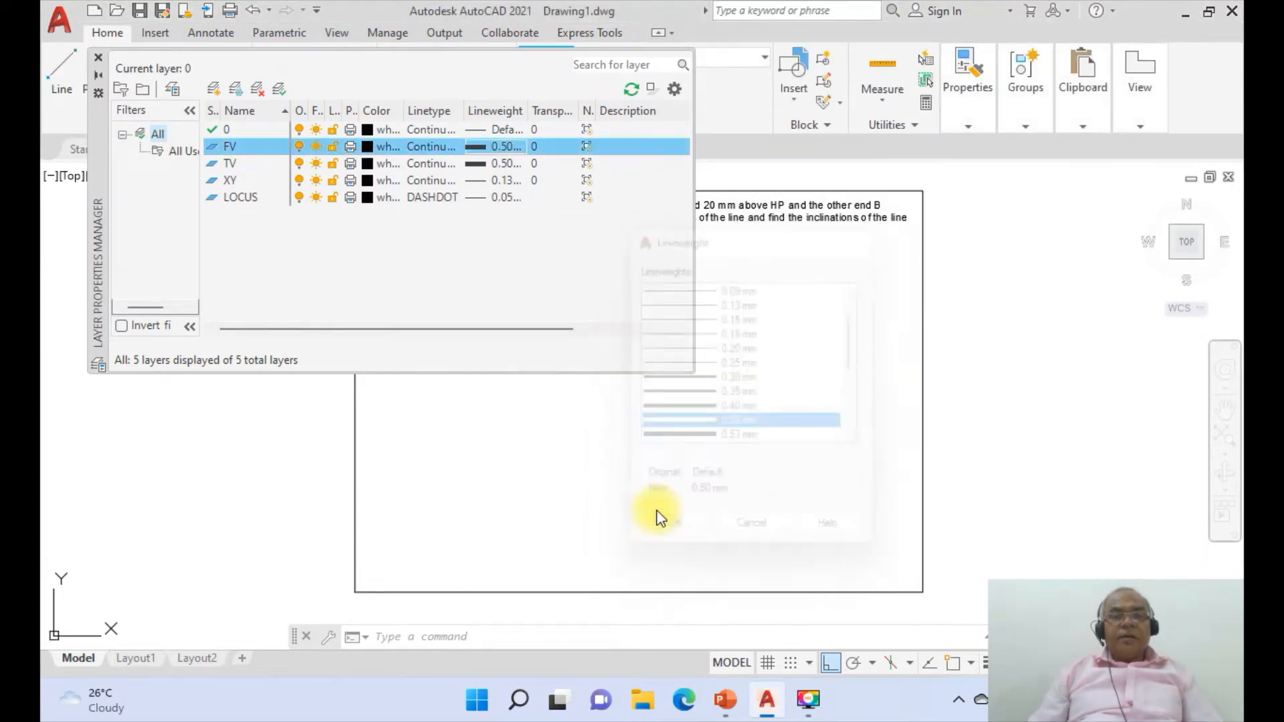
Set the lineweight of layer 0 to 0.05 mm
left_click(496, 129)
left_click(737, 317)
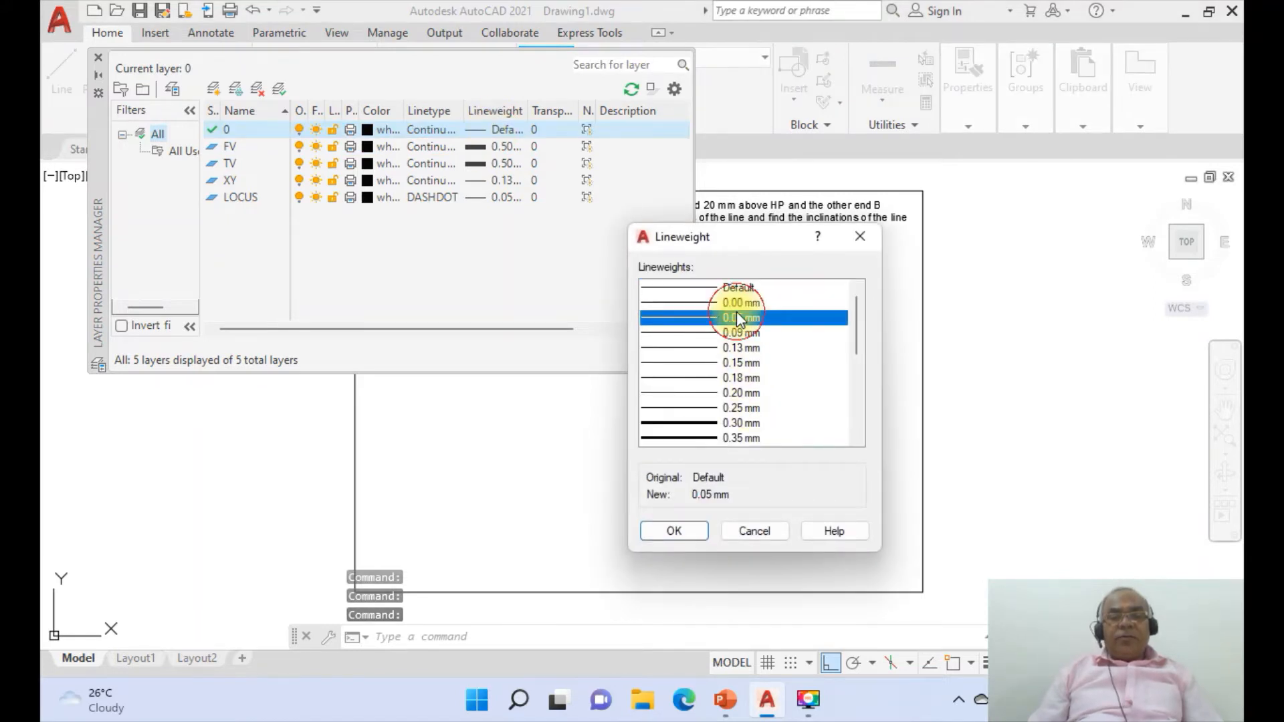
left_click(674, 533)
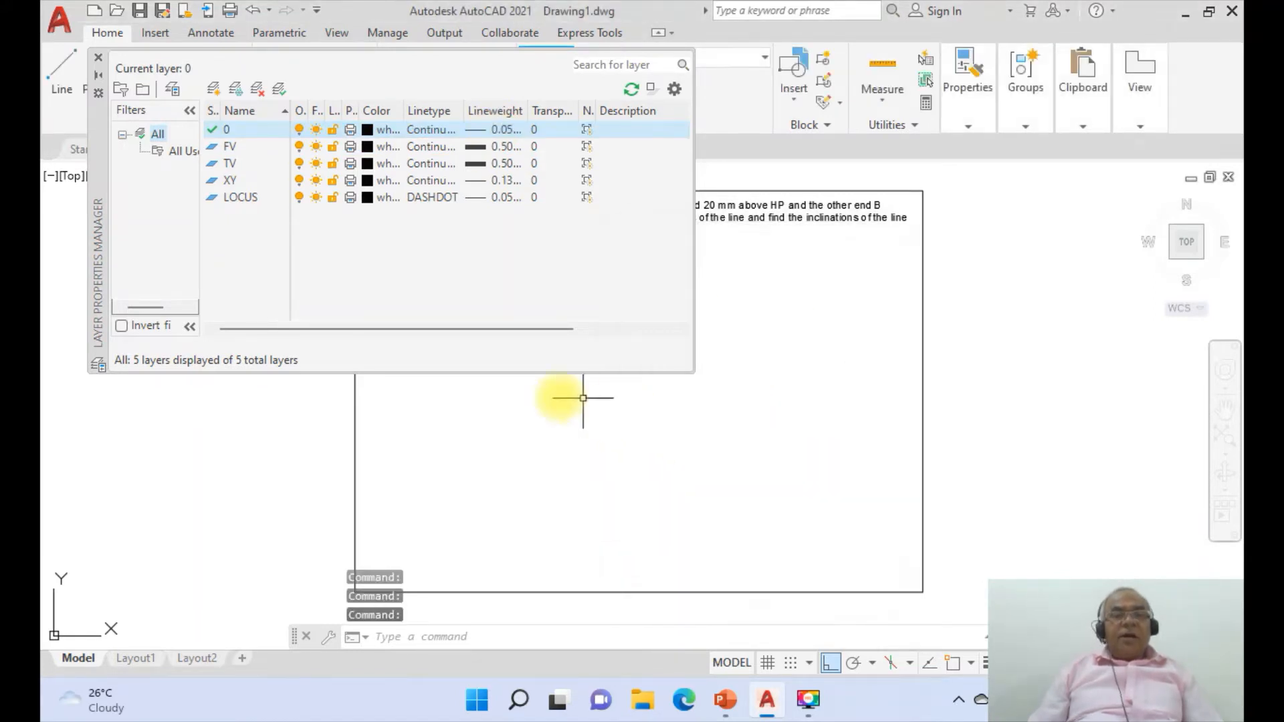
Create a new layer named TL and set its lineweight to 0.25 mm
left_click(214, 89)
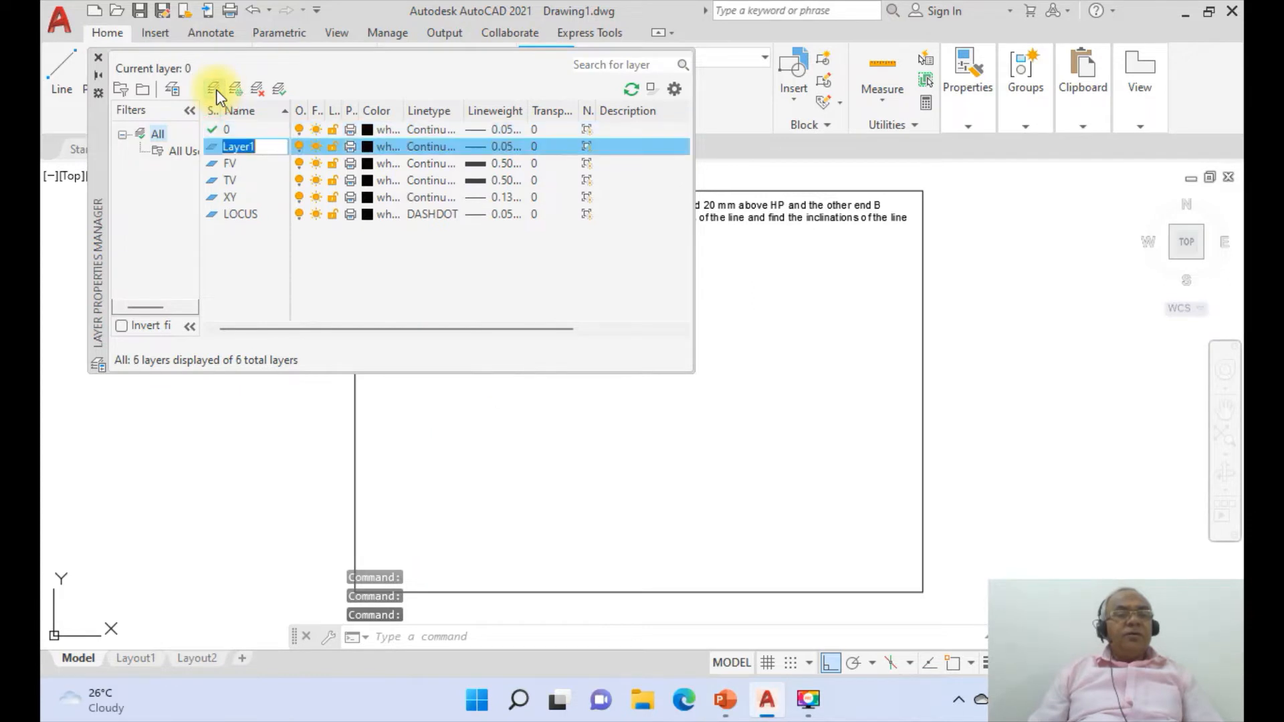
type("TL")
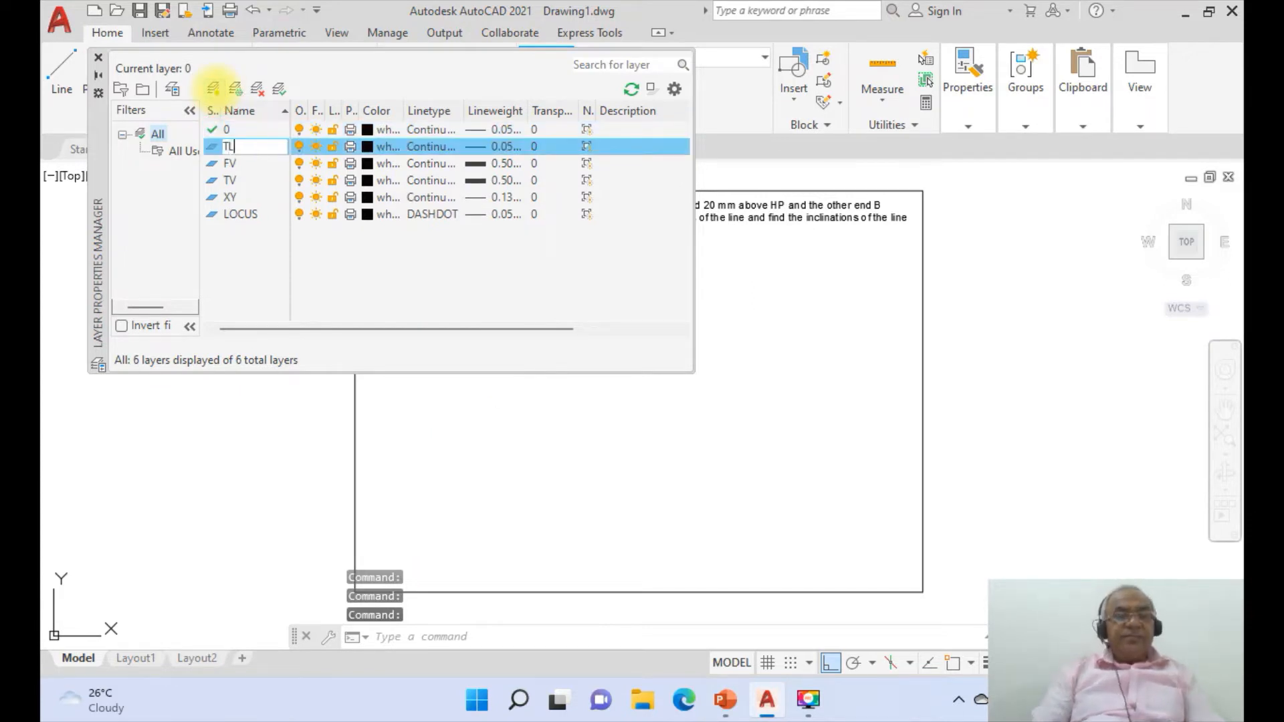
key("Return")
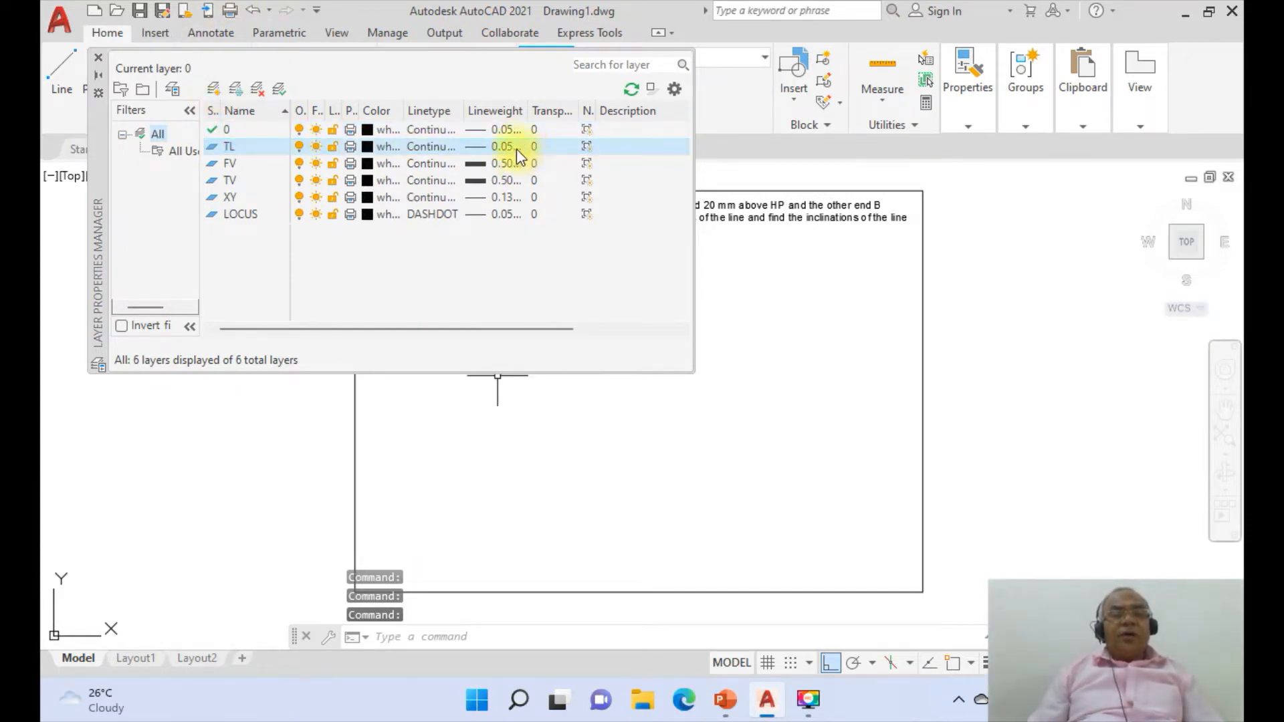
left_click(514, 146)
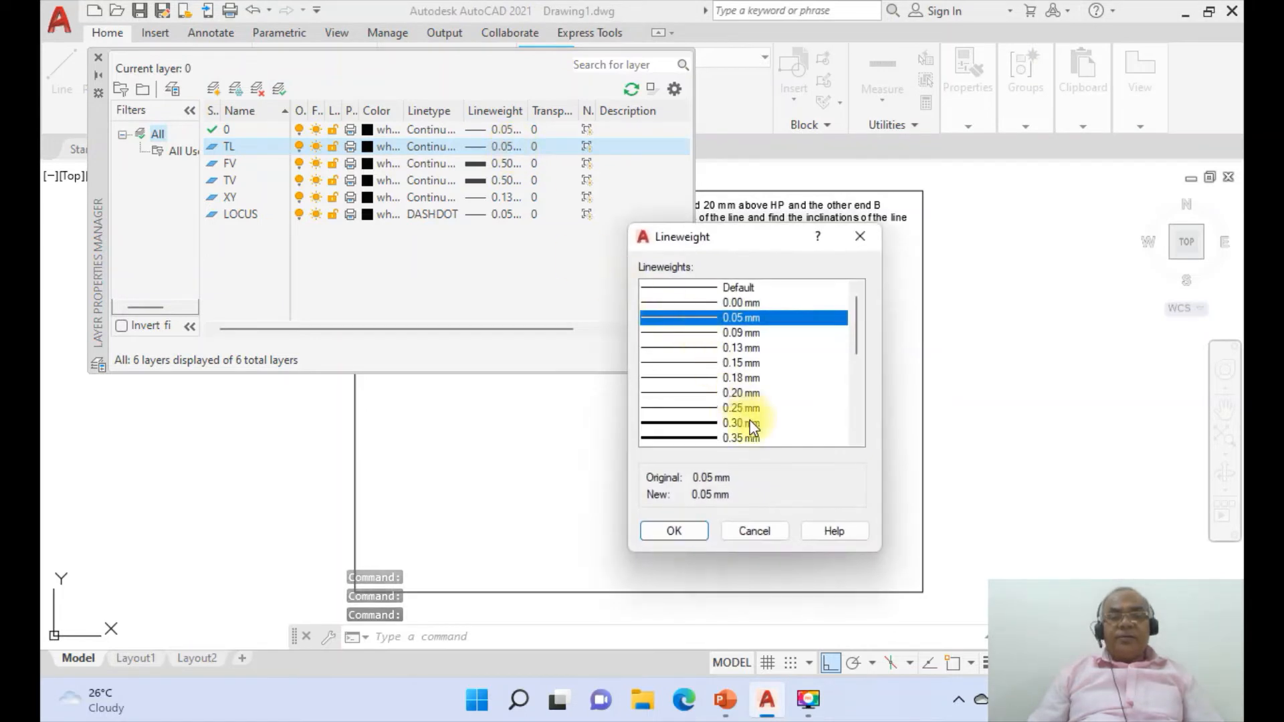
left_click(742, 408)
left_click(674, 532)
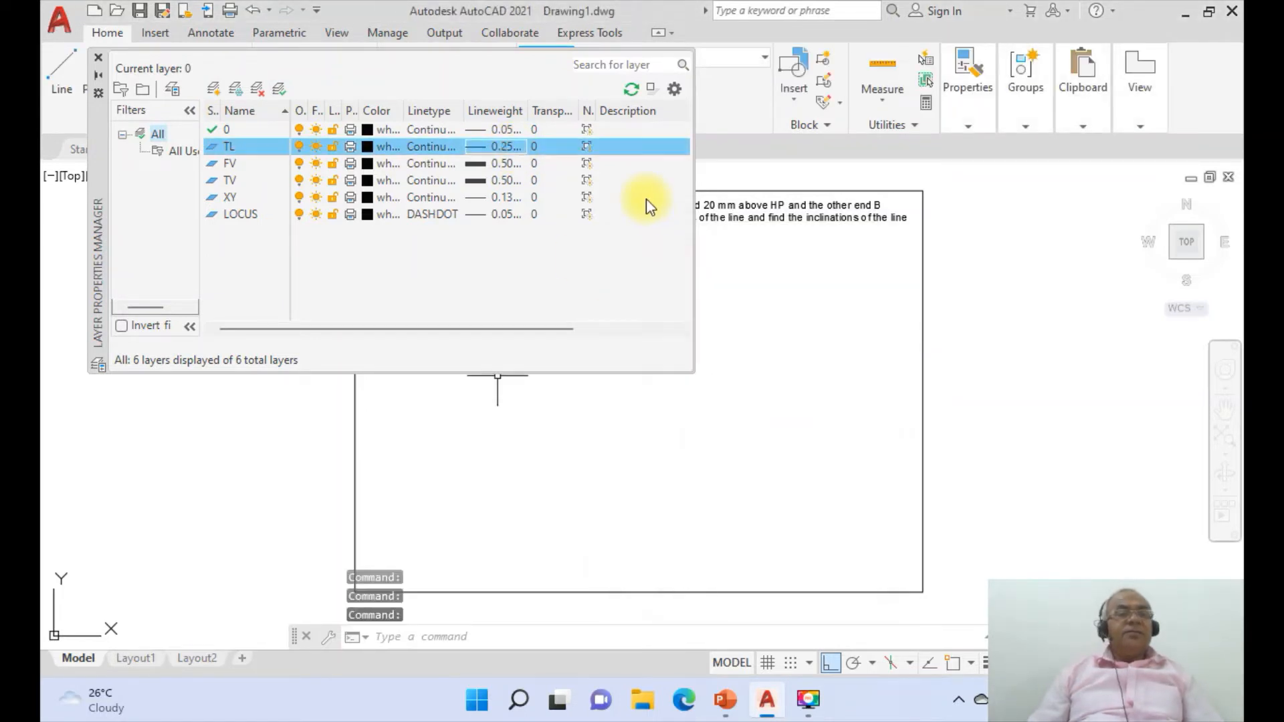
Check the line colours in the PowerPoint solution figure and set the FV layer's colour to magenta in AutoCAD
left_click(367, 164)
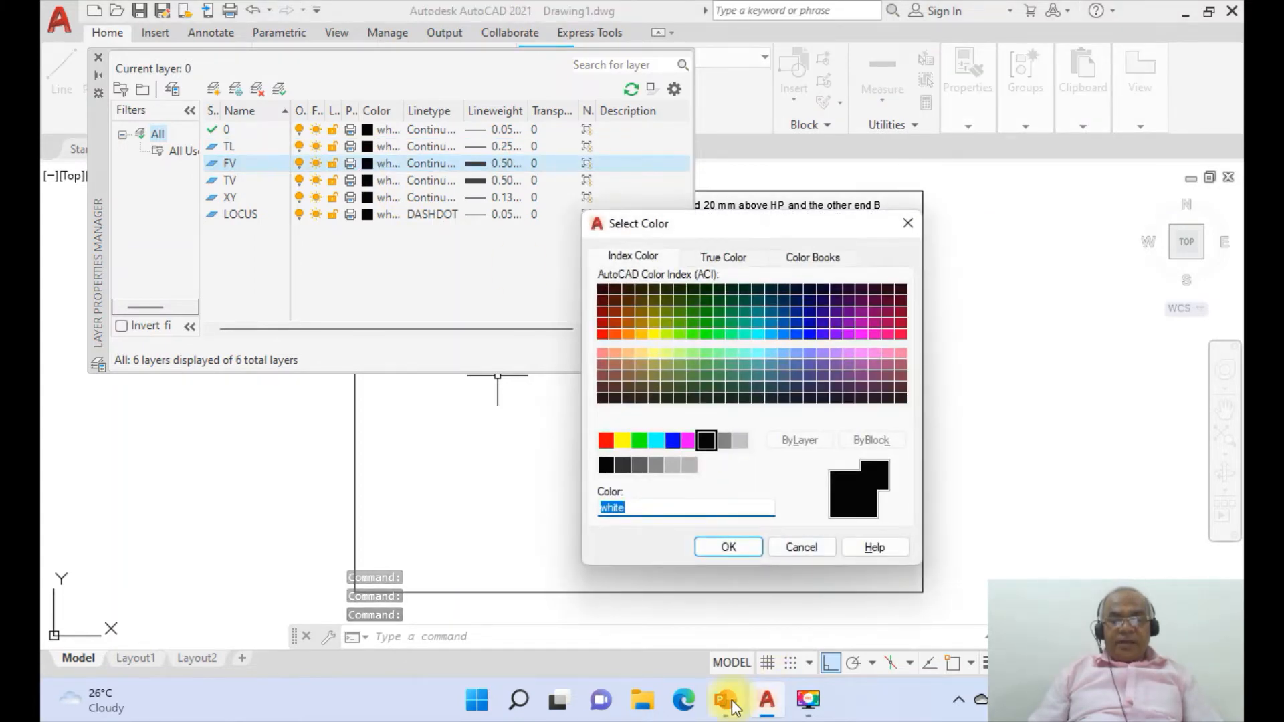
left_click(733, 703)
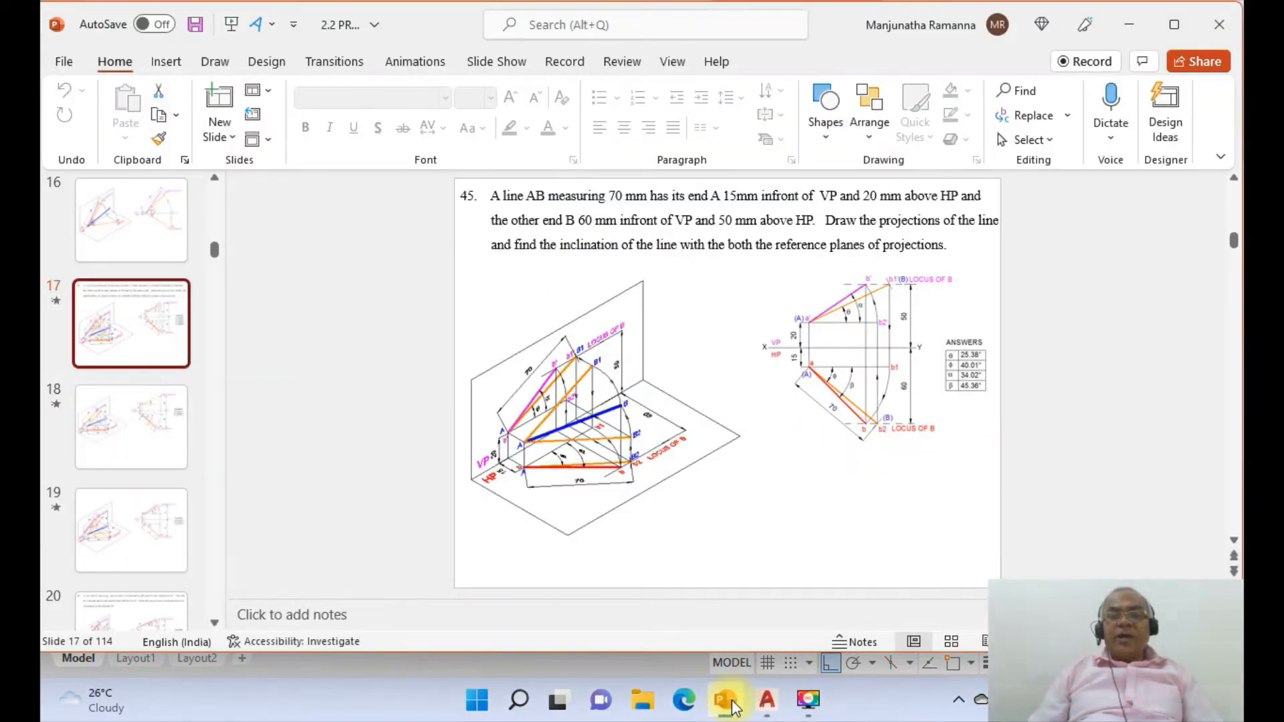
left_click(767, 701)
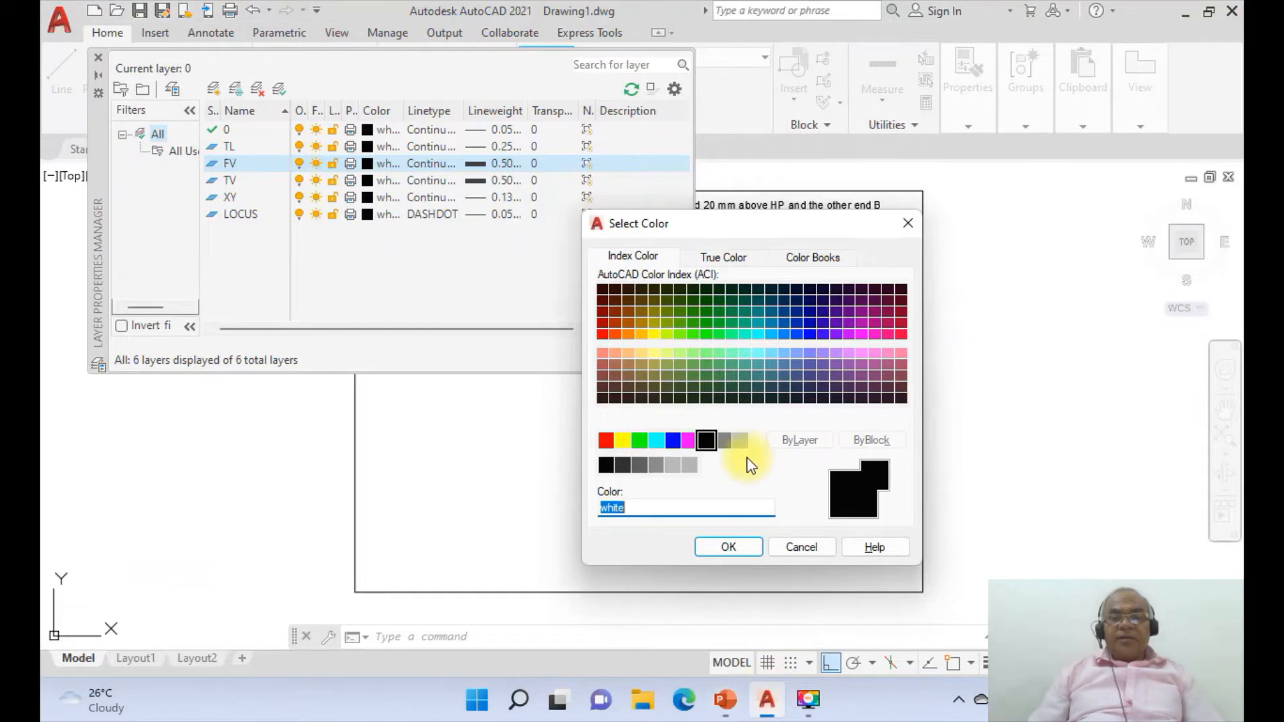
left_click(687, 441)
left_click(725, 547)
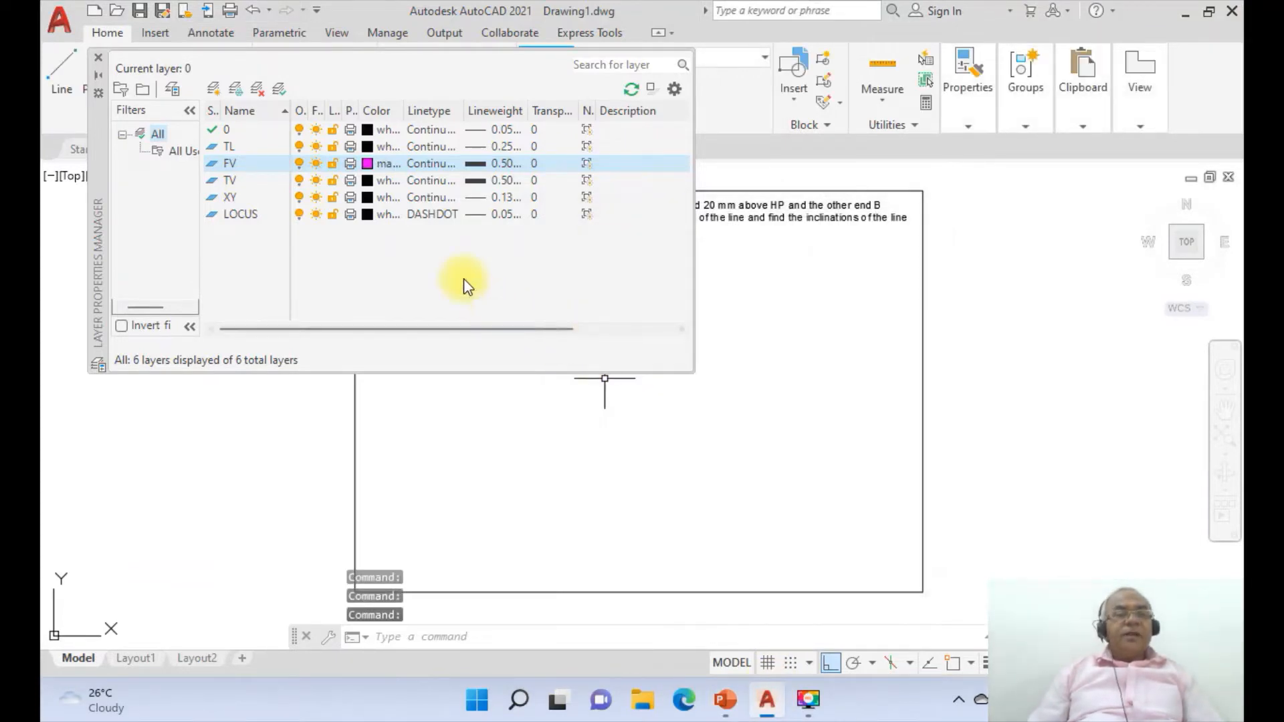
Set the TV layer's colour to red
left_click(367, 180)
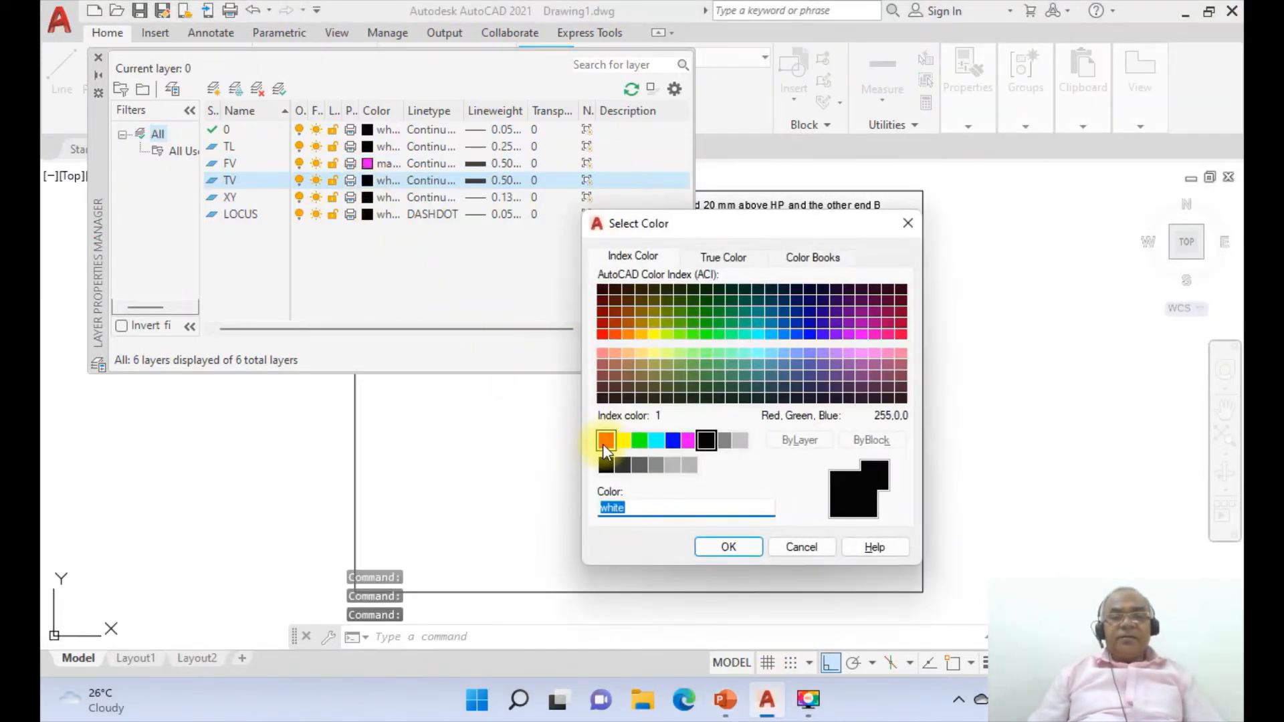
left_click(606, 440)
left_click(735, 545)
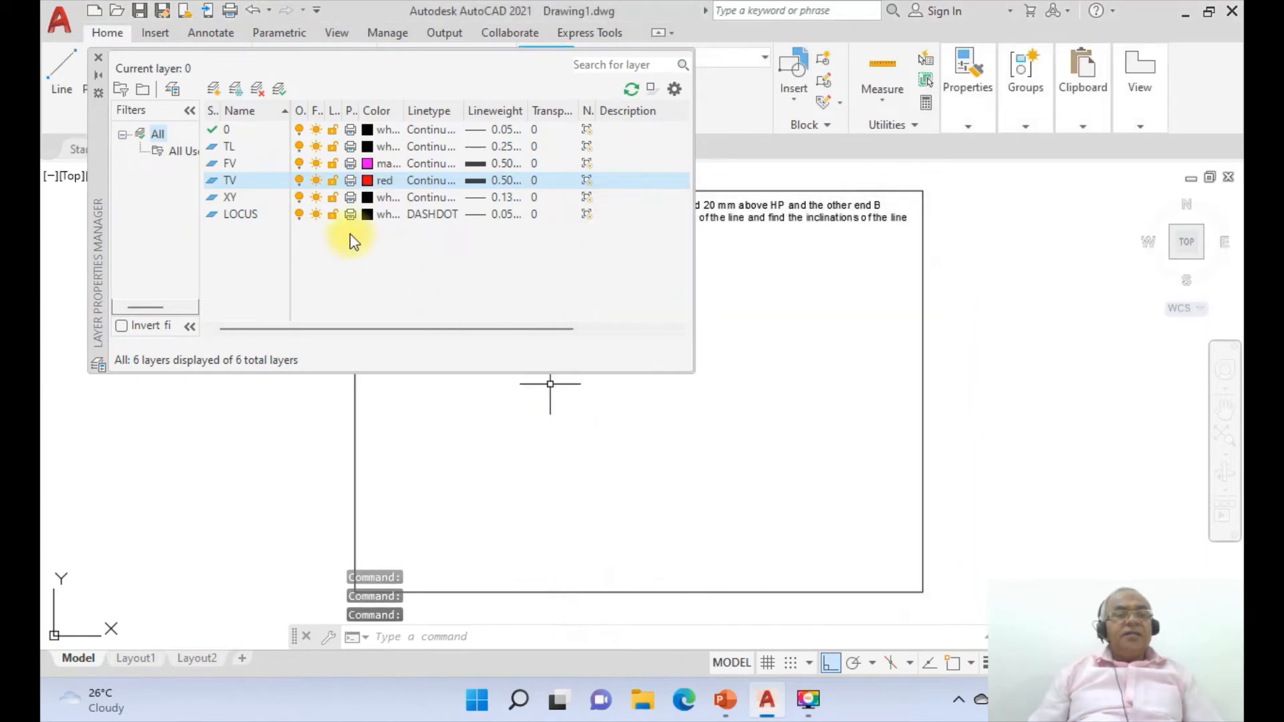
left_click(367, 197)
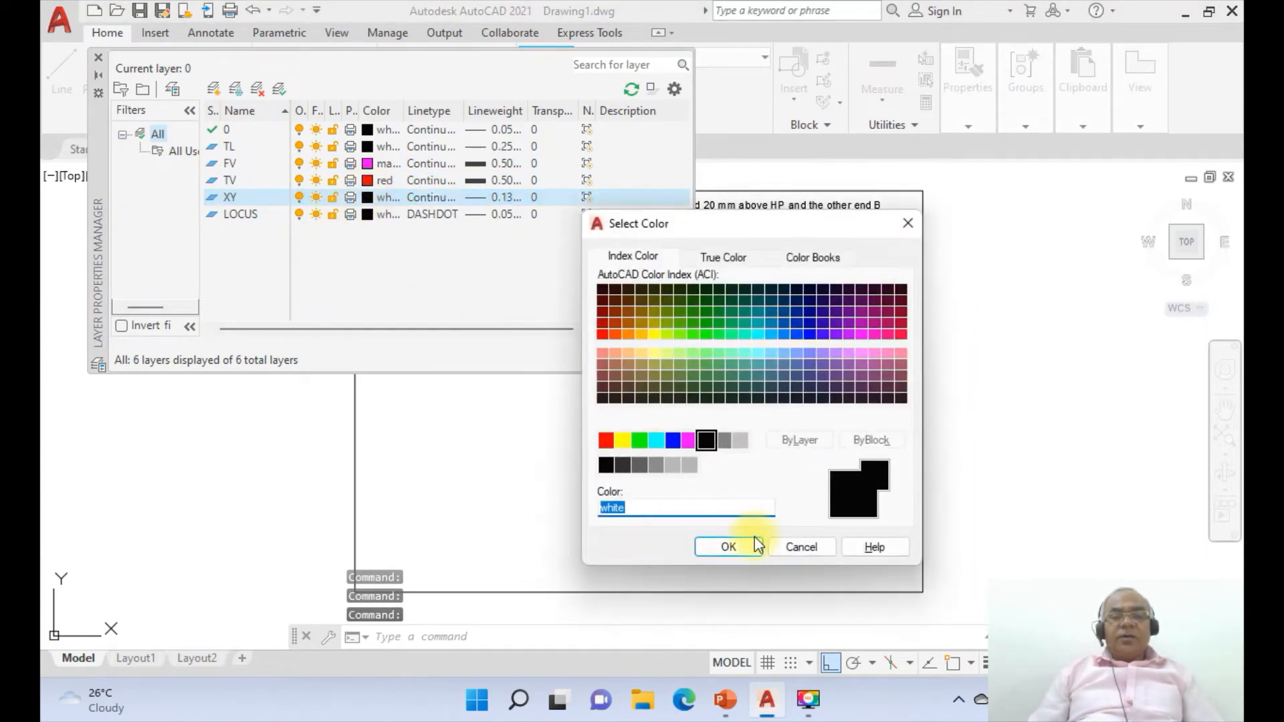
left_click(796, 546)
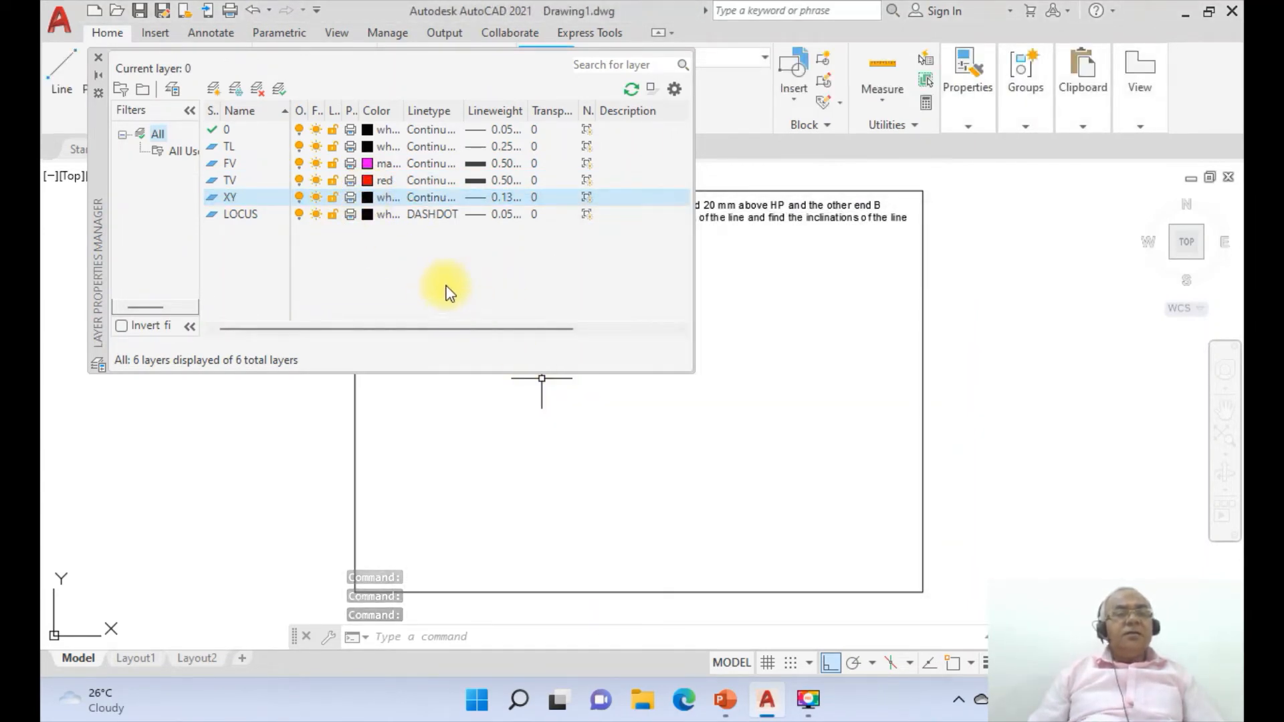
Set the TL layer's colour to orange, index colour 30, and close the layer manager
left_click(368, 203)
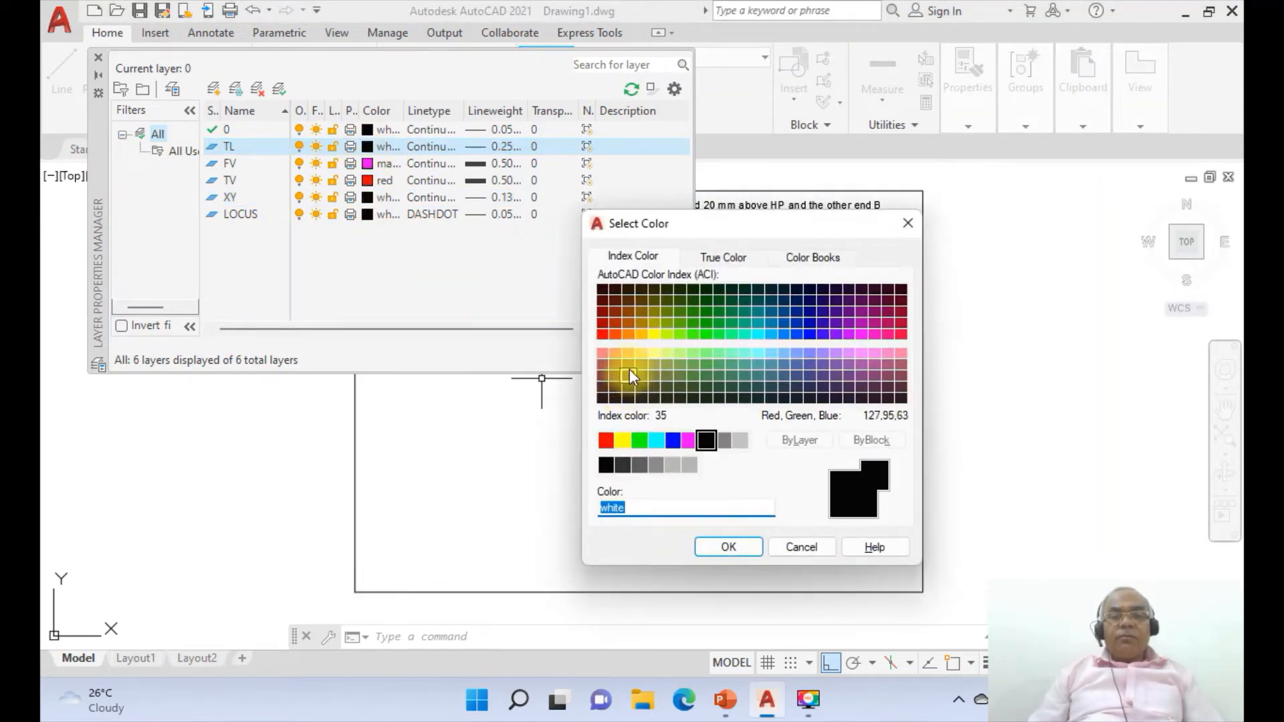
left_click(630, 335)
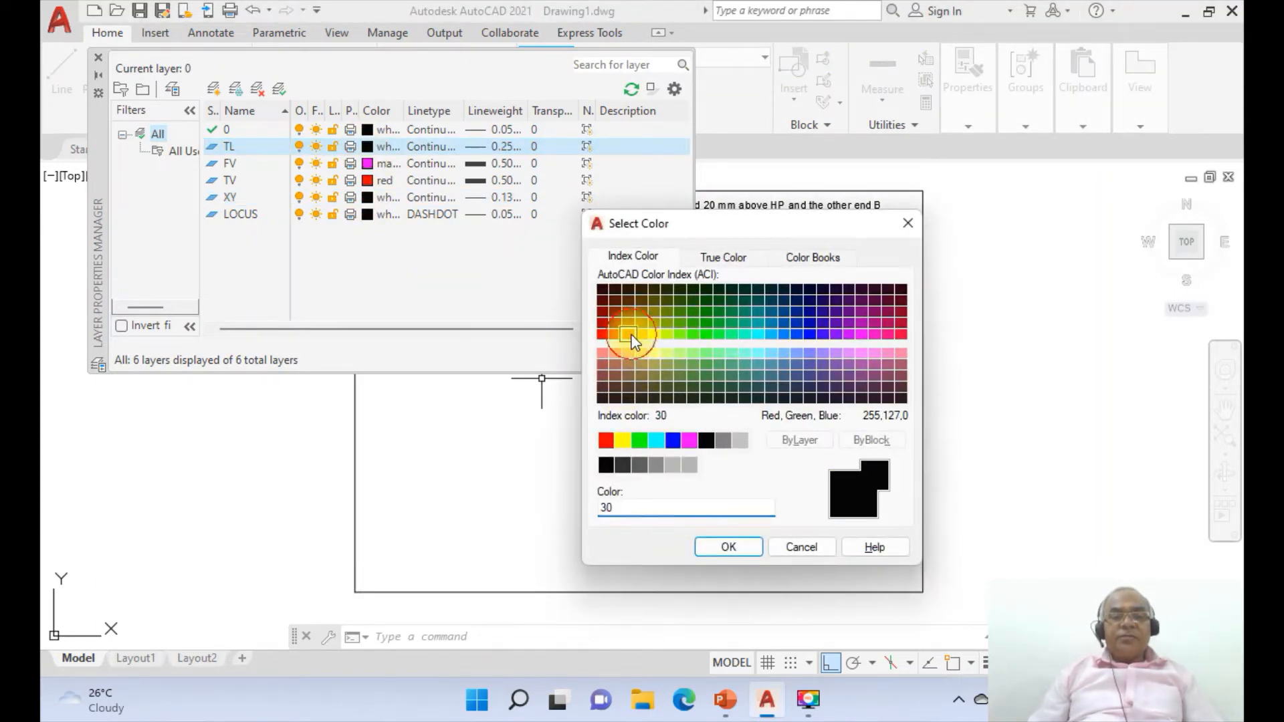
left_click(729, 547)
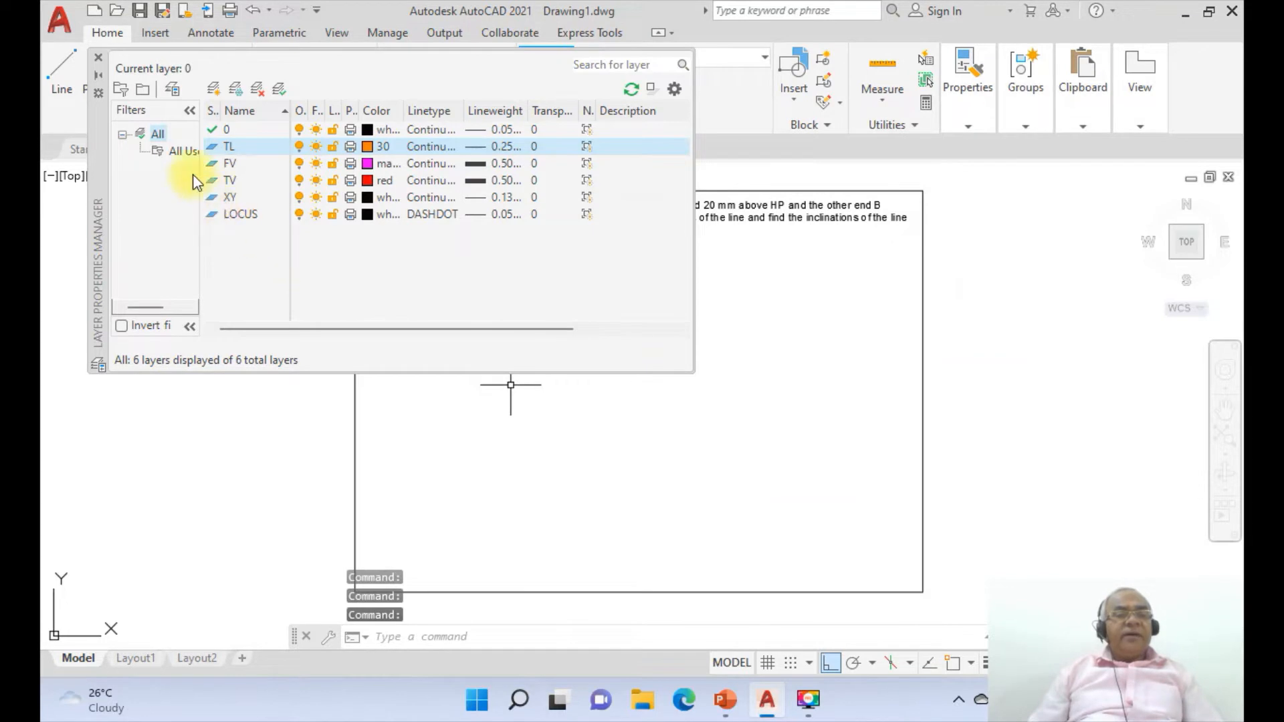
left_click(103, 61)
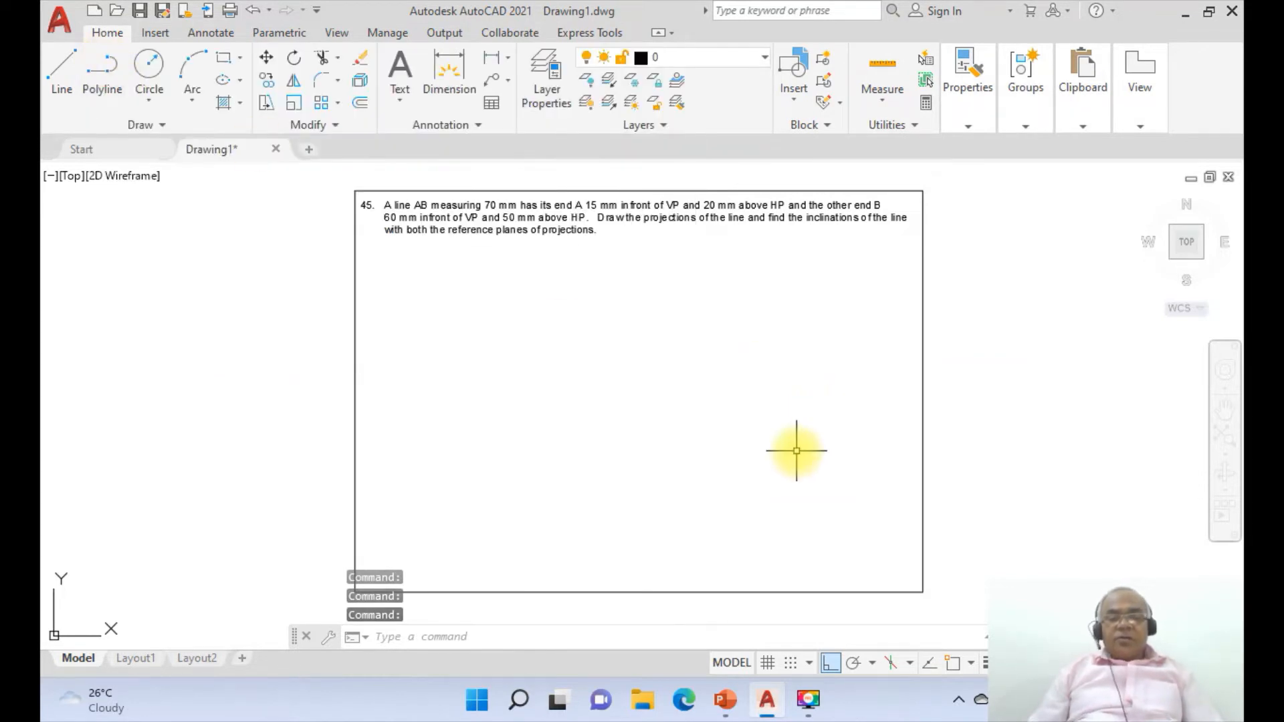
Draw a horizontal XY reference line across the middle of the frame
type("L")
key("Return")
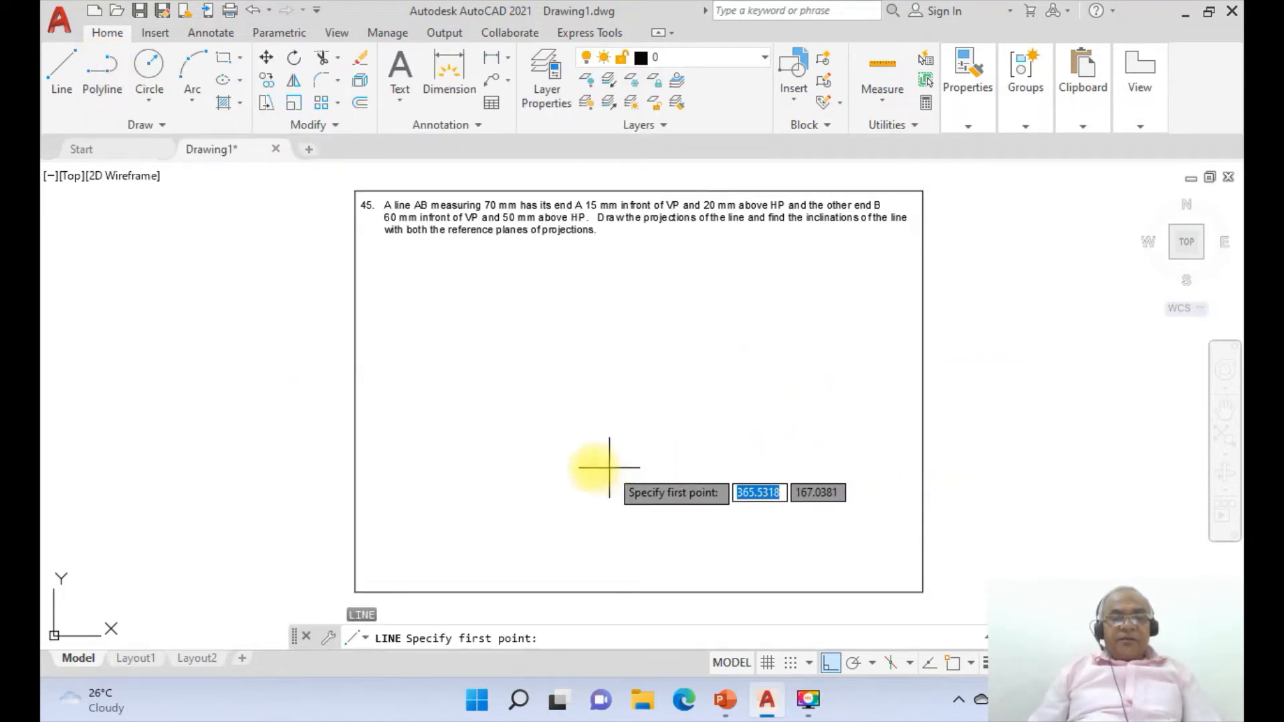
left_click(466, 408)
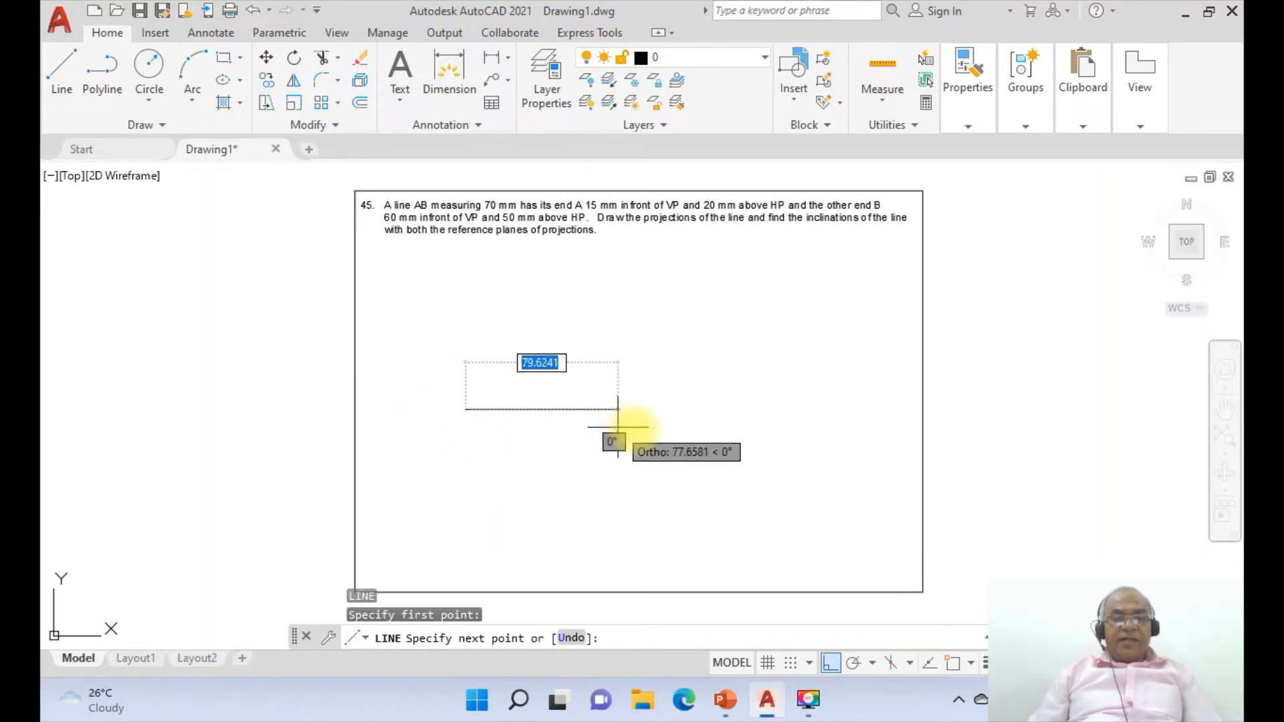
left_click(810, 432)
key("Return")
Check the distances of end A in the PowerPoint figure and offset the reference line 20 mm upward in AutoCAD
left_click(725, 699)
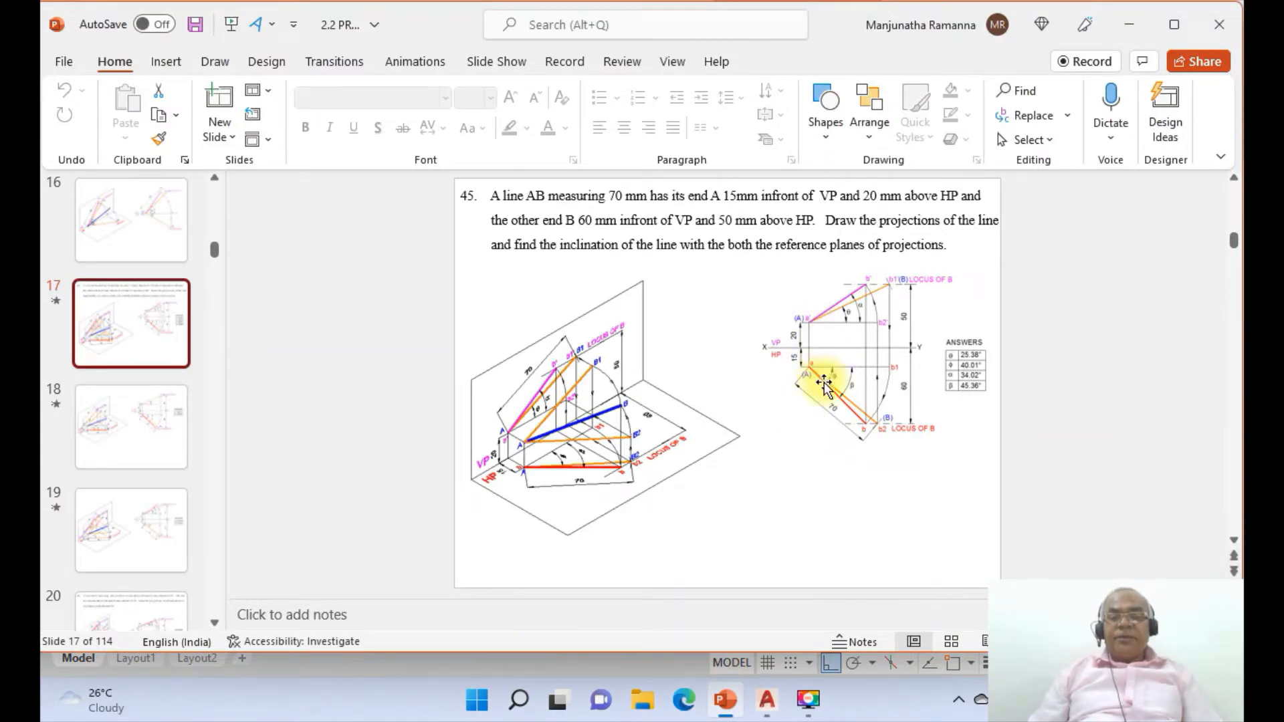
left_click(768, 700)
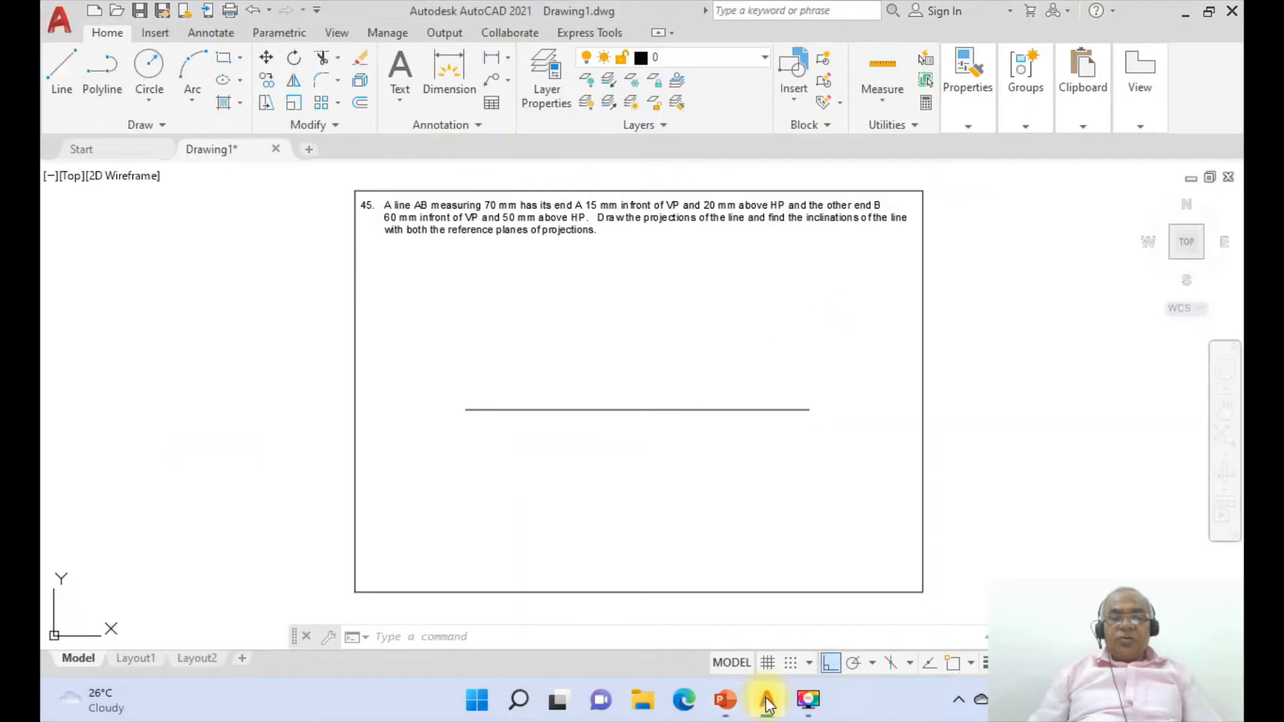
type("o")
key("Return")
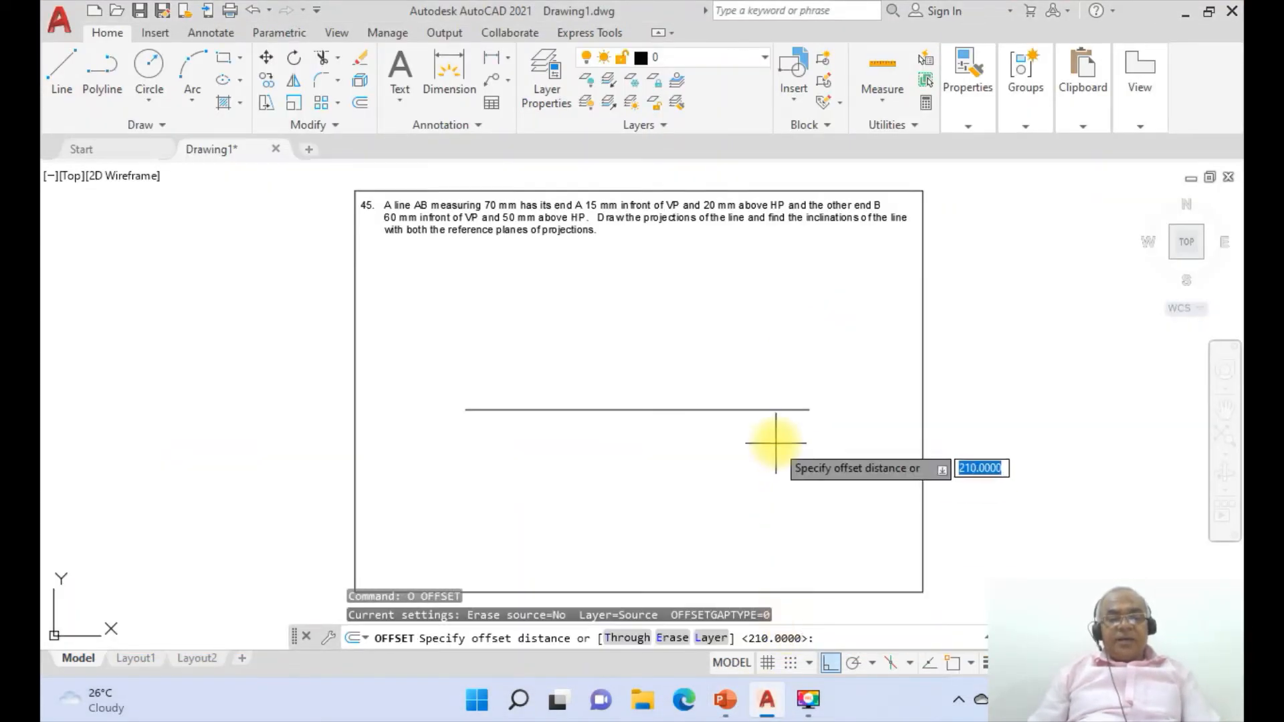
type("20")
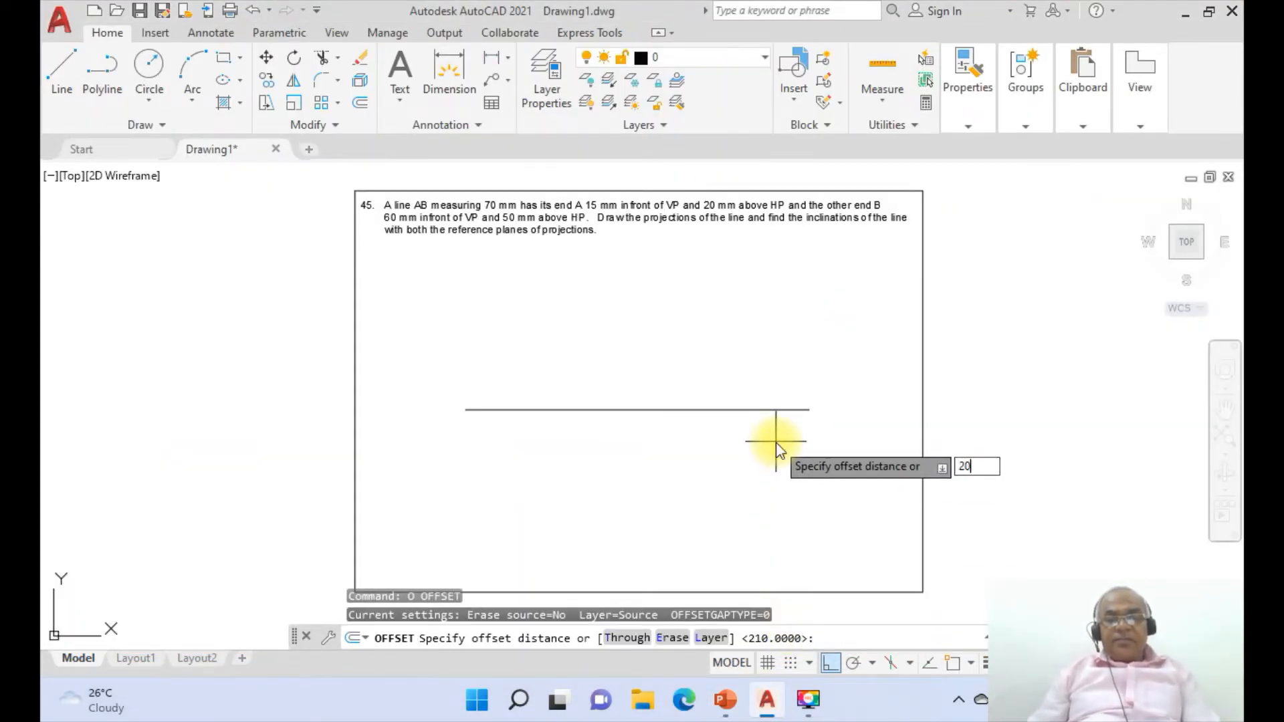
key("Return")
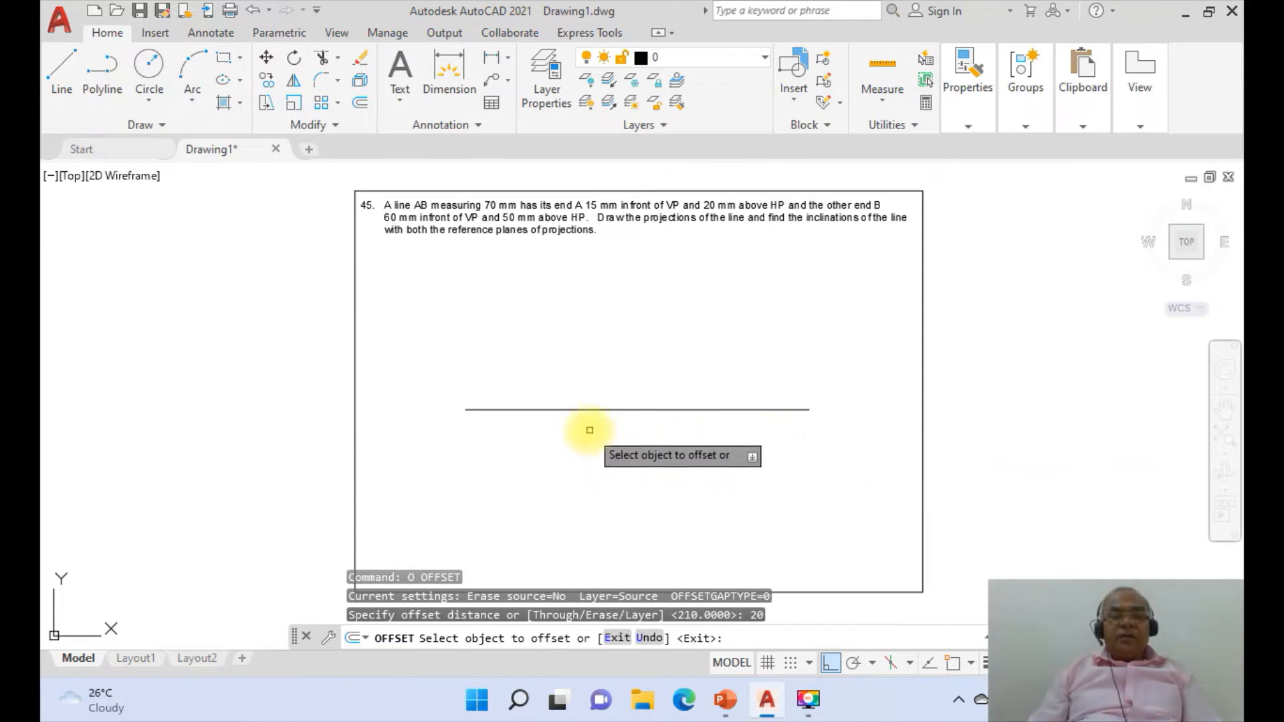
left_click(587, 409)
left_click(587, 378)
key("Return")
Offset the reference line 15 mm downward
key("Return")
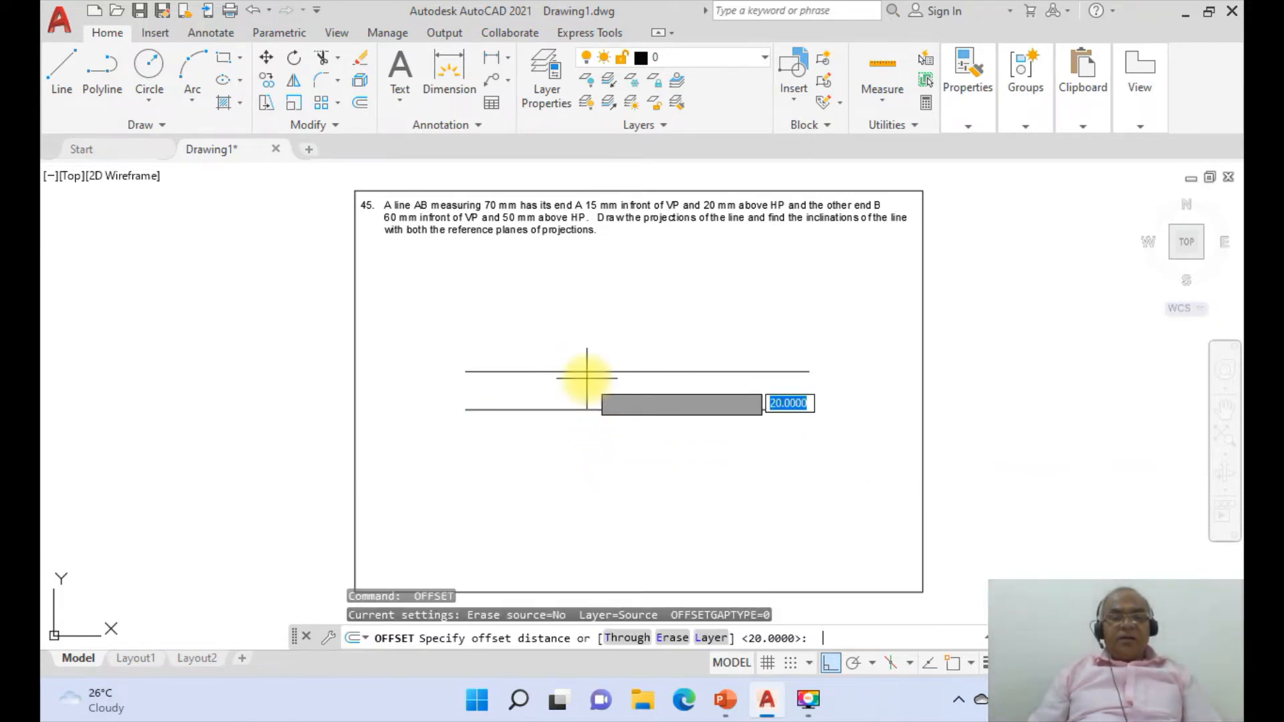
type("15")
key("Return")
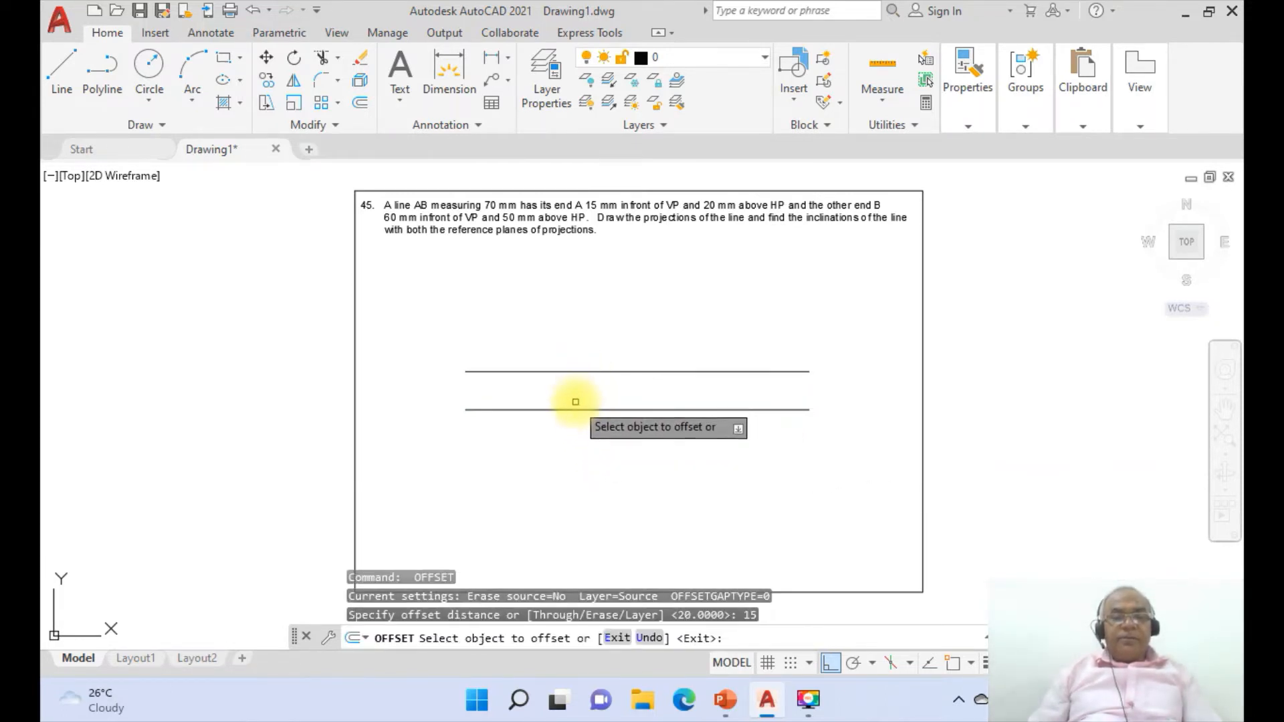
left_click(576, 409)
left_click(582, 454)
key("Return")
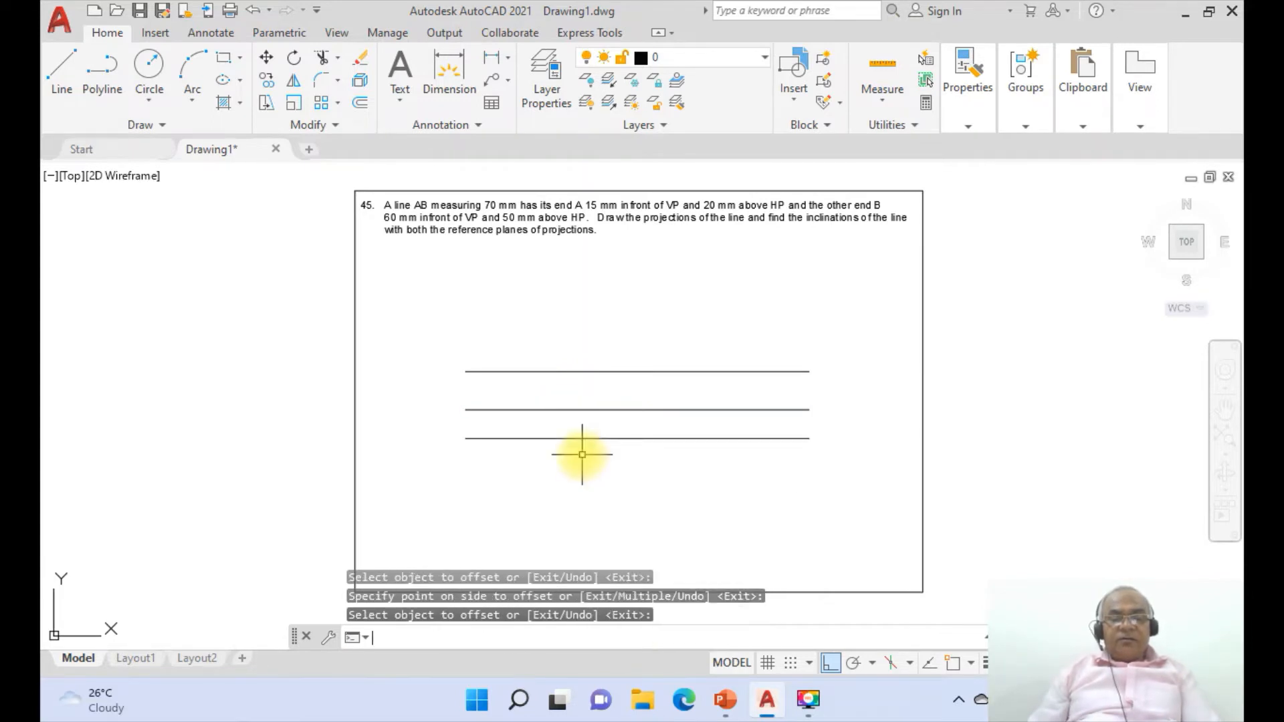
Draw a vertical projector line crossing all three horizontal lines near their left ends
type("k")
key("Escape")
type("l")
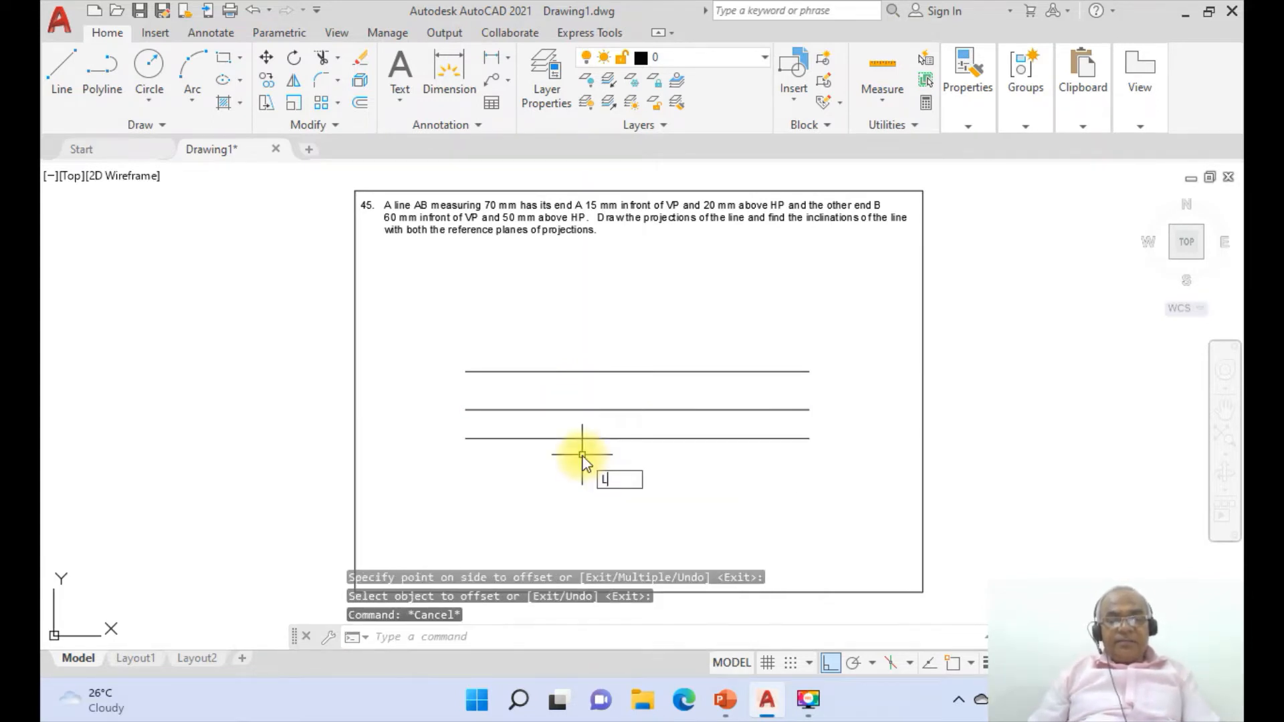
key("Return")
left_click(528, 352)
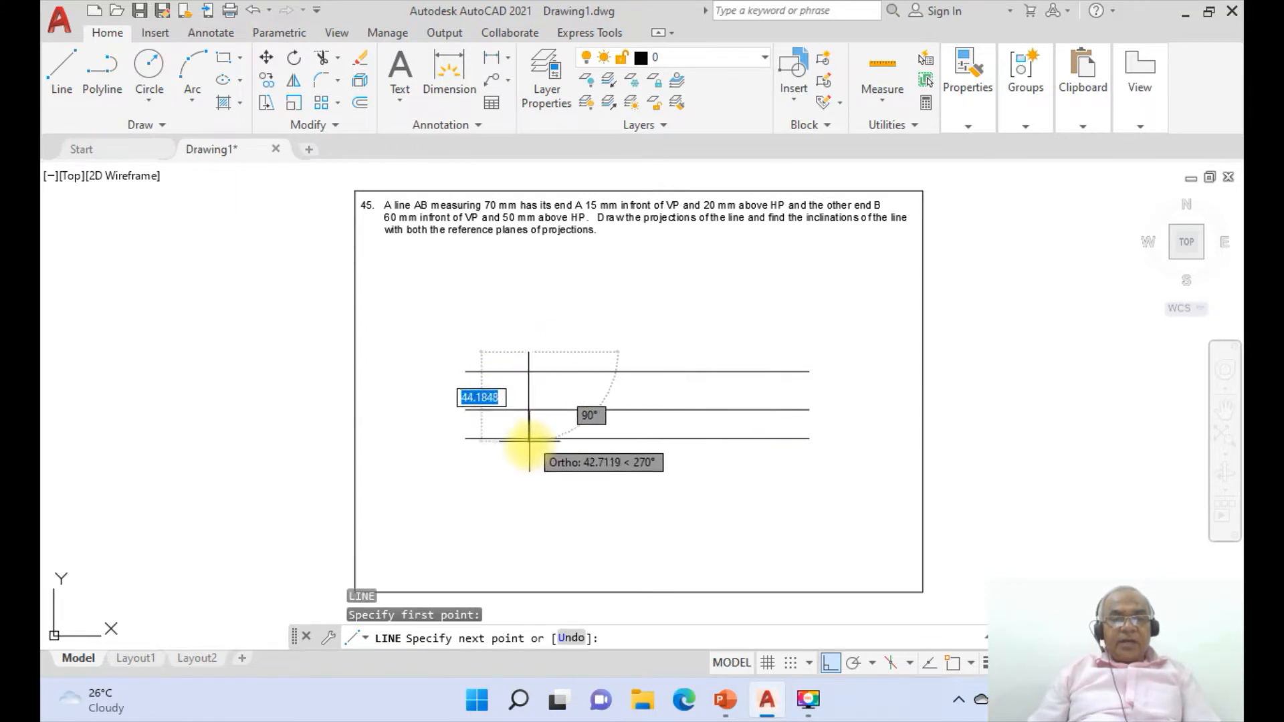
left_click(532, 479)
key("Return")
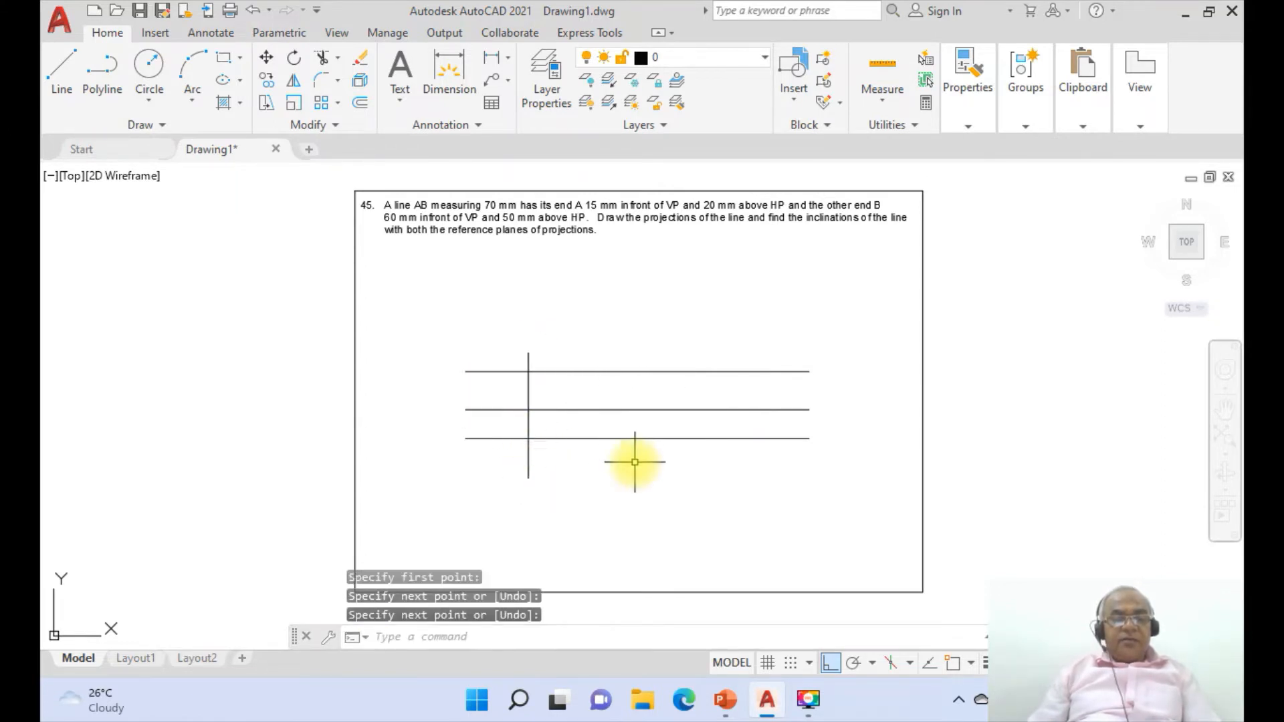
key("Return")
key("Escape")
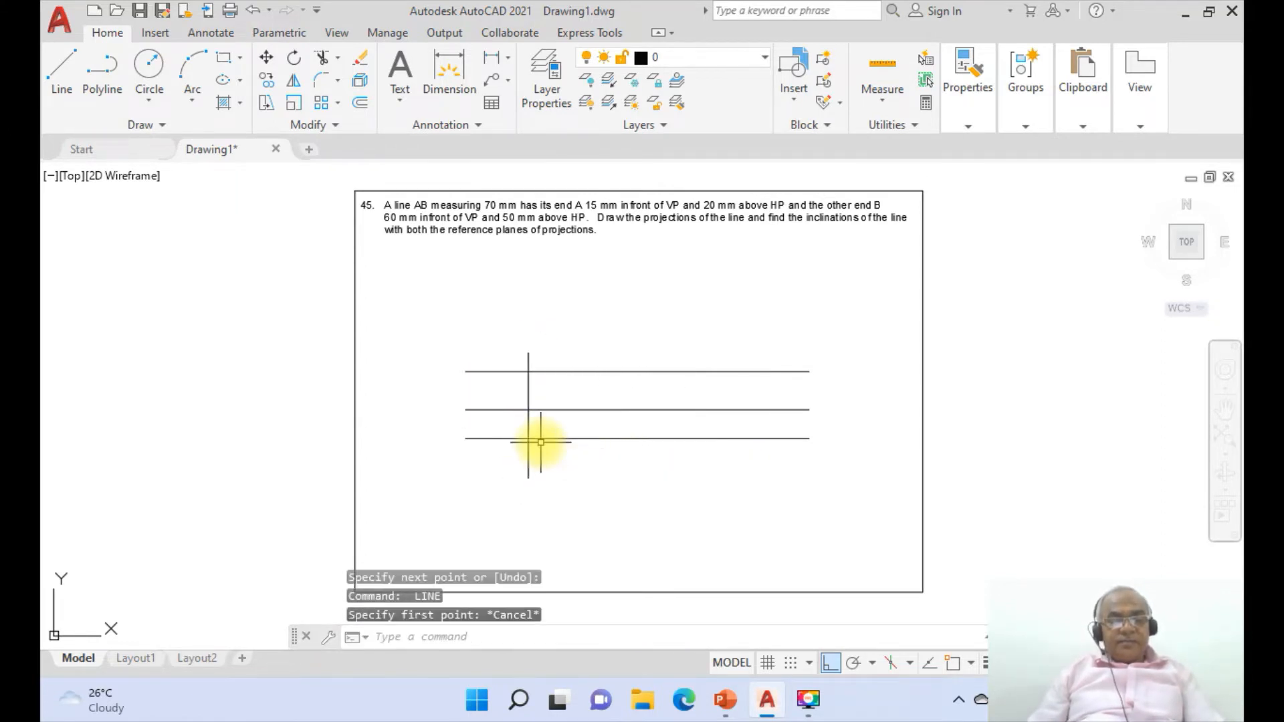
Fillet the vertical projector with the lowest and highest horizontal lines to form sharp corners
type("f")
key("Return")
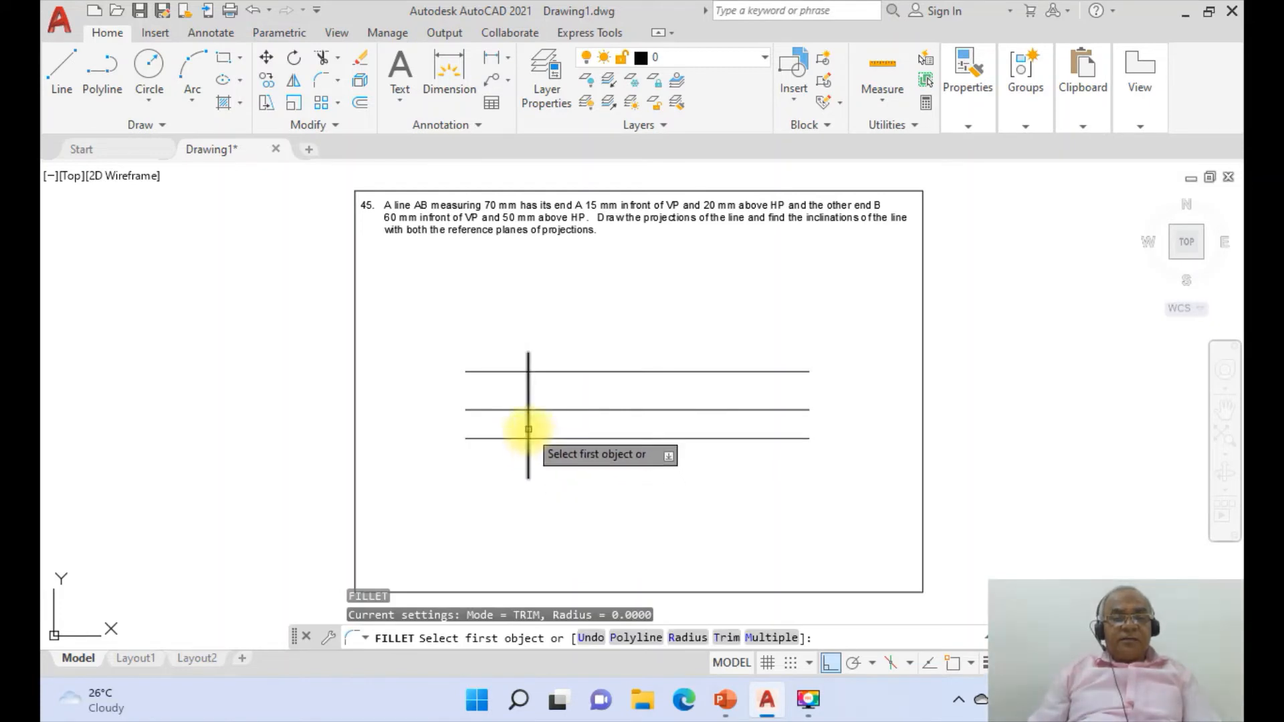
left_click(530, 433)
left_click(537, 438)
key("Return")
left_click(529, 425)
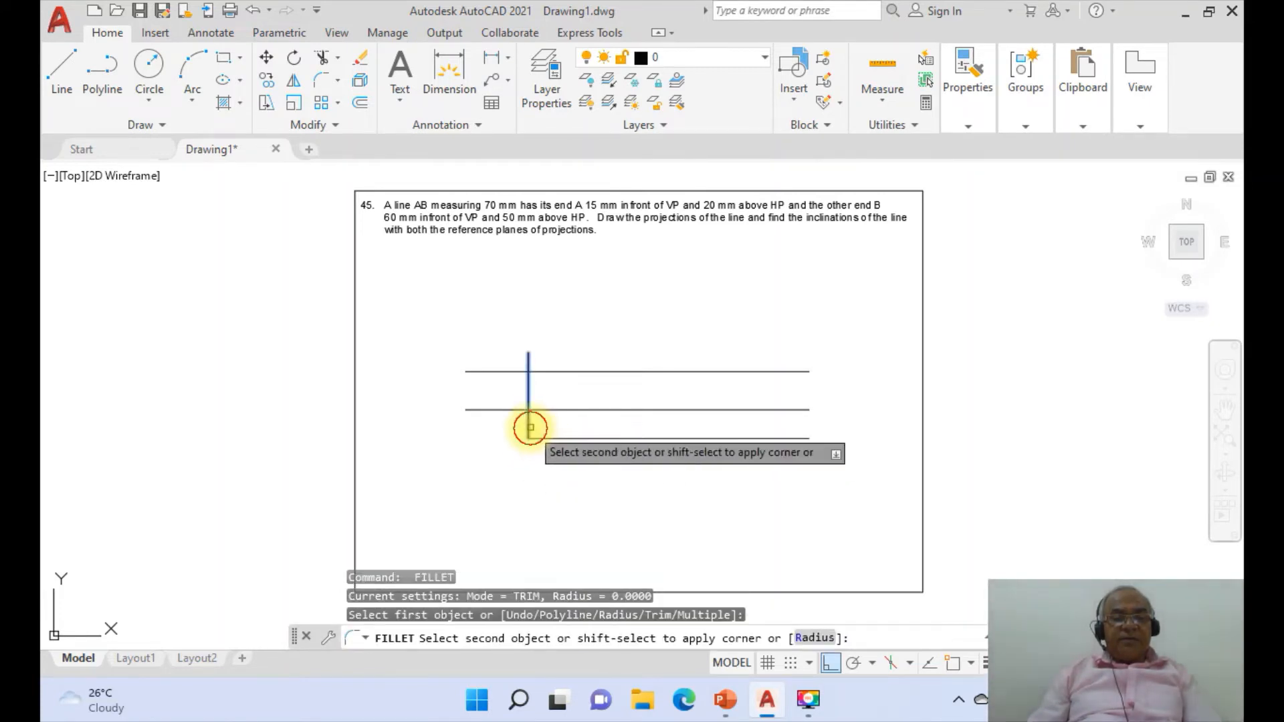
left_click(539, 372)
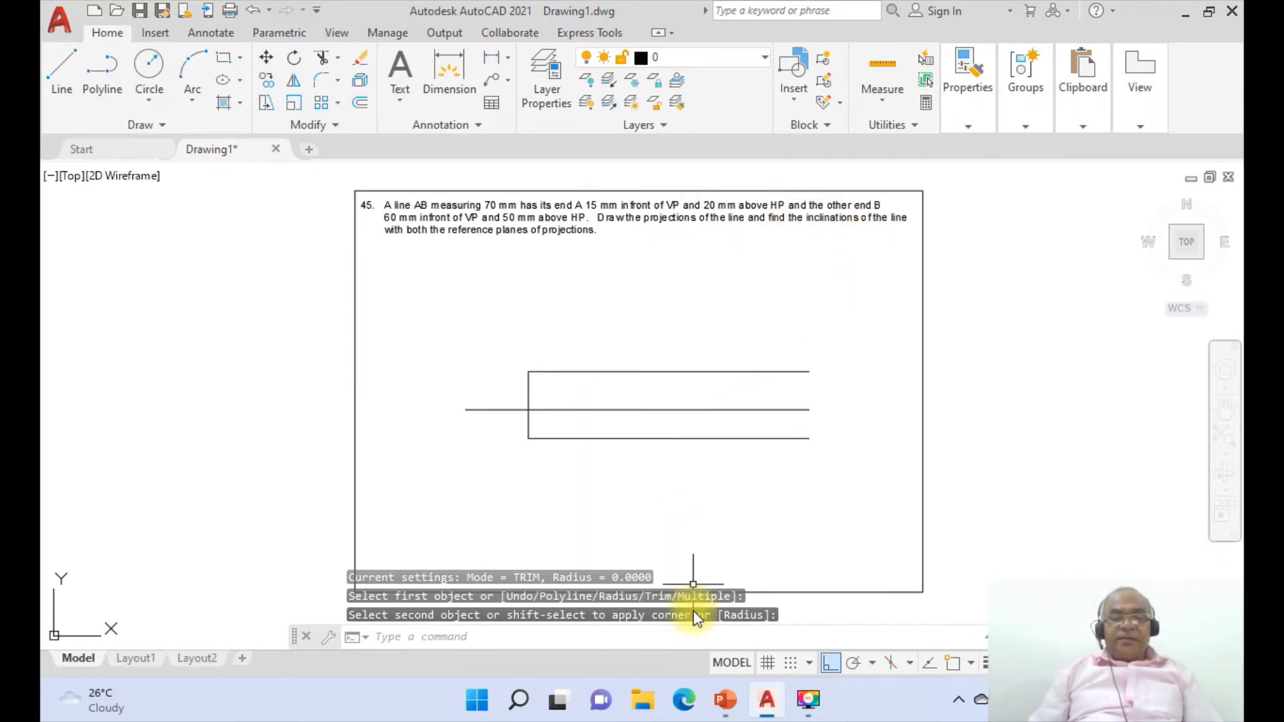
Check end B's distances in the PowerPoint figure and offset the reference line 60 mm downward in AutoCAD
left_click(724, 700)
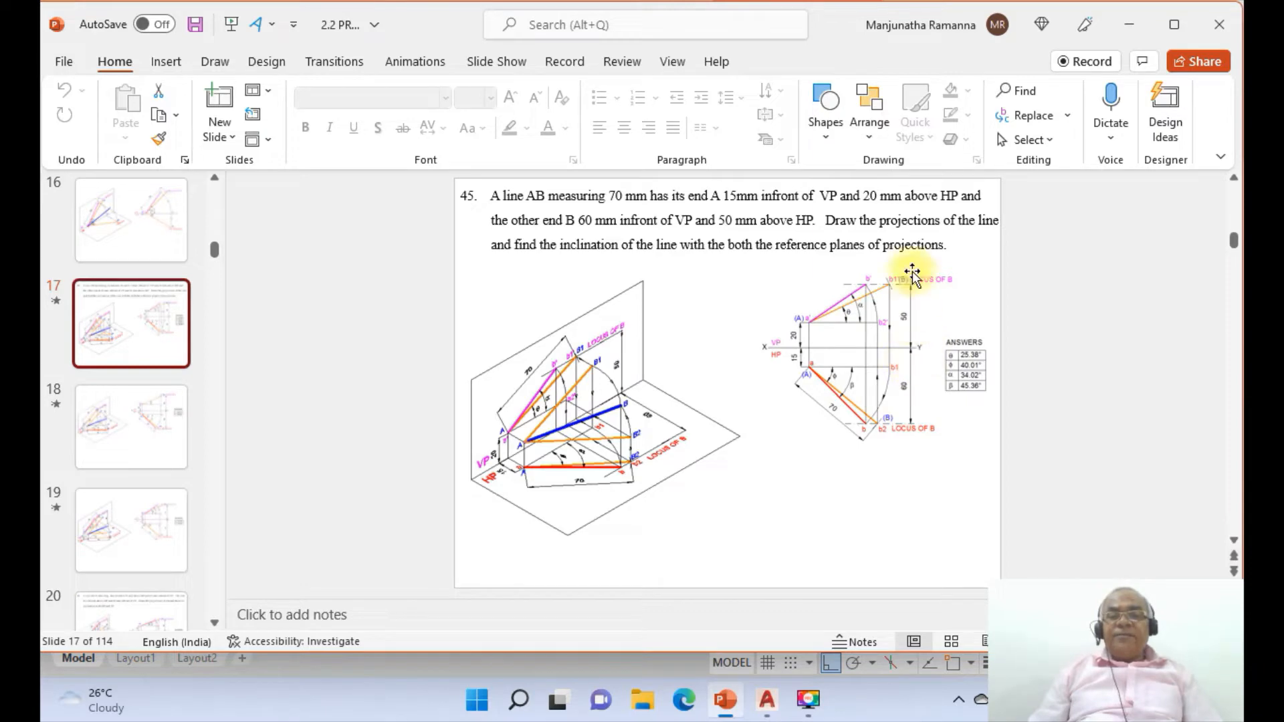
left_click(767, 699)
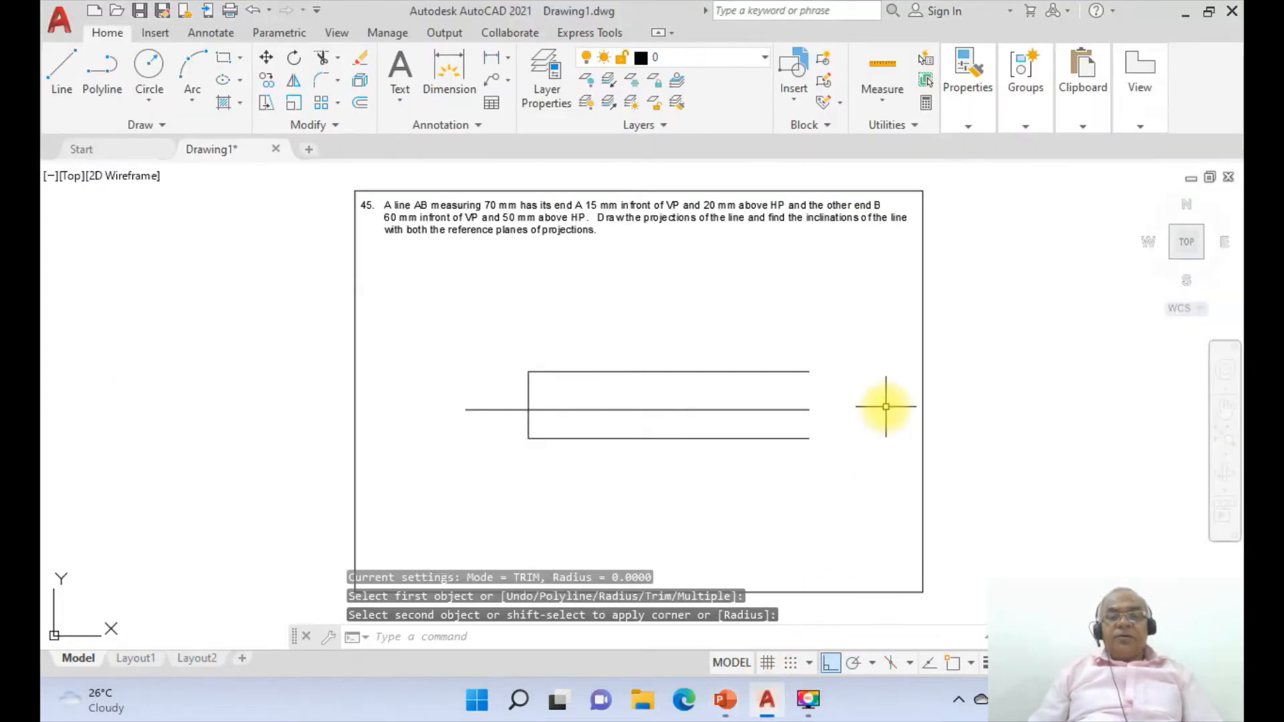
type("O")
key("Return")
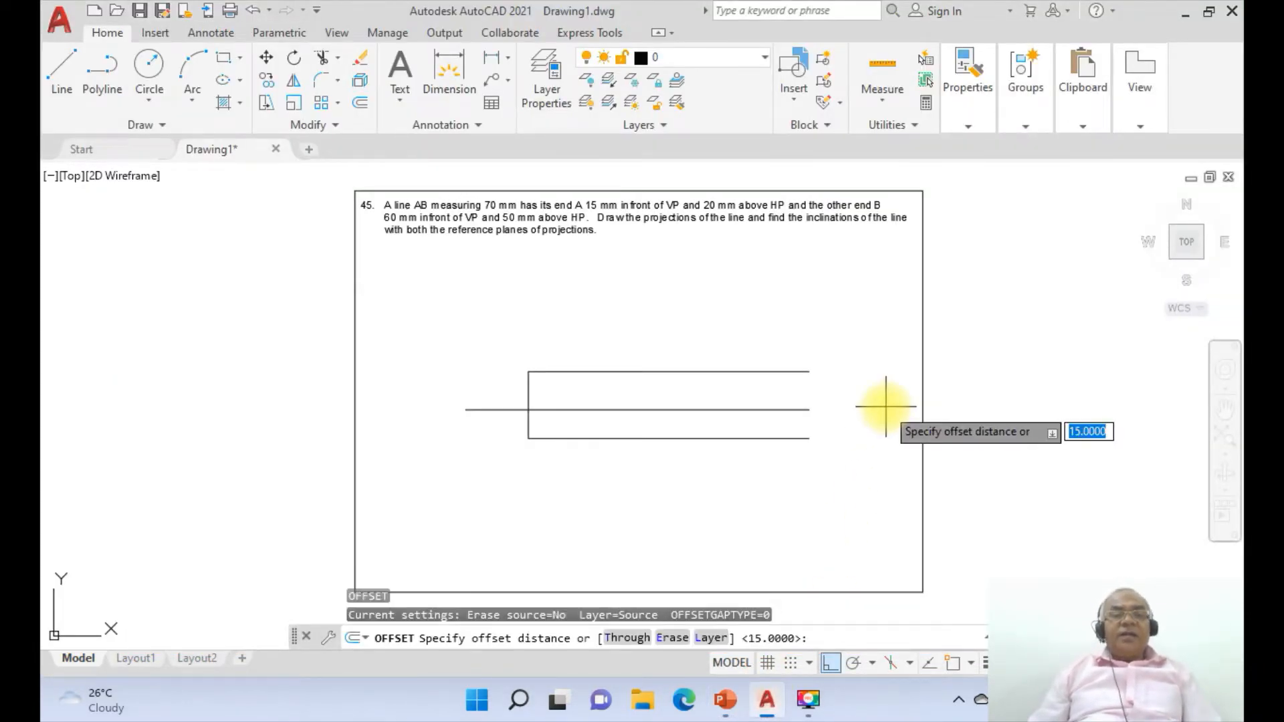
key("Return")
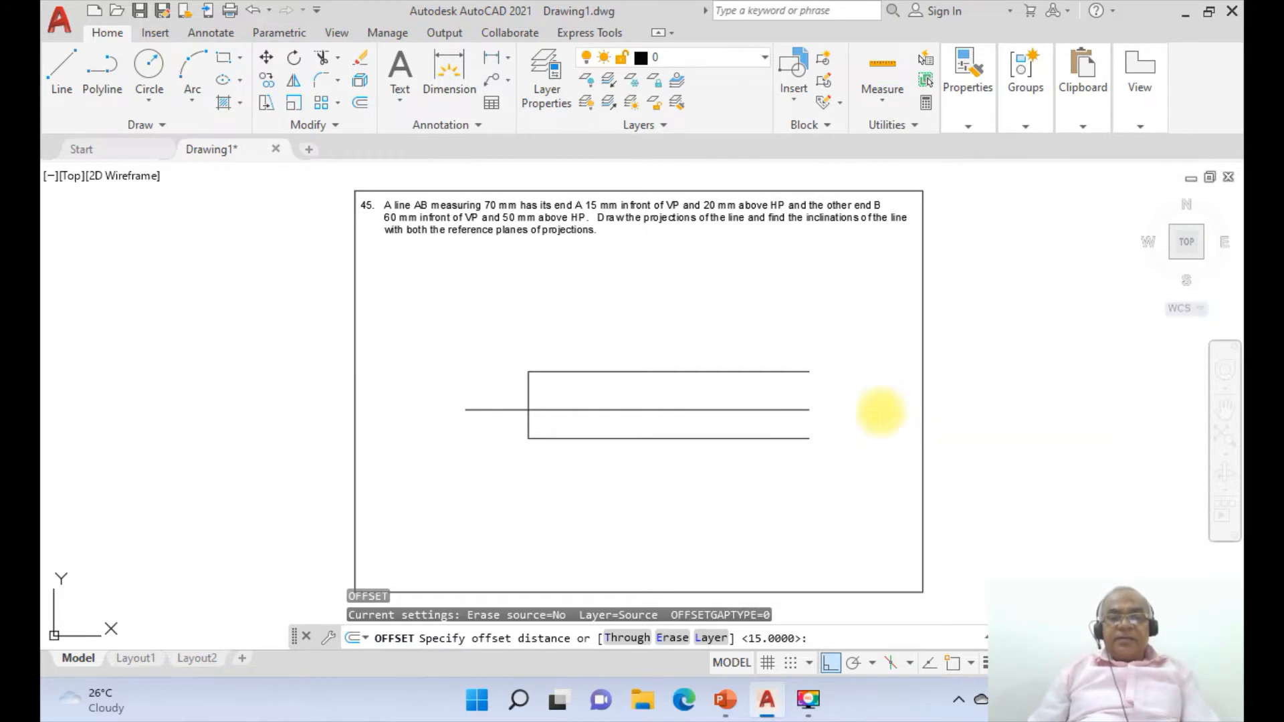
left_click(717, 404)
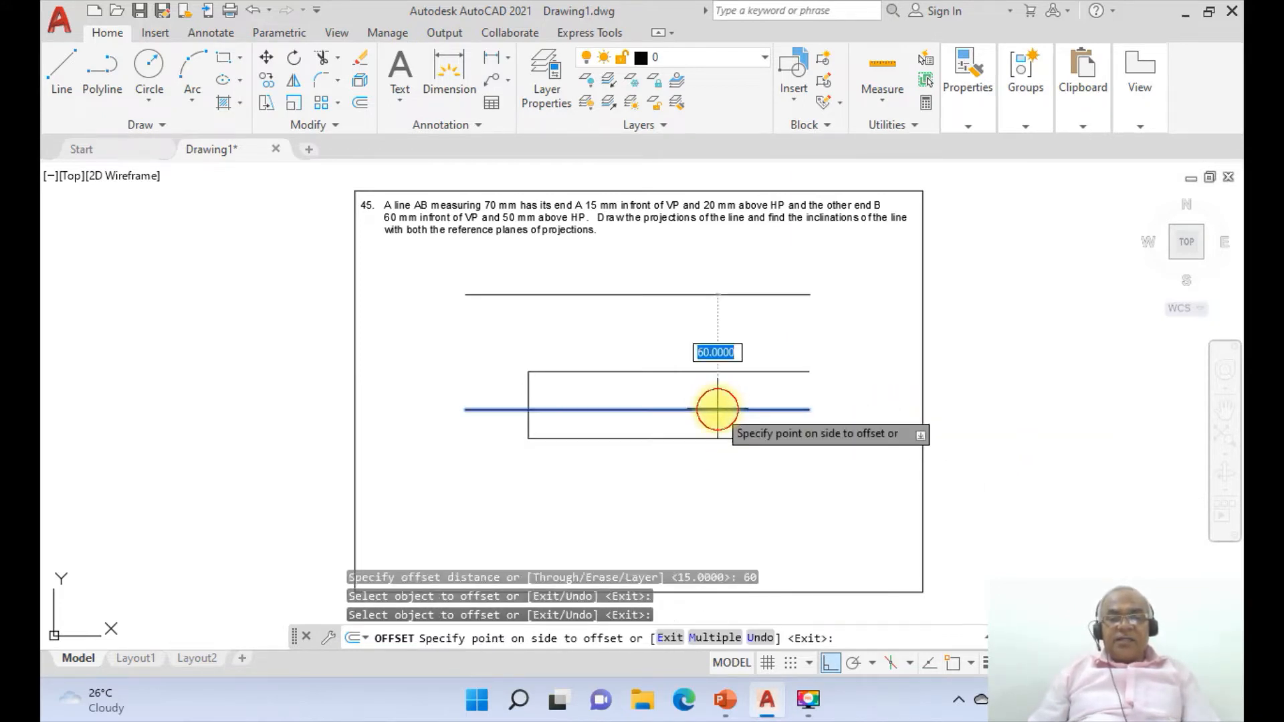
left_click(717, 450)
key("Return")
Offset the reference line 50 mm upward
key("Return")
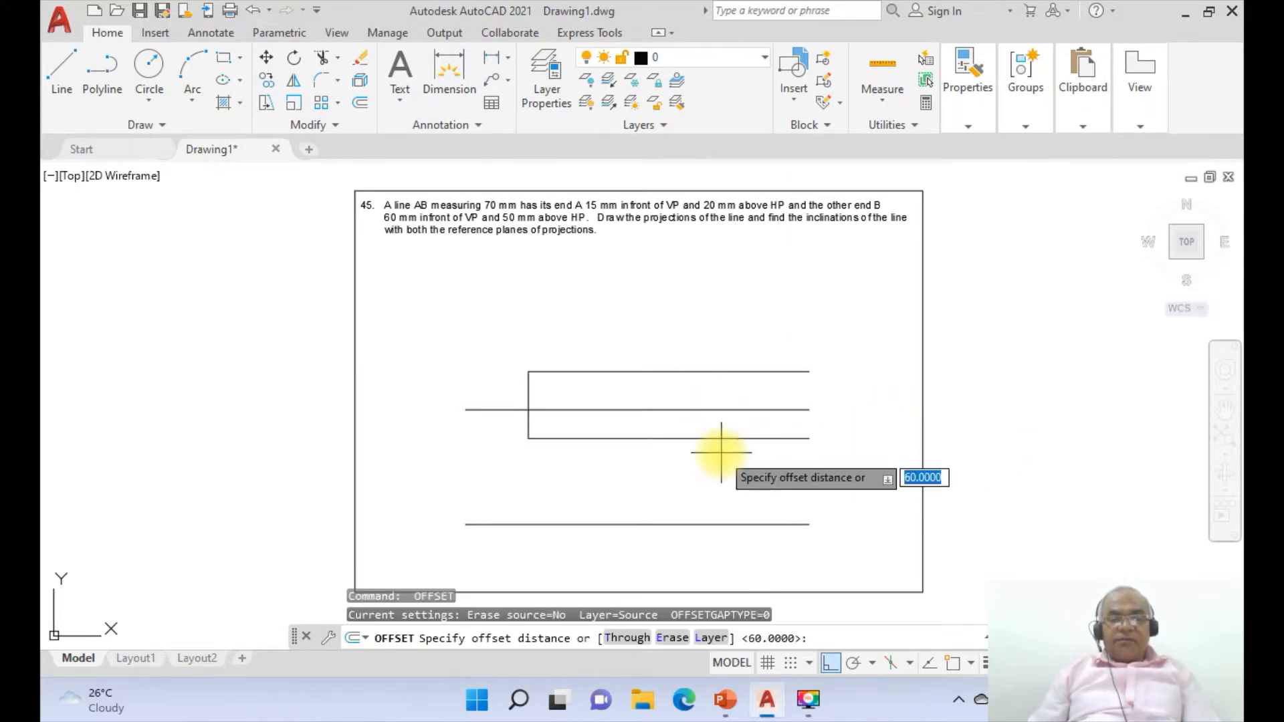
key("Return")
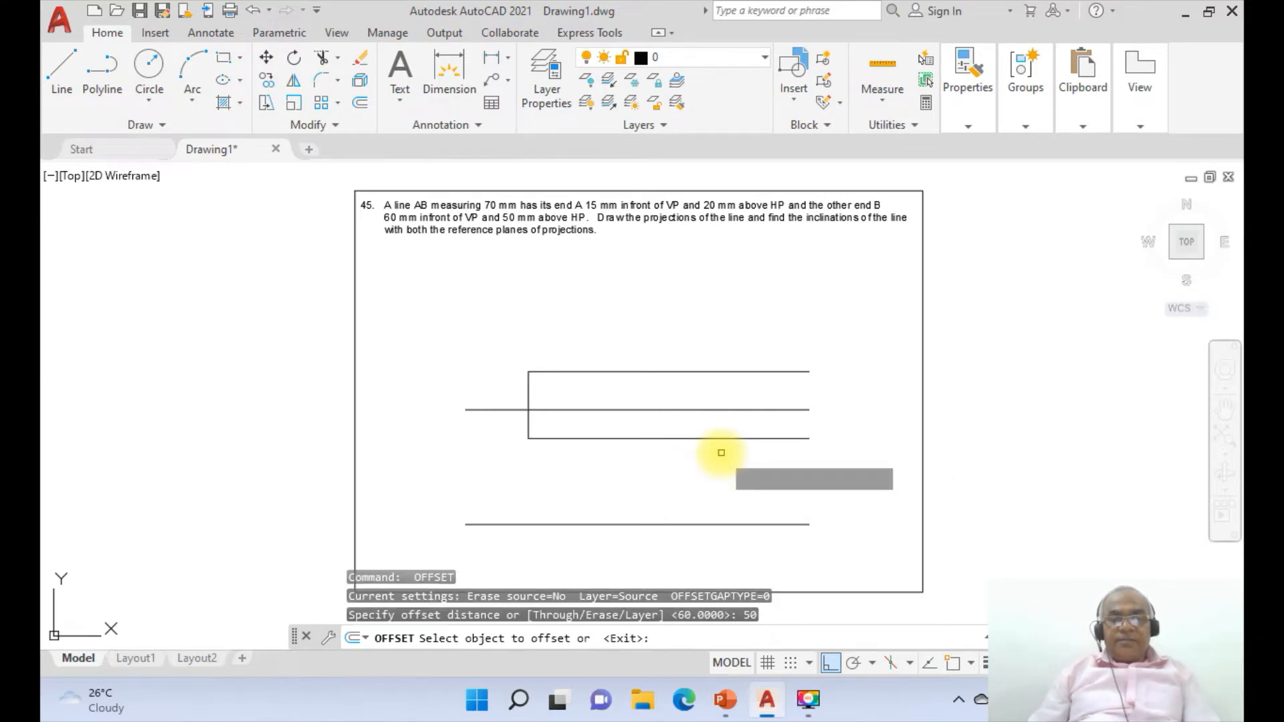
left_click(716, 409)
left_click(717, 336)
key("Return")
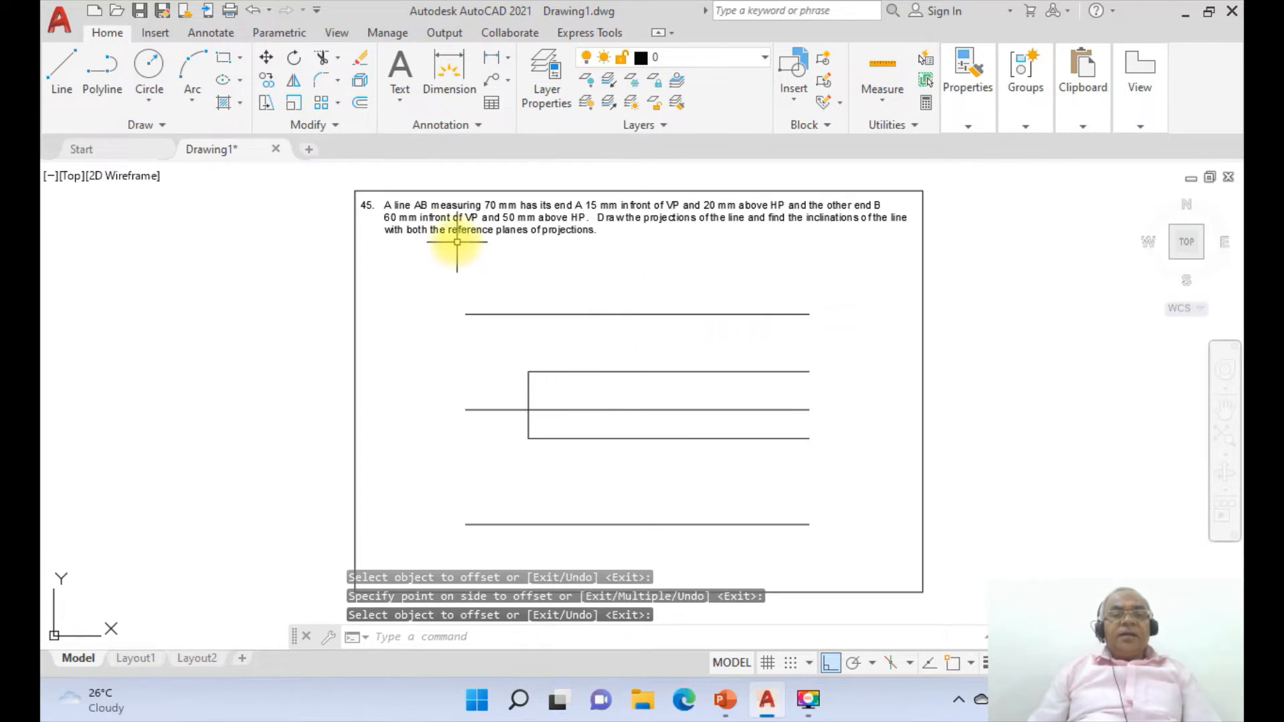
left_click(480, 206)
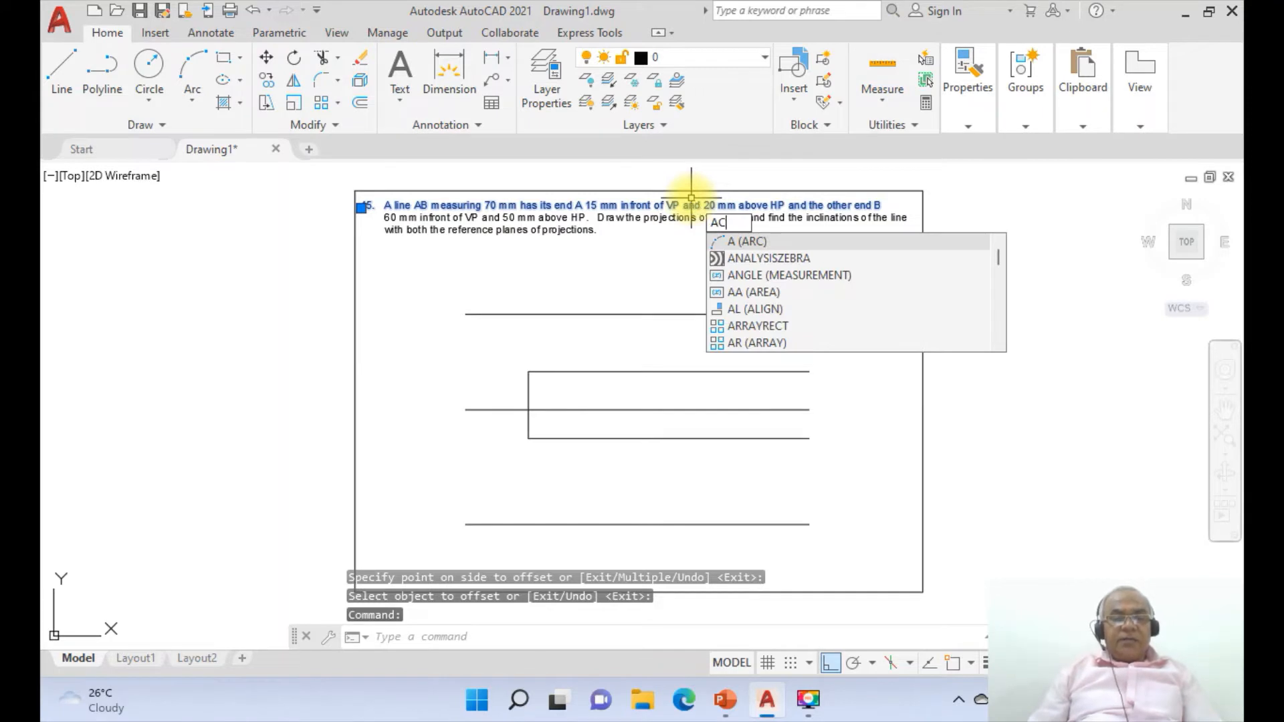
key("Return")
type("INT")
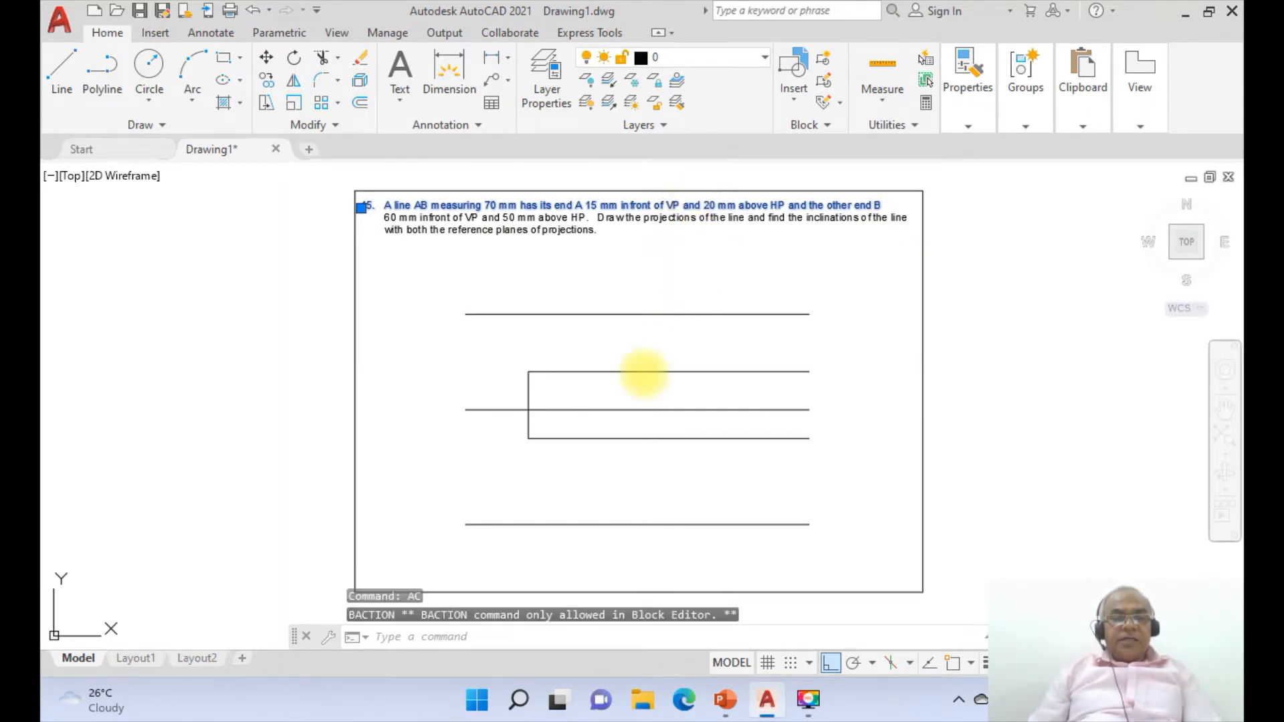
key("Return")
key("Escape")
key("Escape")
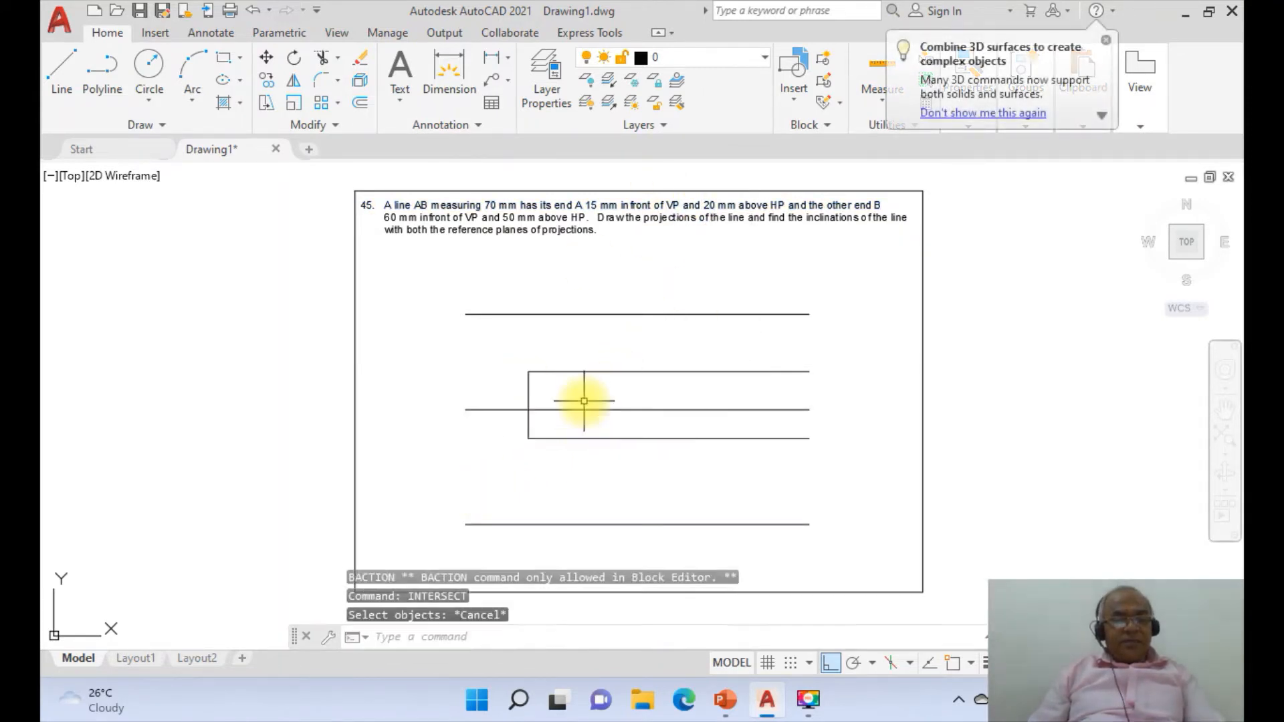
type("a")
key("Return")
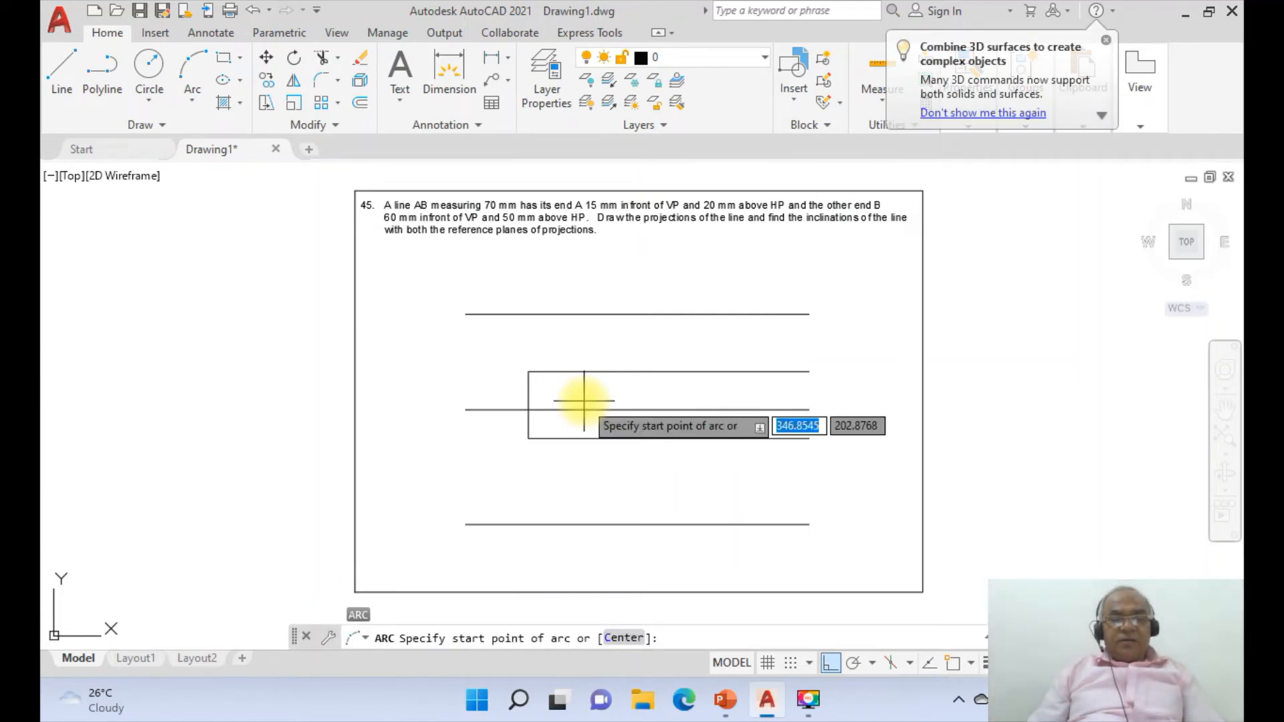
key("Return")
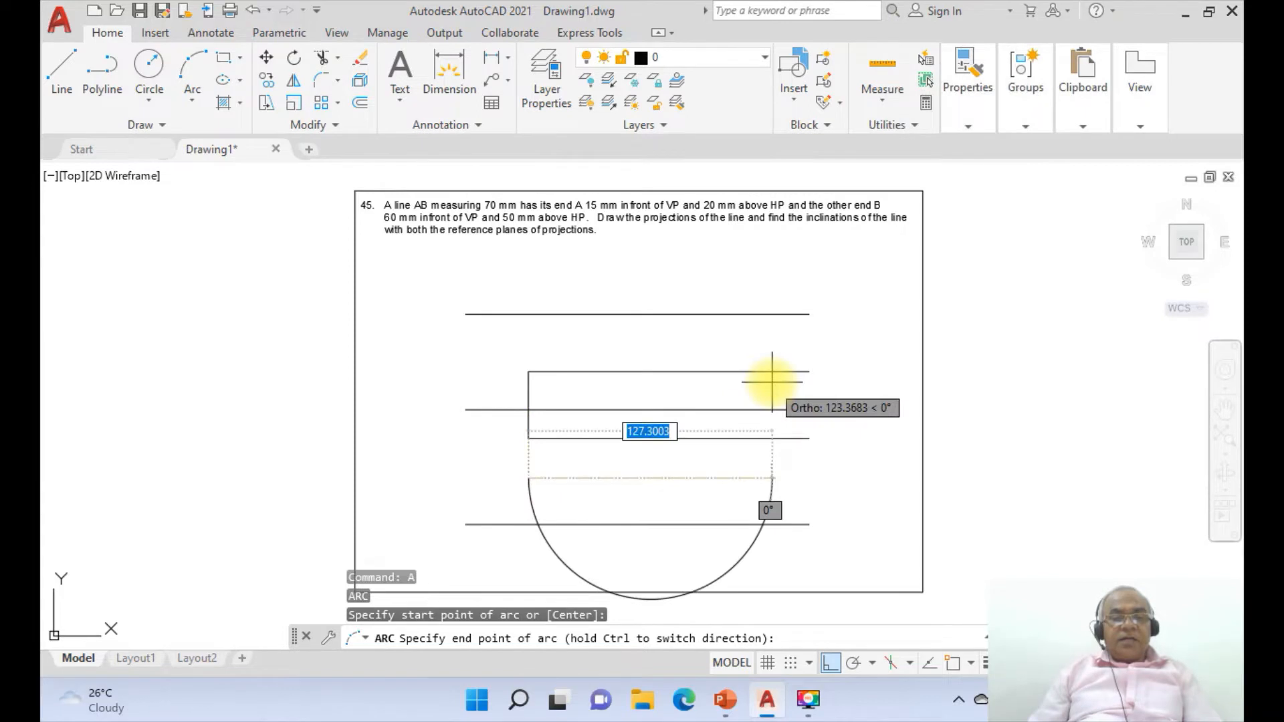
key("Escape")
key("Escape")
key("Return")
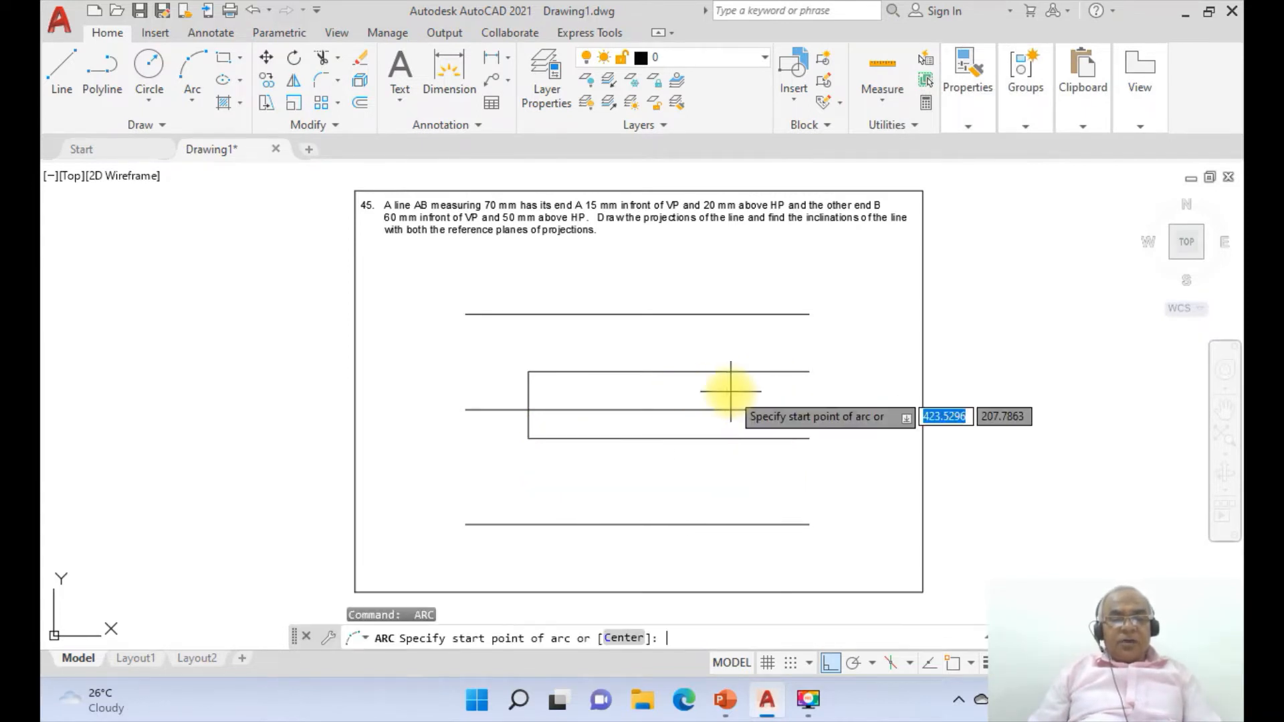
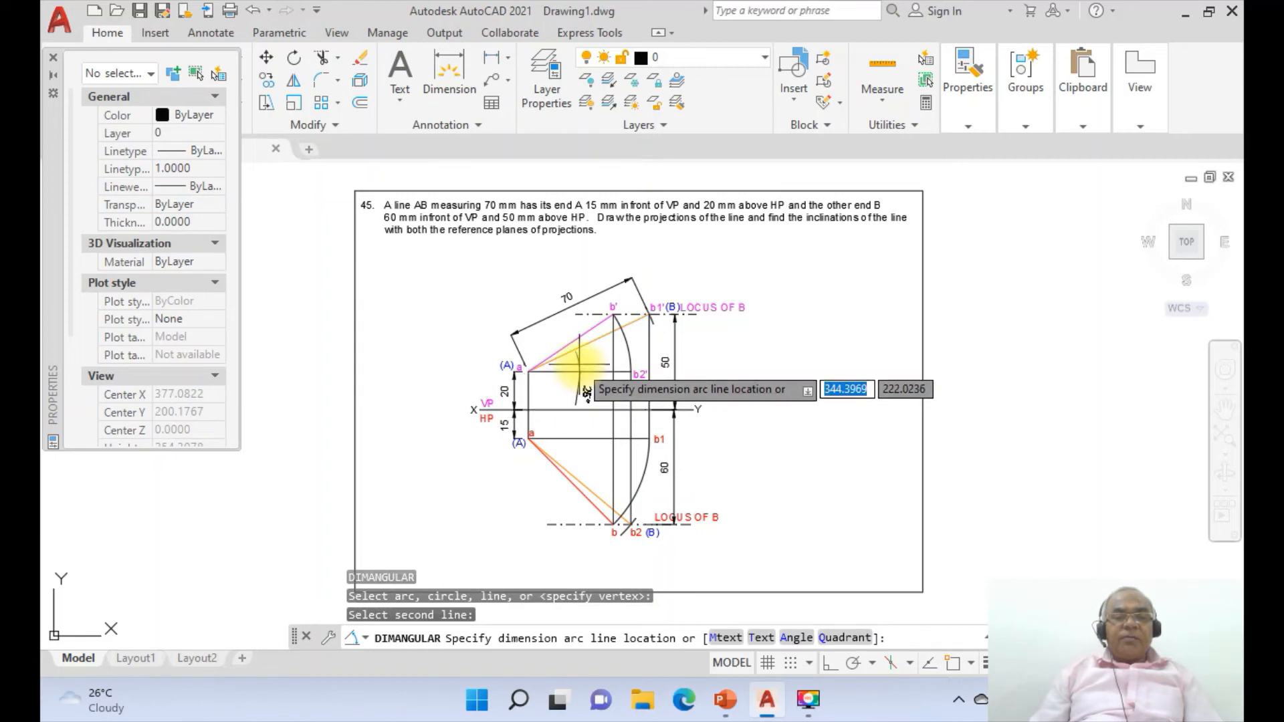
Add angular dimensions from the upper horizontal line through end A to the inclined lines ending at b1' and b'
left_click(579, 365)
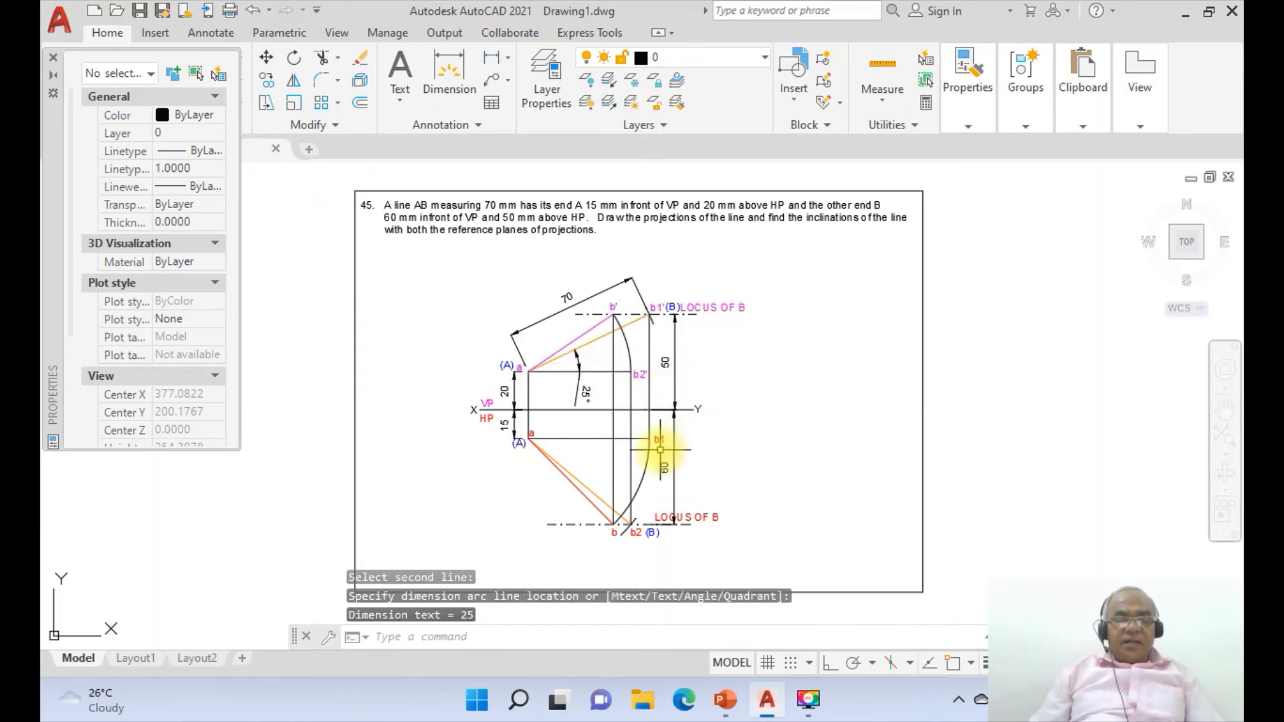
key("Return")
left_click(576, 339)
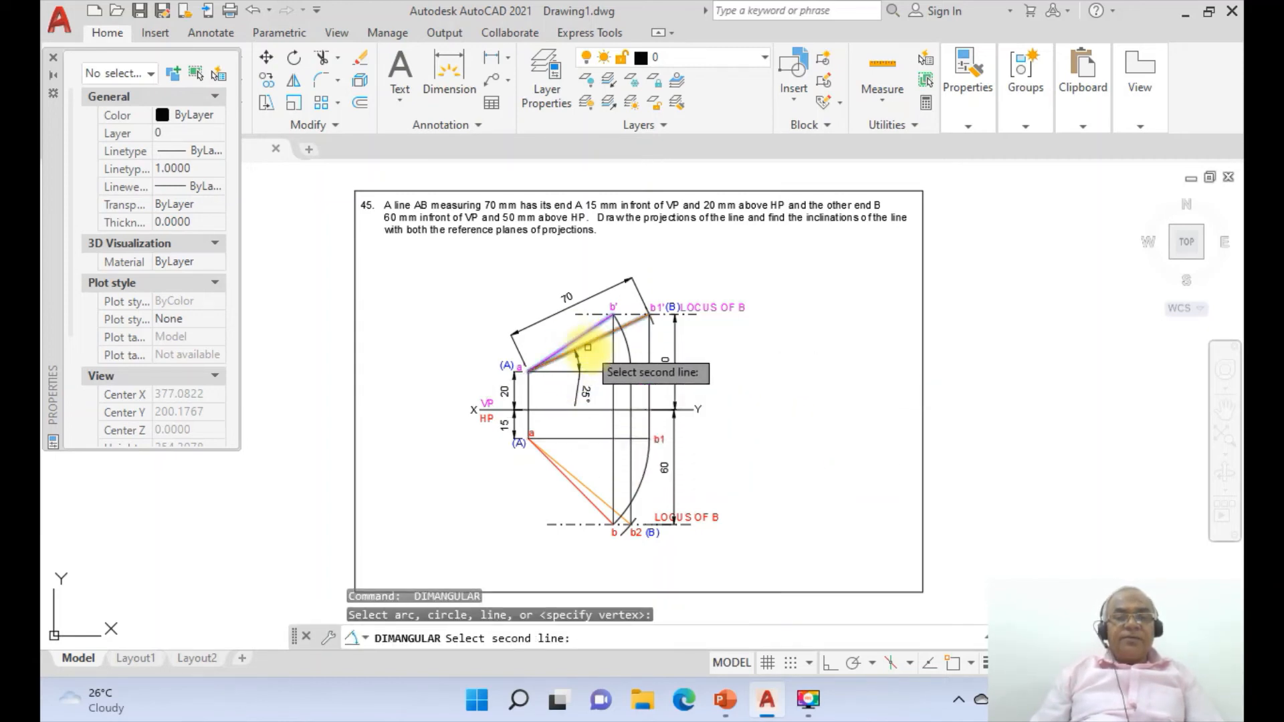
left_click(595, 372)
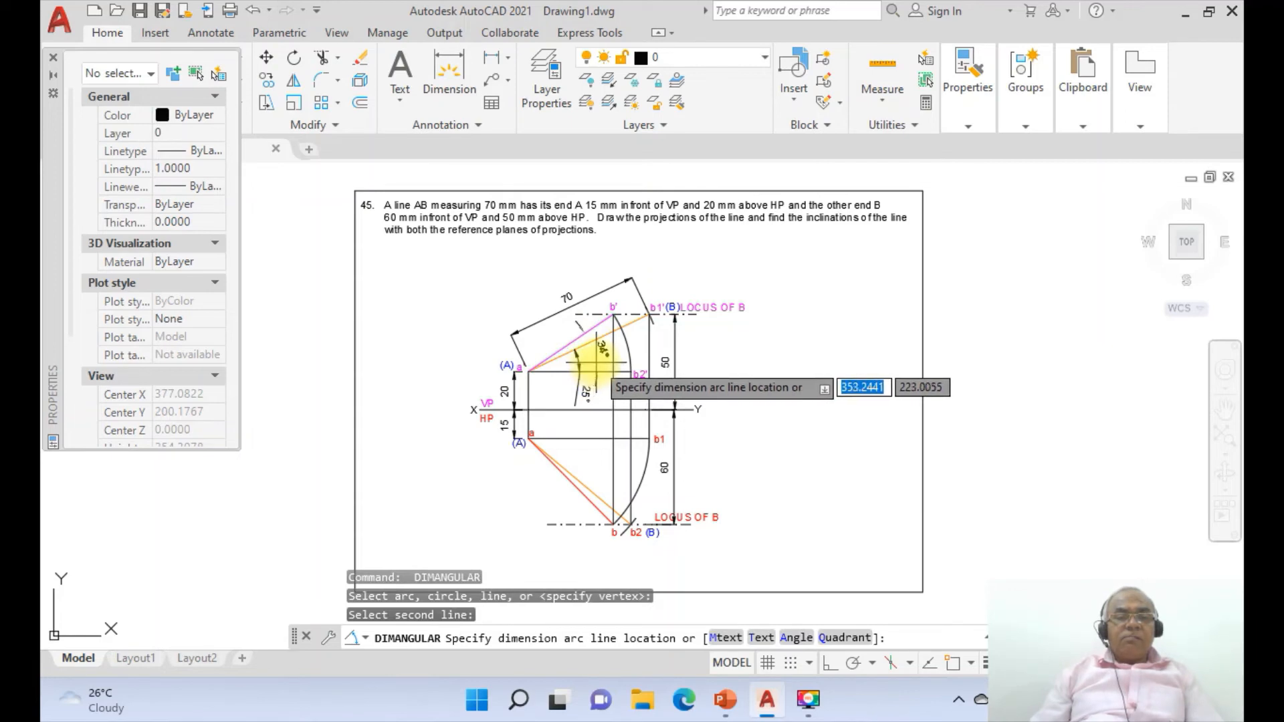
left_click(596, 363)
Add angular dimensions from the horizontal line a-b1 to the inclined lines a-b2 and a-b below the reference line
key("Return")
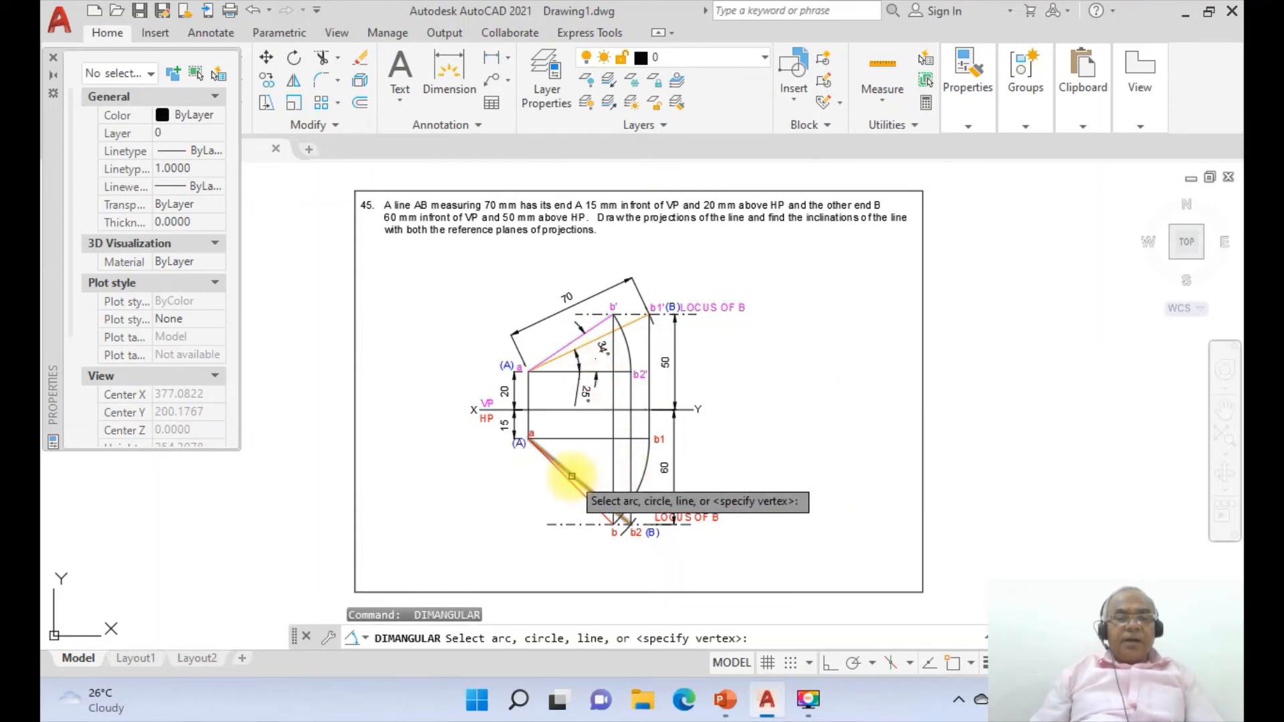
left_click(567, 472)
left_click(571, 440)
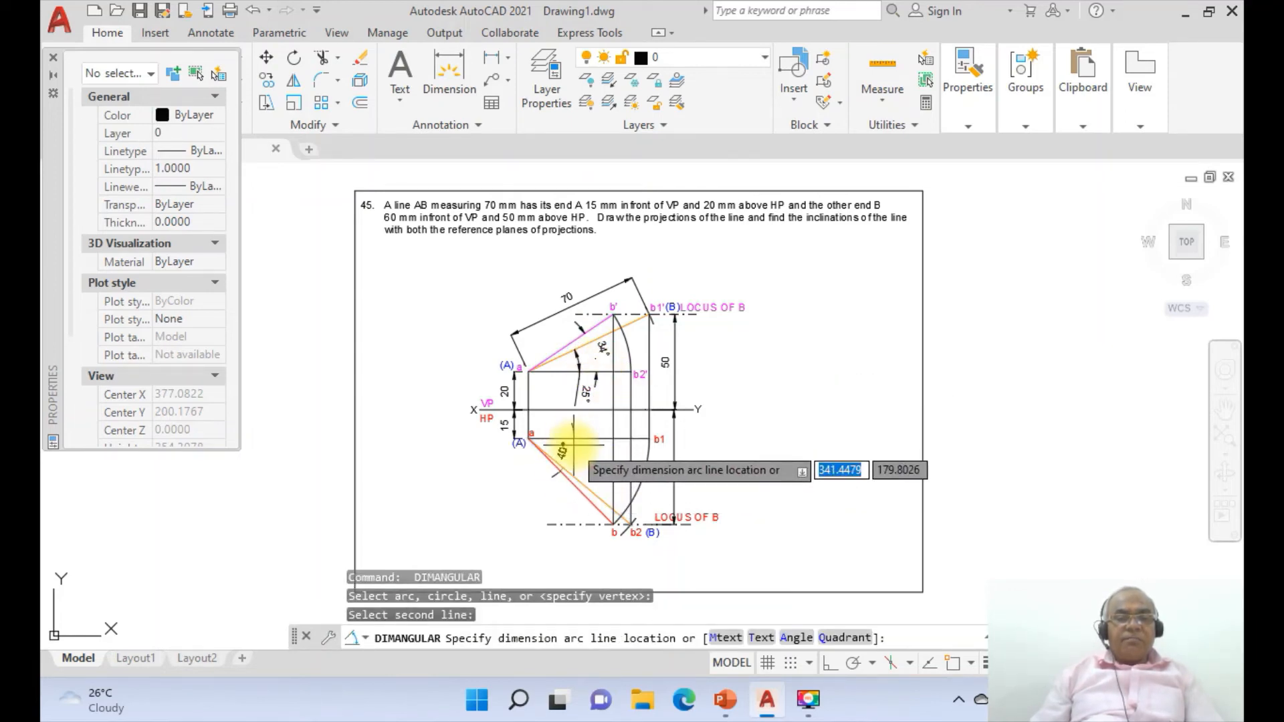
left_click(568, 460)
key("Return")
left_click(588, 440)
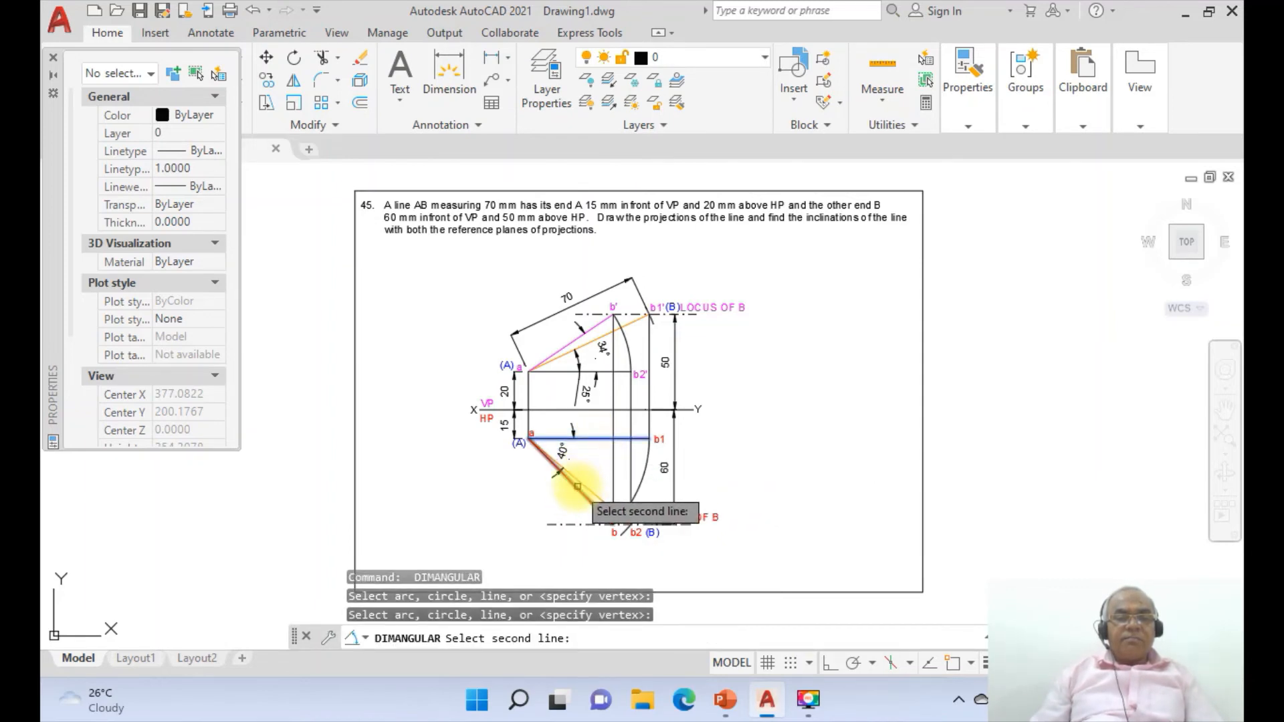
left_click(577, 485)
left_click(585, 475)
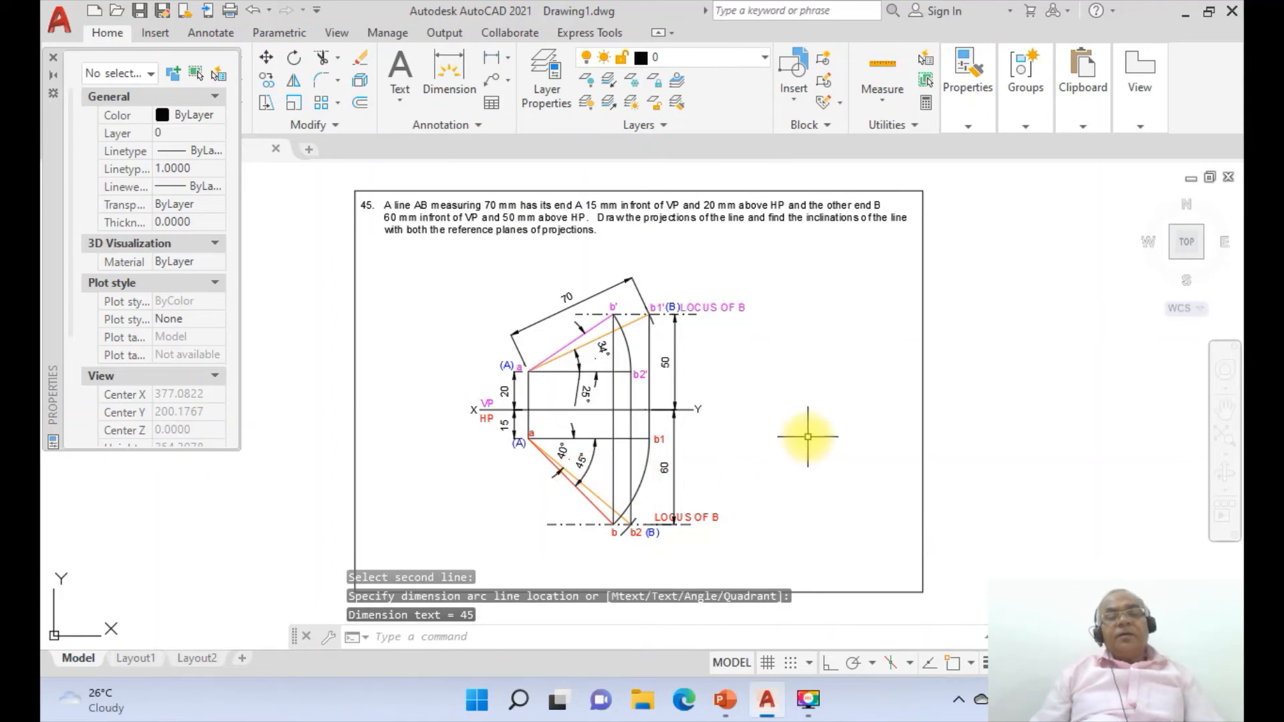
Reposition the 34° and 25° dimensions above XY with DIMTEDIT so their arcs sit inside the angles, the 34° one nearer end A
type("DIMTE")
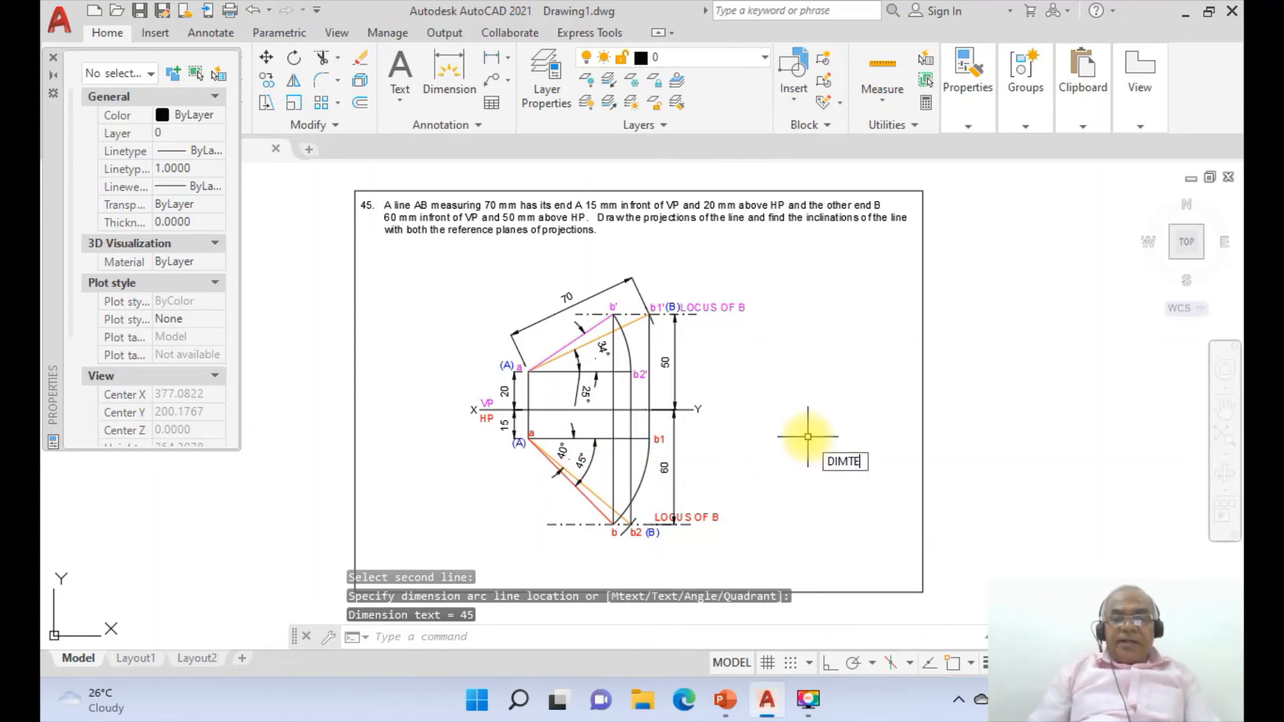
type("DIT")
key("Return")
left_click(597, 347)
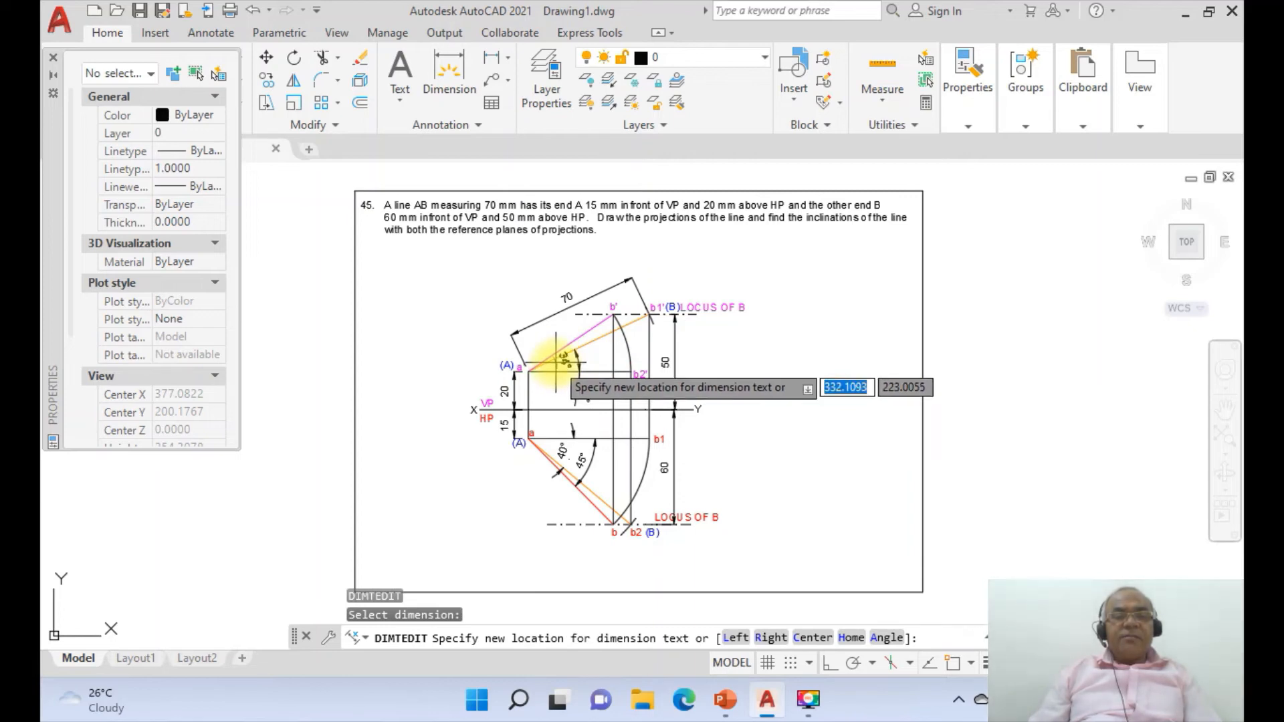
left_click(555, 362)
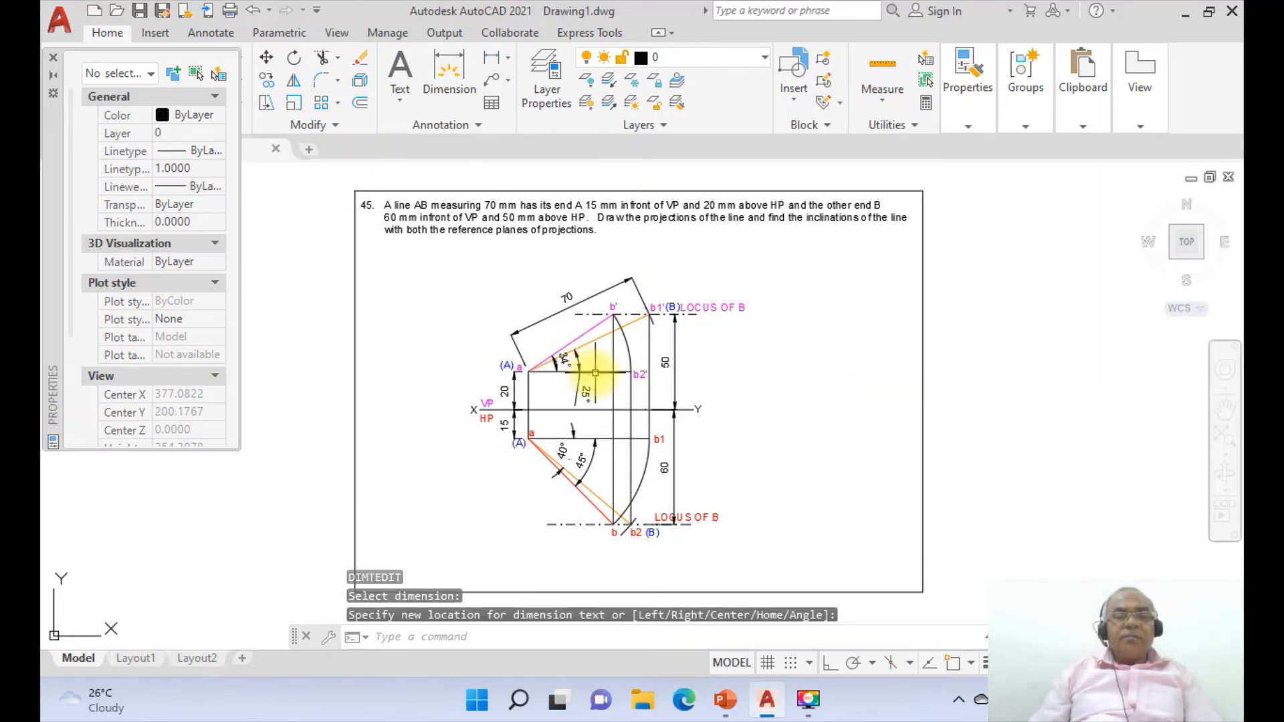
key("Return")
left_click(587, 385)
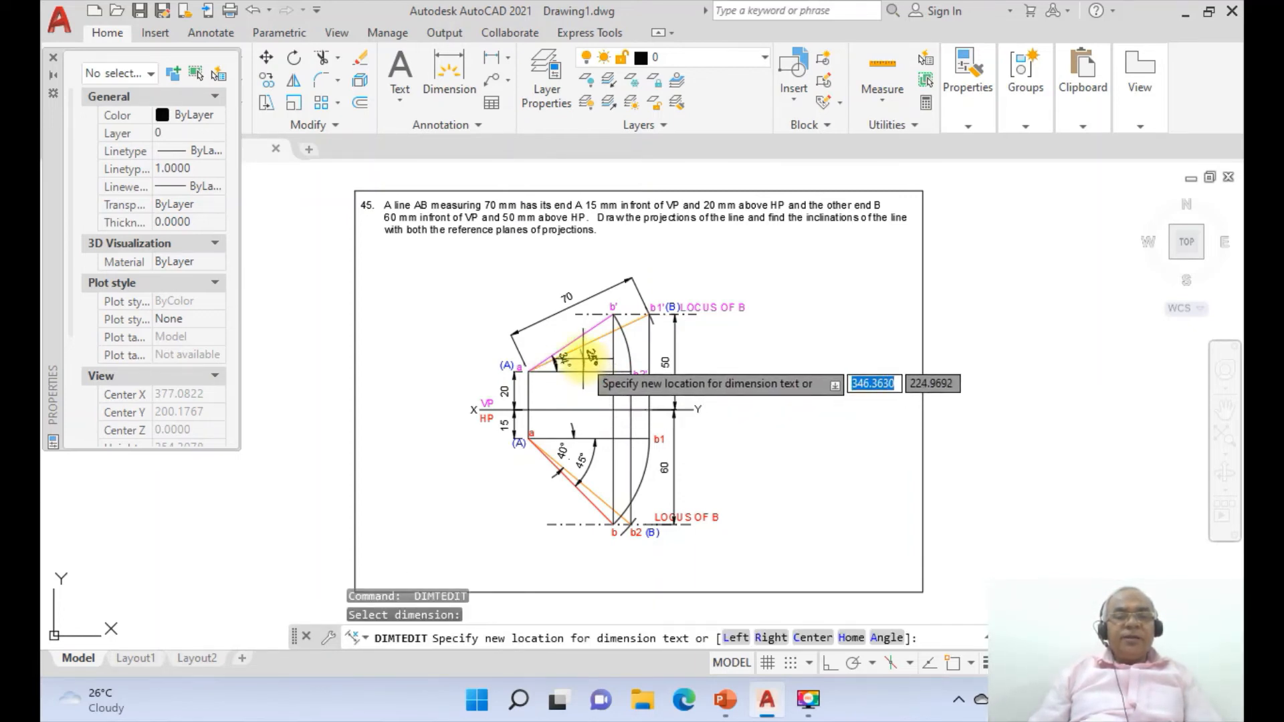
left_click(583, 362)
Move the 40° and 45° dimension texts below XY closer to end a, keeping the 40° arc innermost
key("Return")
left_click(558, 451)
left_click(559, 447)
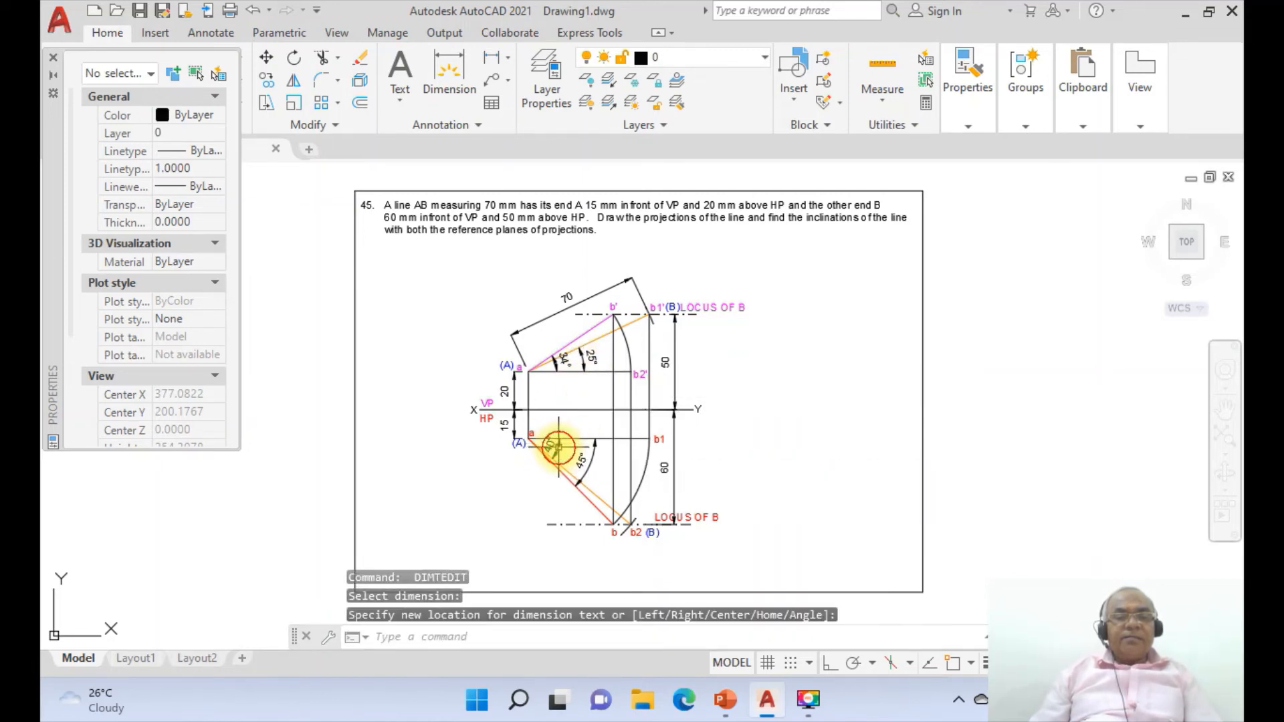
key("Return")
left_click(580, 460)
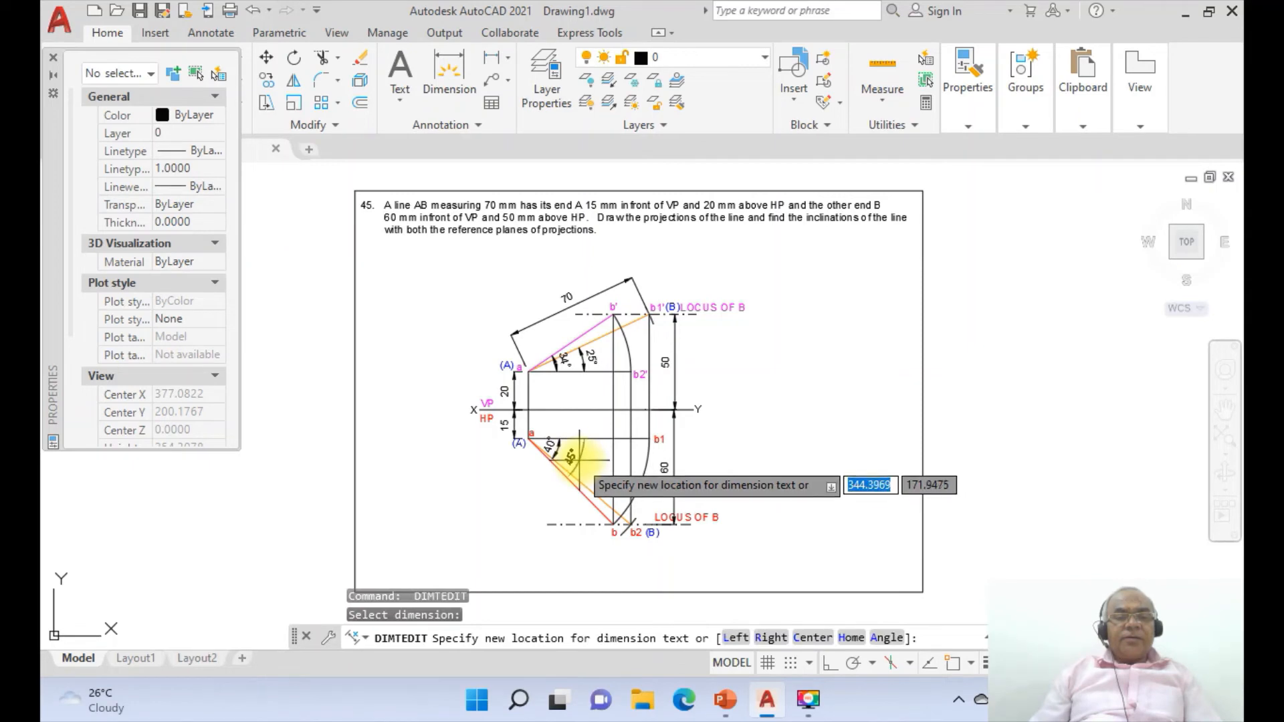
left_click(572, 459)
Explode the four angular dimensions
type("X")
key("Return")
left_click(588, 360)
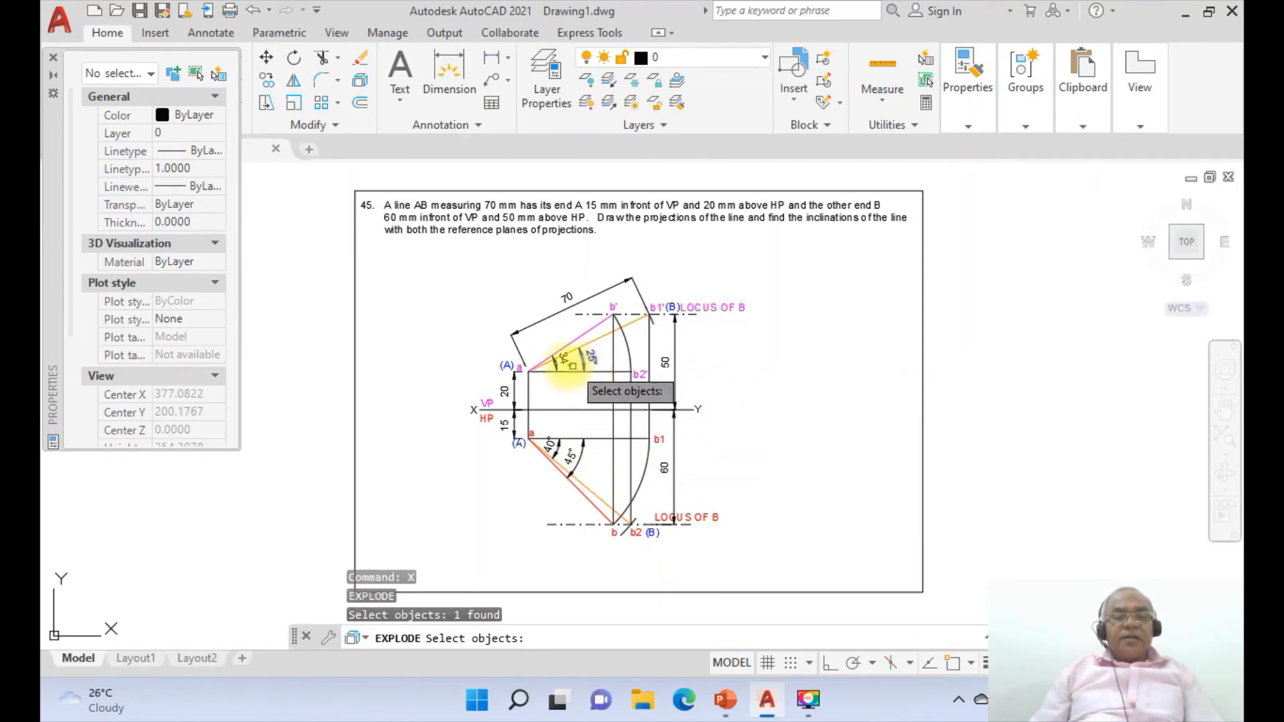
left_click(559, 361)
left_click(549, 447)
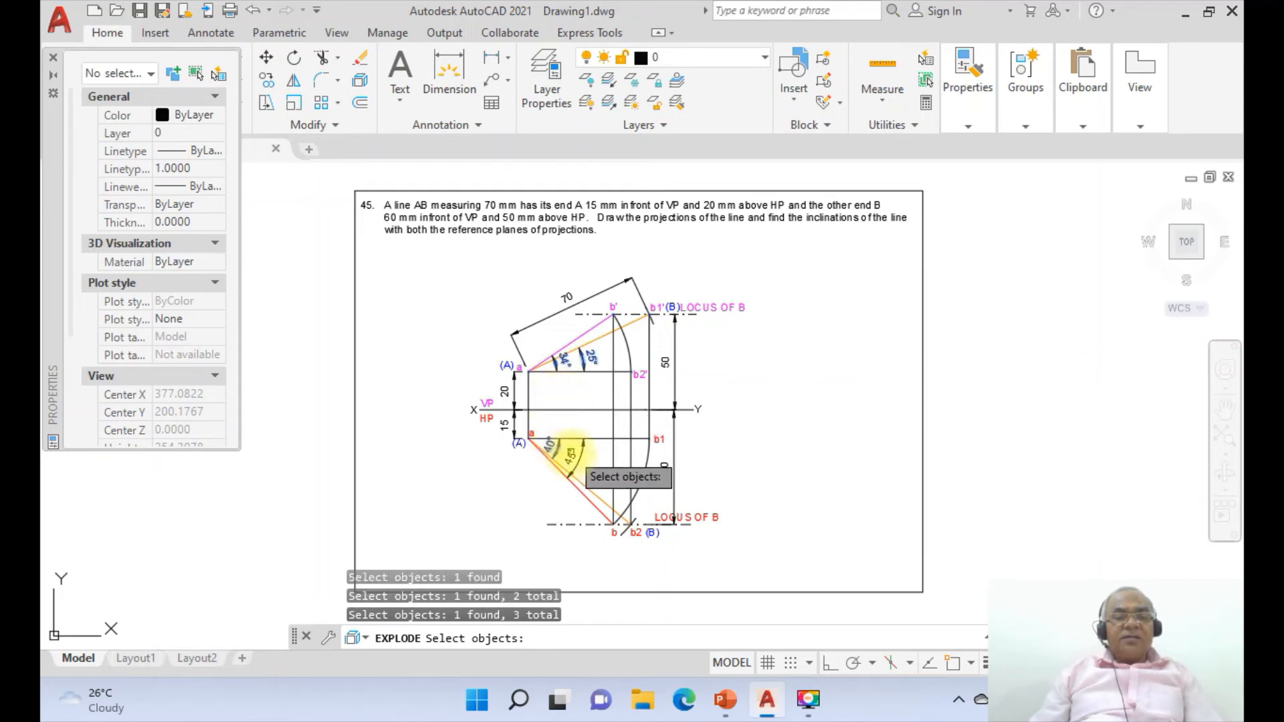
left_click(566, 454)
key("Return")
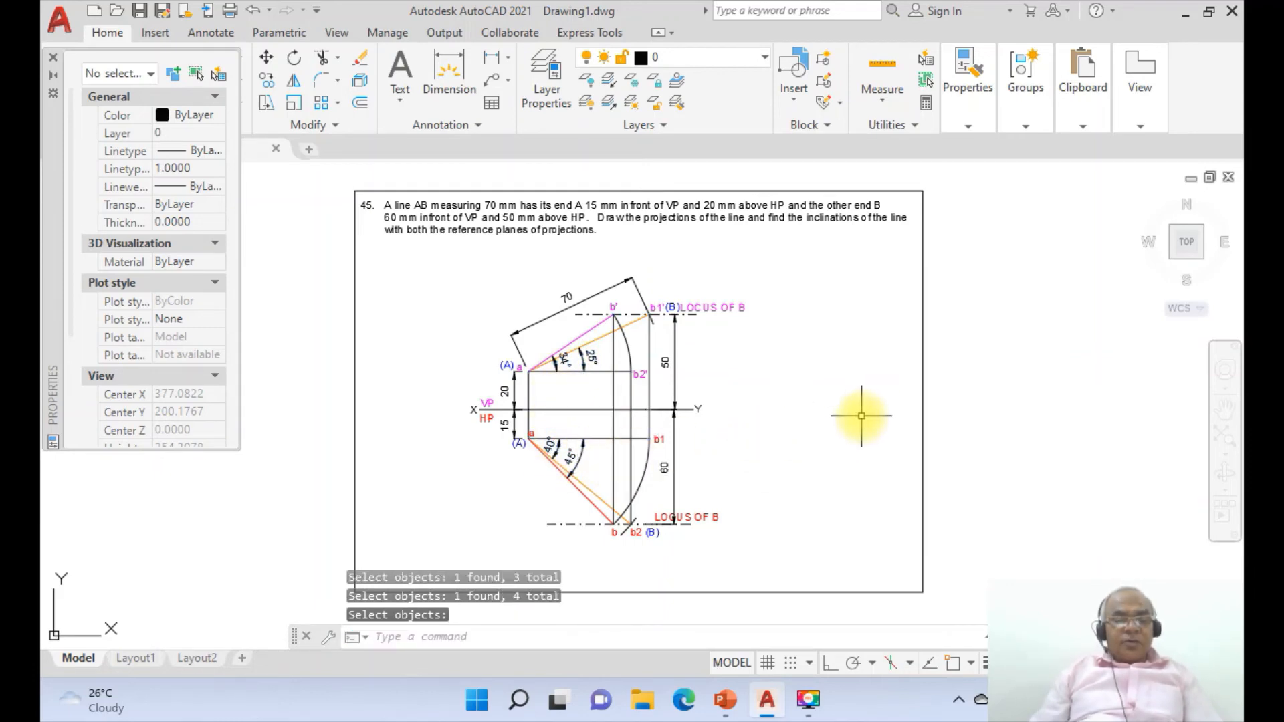
Erase the four angle value texts, leaving their arcs and arrowheads in place
type("e")
key("Return")
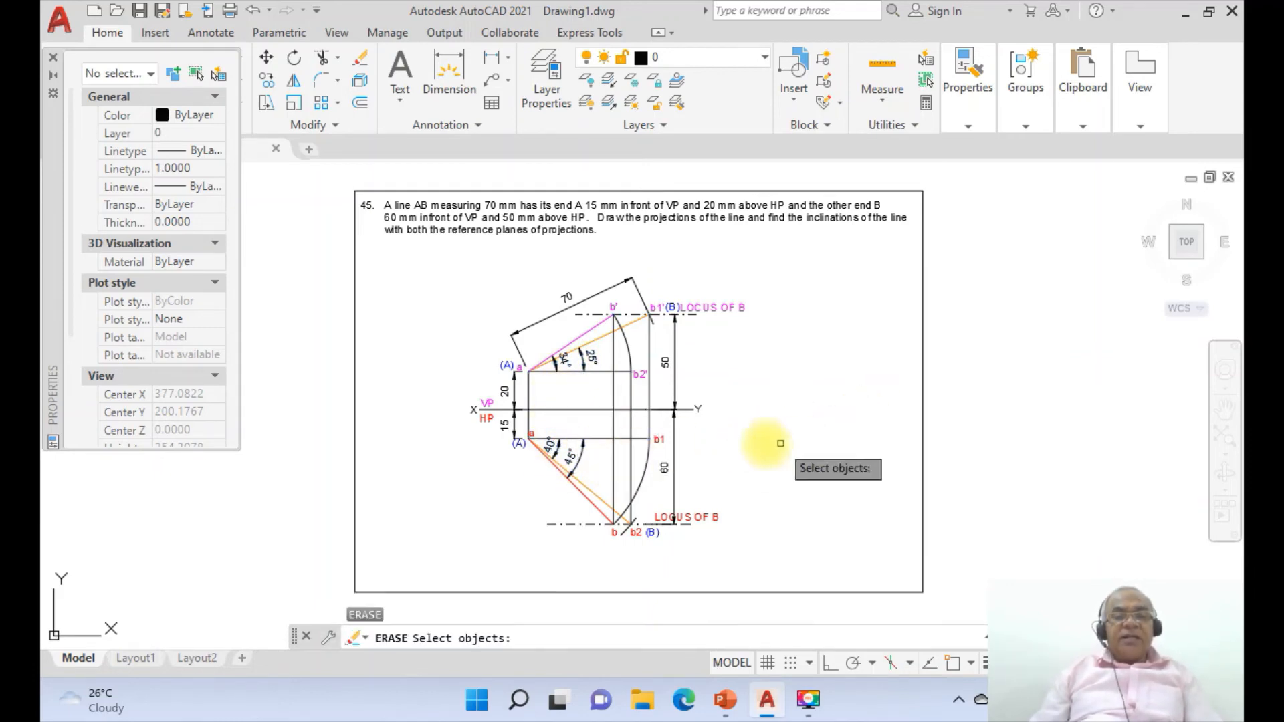
left_click(590, 360)
key("Return")
key("Return")
left_click(564, 361)
key("Return")
key("Return")
left_click(549, 446)
key("Return")
key("Return")
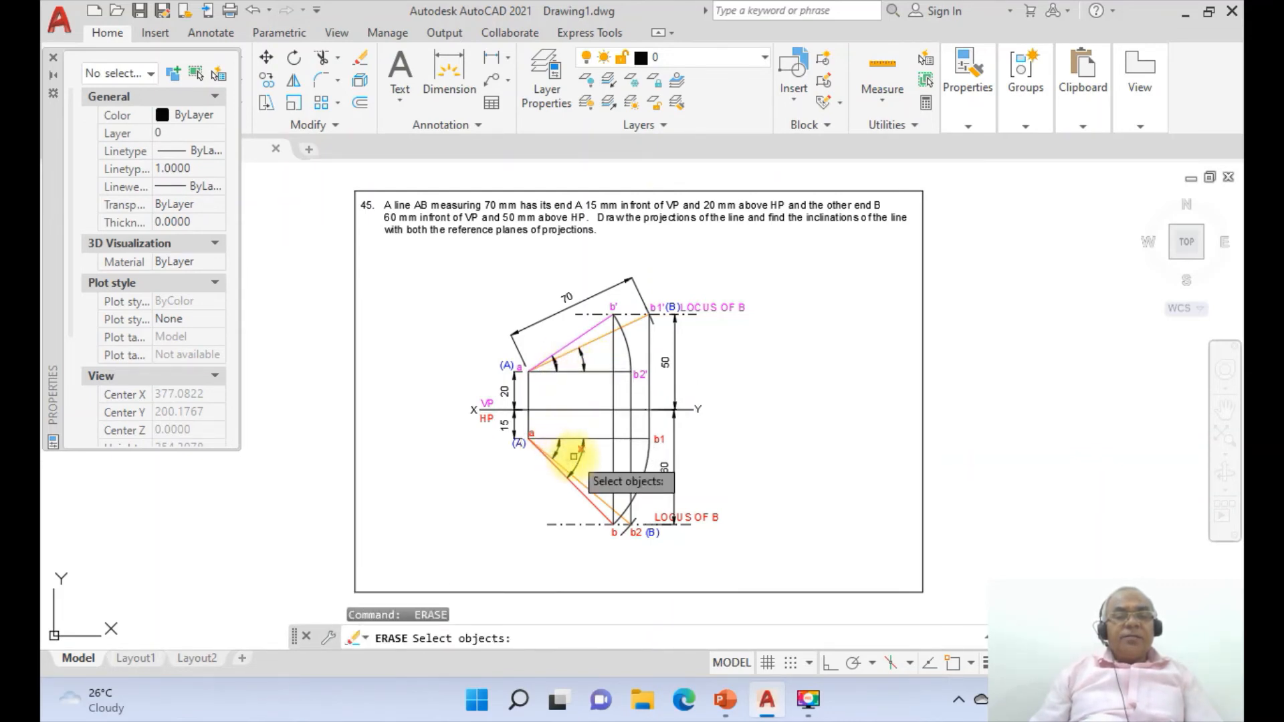
left_click(570, 454)
key("Return")
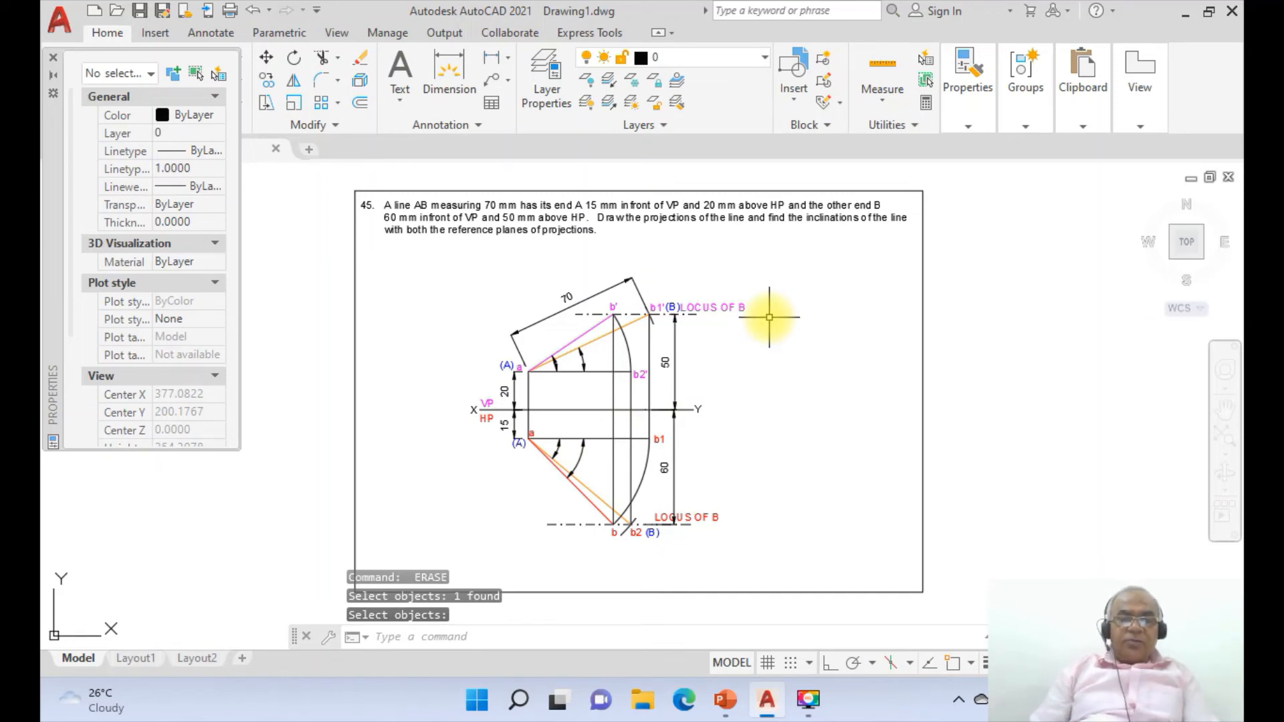
Add a multiline text θ in the Symbol font beside the outer angle arc above XY
type("mt")
key("Return")
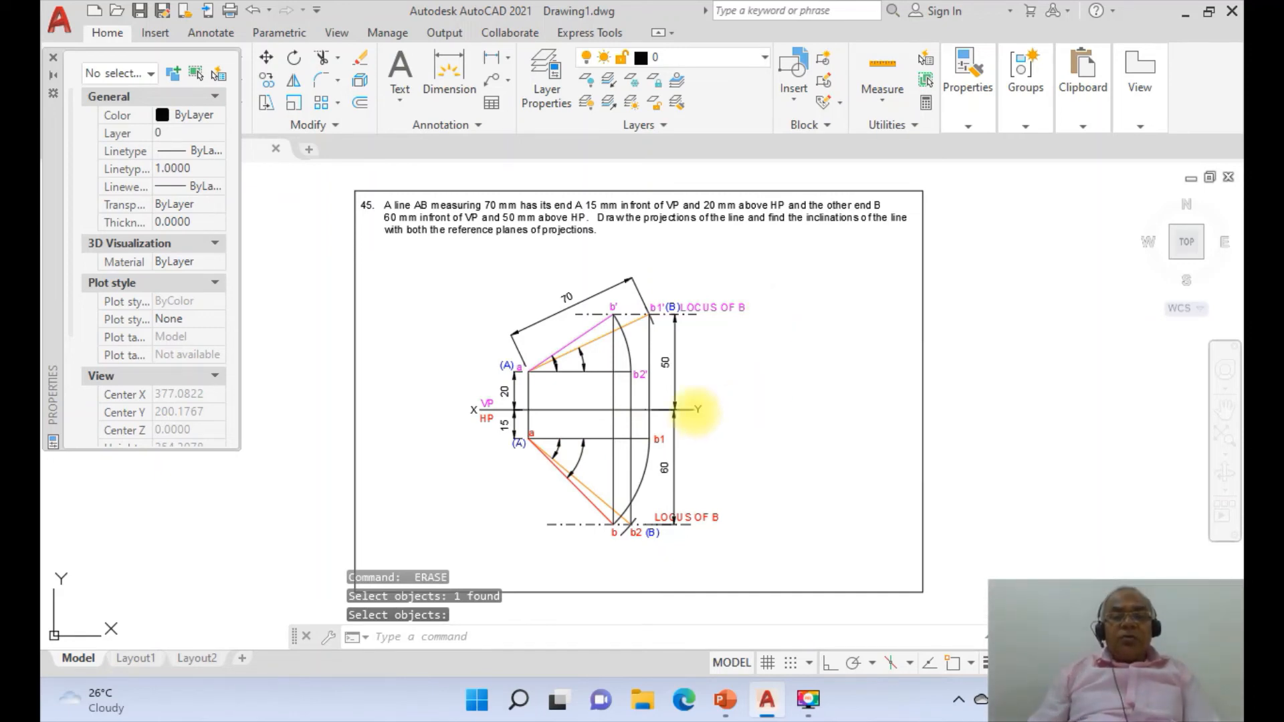
left_click(585, 356)
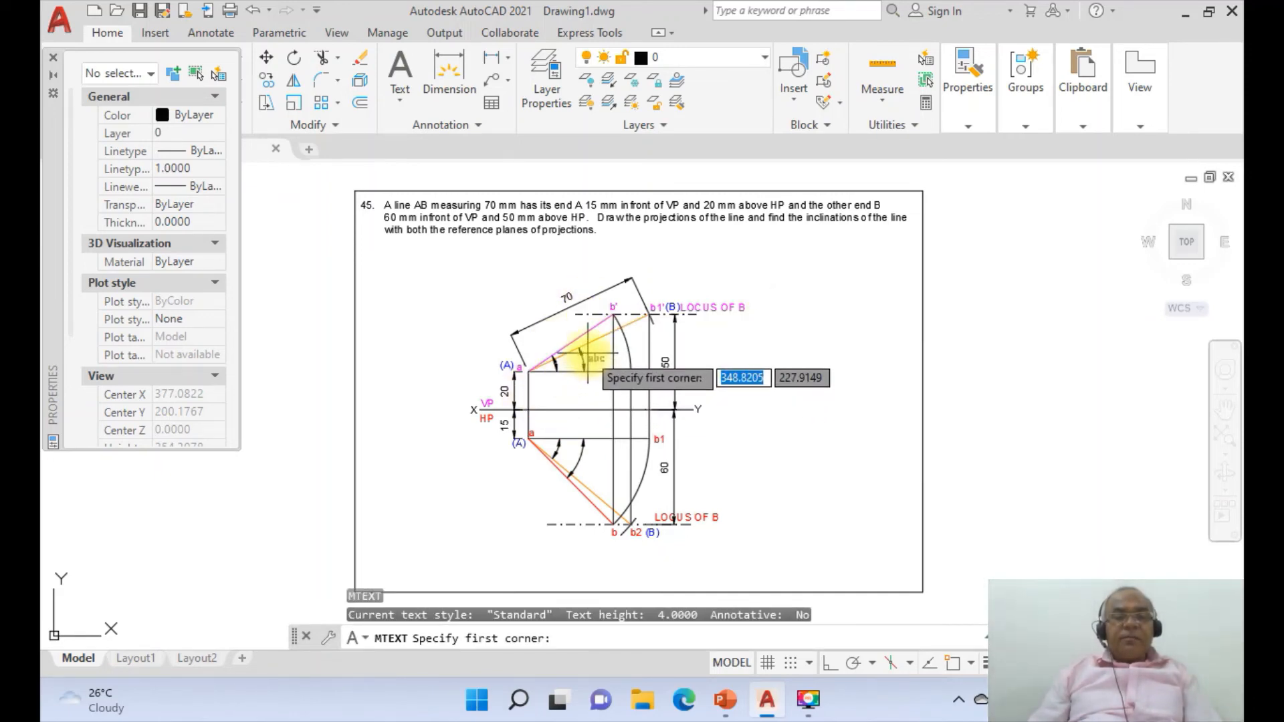
left_click(604, 367)
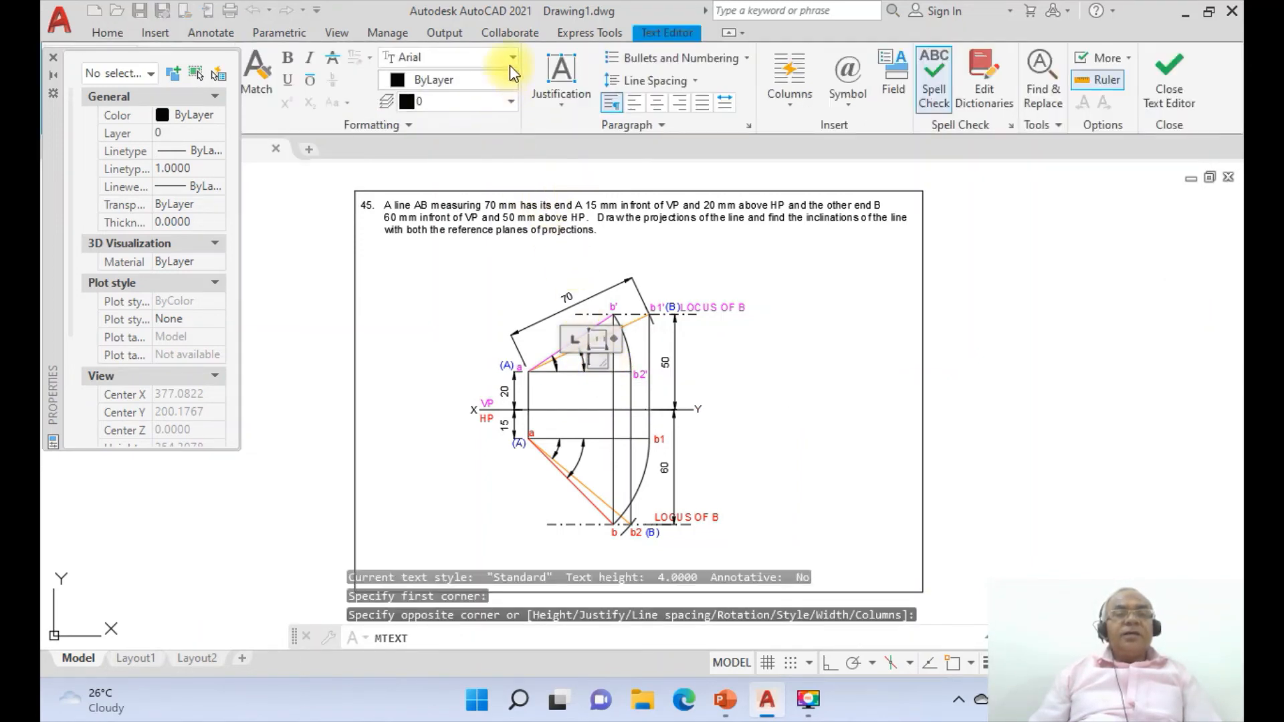
left_click(514, 59)
scroll(514, 58, "down", 15)
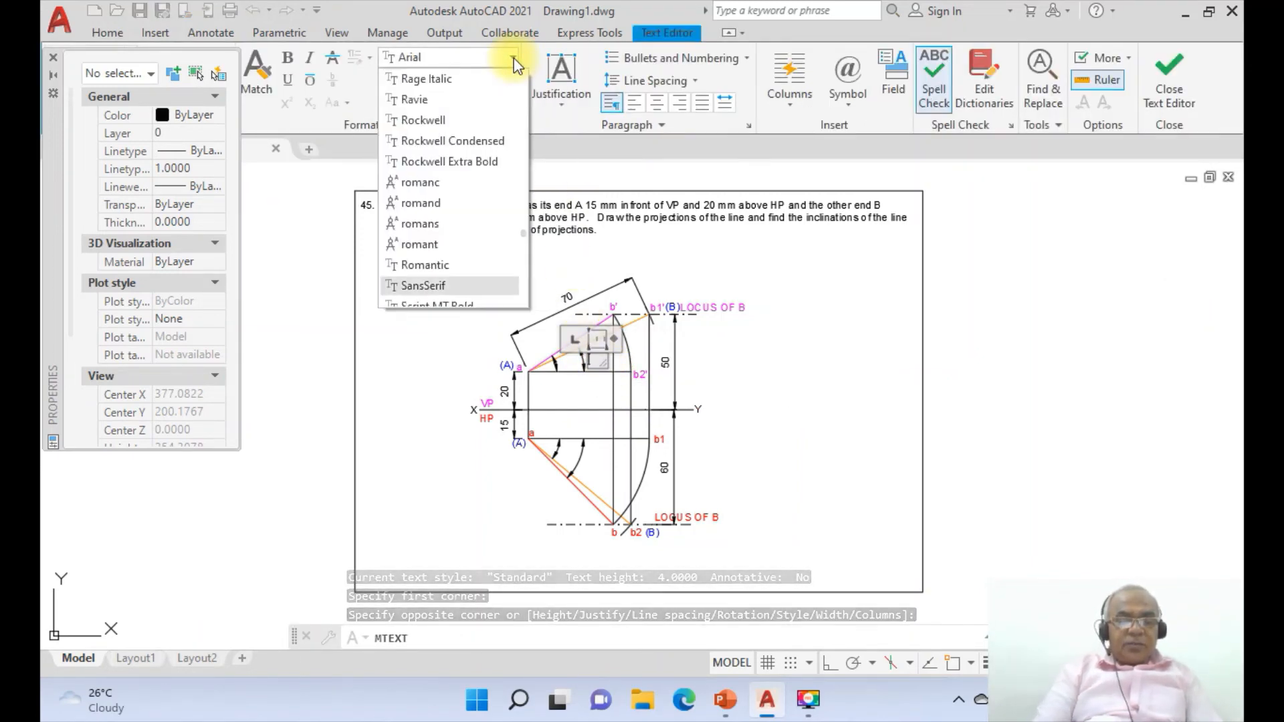
type("mb")
left_click(430, 286)
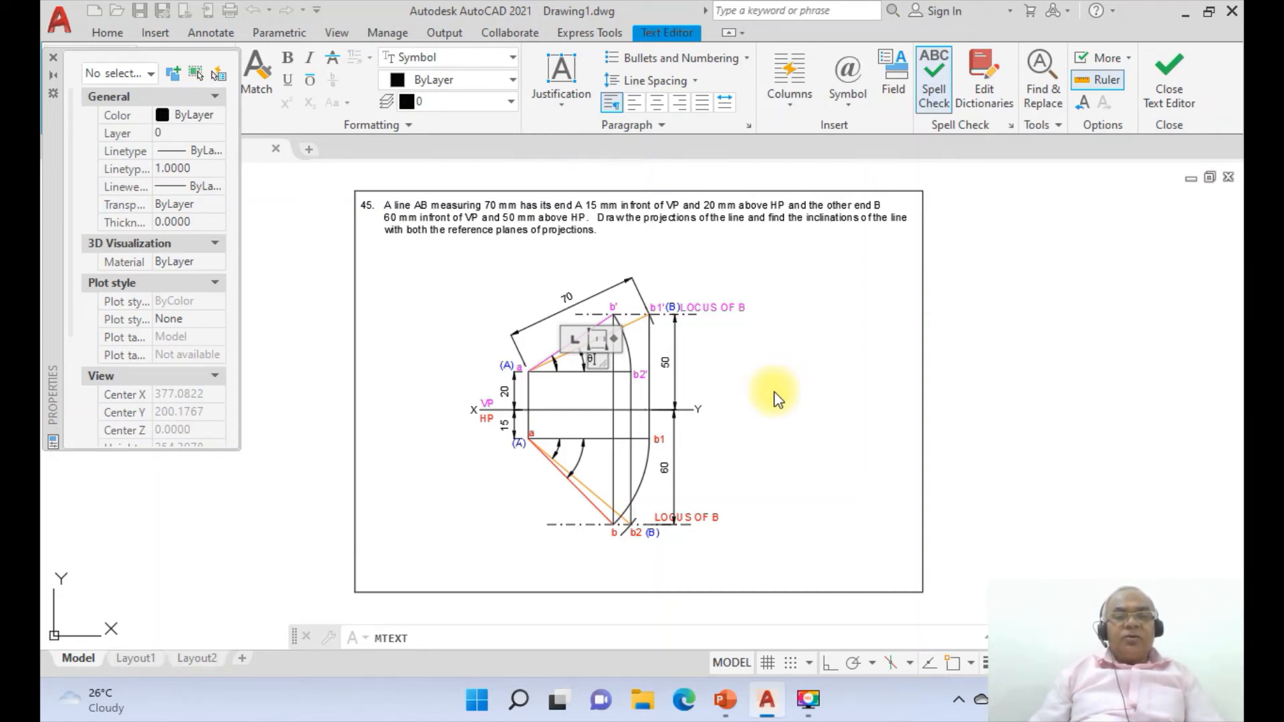
left_click(848, 366)
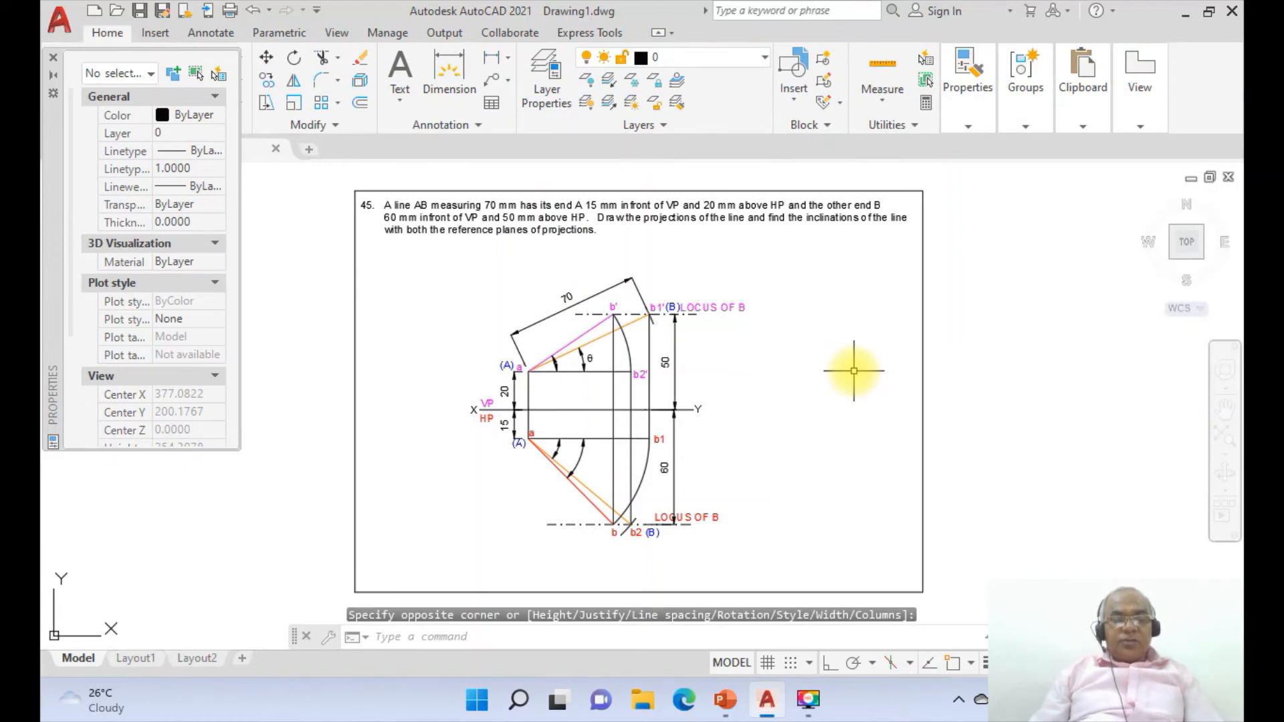
Copy the θ label to the inner angle arc above XY and to both angle arcs below XY
type("co")
key("Return")
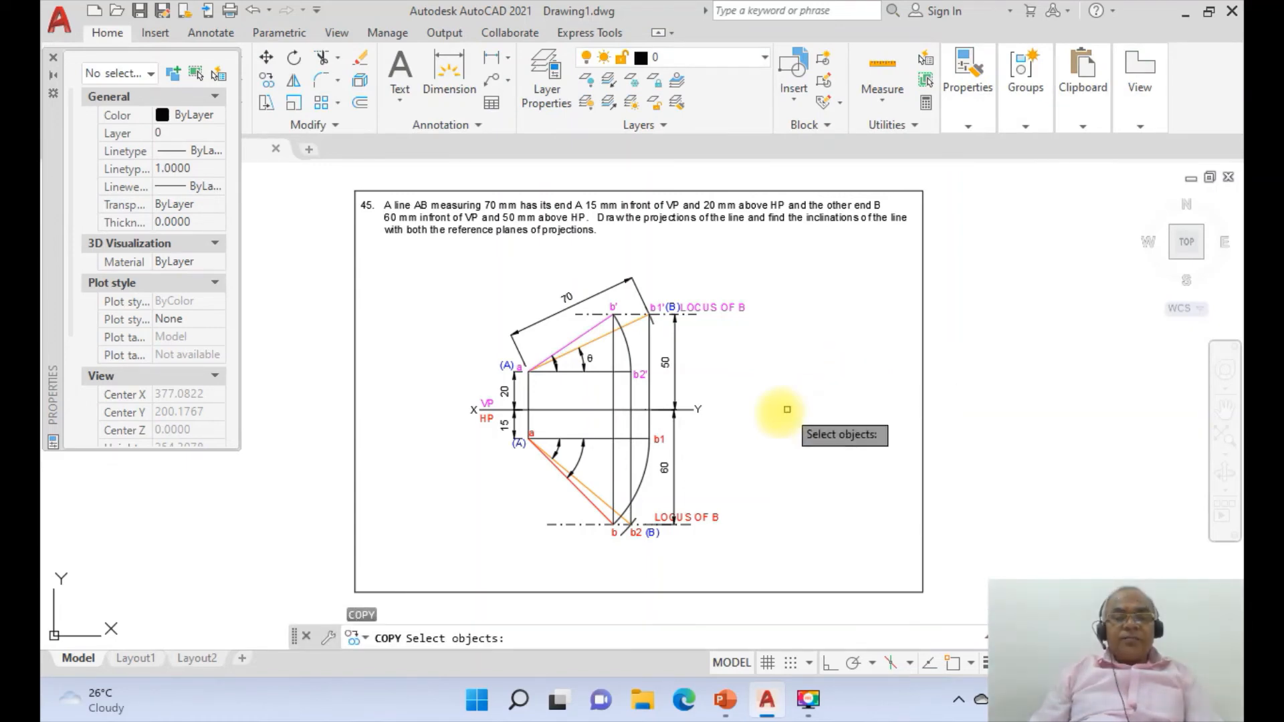
left_click(592, 360)
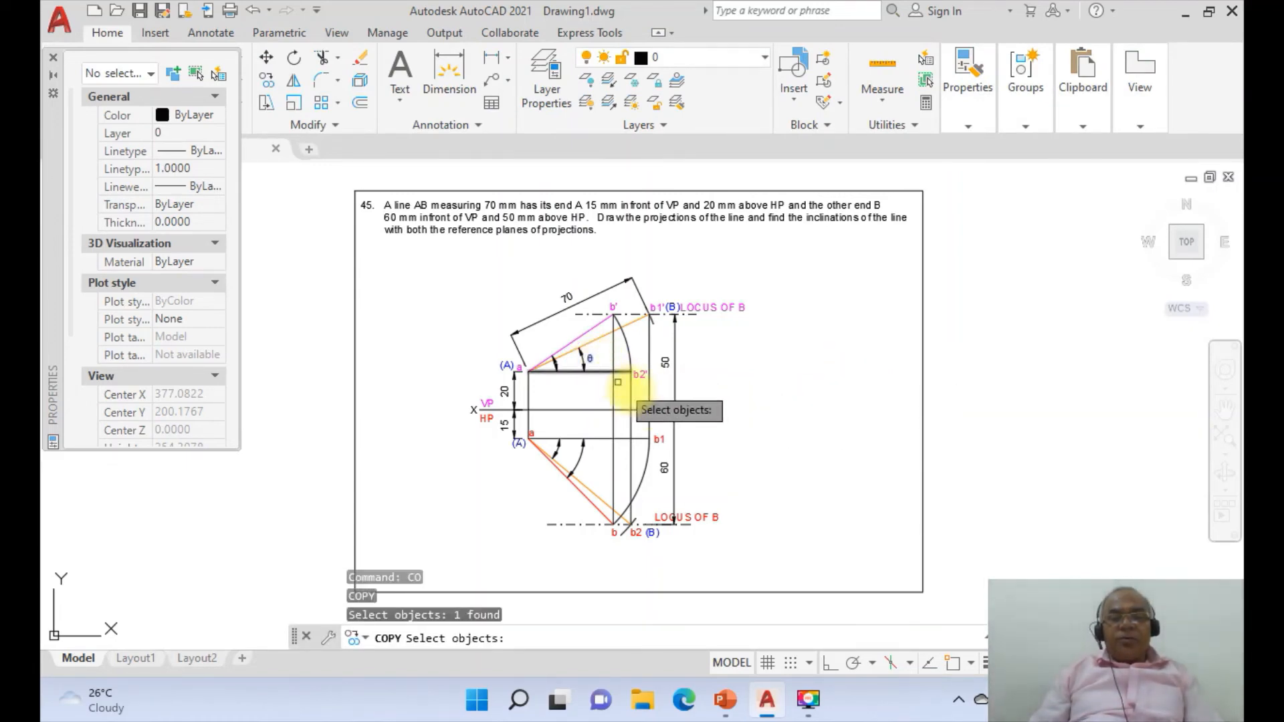
key("Return")
left_click(725, 416)
left_click(696, 421)
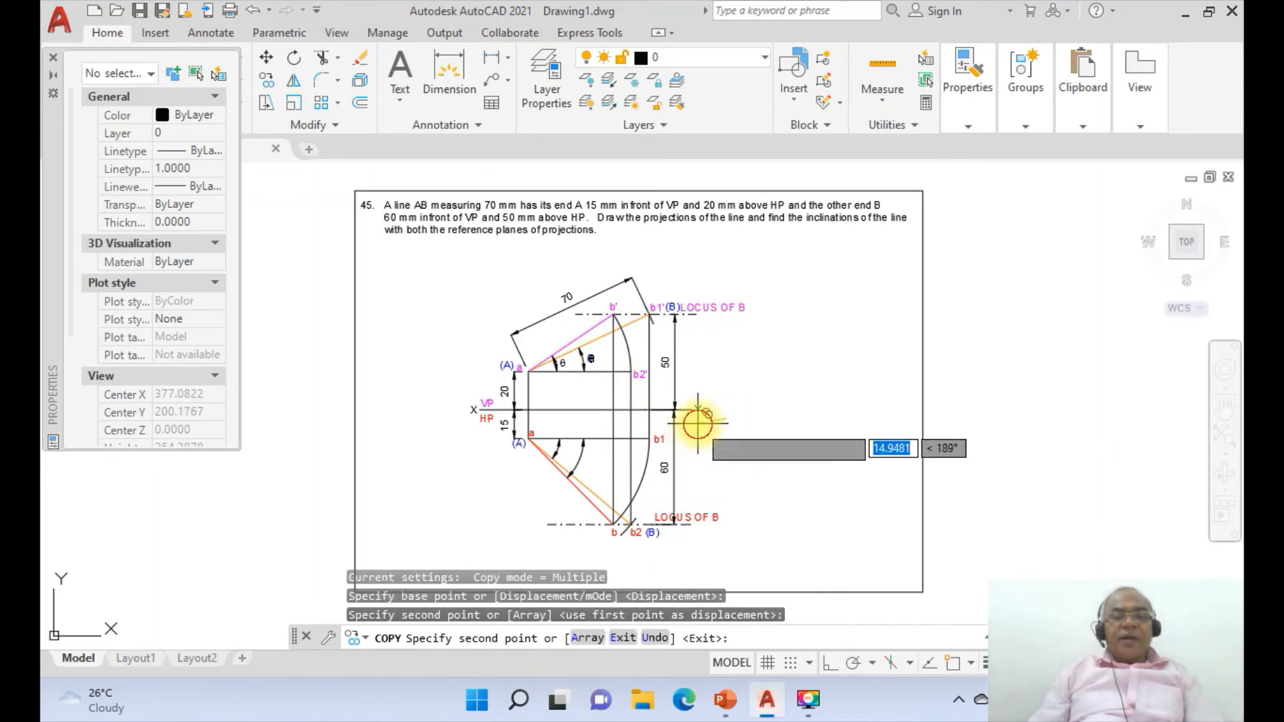
left_click(699, 512)
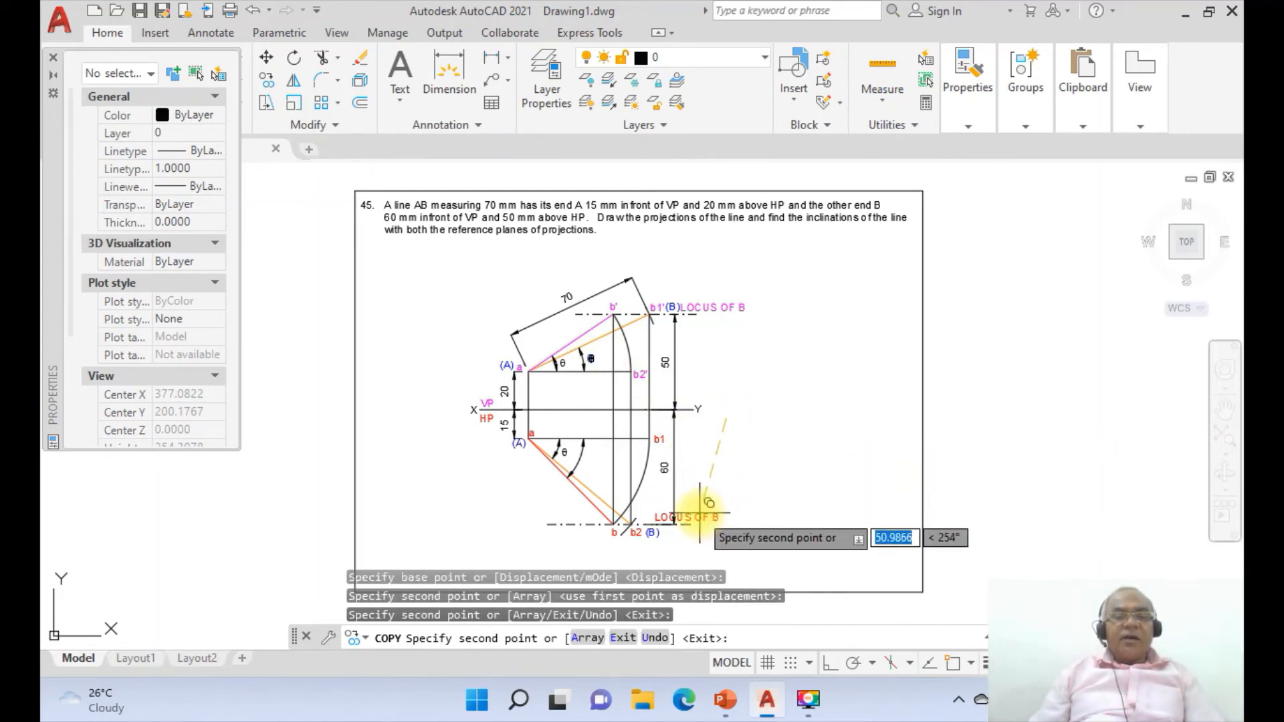
left_click(719, 523)
key("Return")
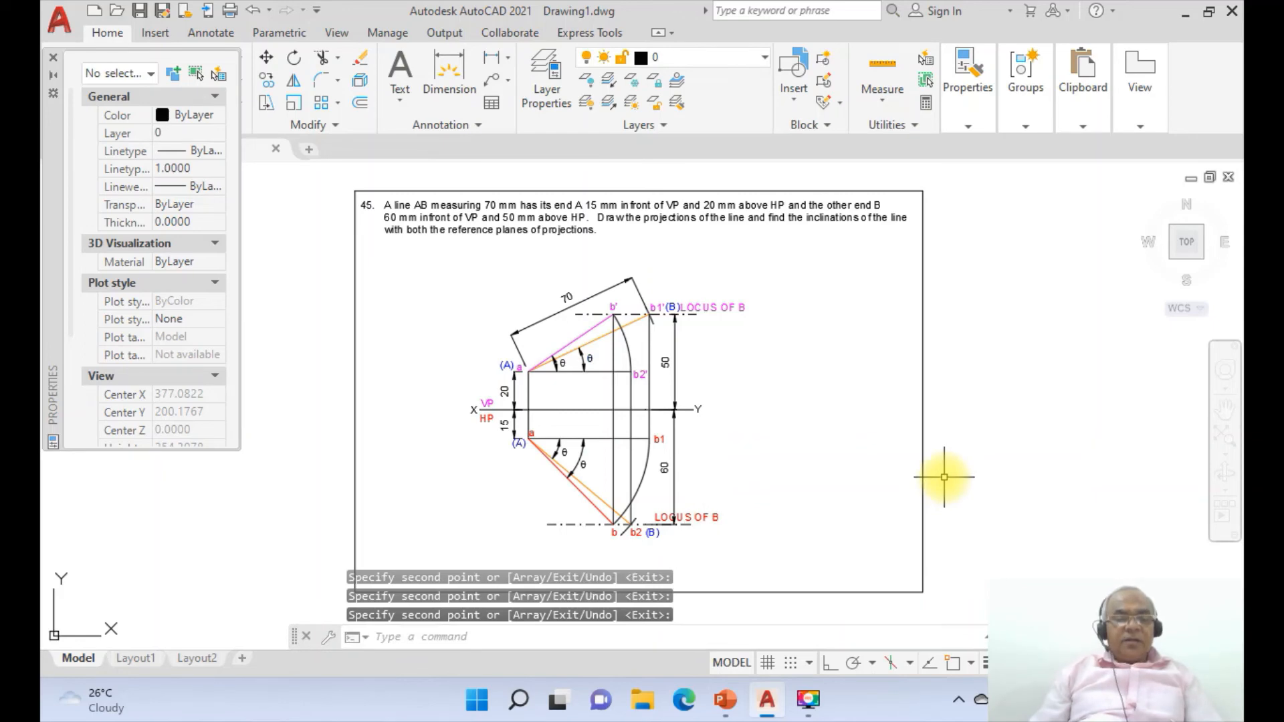
Change the copied labels to α at the inner arc above XY, and φ at the inner and β at the outer arc below
type("ddedit")
key("Return")
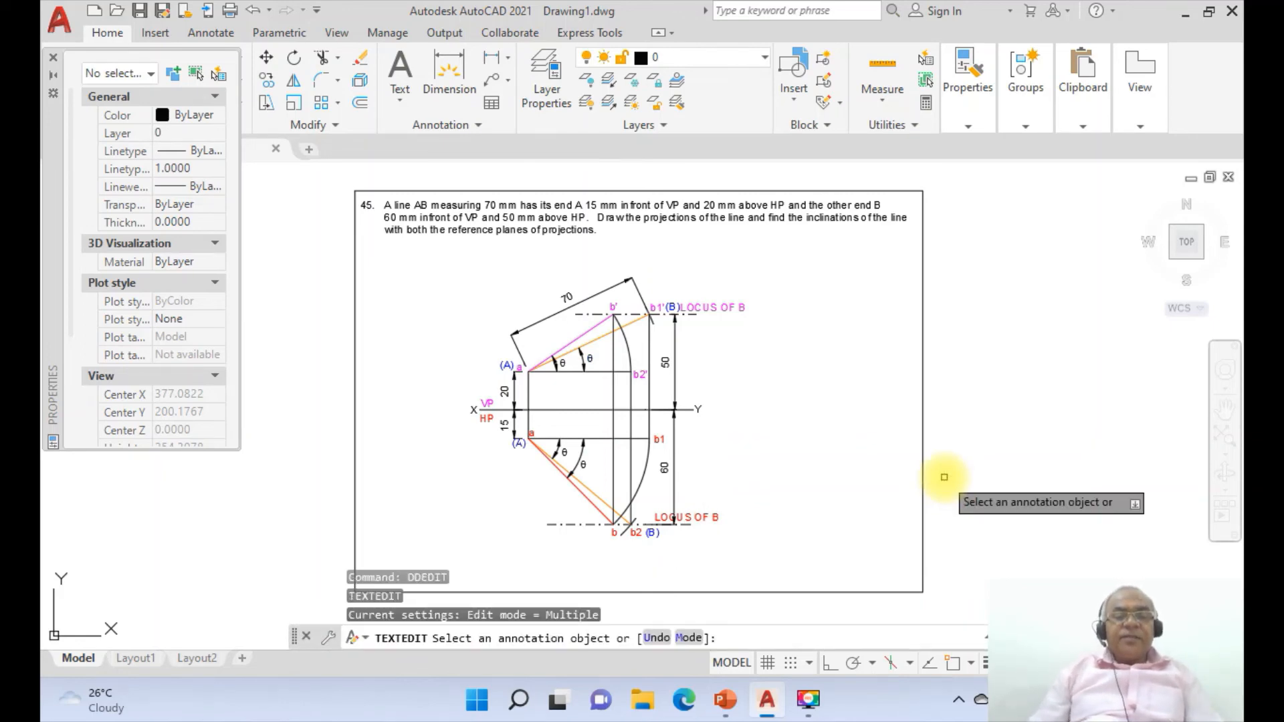
left_click(564, 363)
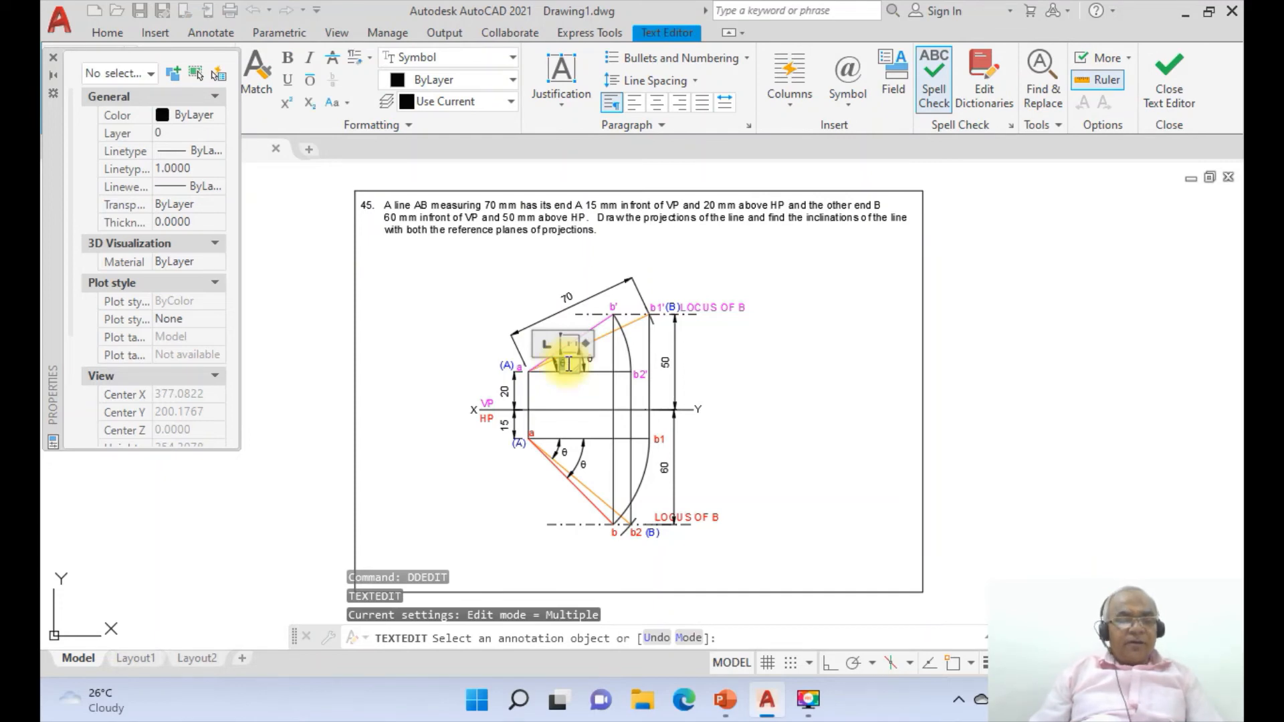
left_click(664, 457)
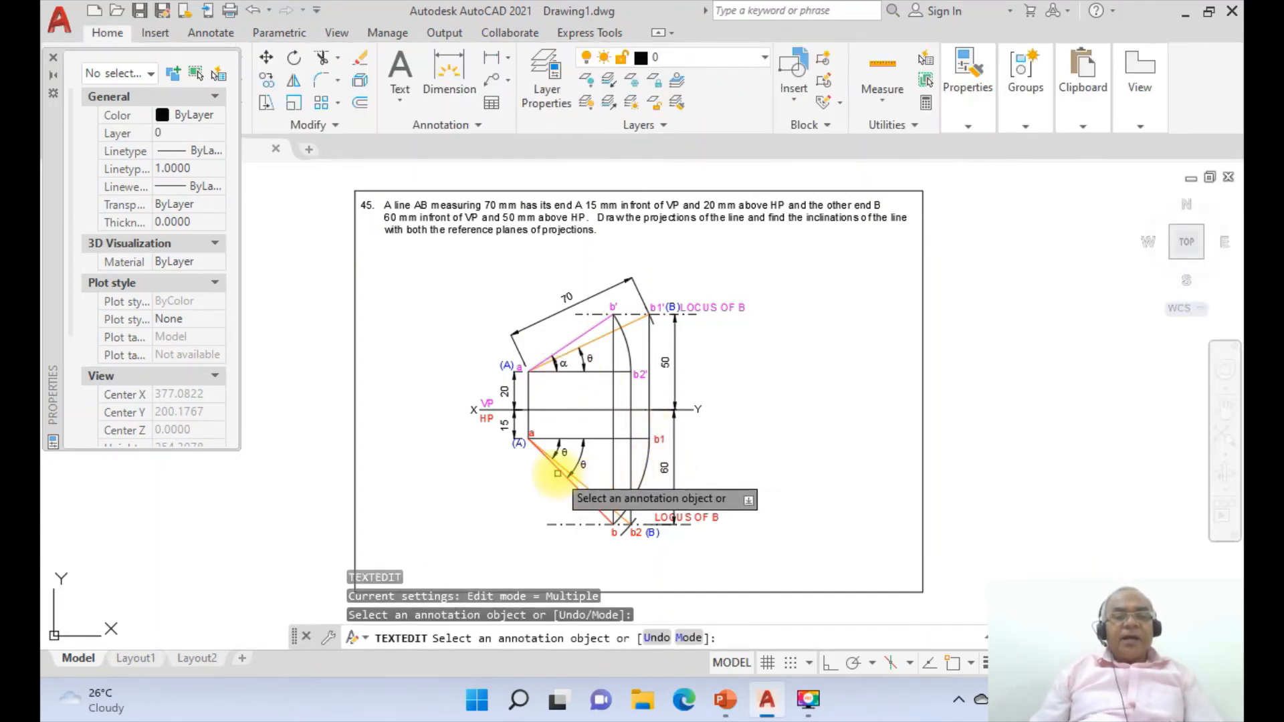
left_click(565, 457)
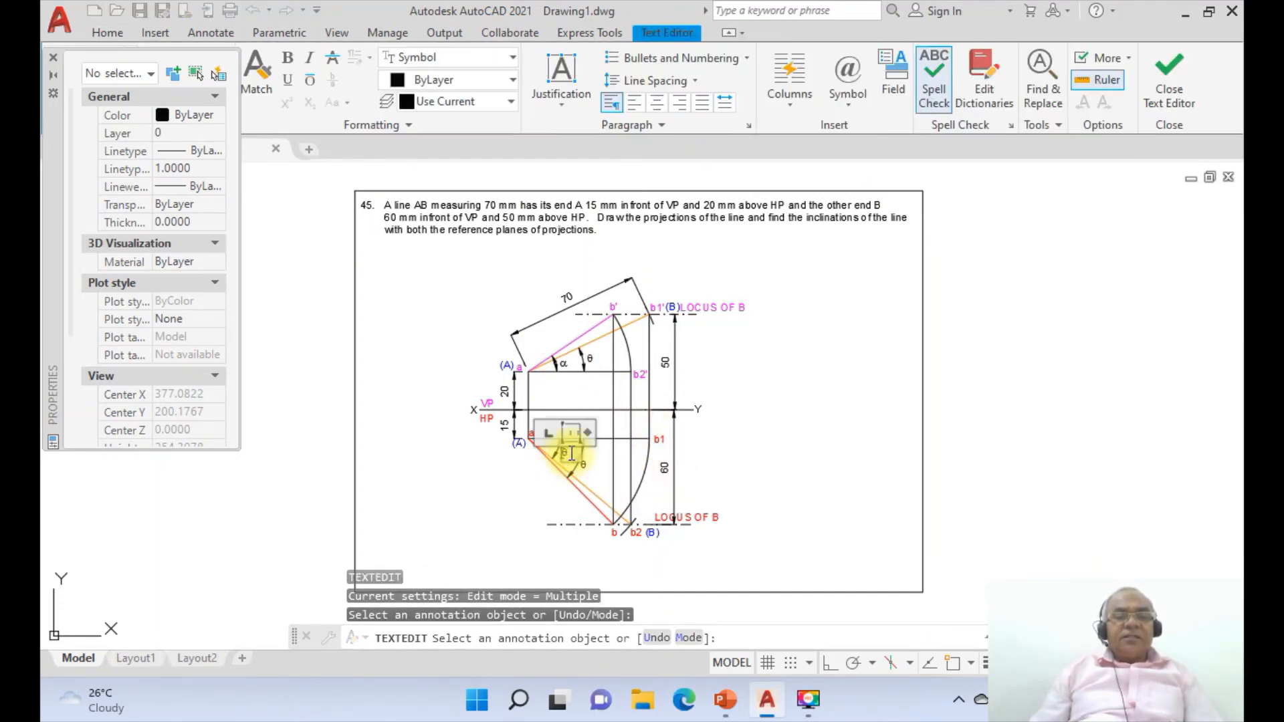
left_click(660, 516)
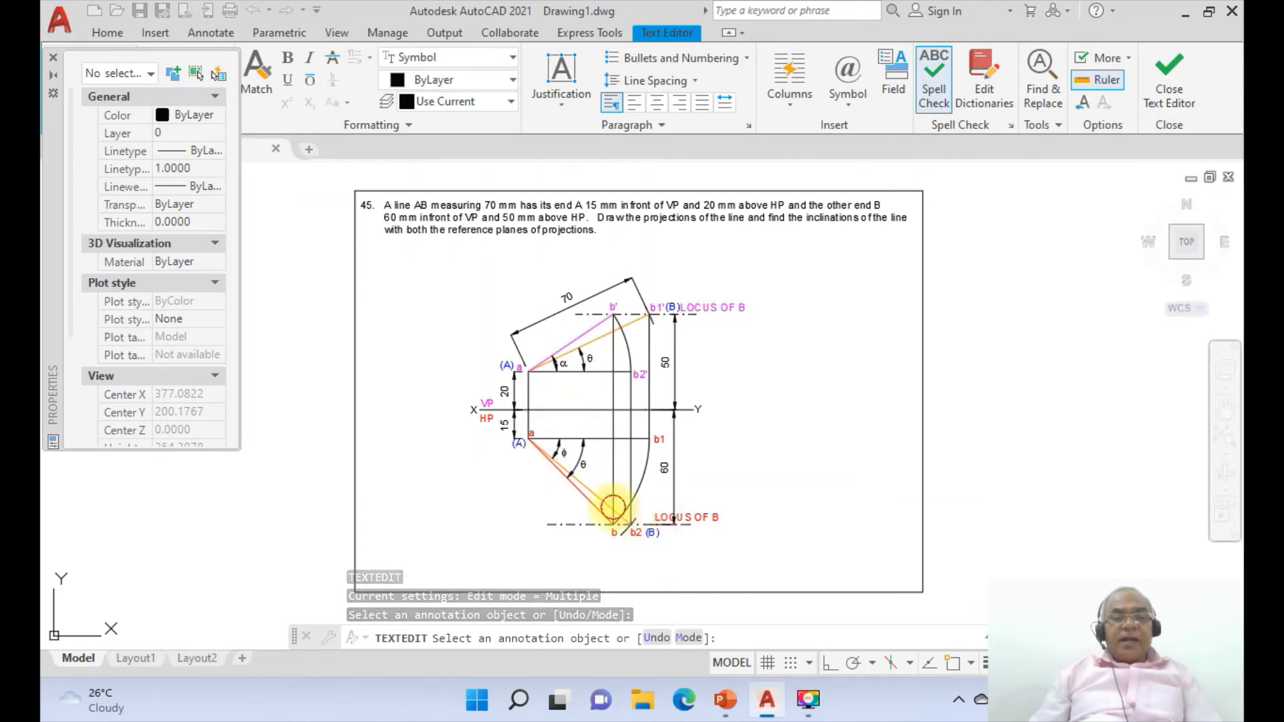
left_click(583, 469)
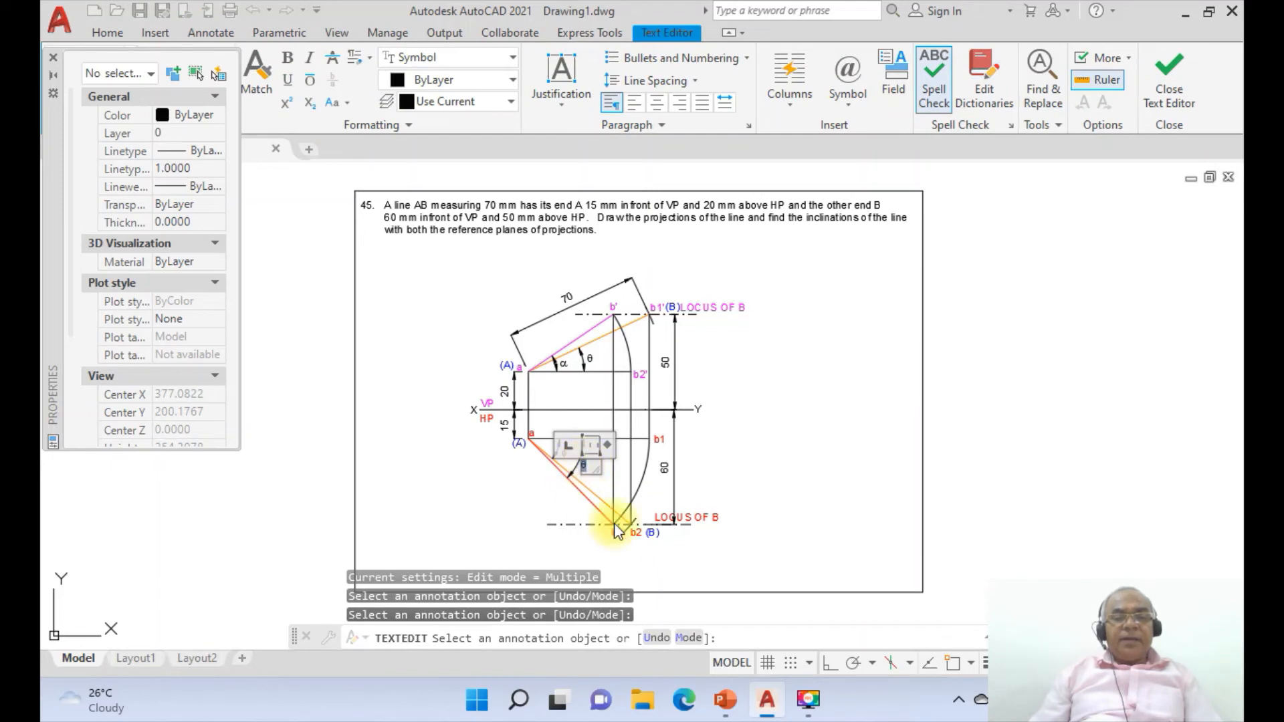
left_click(798, 461)
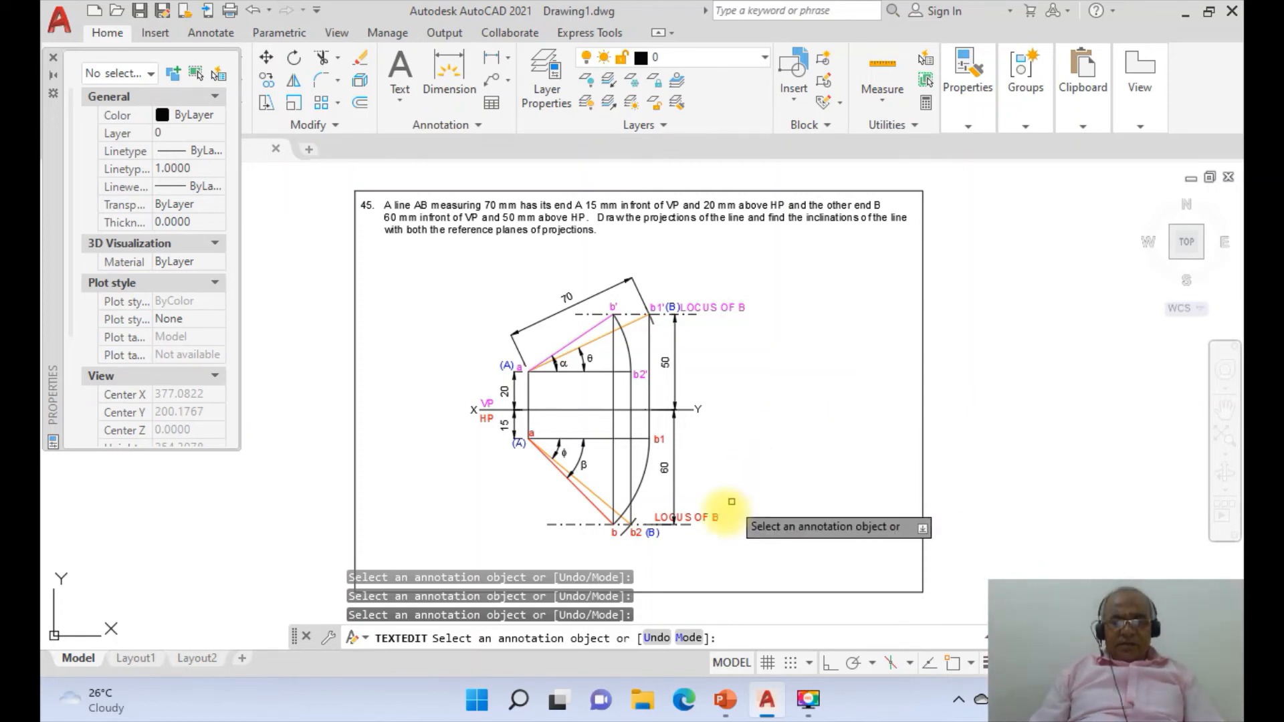
Switch to PowerPoint to check the answers table for problem 45, return to AutoCAD and end the text editing
left_click(725, 700)
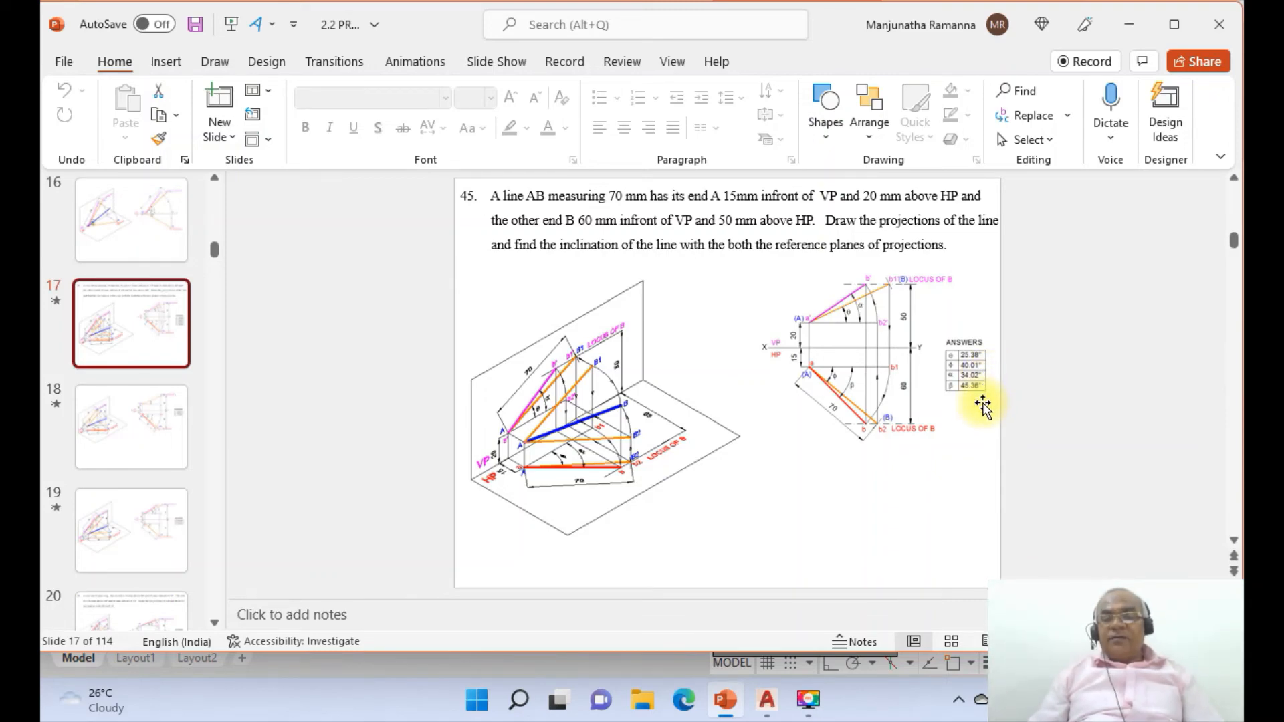
left_click(756, 701)
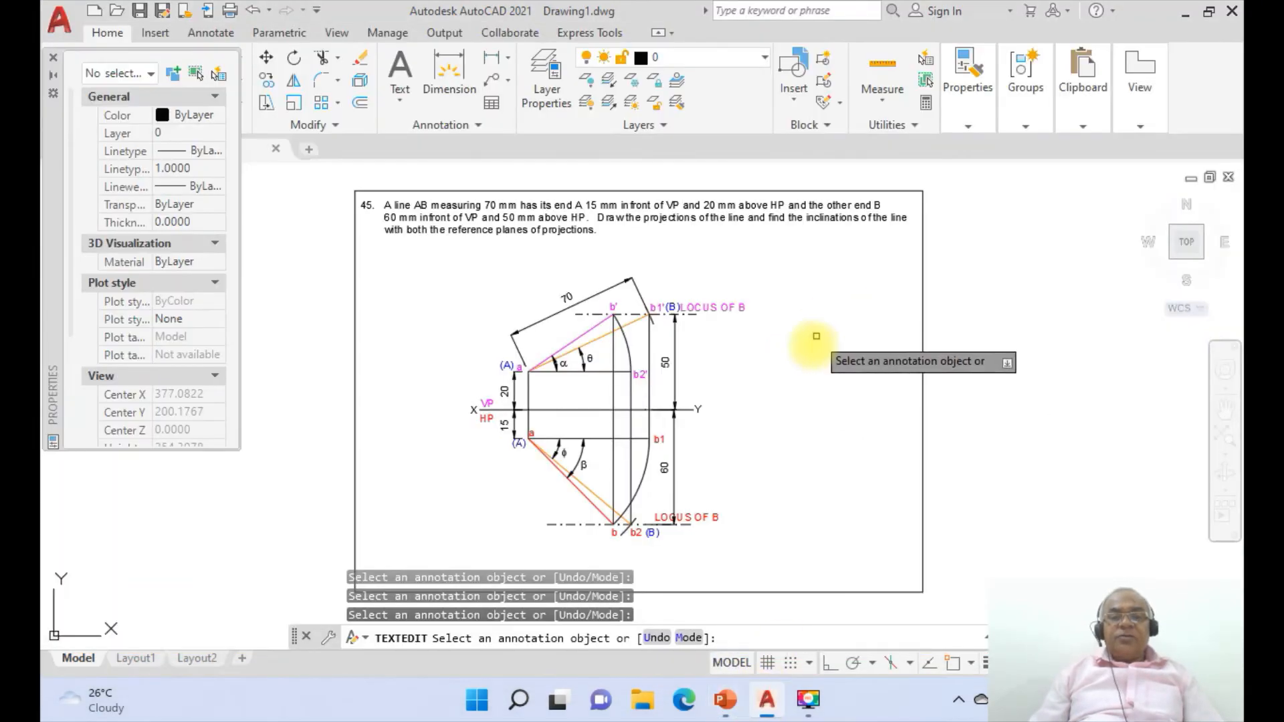
key("Escape")
key("Escape")
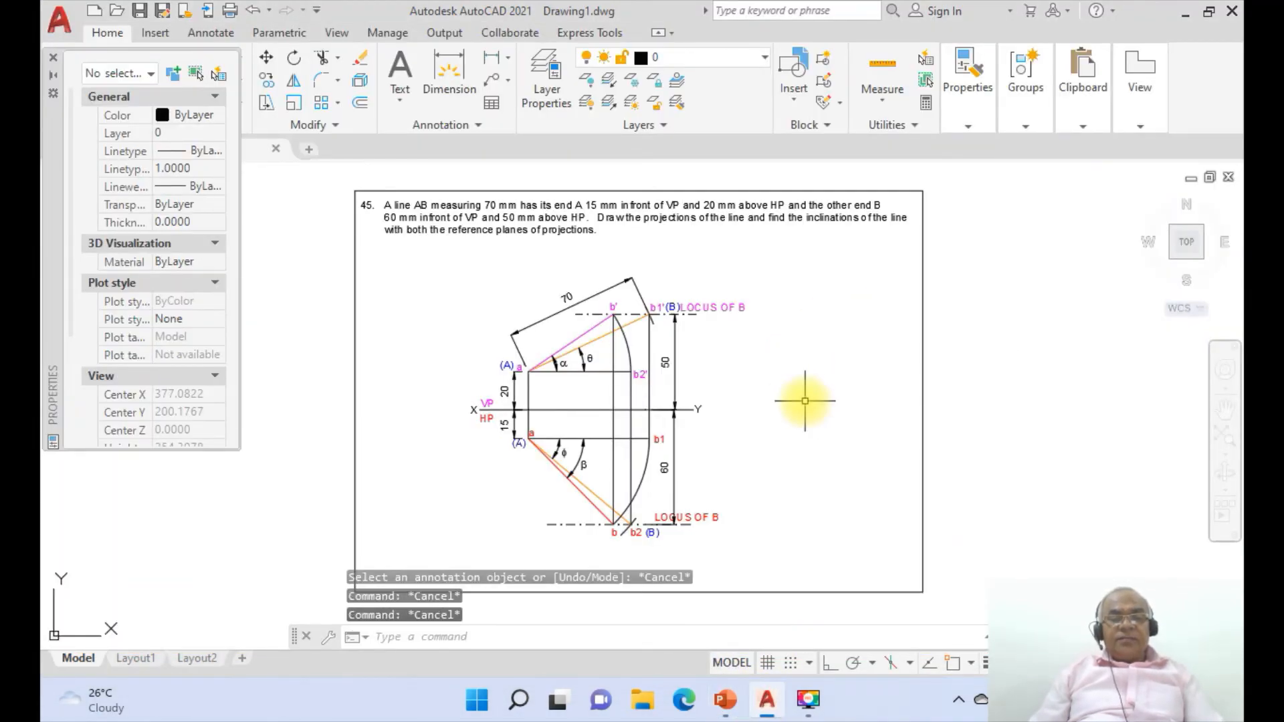
Set the angular dimension precision of the Standard dimension style to 0.00
type("ddim")
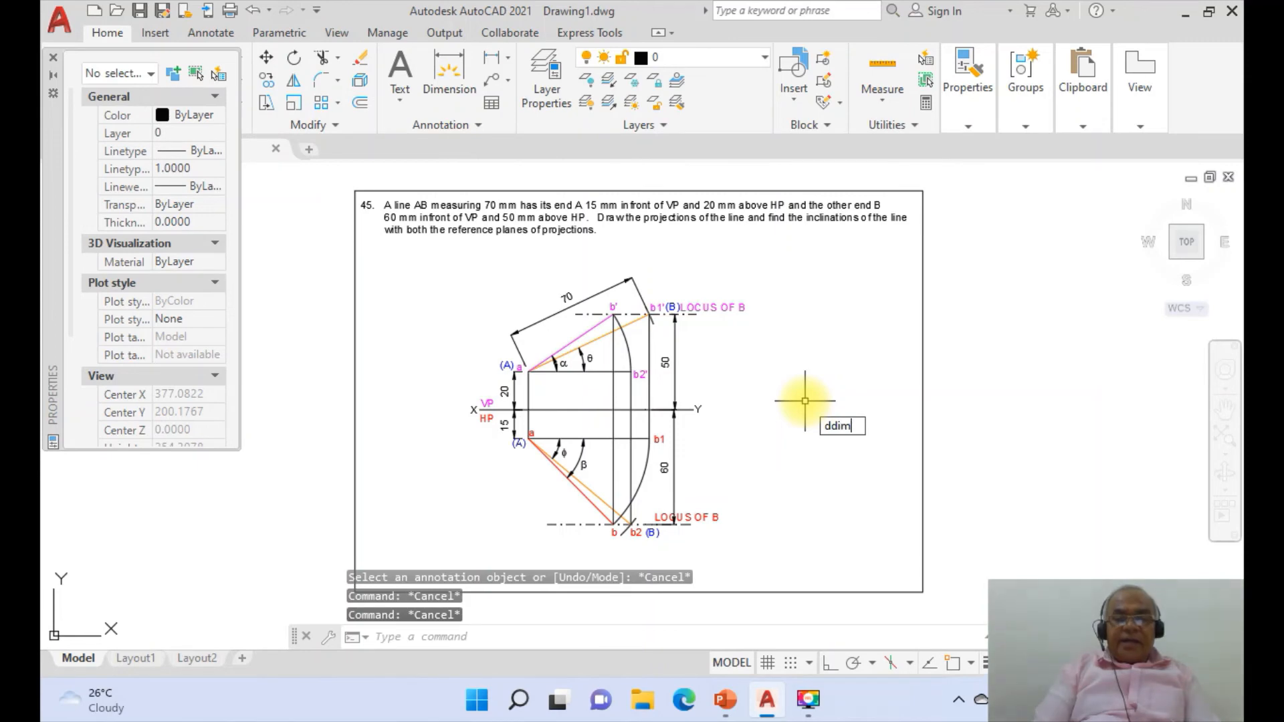
key("Return")
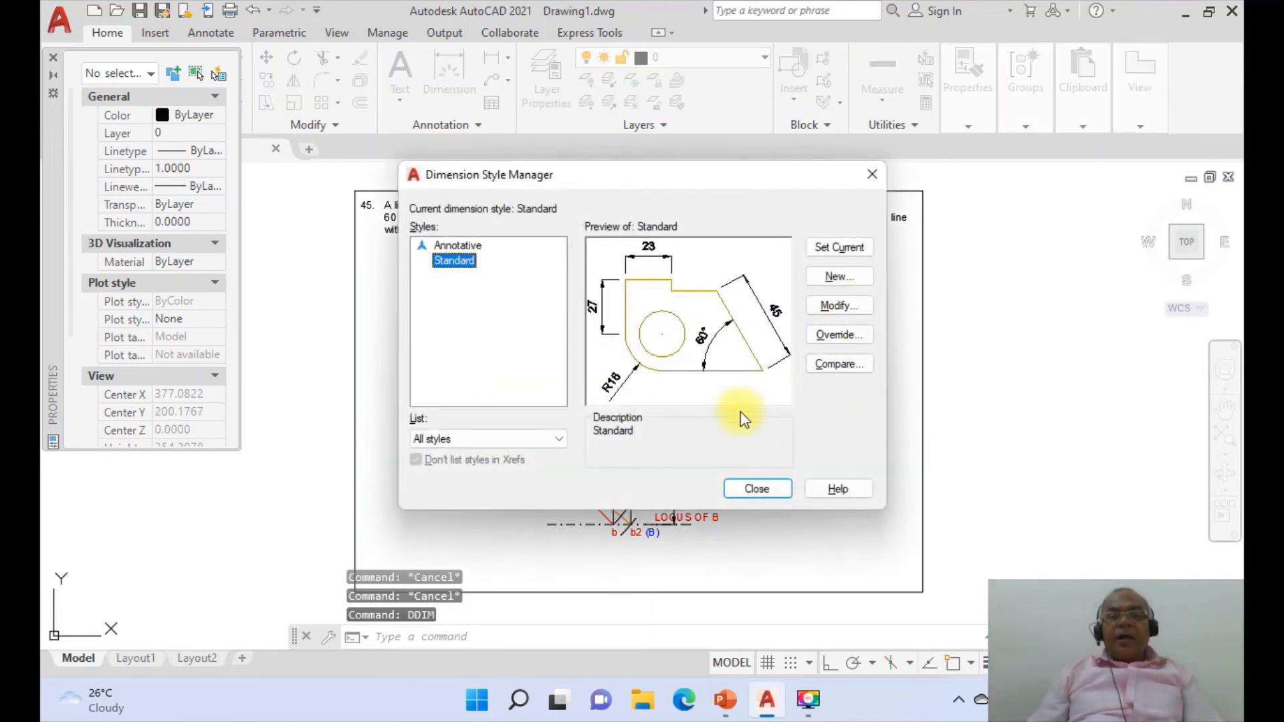
left_click(821, 304)
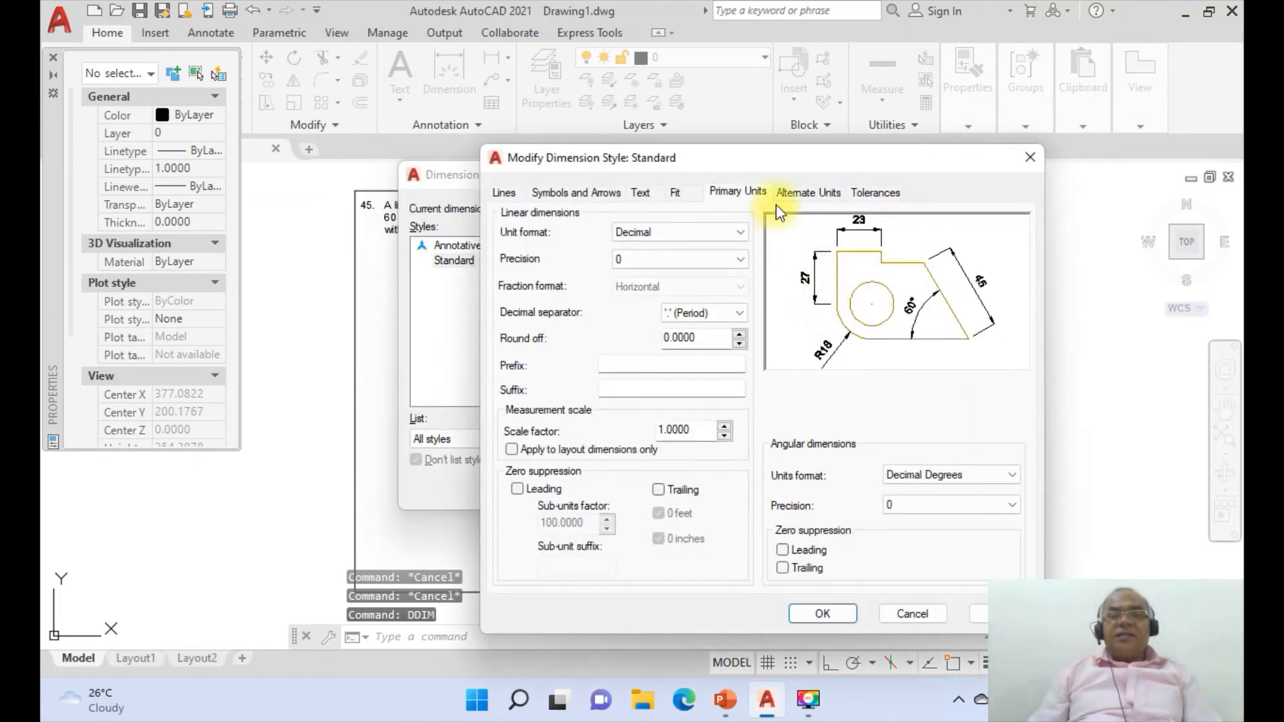
left_click(934, 475)
left_click(935, 473)
left_click(909, 507)
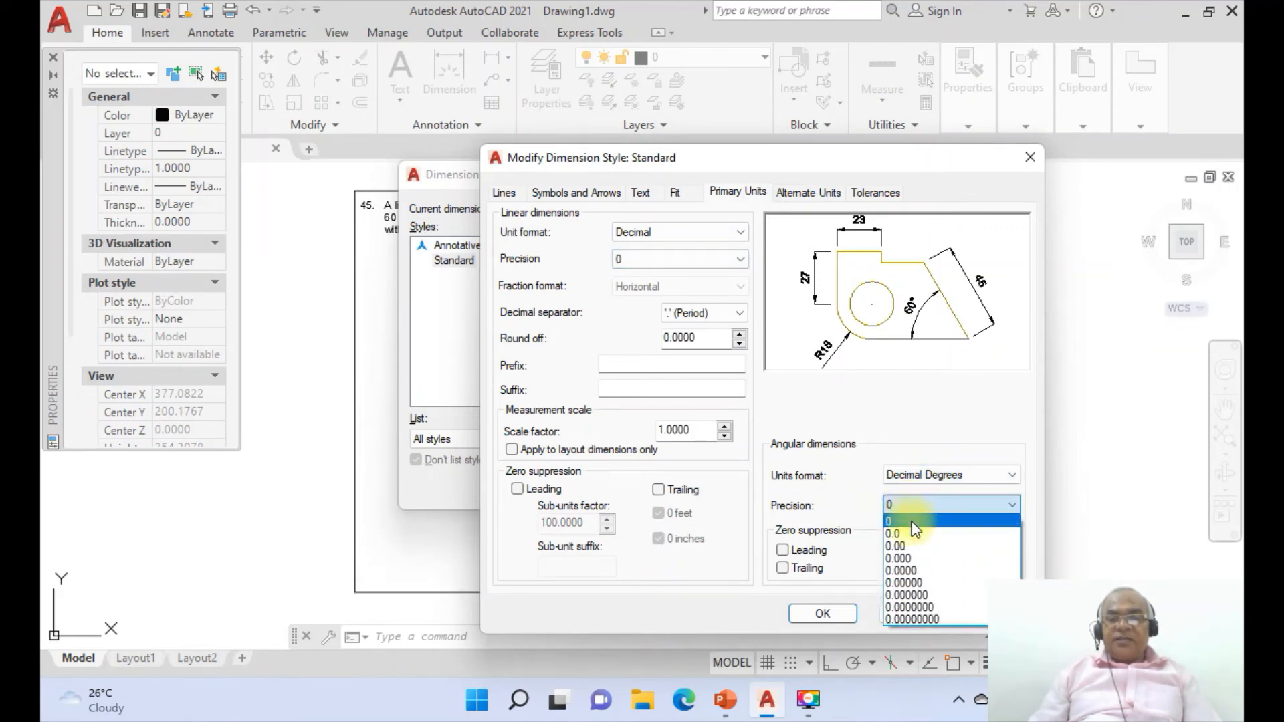
left_click(909, 544)
left_click(822, 614)
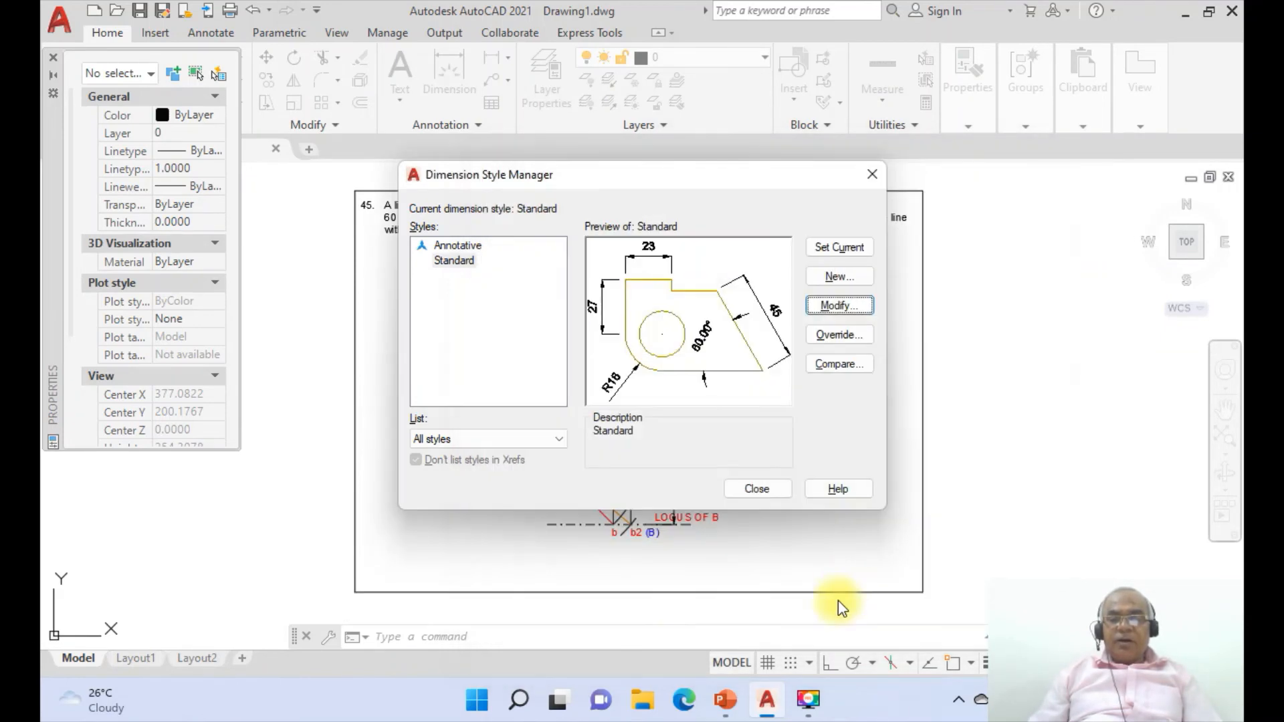
left_click(758, 489)
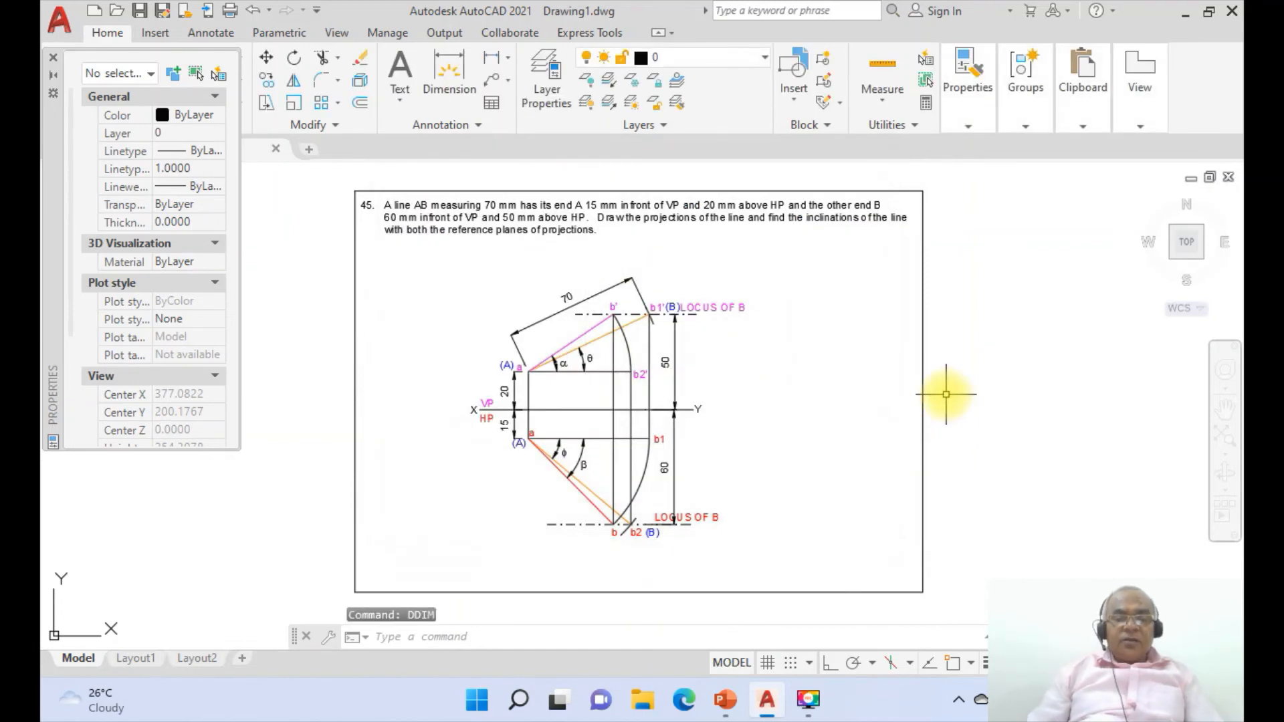
Add angular dimensions above XY for θ and α, from the orange and magenta lines to the horizontal, placing α's arc well outside the figure
key("Return")
left_click(598, 338)
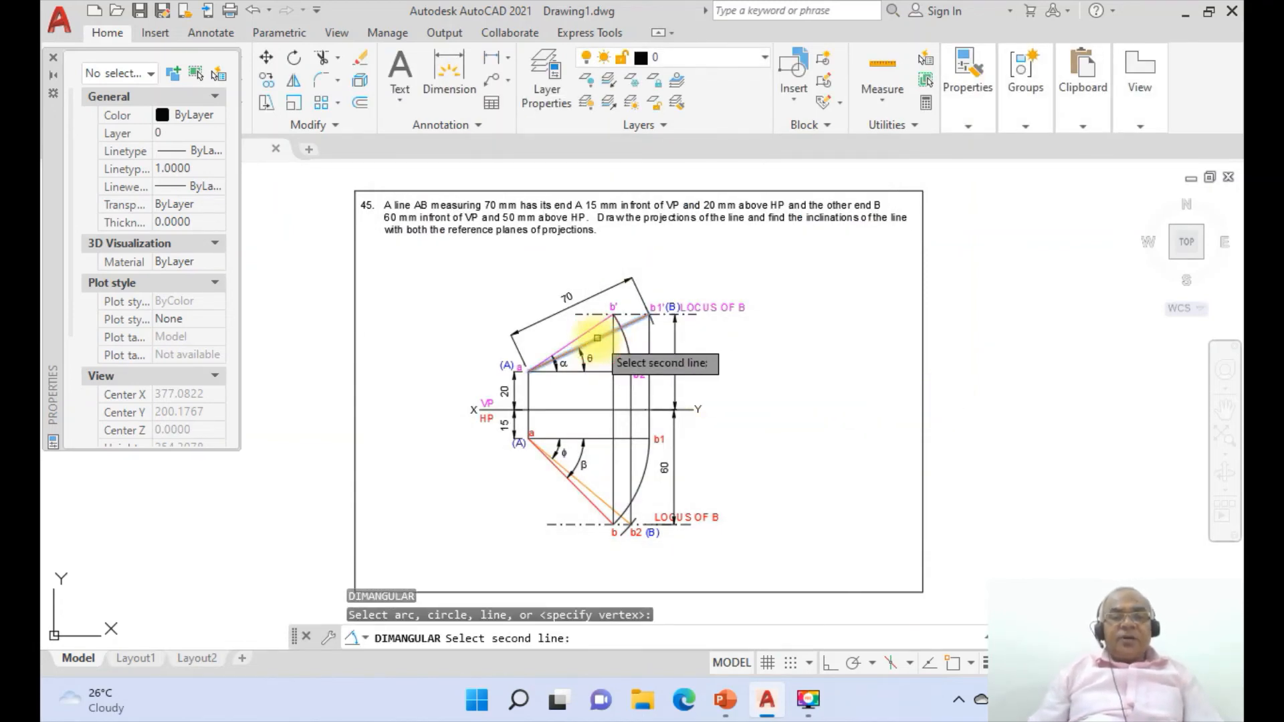
left_click(589, 370)
left_click(604, 360)
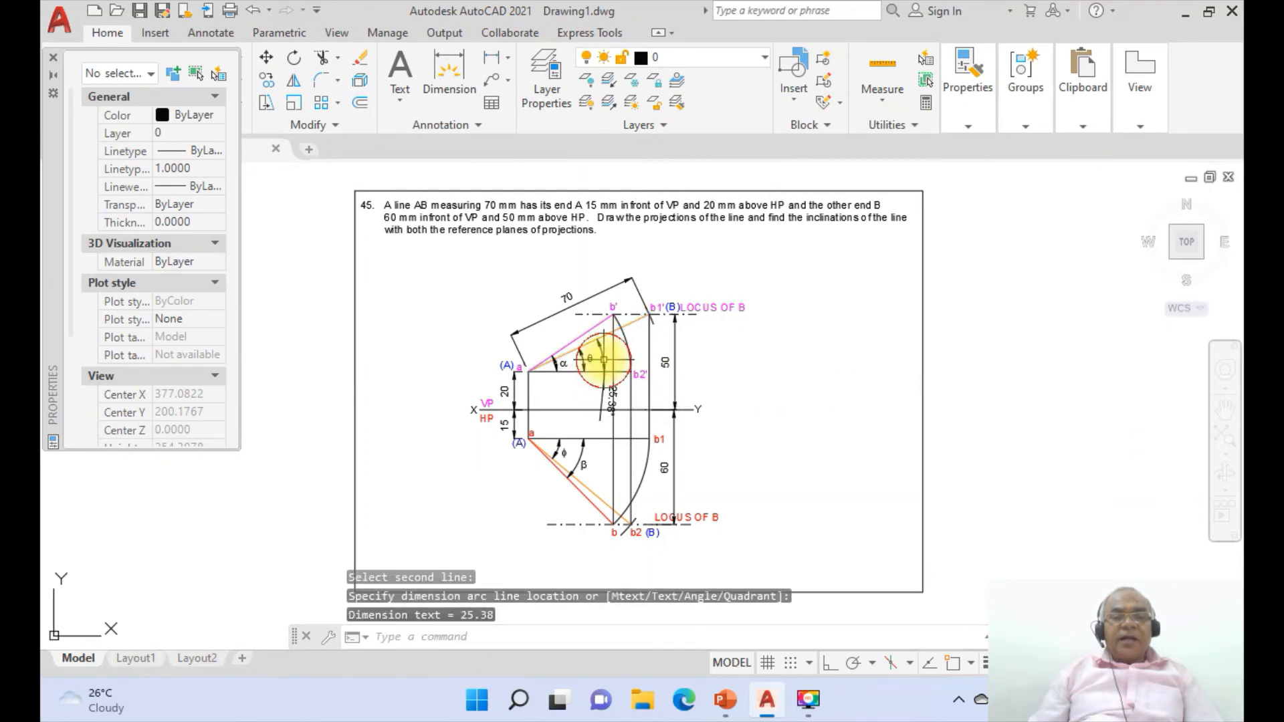
key("Return")
left_click(607, 317)
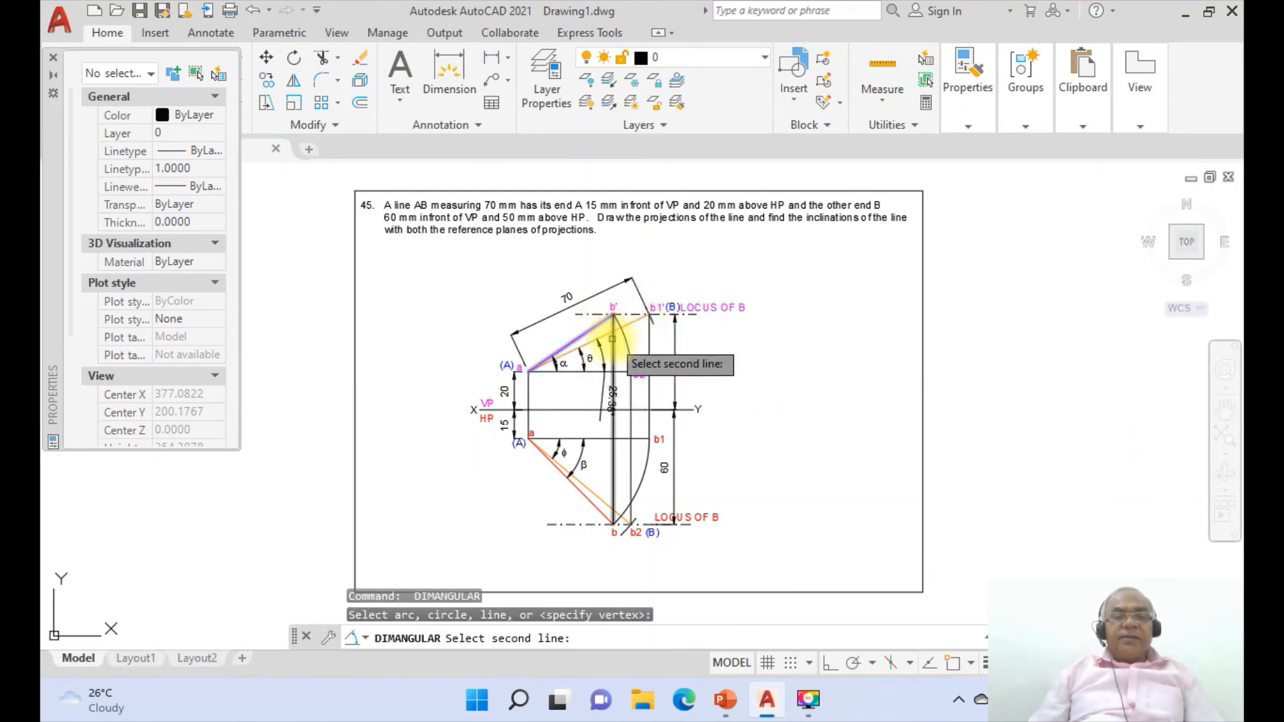
left_click(623, 370)
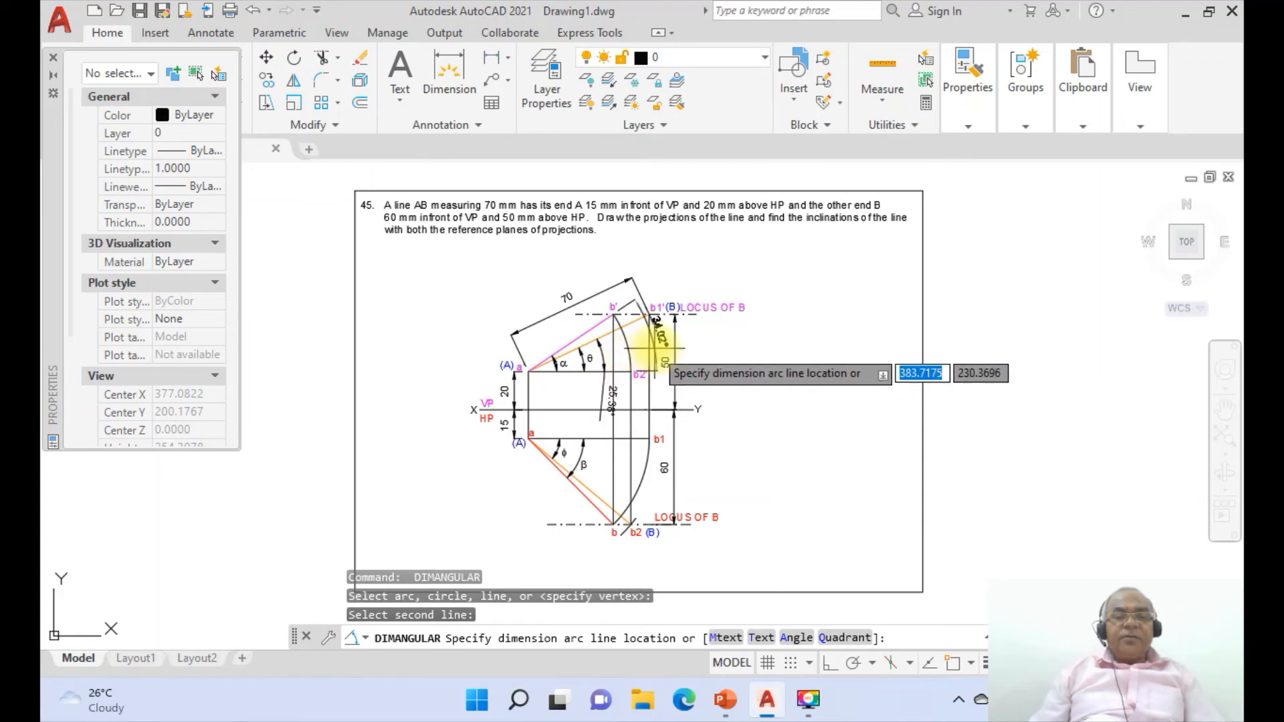
left_click(763, 281)
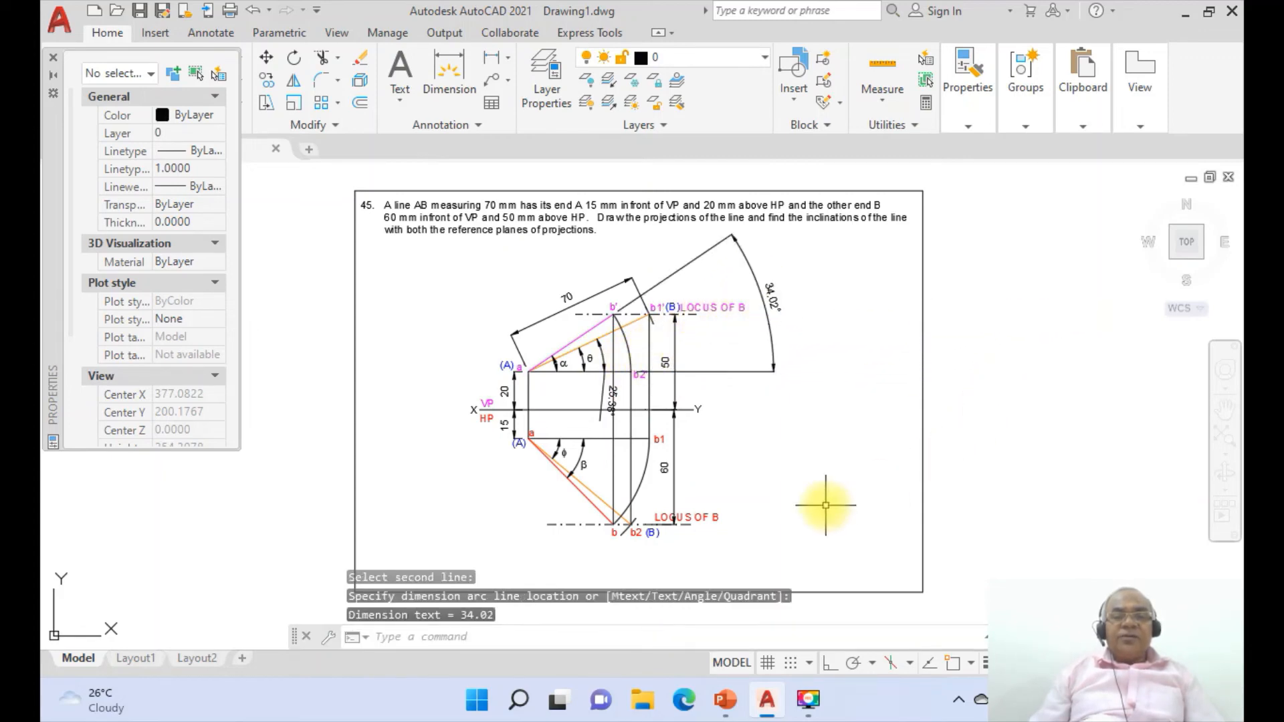
Add angular dimensions below XY from the orange and red lines to the horizontal, placing the red line's arc well outside the figure
key("Return")
left_click(589, 488)
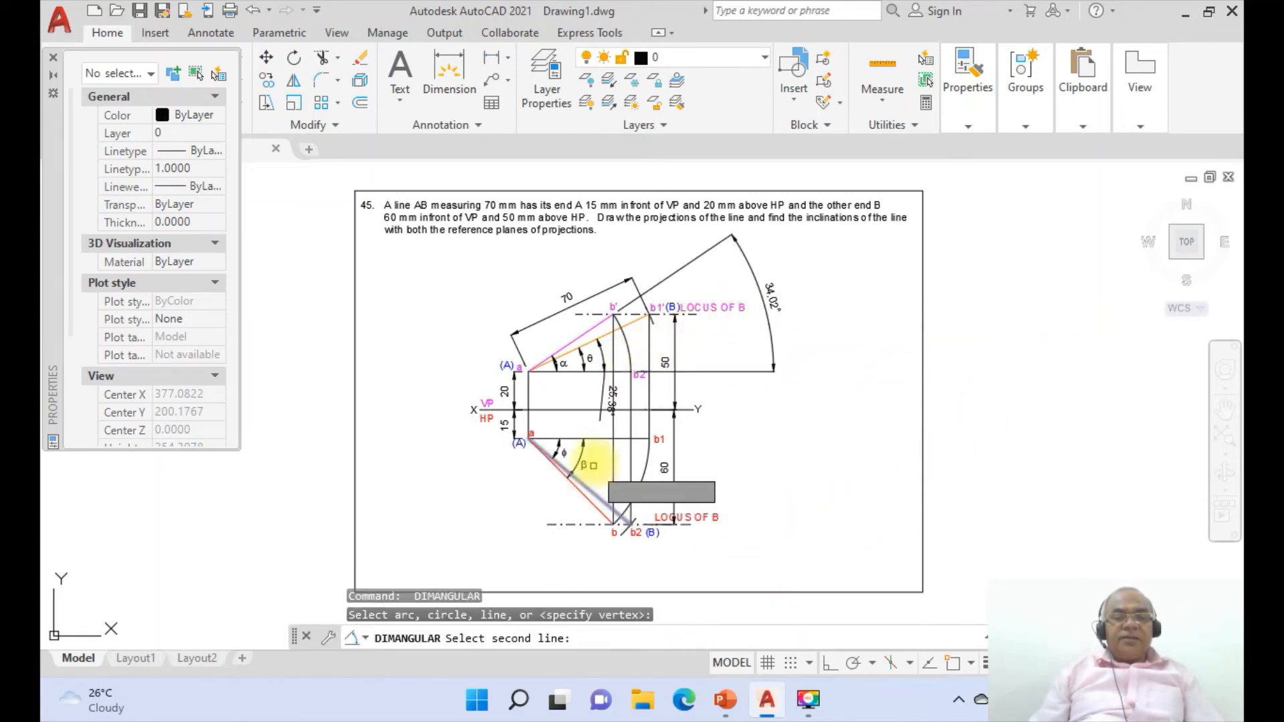
left_click(600, 439)
left_click(599, 460)
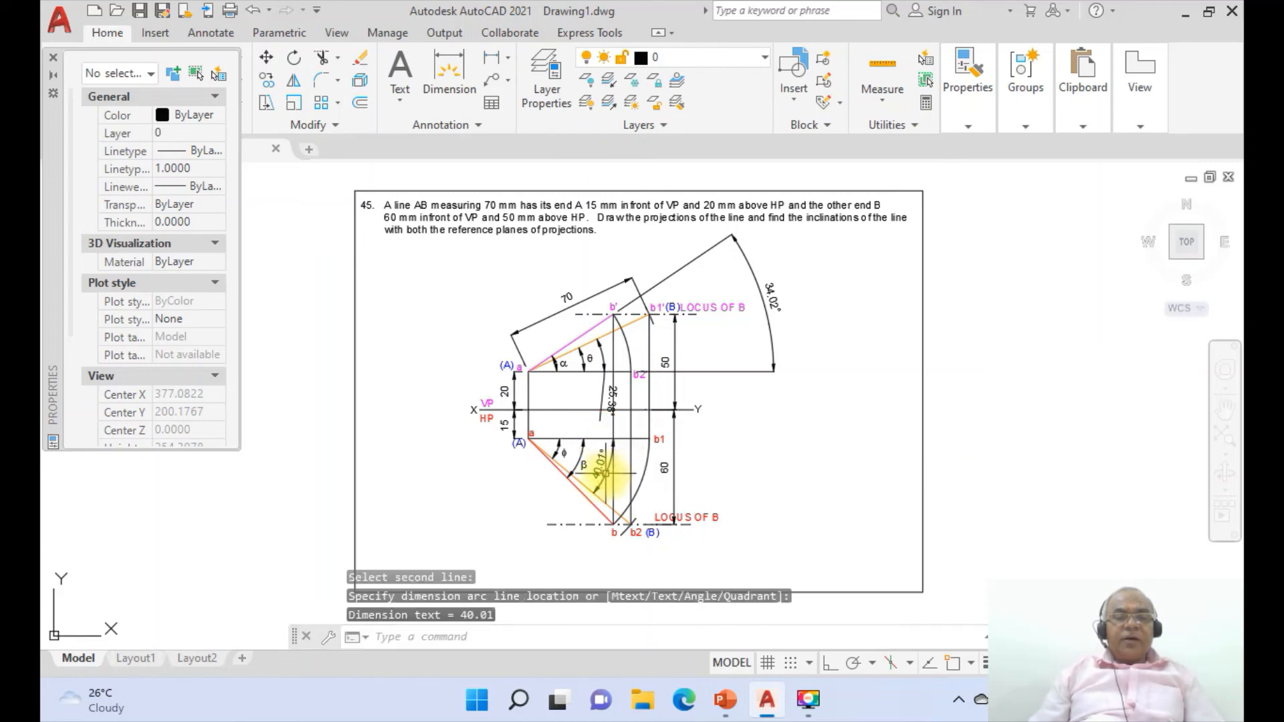
key("Return")
left_click(591, 512)
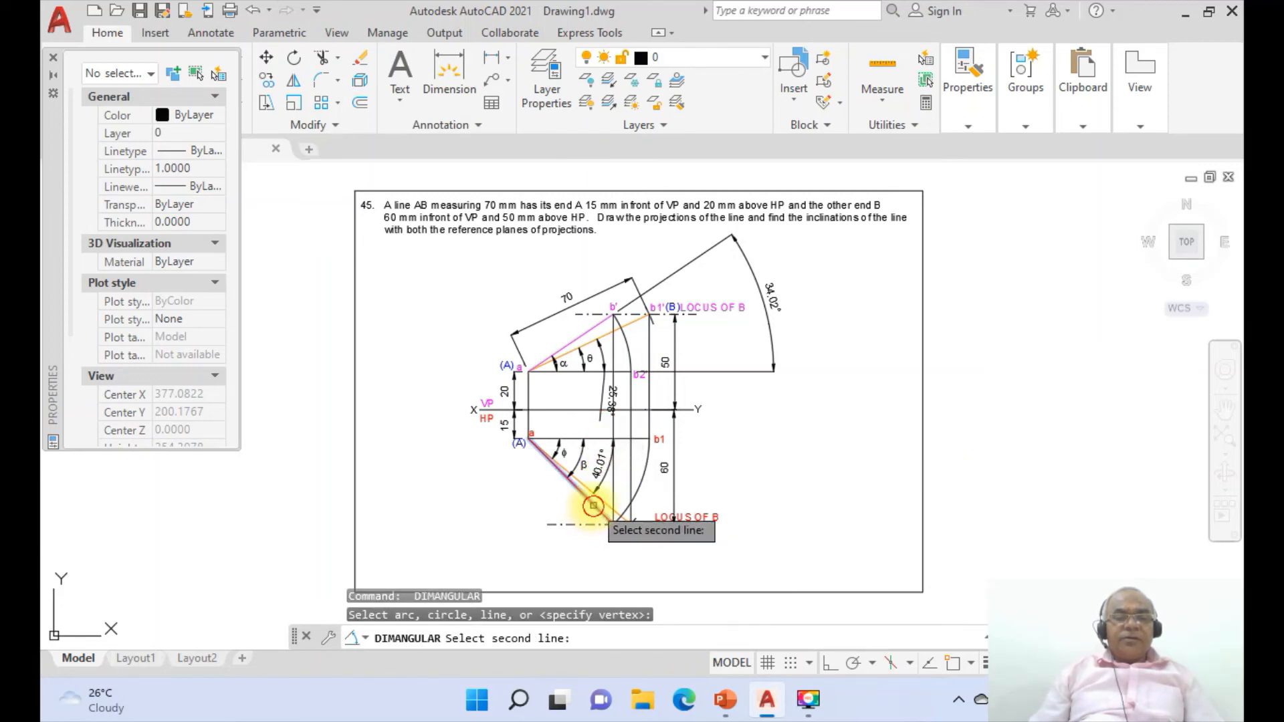
left_click(622, 441)
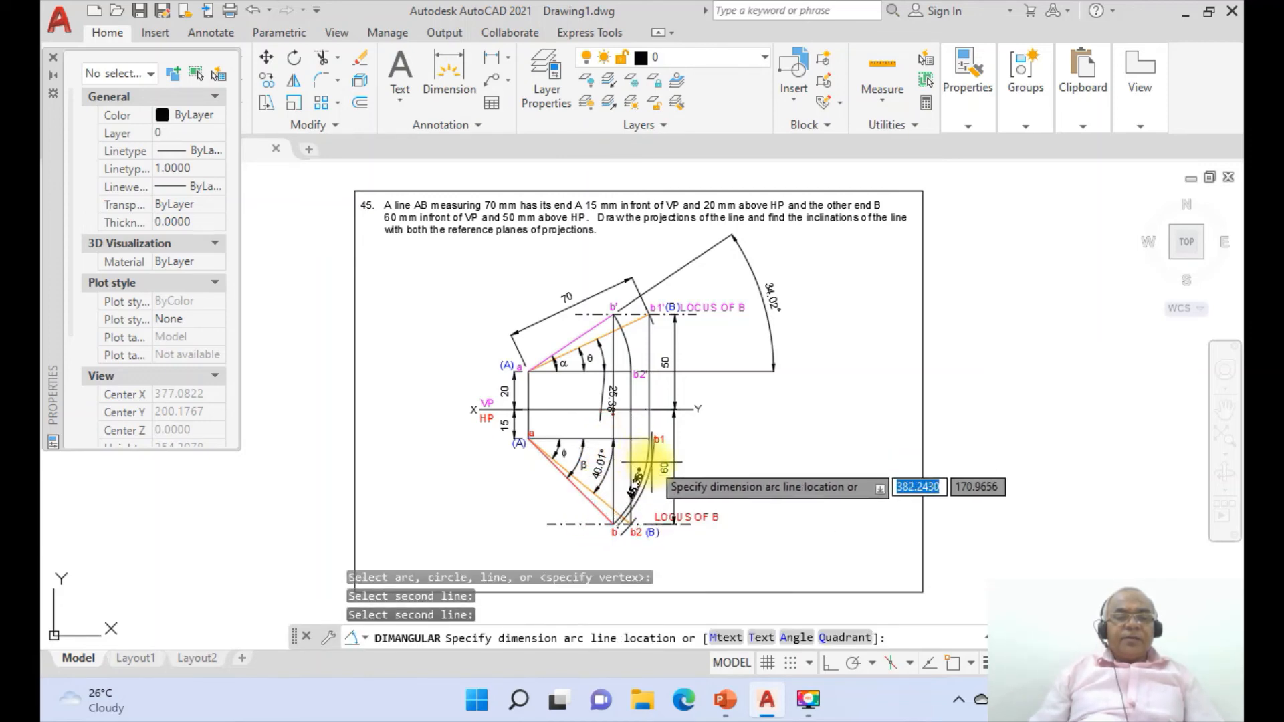
left_click(752, 503)
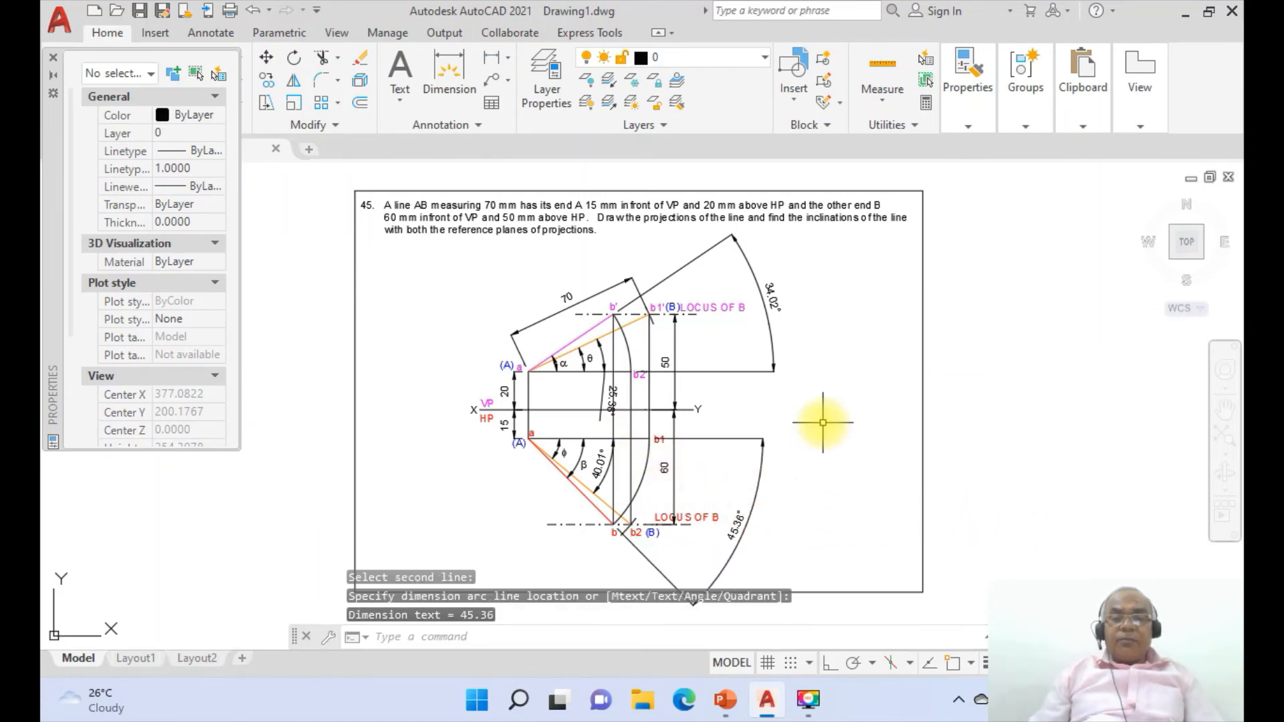
type("dt")
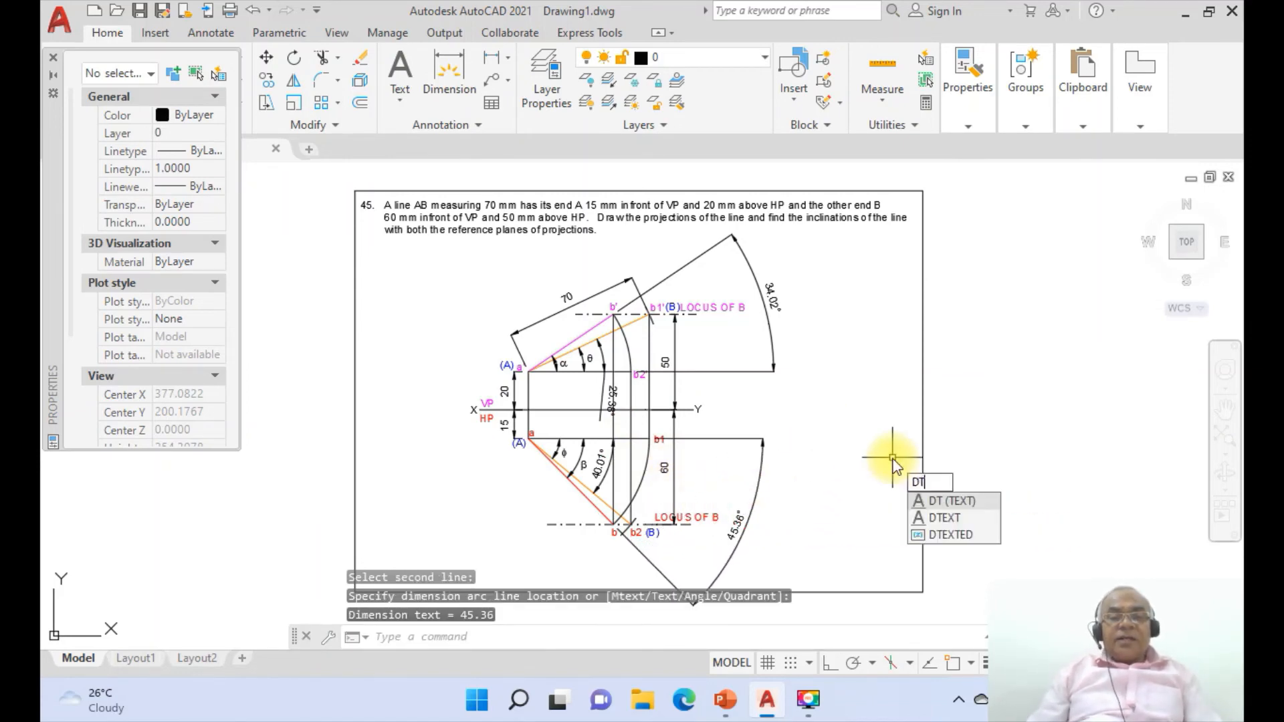
key("Escape")
key("Escape")
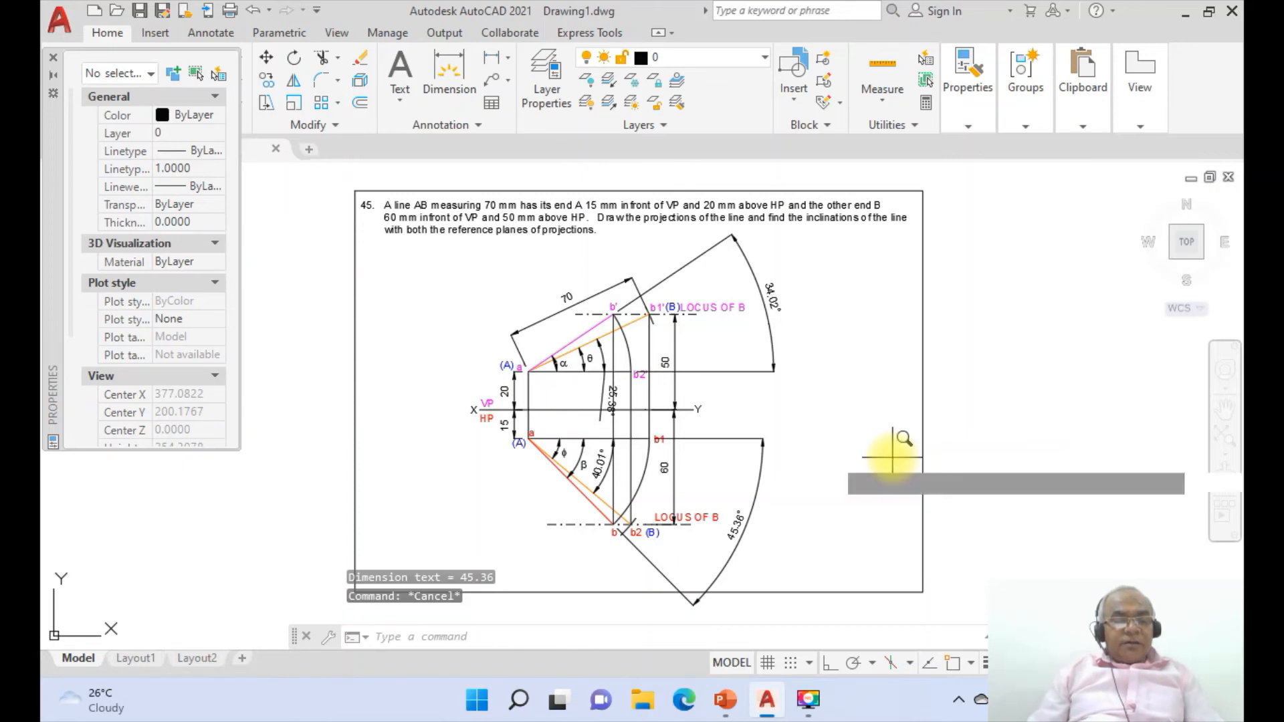
Place the single-line text 25.38° in the blank area beside the figure, keeping height 4 and rotation 0
type("z")
key("Return")
type("w")
key("Return")
left_click(496, 263)
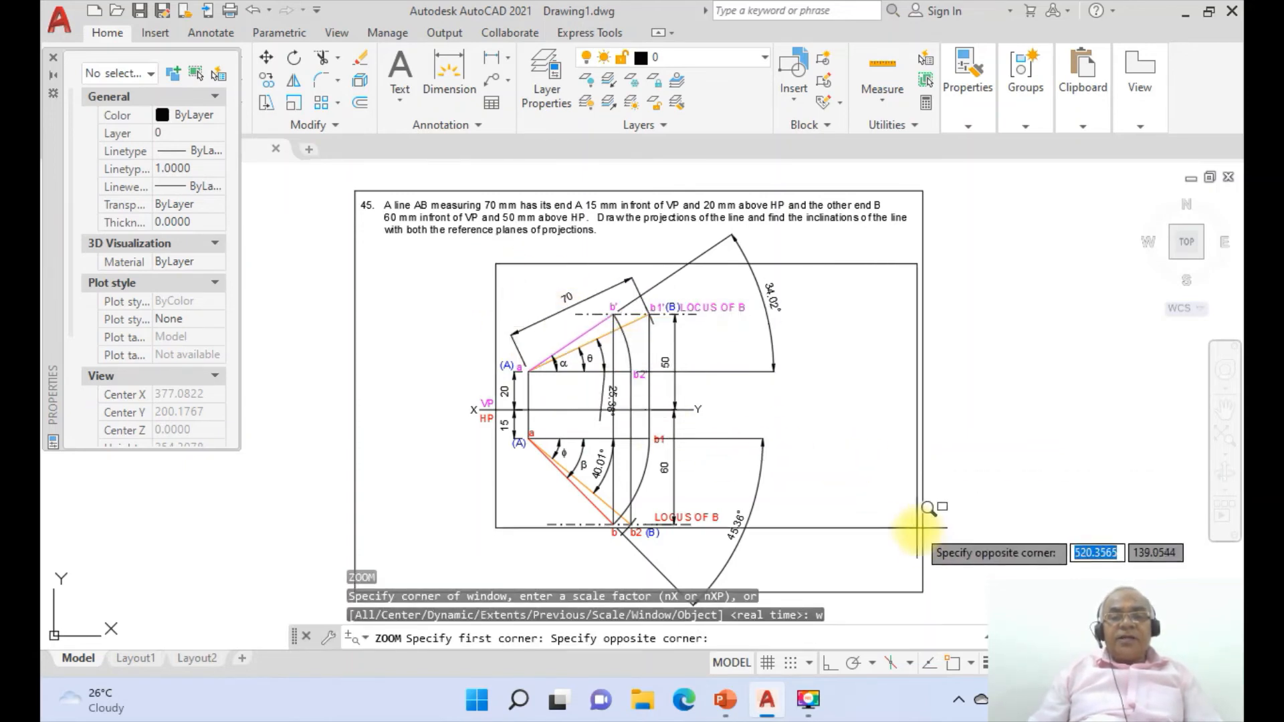
left_click(965, 582)
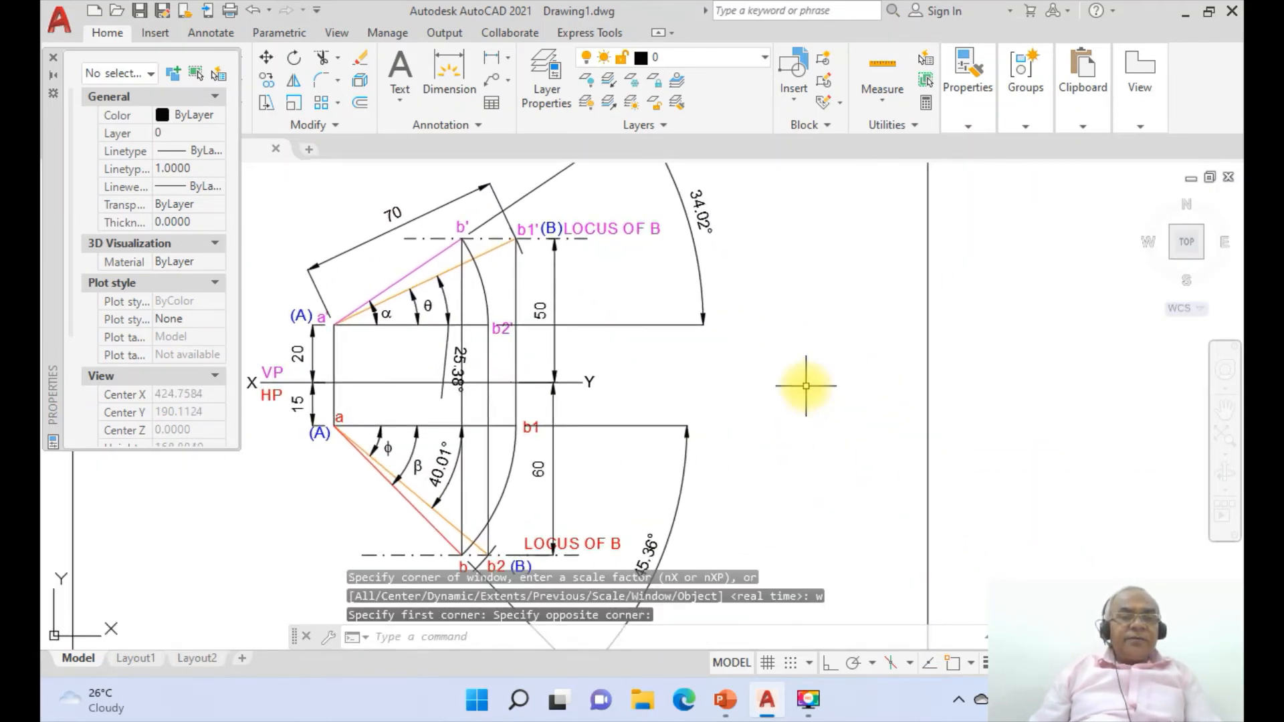
key("Return")
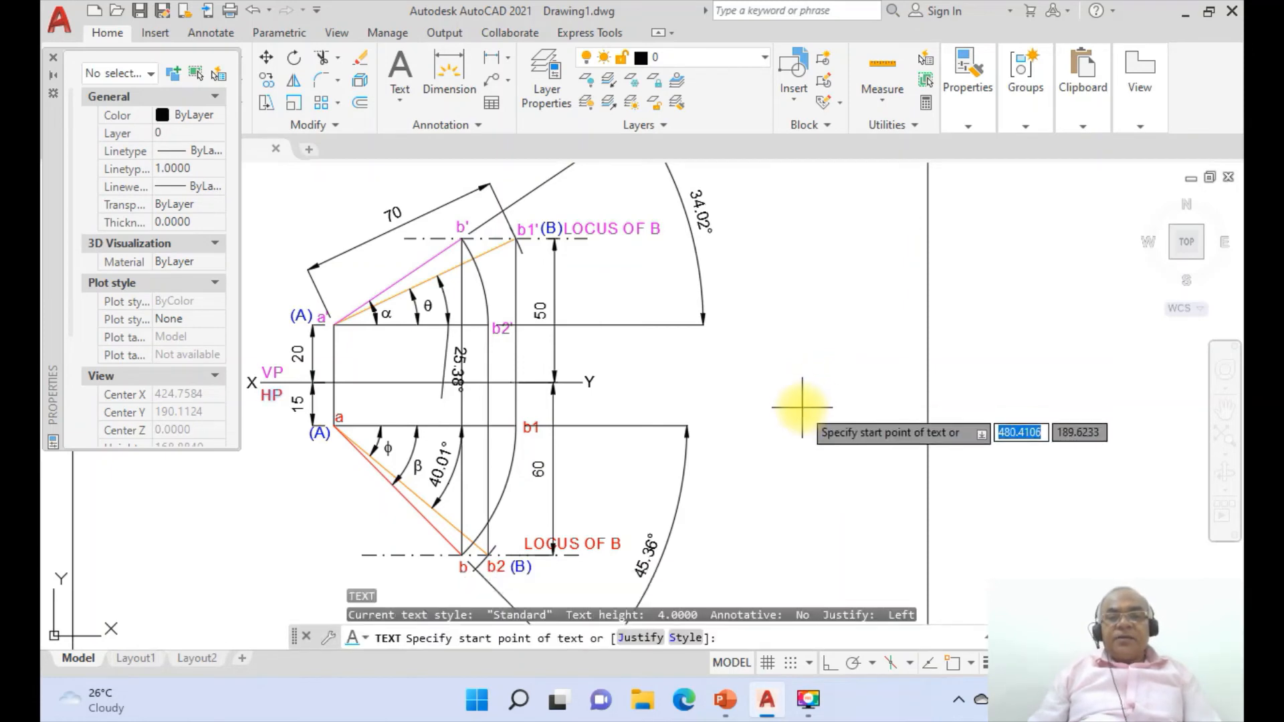
left_click(801, 365)
key("Return")
key("Return")
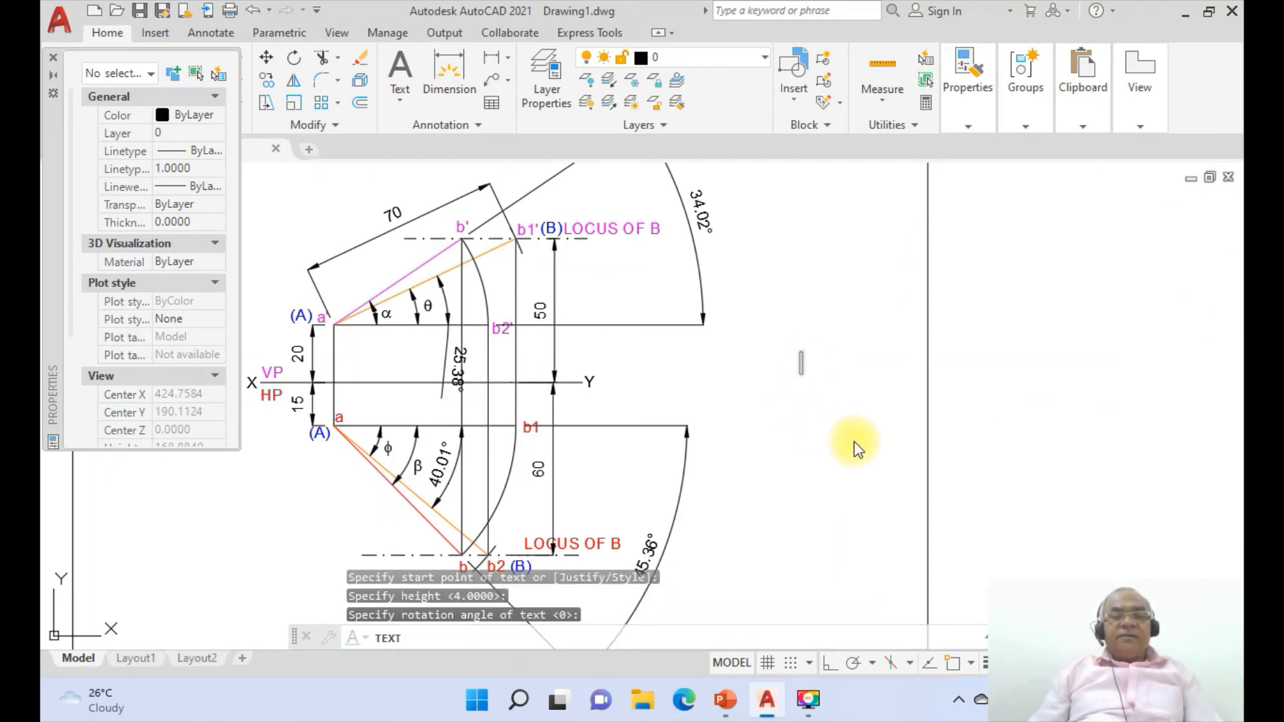
type("25.")
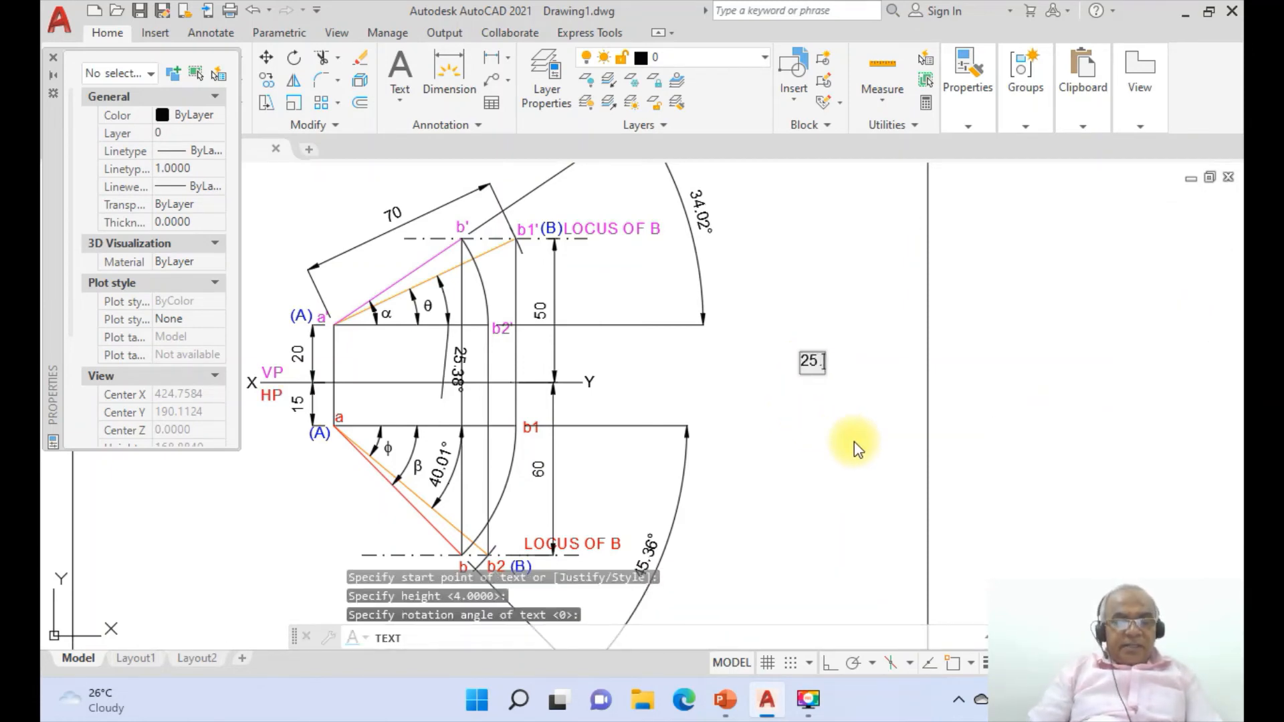
type("38%")
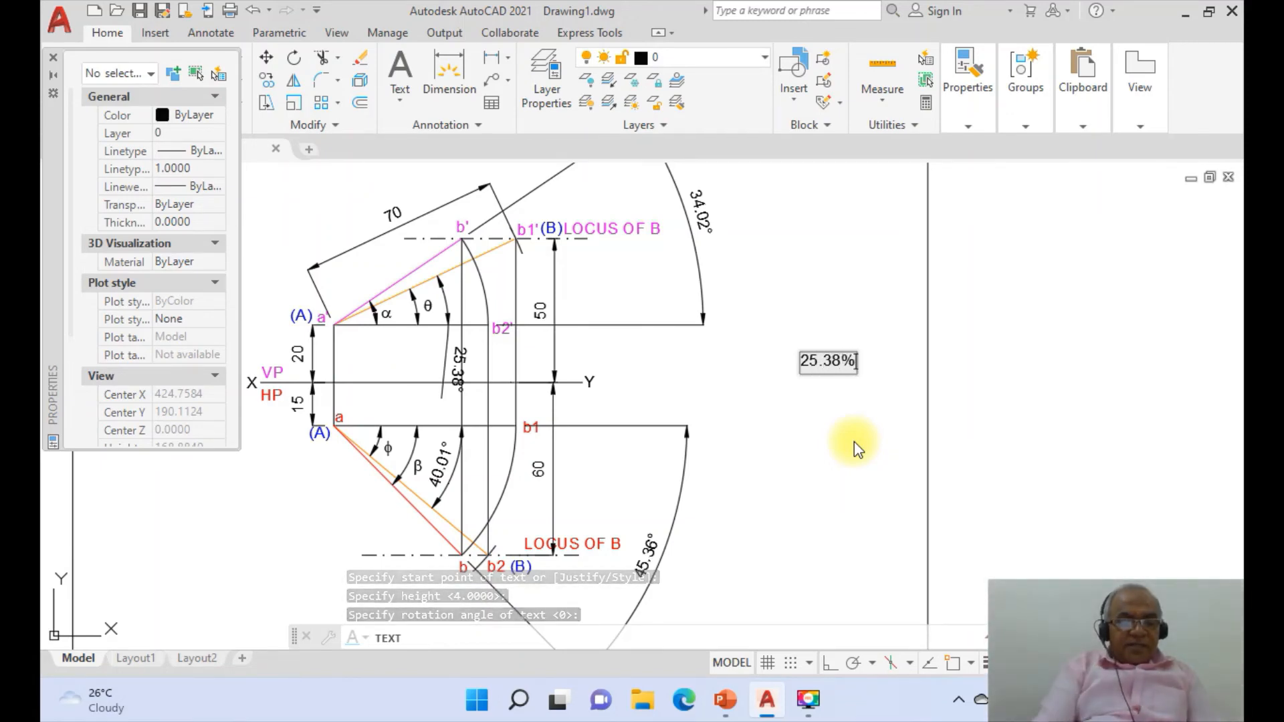
type("%d")
key("Return")
key("Return")
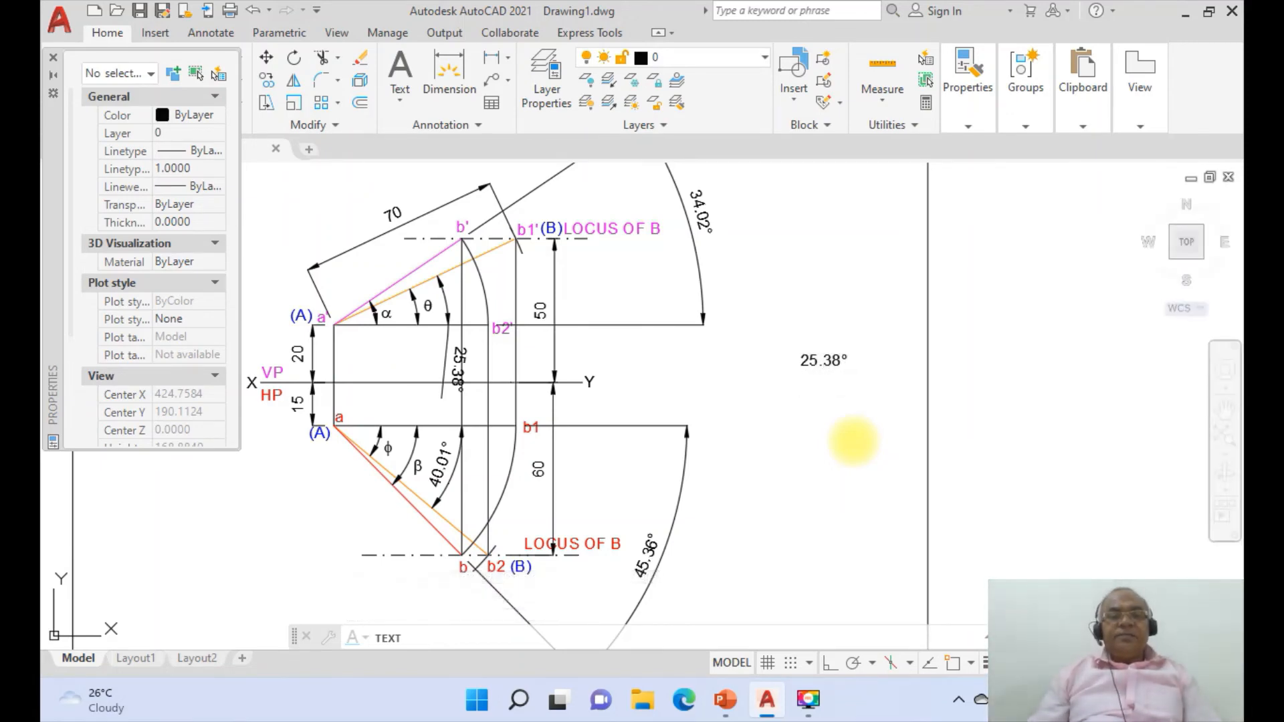
Copy the 25.38° text three times straight below itself with Ortho on, forming an evenly spaced column
type("co")
key("Return")
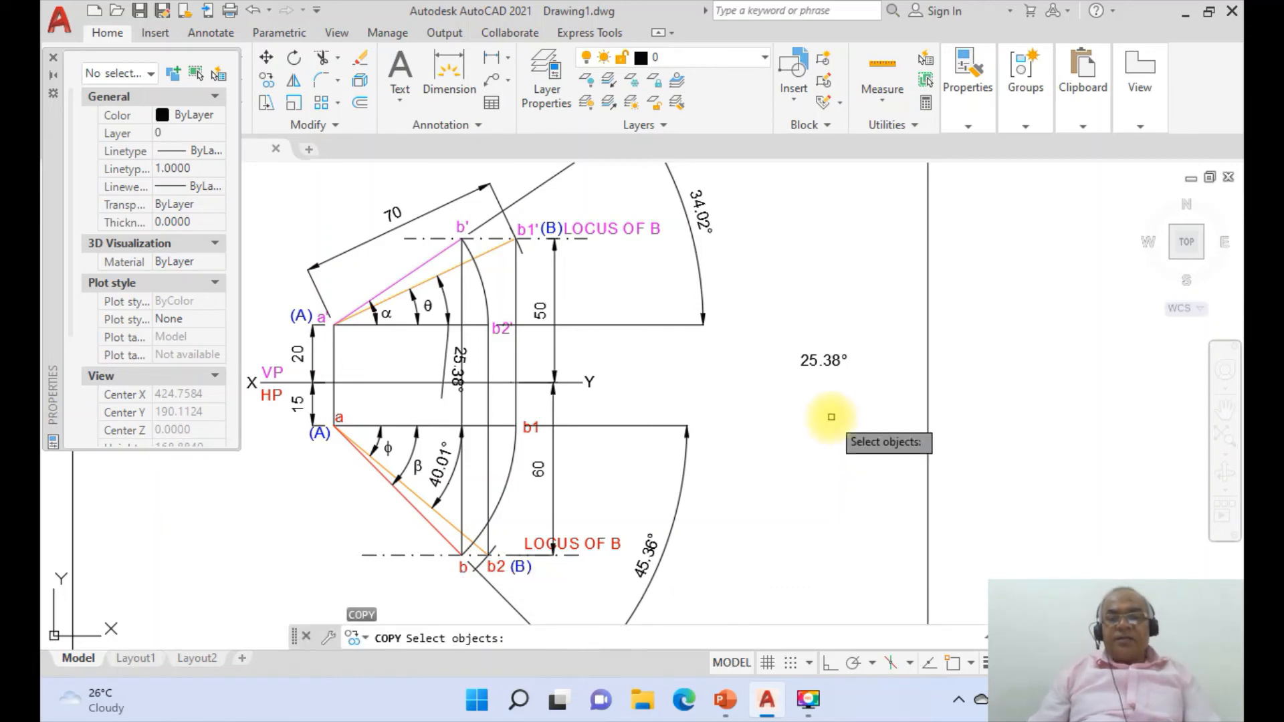
left_click(830, 664)
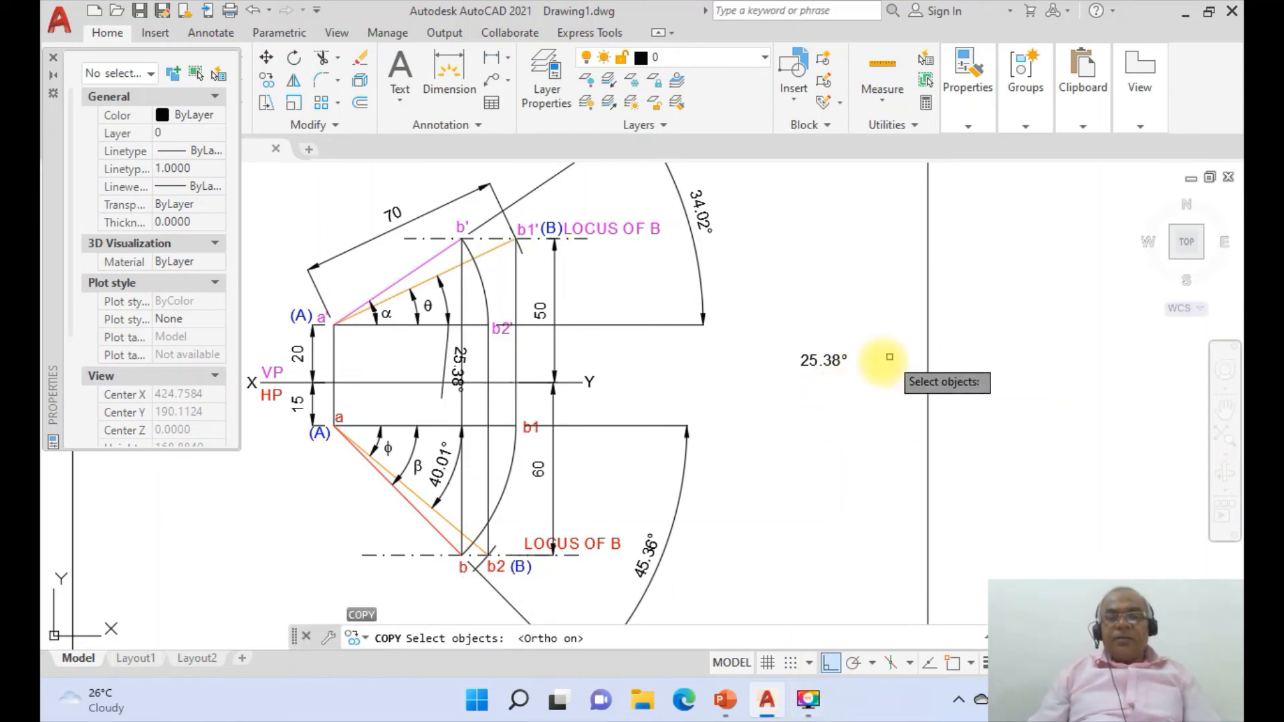
left_click(829, 363)
key("Return")
left_click(842, 392)
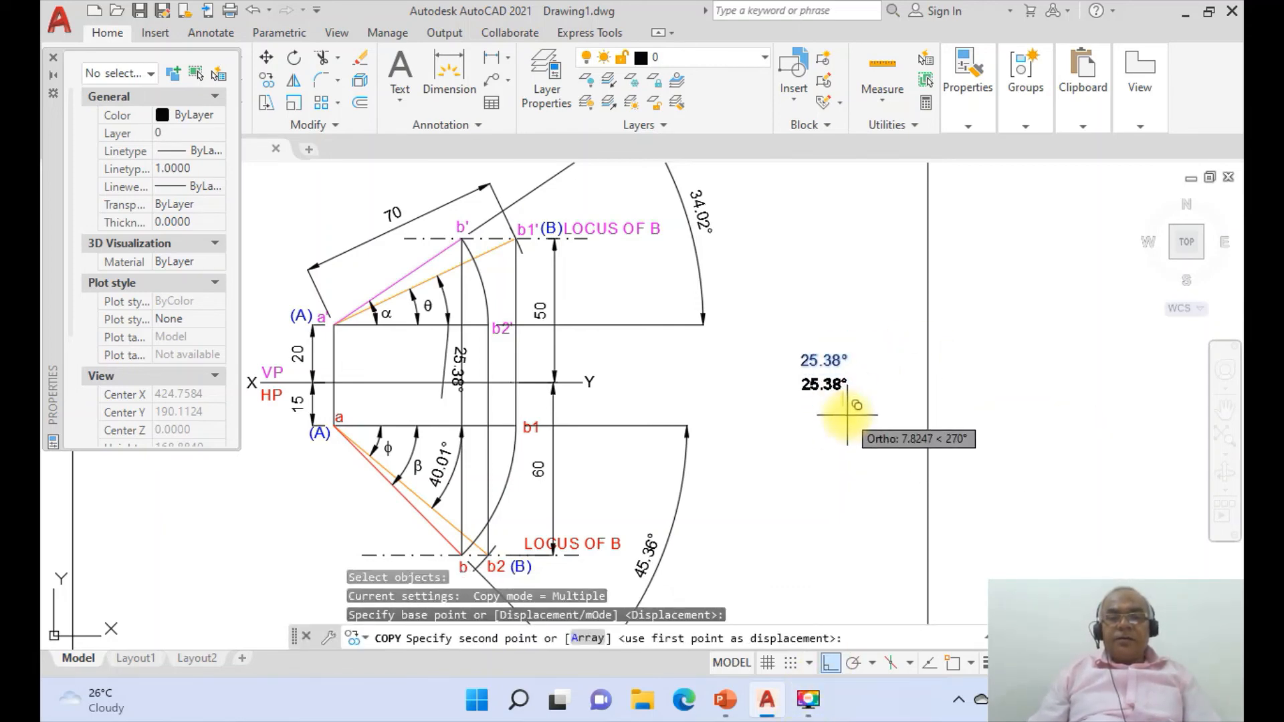
left_click(843, 412)
left_click(845, 434)
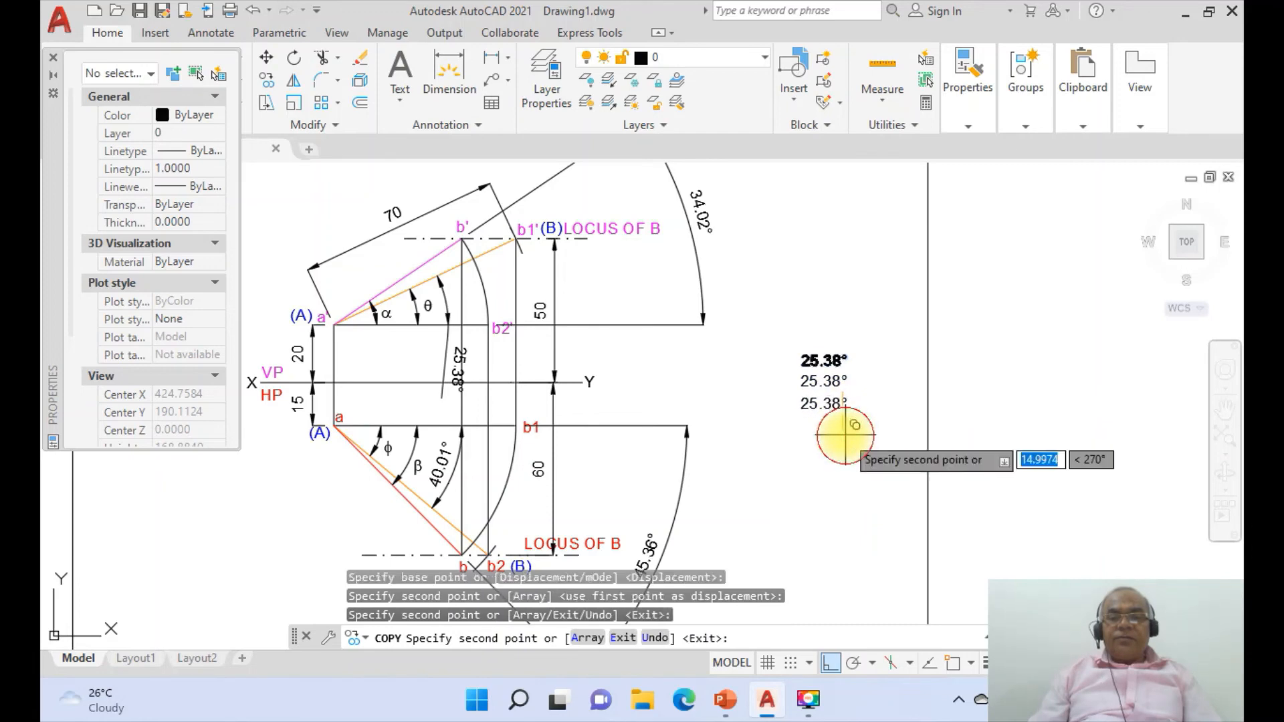
left_click(842, 459)
key("Return")
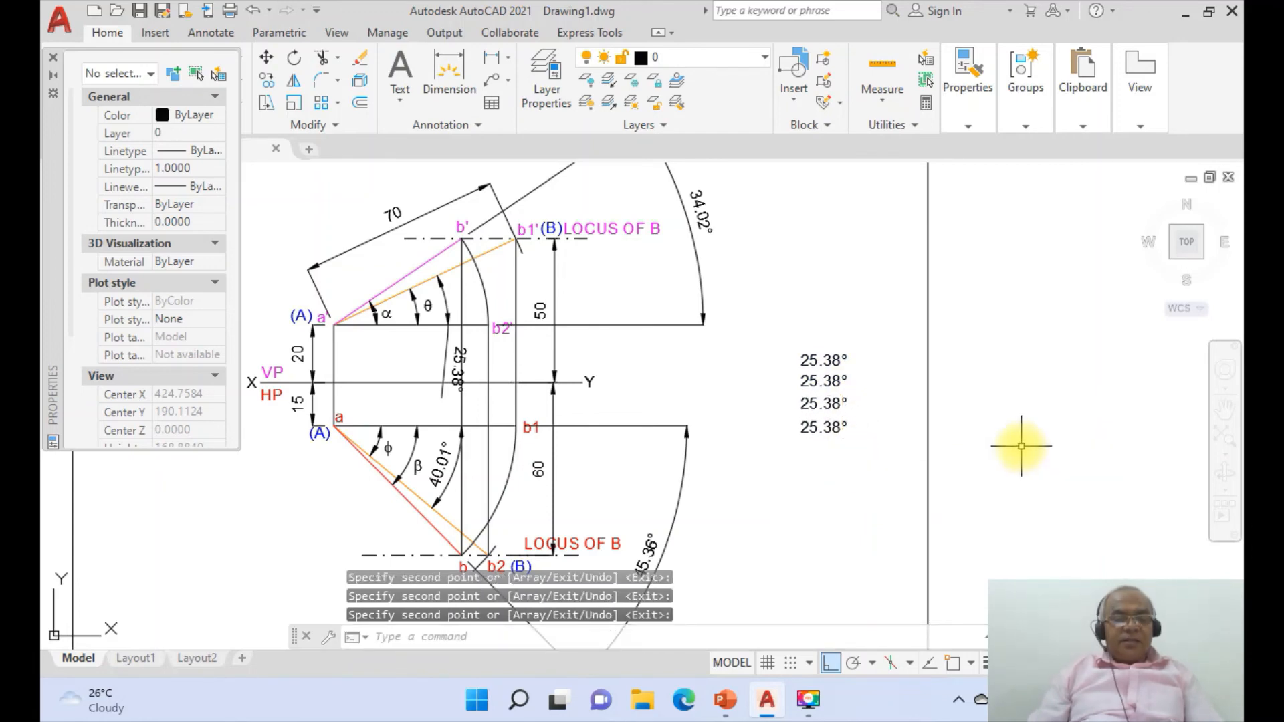
Change the three copied texts below 25.38° to 34.02°, 40.01° and 45.36°, in that order downwards
type("ddedit")
key("Return")
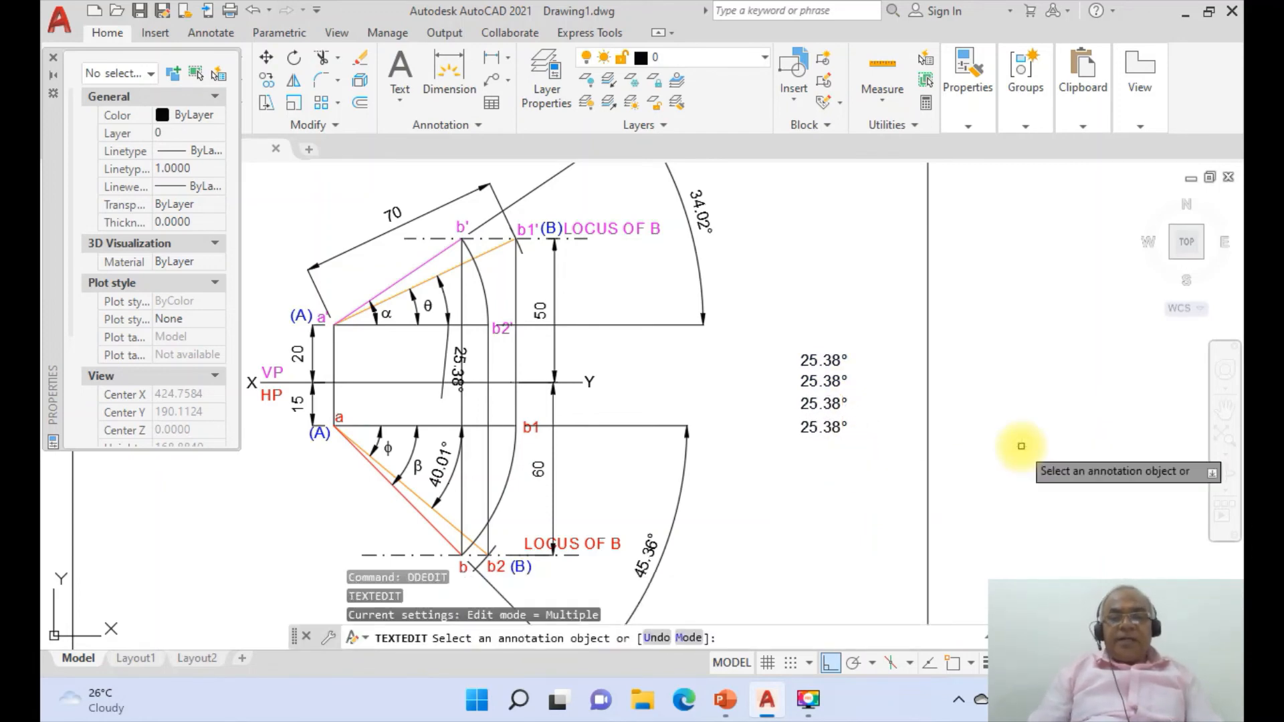
left_click(806, 386)
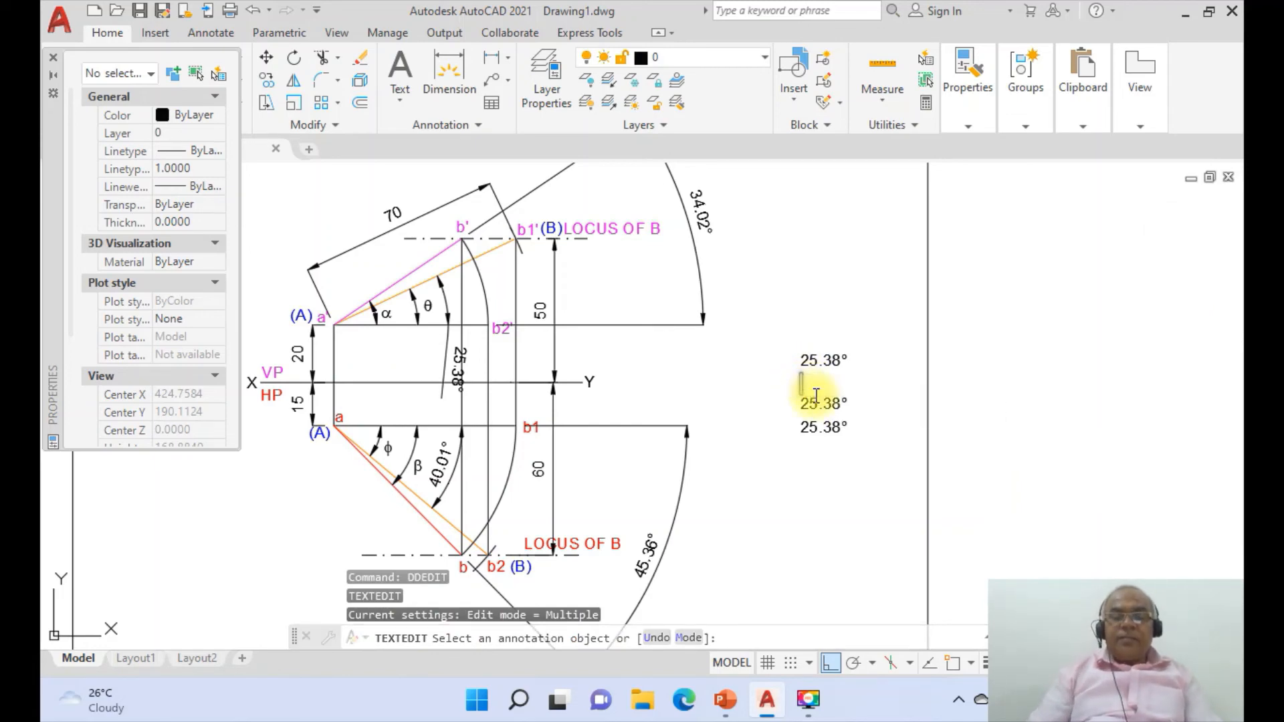
type("34.02")
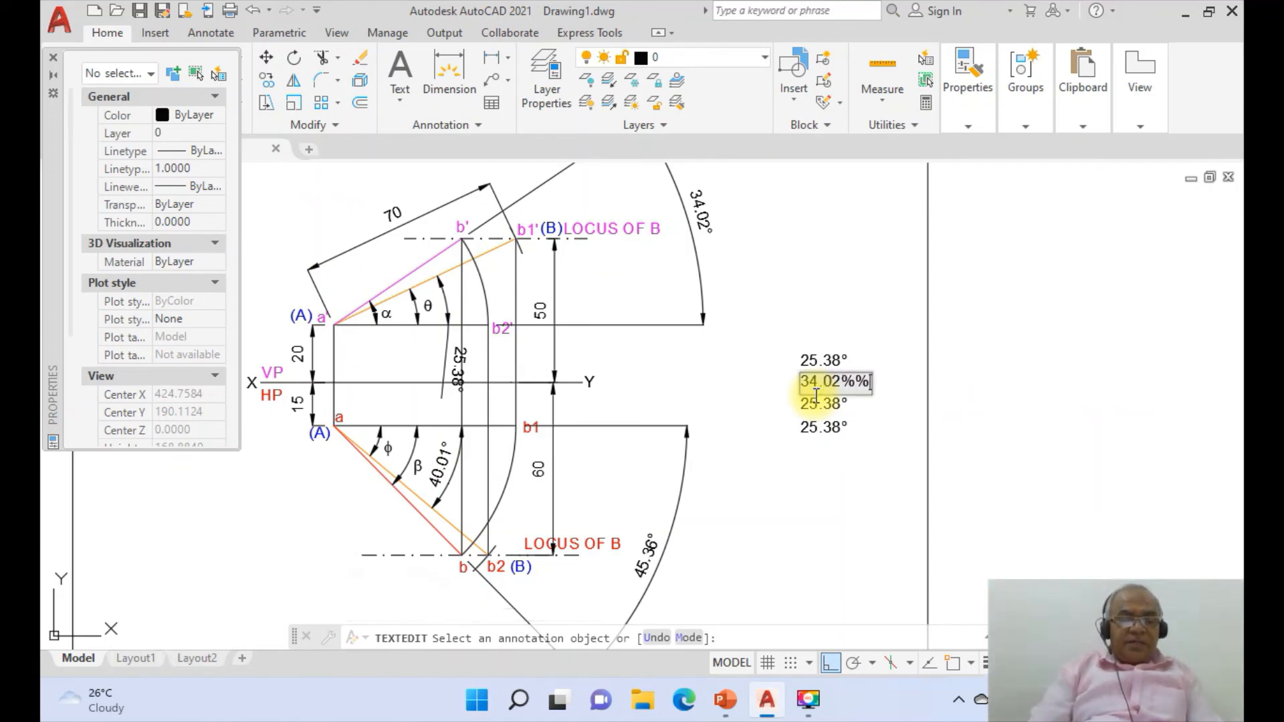
left_click(816, 394)
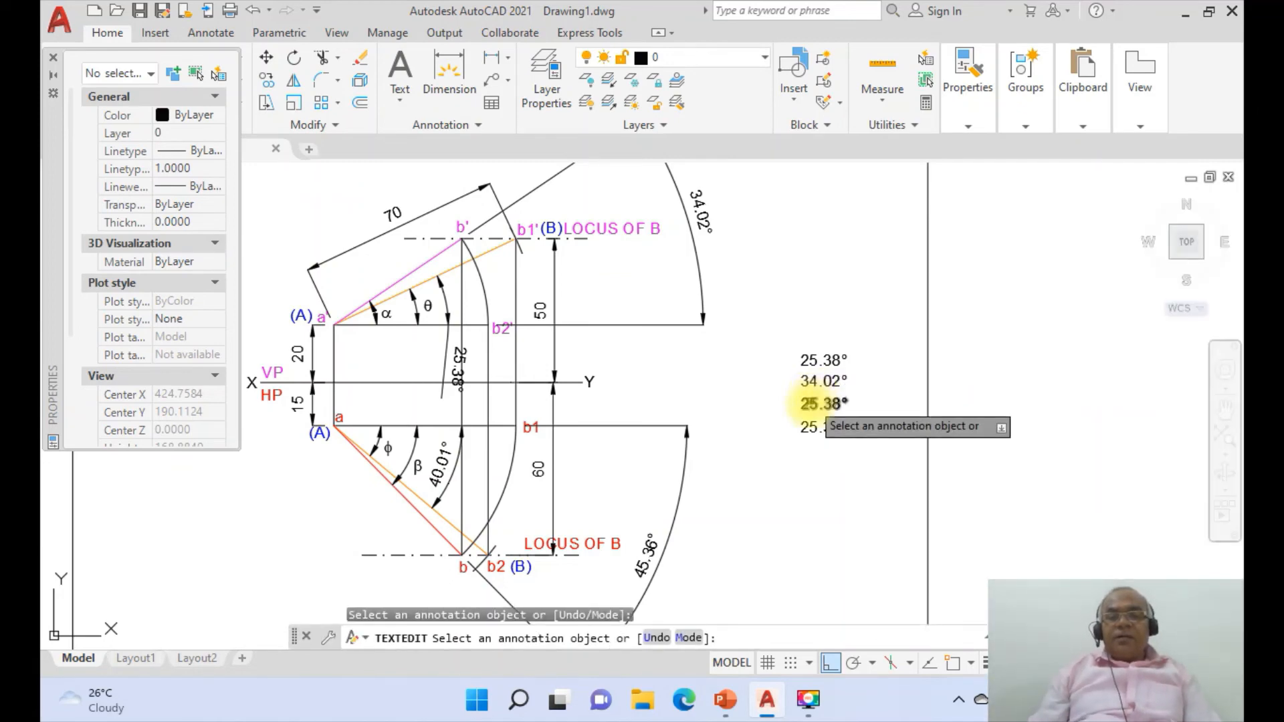
left_click(801, 405)
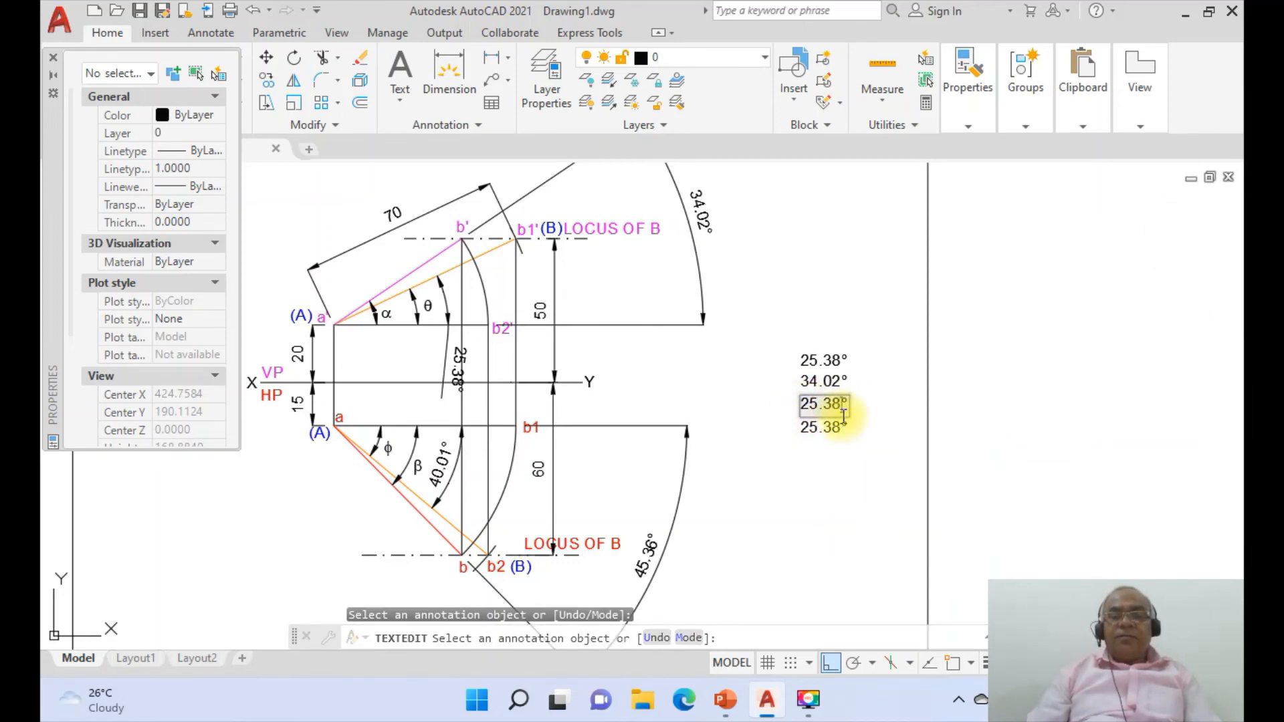
key("BackSpace")
key("BackSpace")
type("40.01")
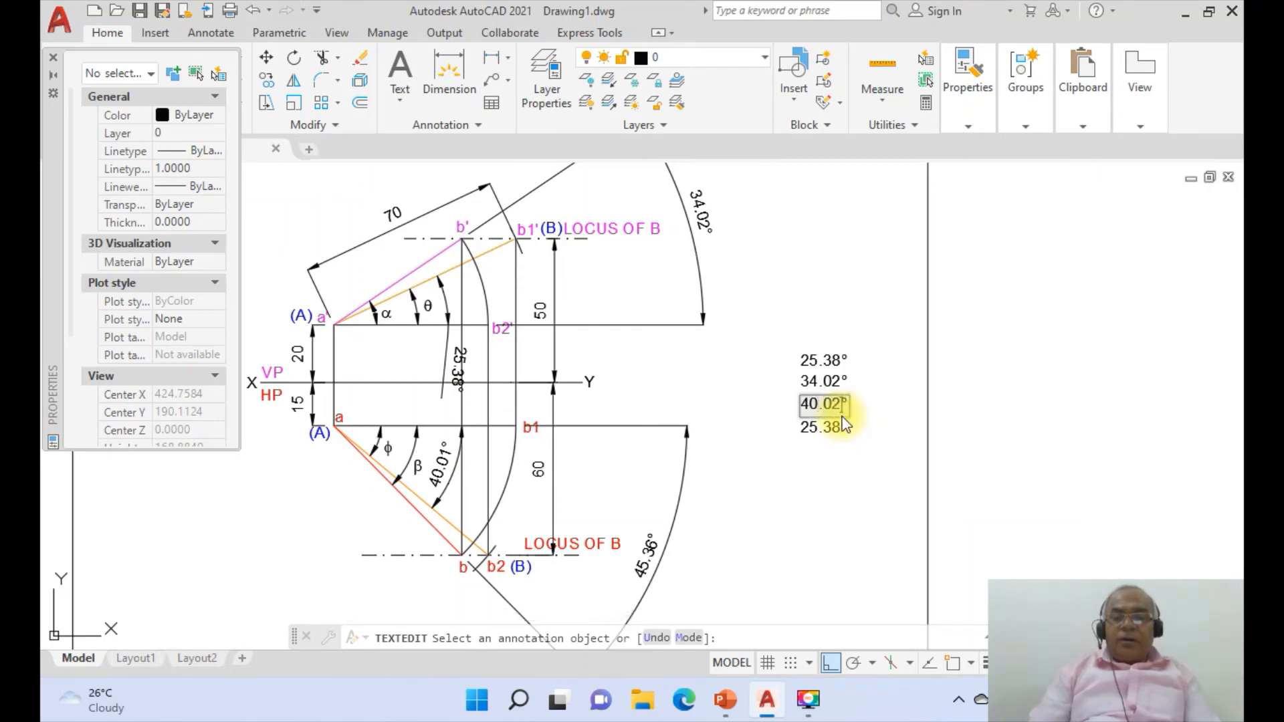
left_click(844, 423)
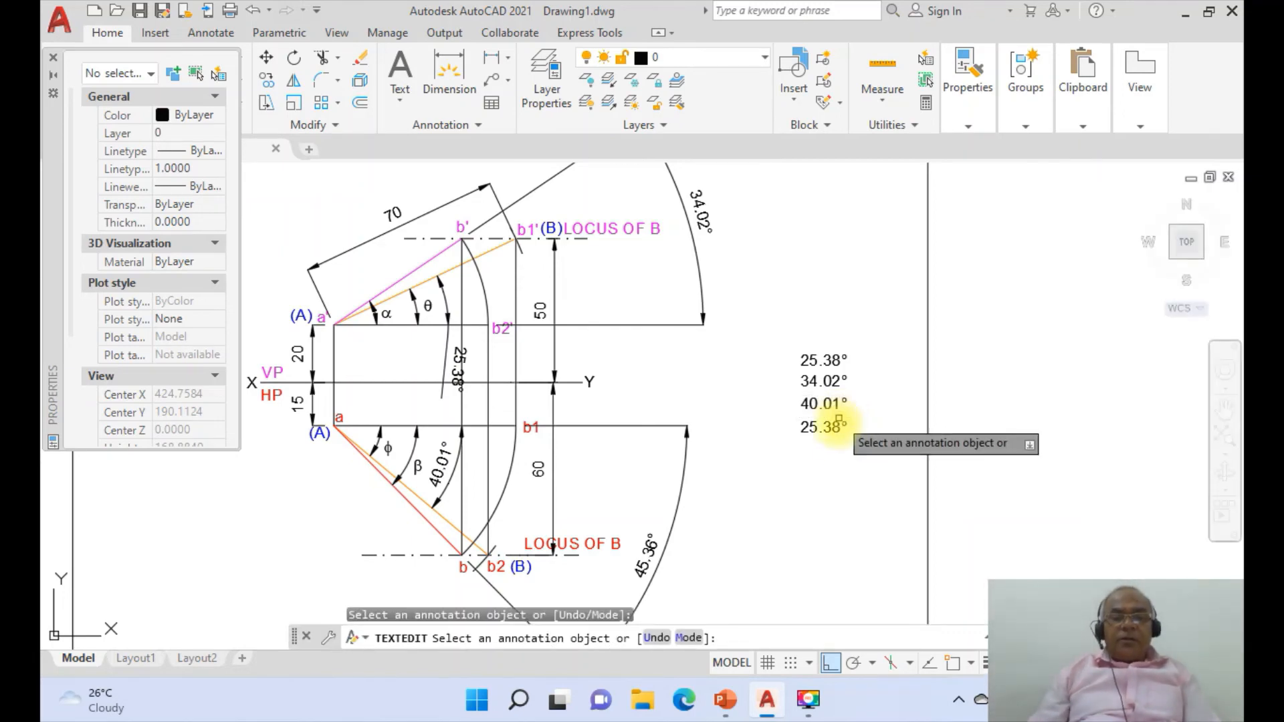
left_click(828, 432)
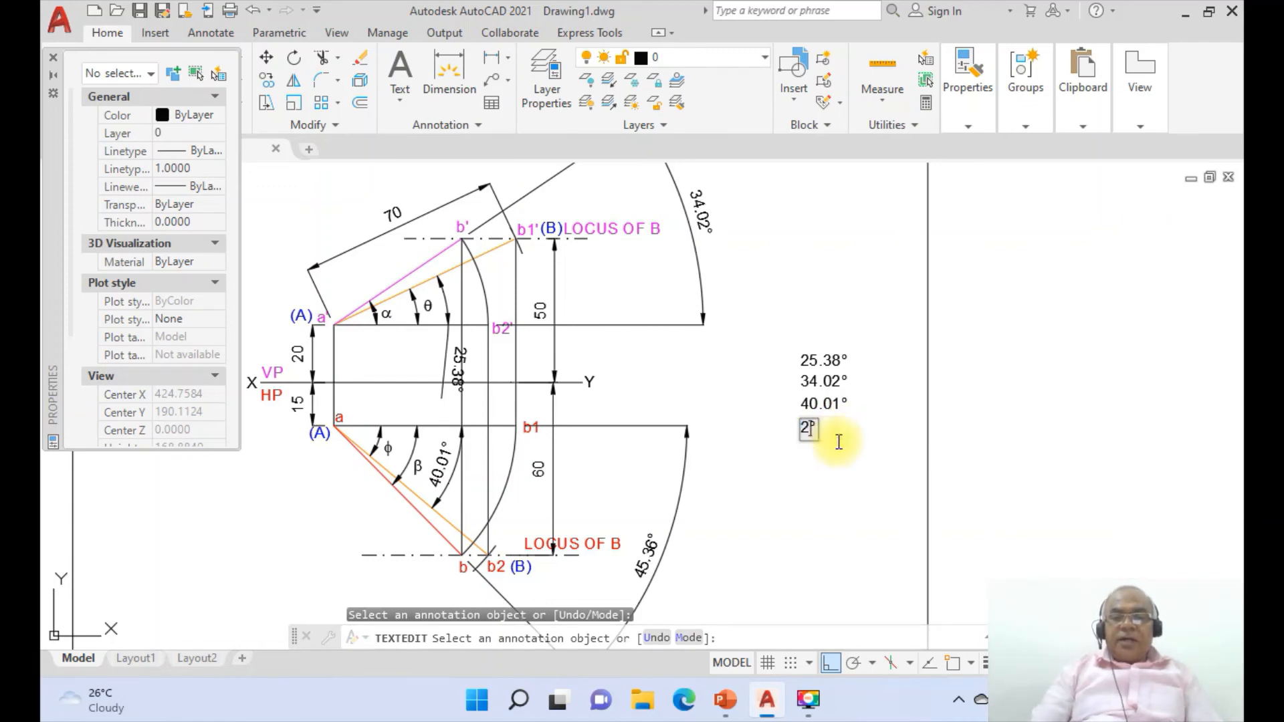
type("45.36")
key("Return")
key("Return")
Erase the four numeric angular dimensions from the figure, keeping the symbol-labelled arcs and the column of angle values
type("e")
key("Return")
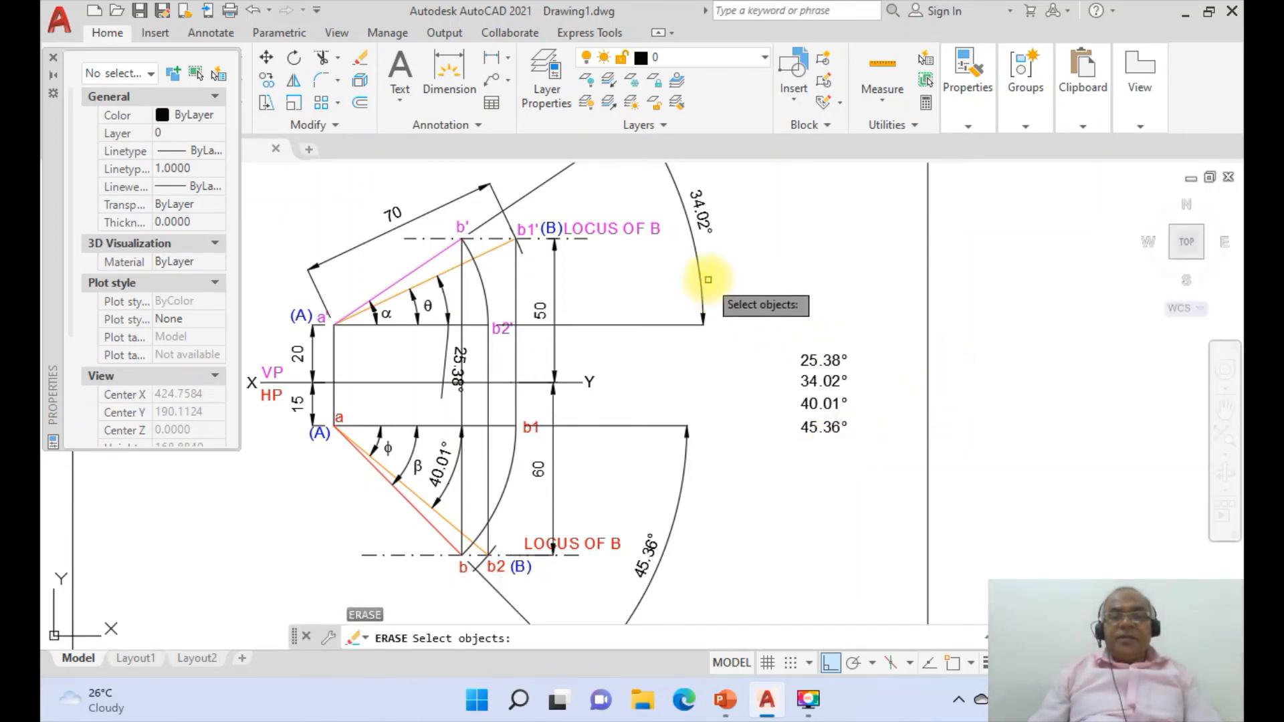
left_click(698, 252)
key("Return")
key("Return")
left_click(441, 359)
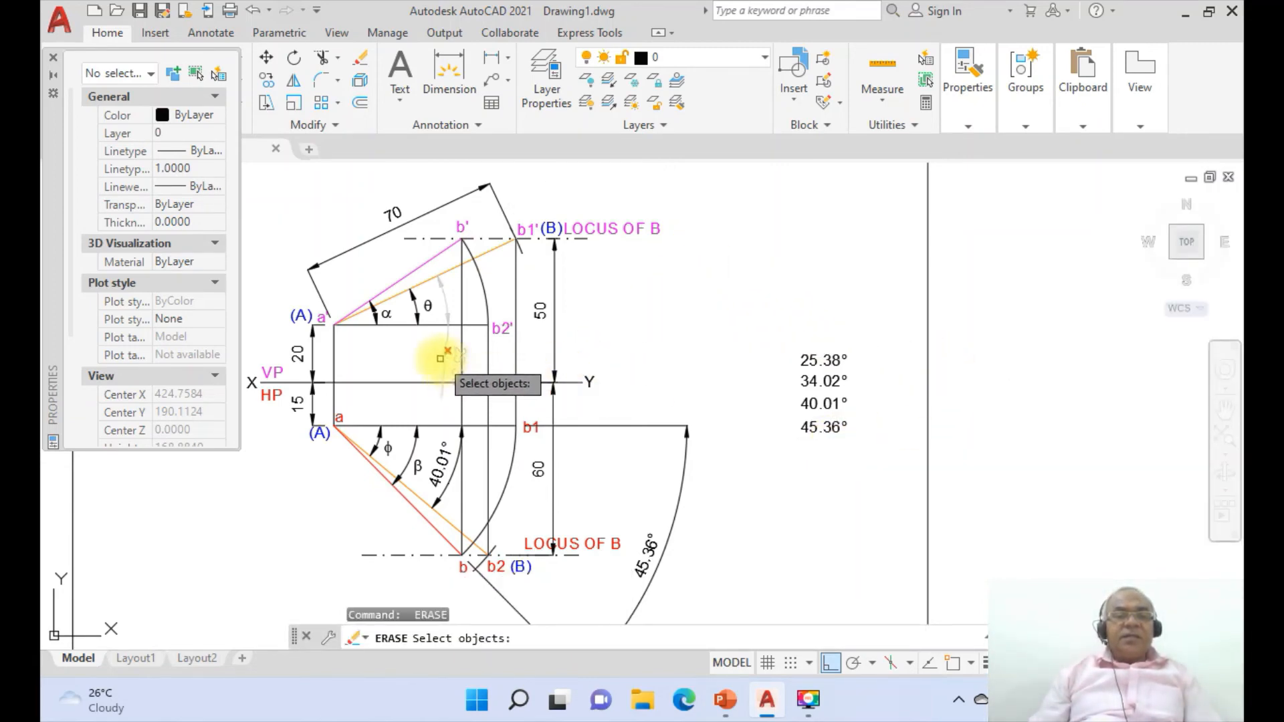
key("Return")
key("Return")
left_click(450, 459)
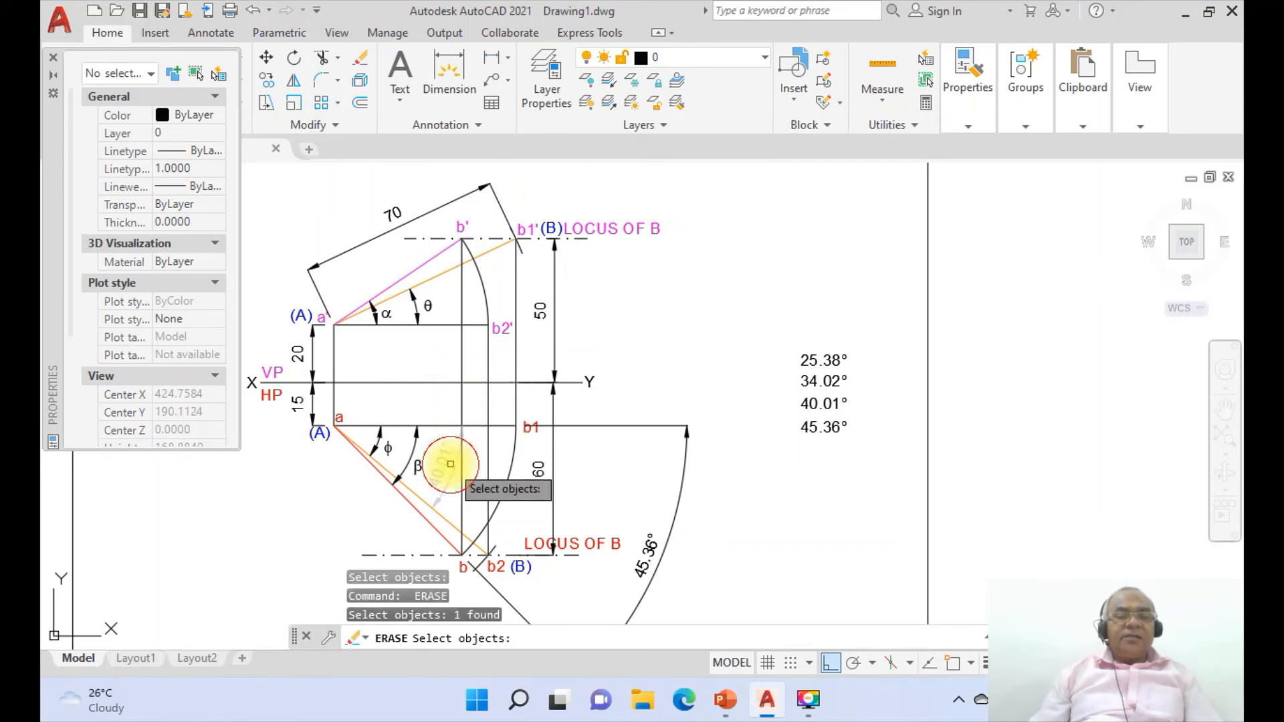
key("Return")
key("Return")
key("Return")
left_click(667, 539)
key("Return")
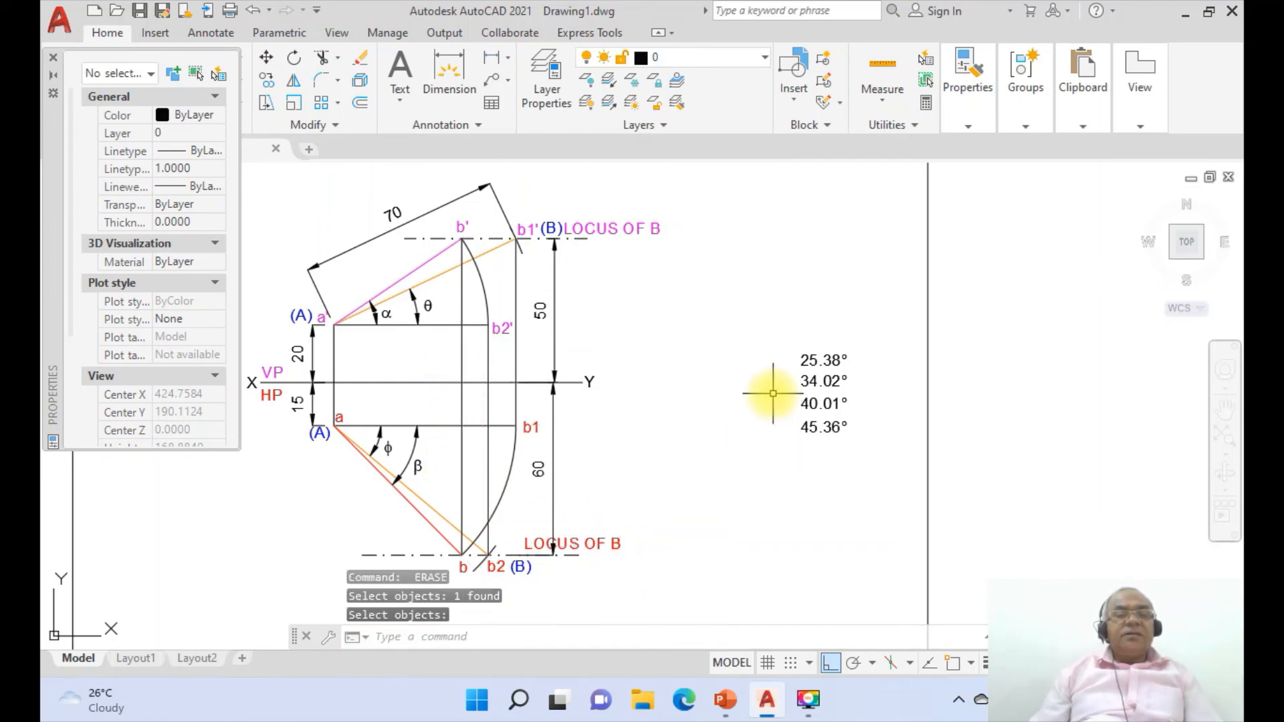
Copy the θ label from the figure to just before the 25.38° value, with Ortho off
left_click(823, 380)
type("c")
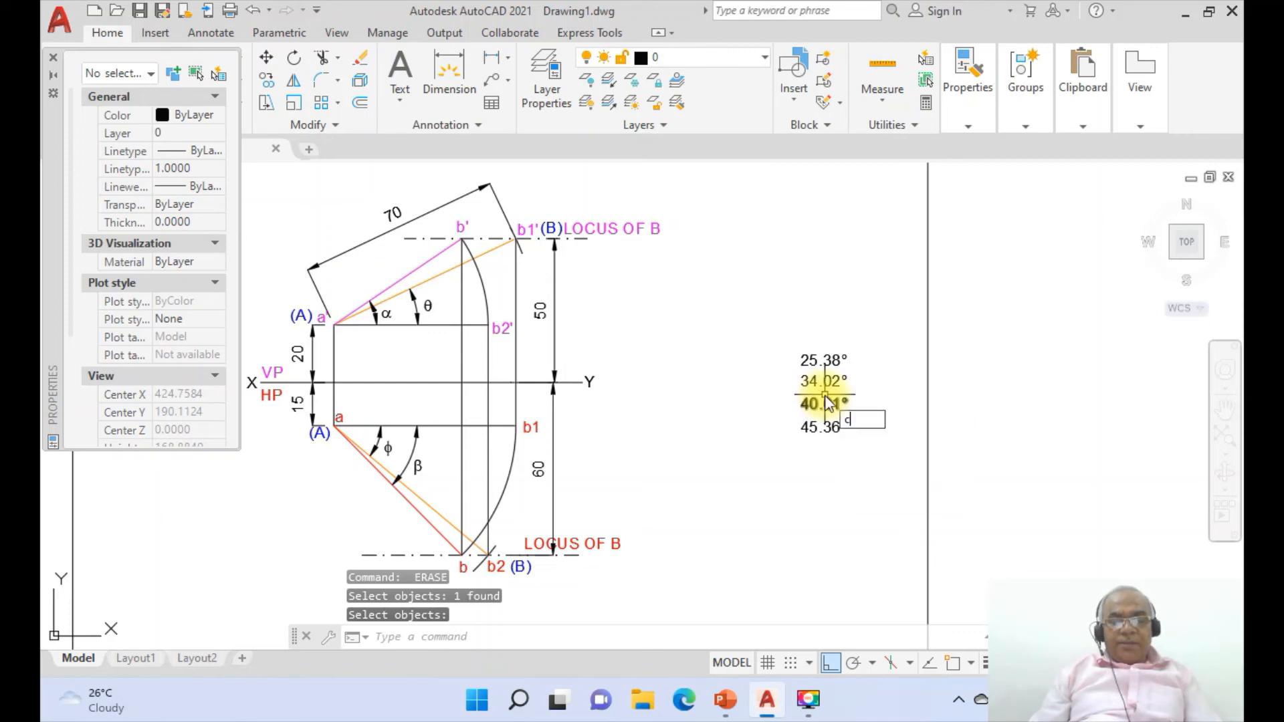
type("t o")
key("Return")
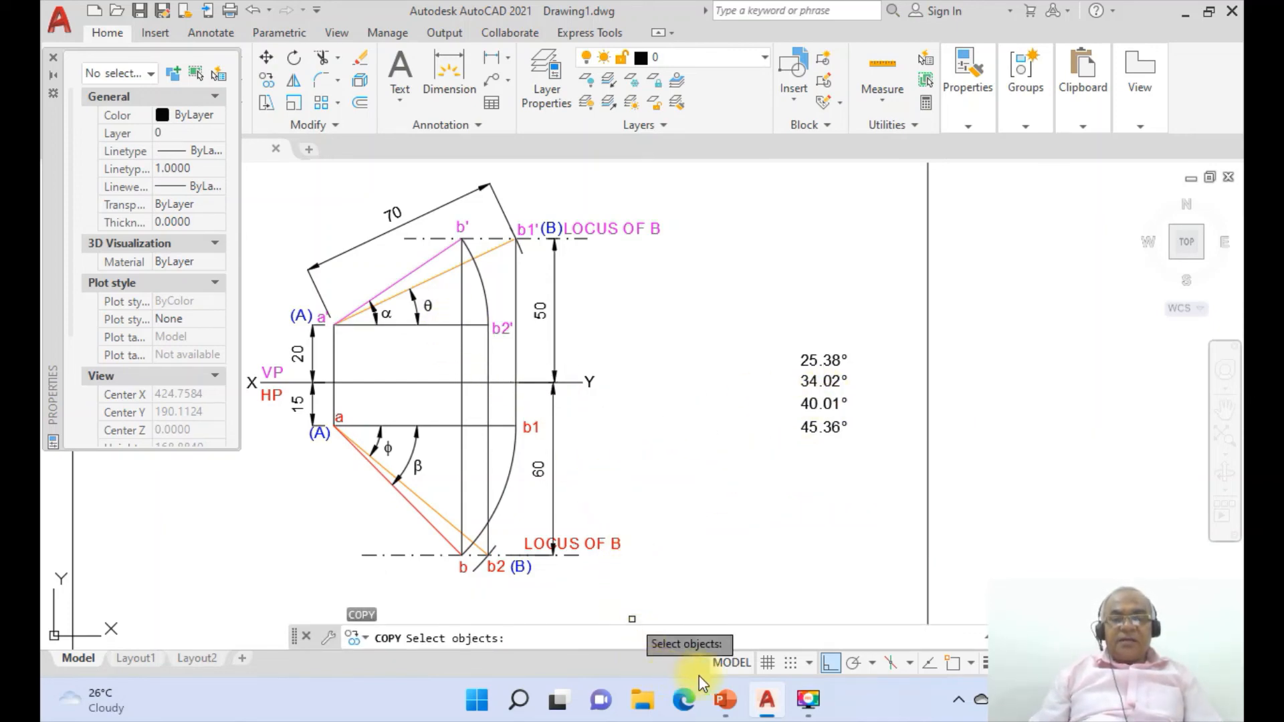
left_click(830, 664)
left_click(428, 305)
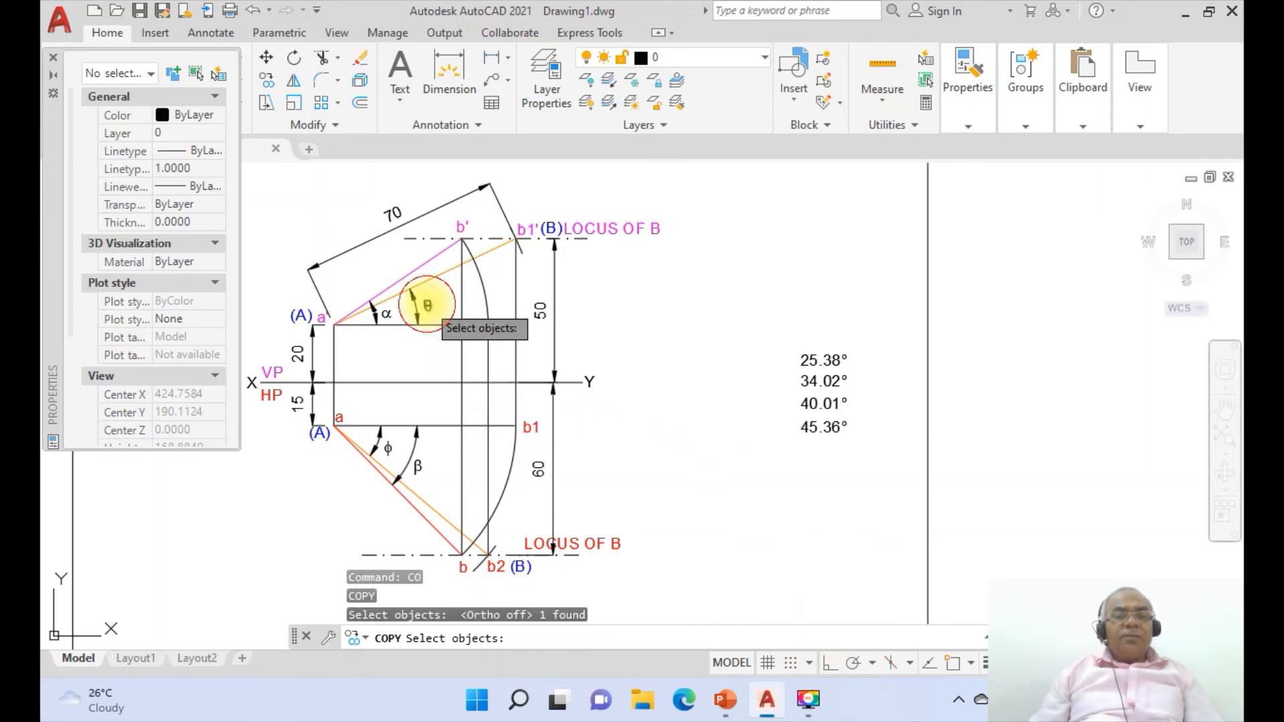
key("Return")
left_click(420, 345)
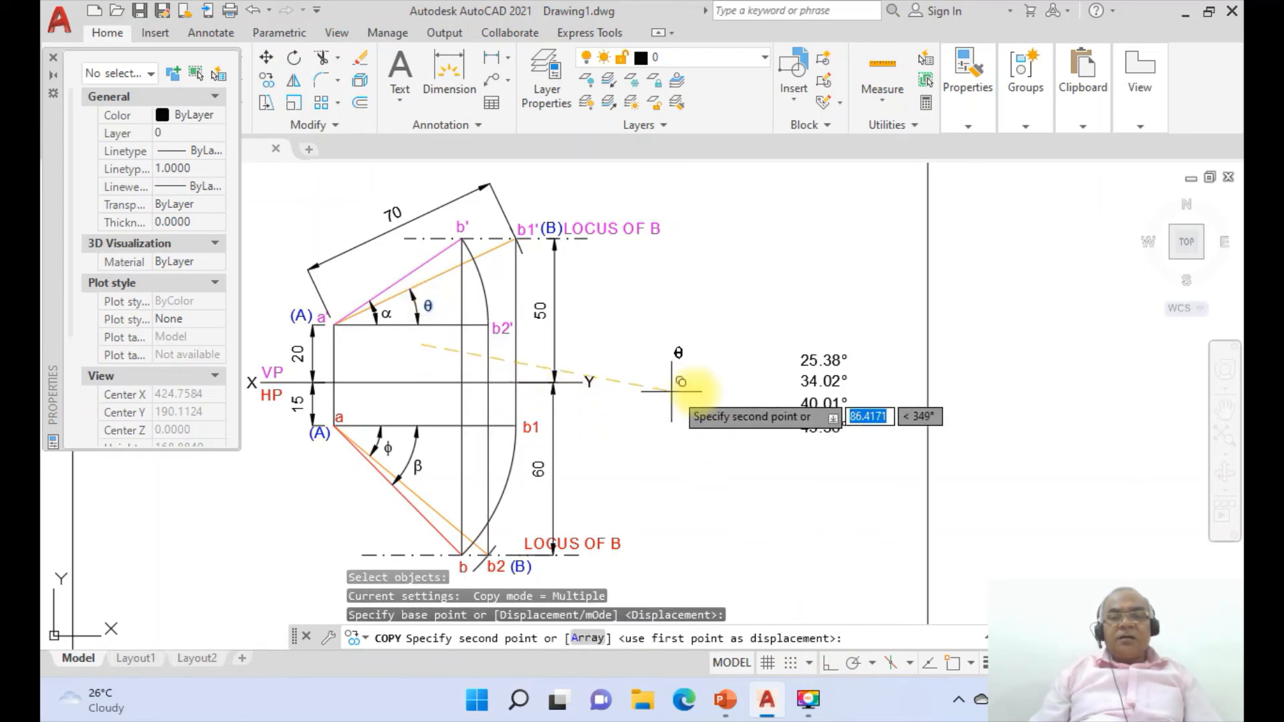
left_click(778, 401)
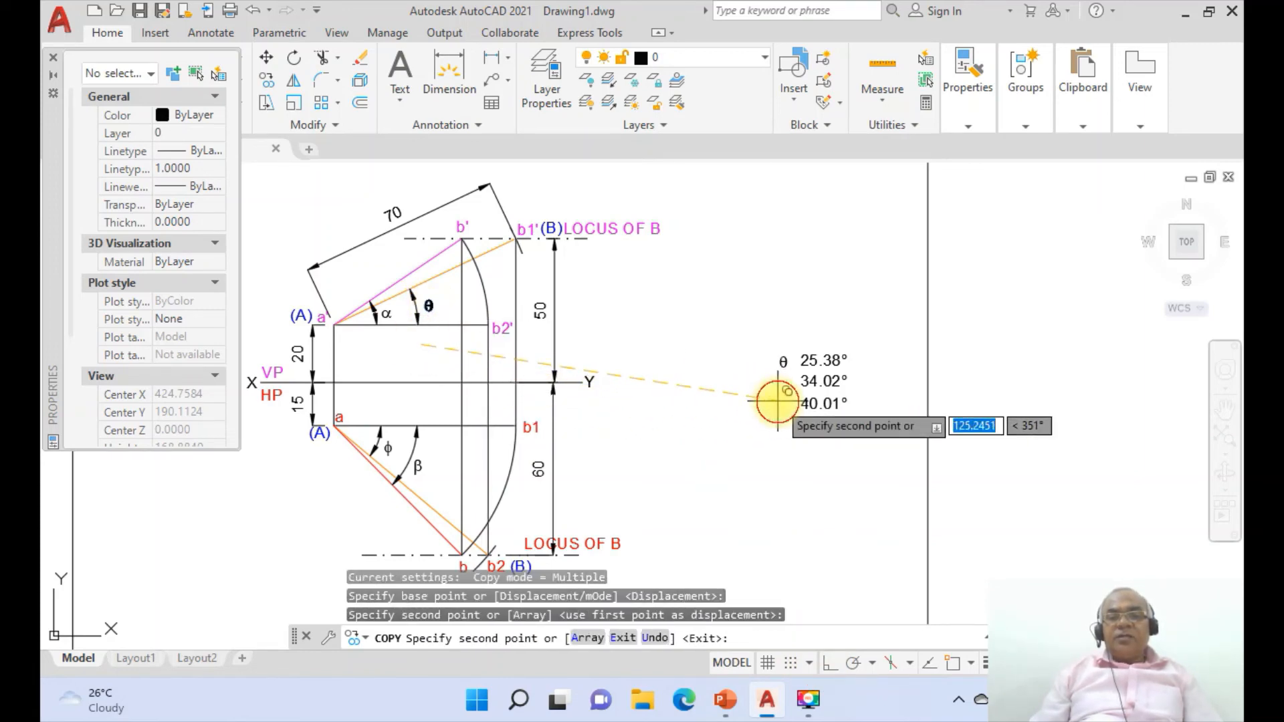
key("Return")
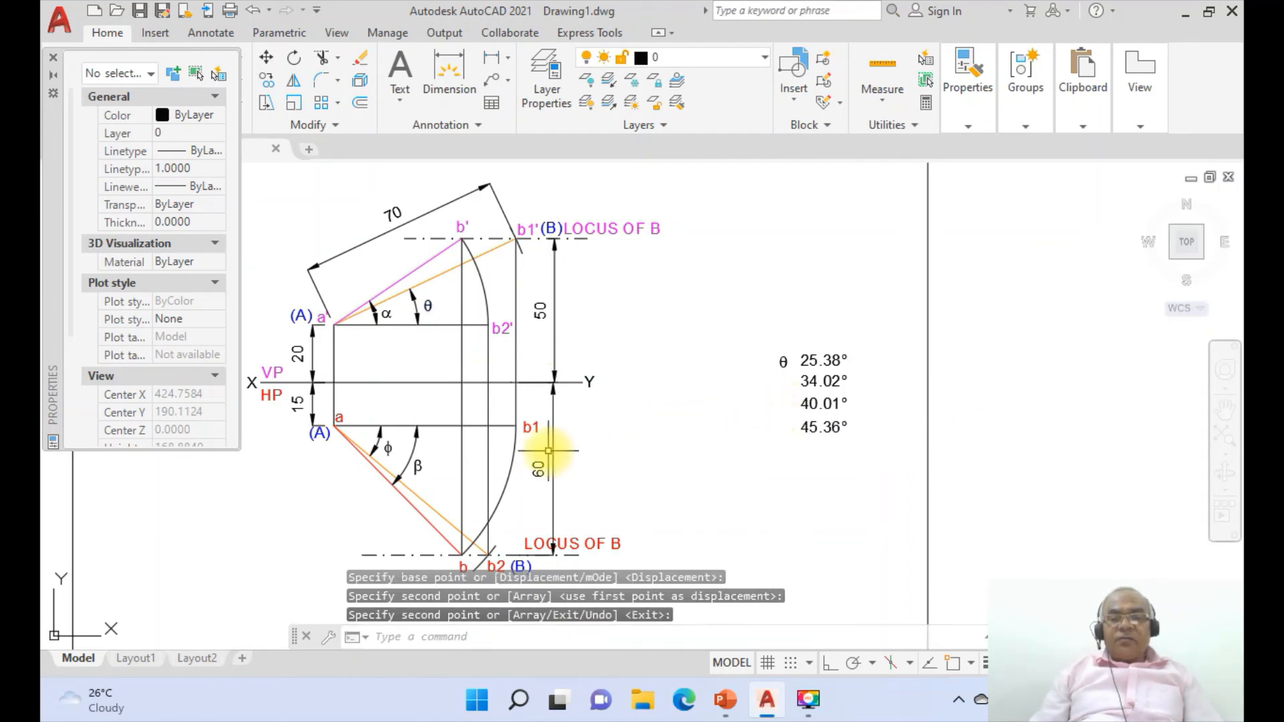
Check the answers table on the PowerPoint slide and, back in AutoCAD, copy the figure's α label to just before the 34.02° value
left_click(725, 701)
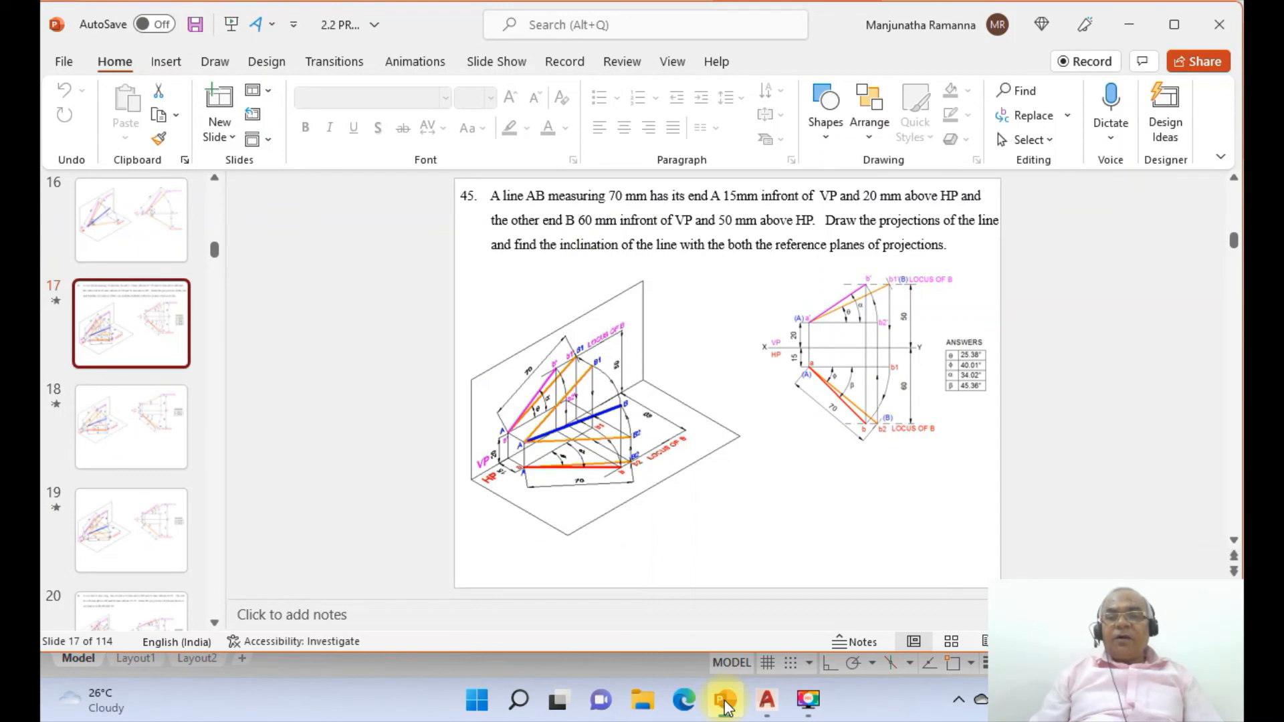
left_click(768, 700)
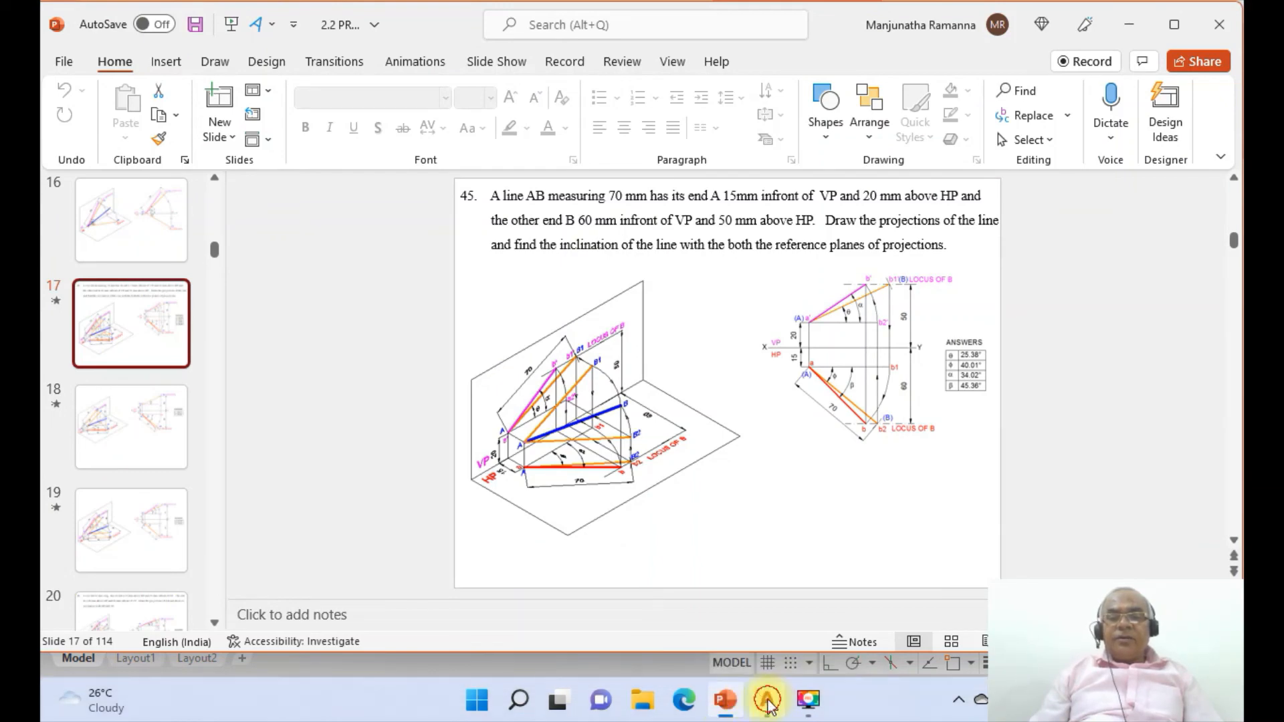
key("Return")
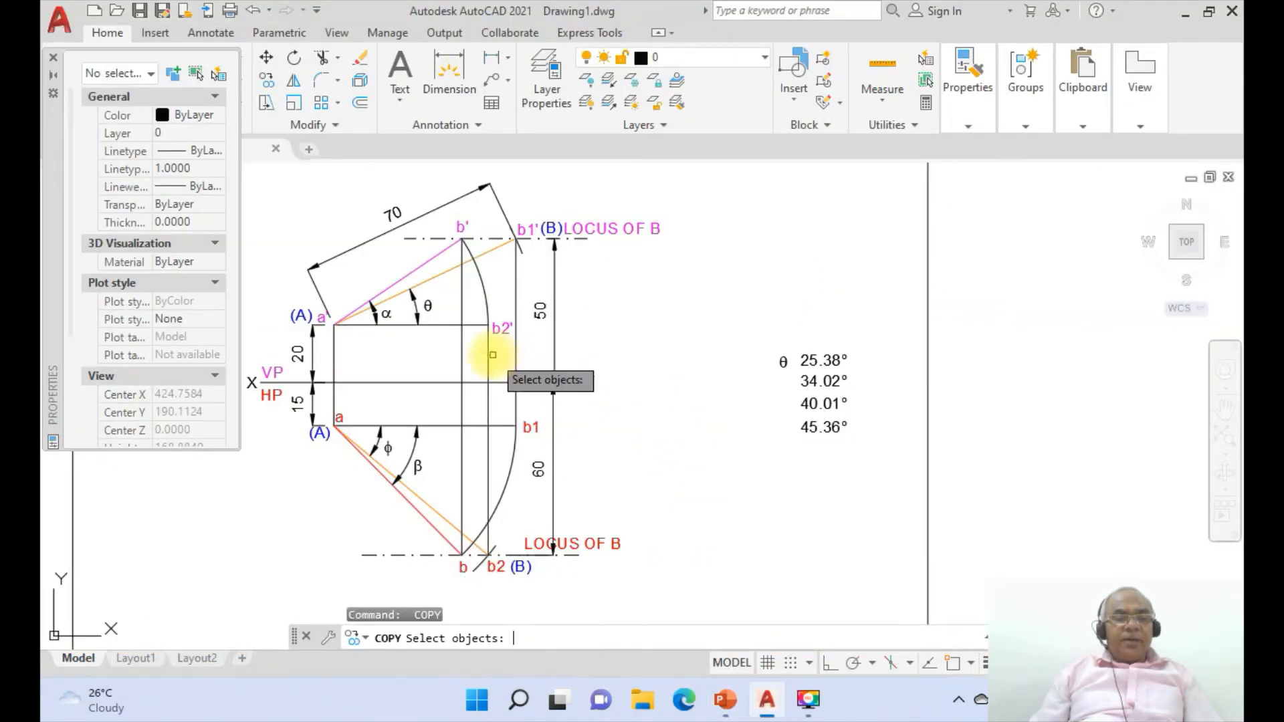
left_click(388, 314)
key("Return")
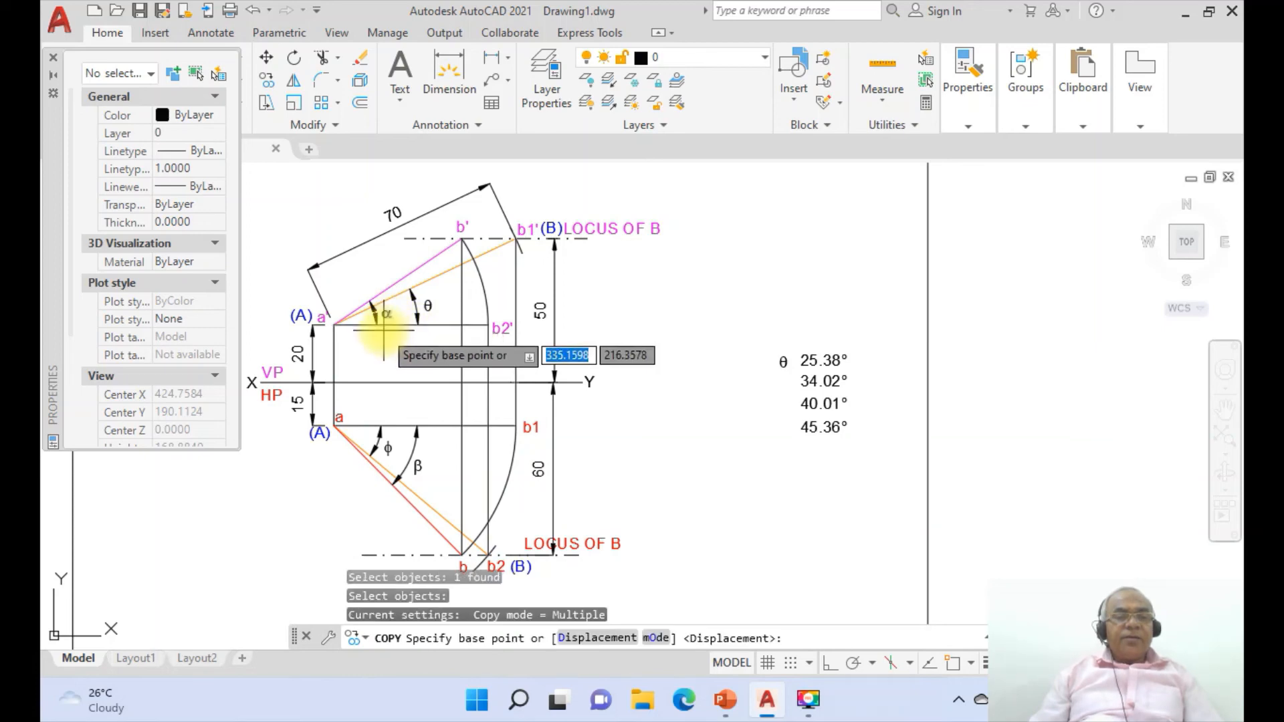
left_click(385, 331)
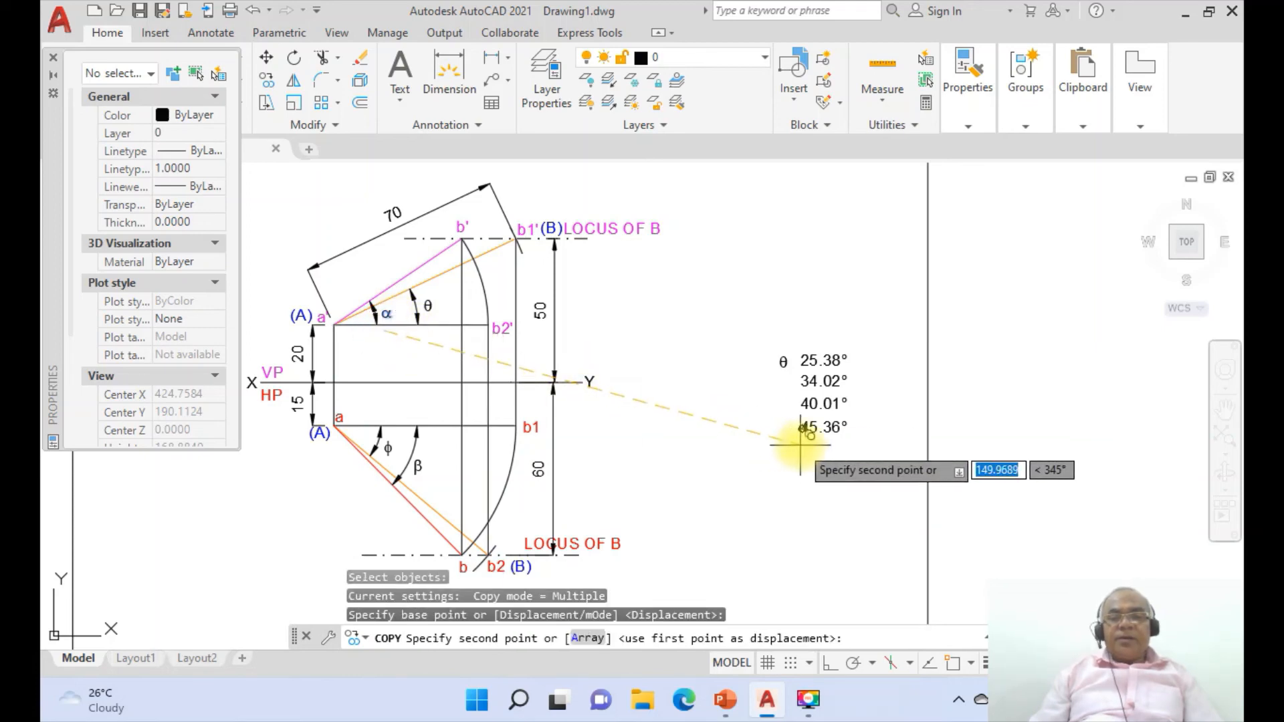
left_click(783, 397)
key("Return")
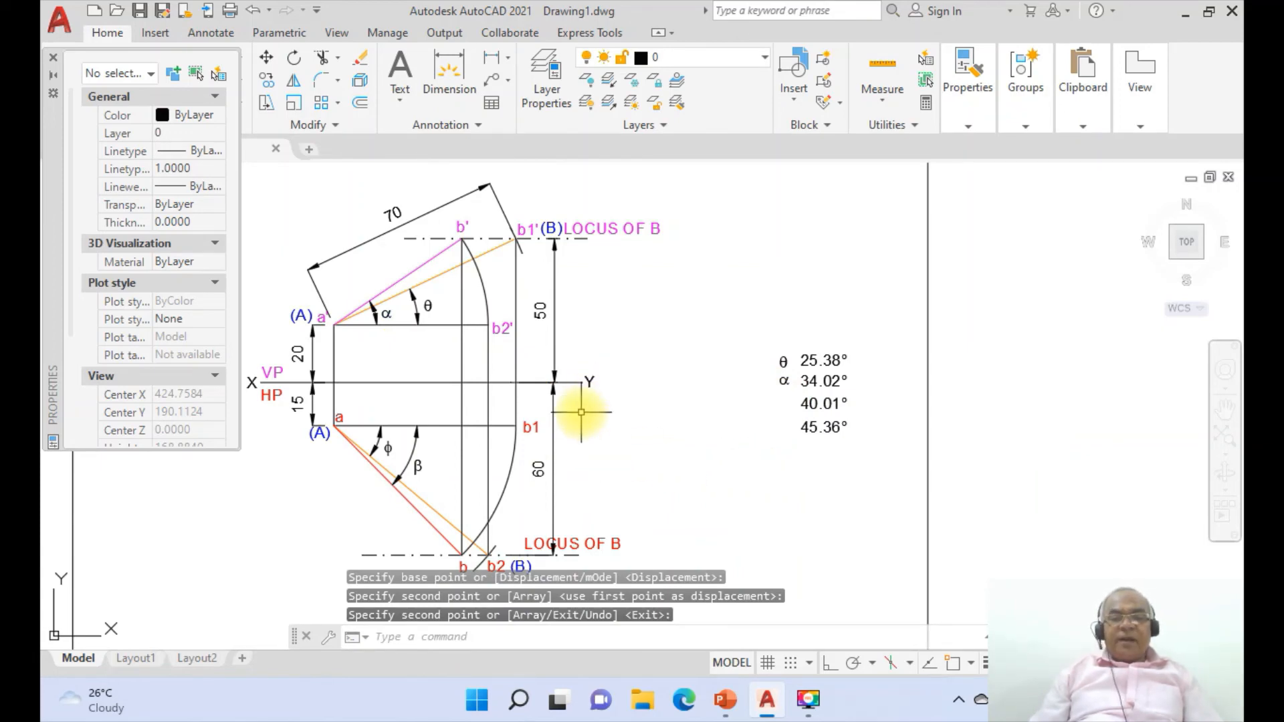
Copy the φ label from the figure to just before the 40.01° value
key("Return")
left_click(389, 451)
key("Return")
left_click(362, 491)
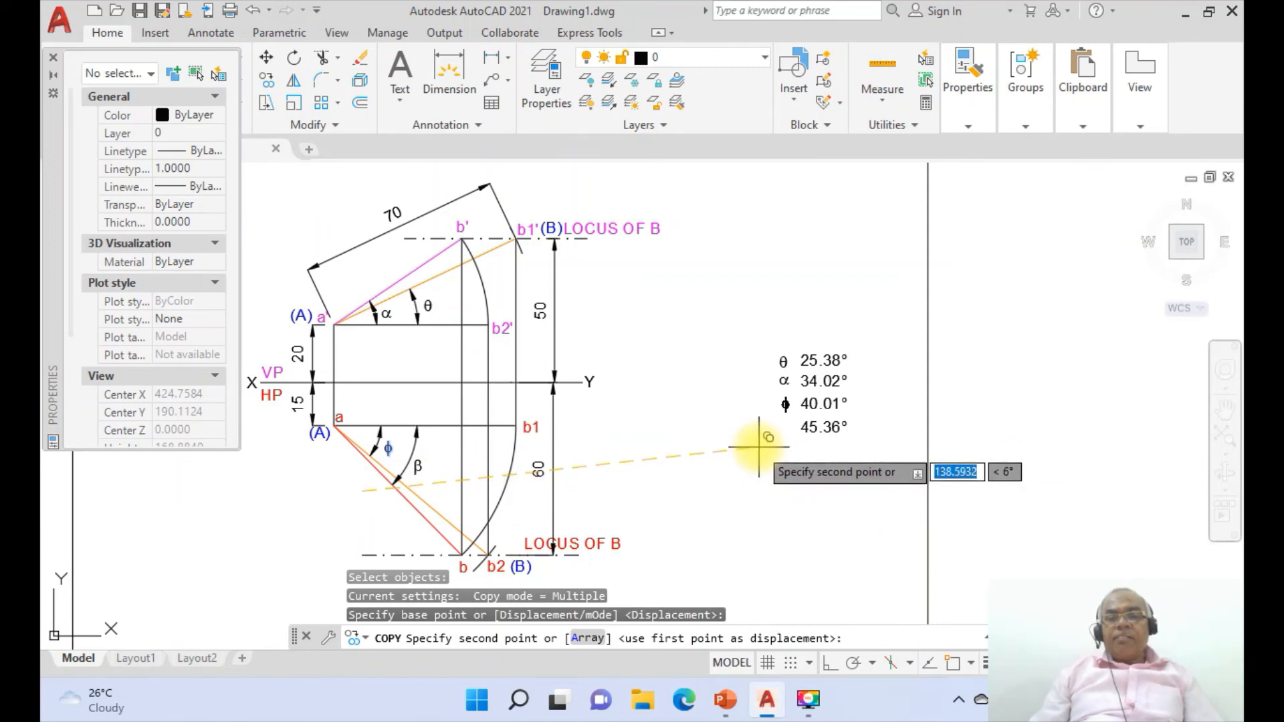
left_click(760, 449)
key("Return")
Copy the β label from the figure to just before the 45.36° value
key("Return")
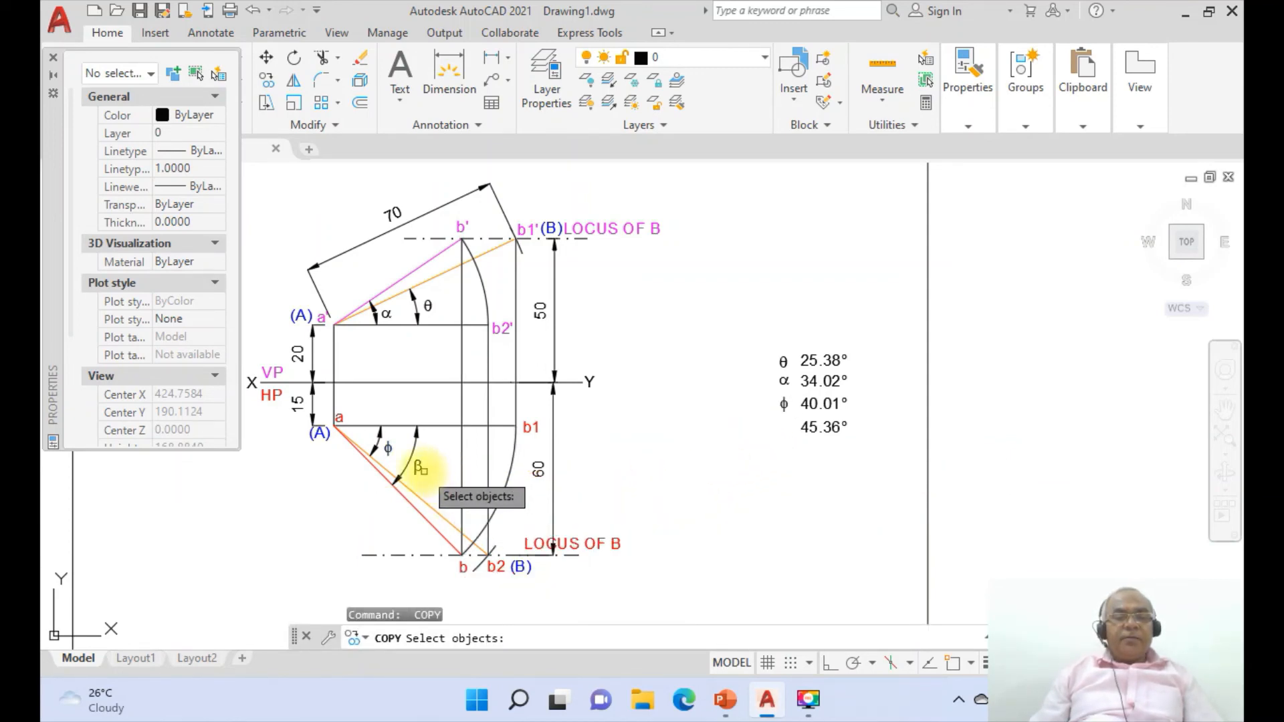
left_click(419, 466)
key("Return")
left_click(428, 497)
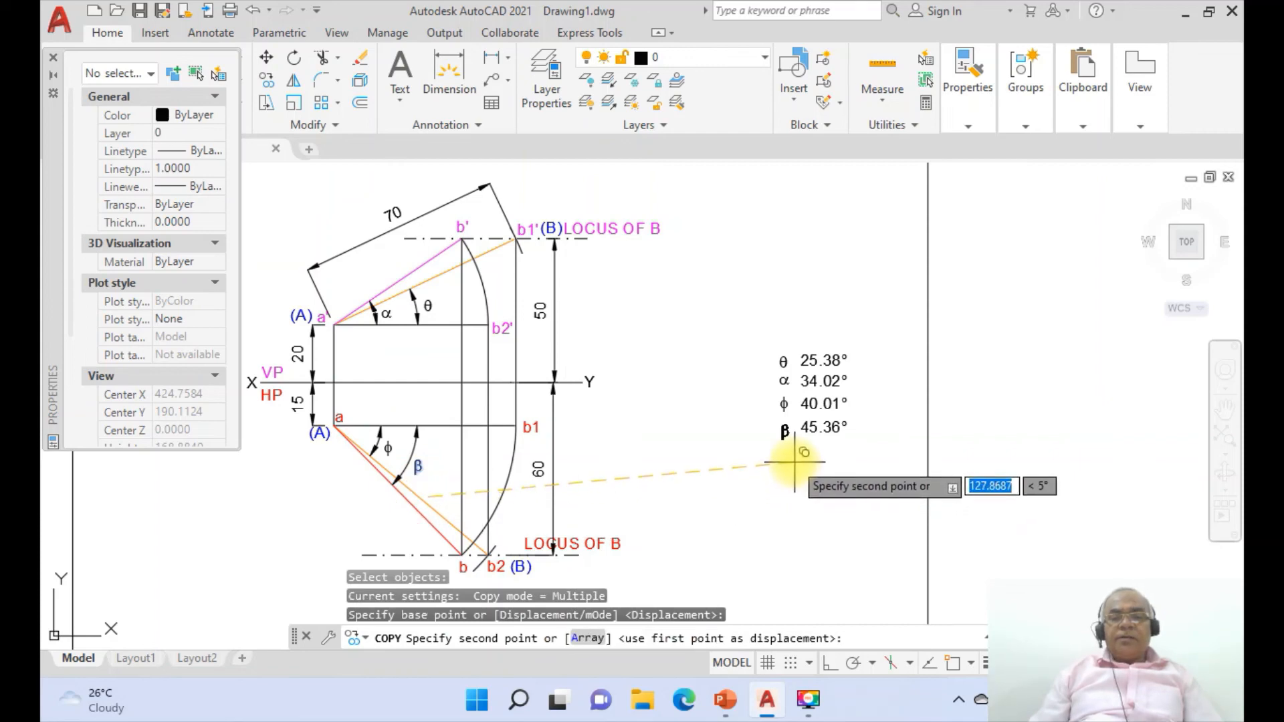
left_click(794, 461)
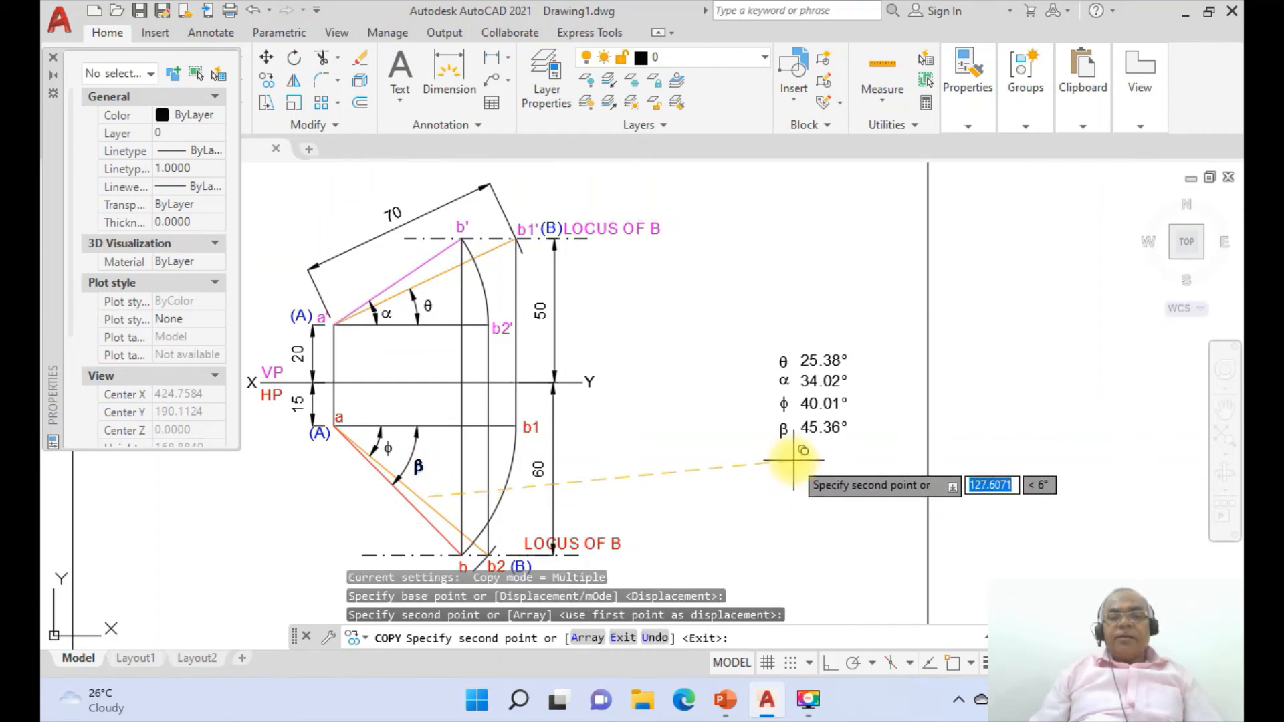
key("Return")
Draw a rectangular frame of lines around the symbols and angle values with Ortho on, running the top edge slightly past the starting corner
type("l")
key("Return")
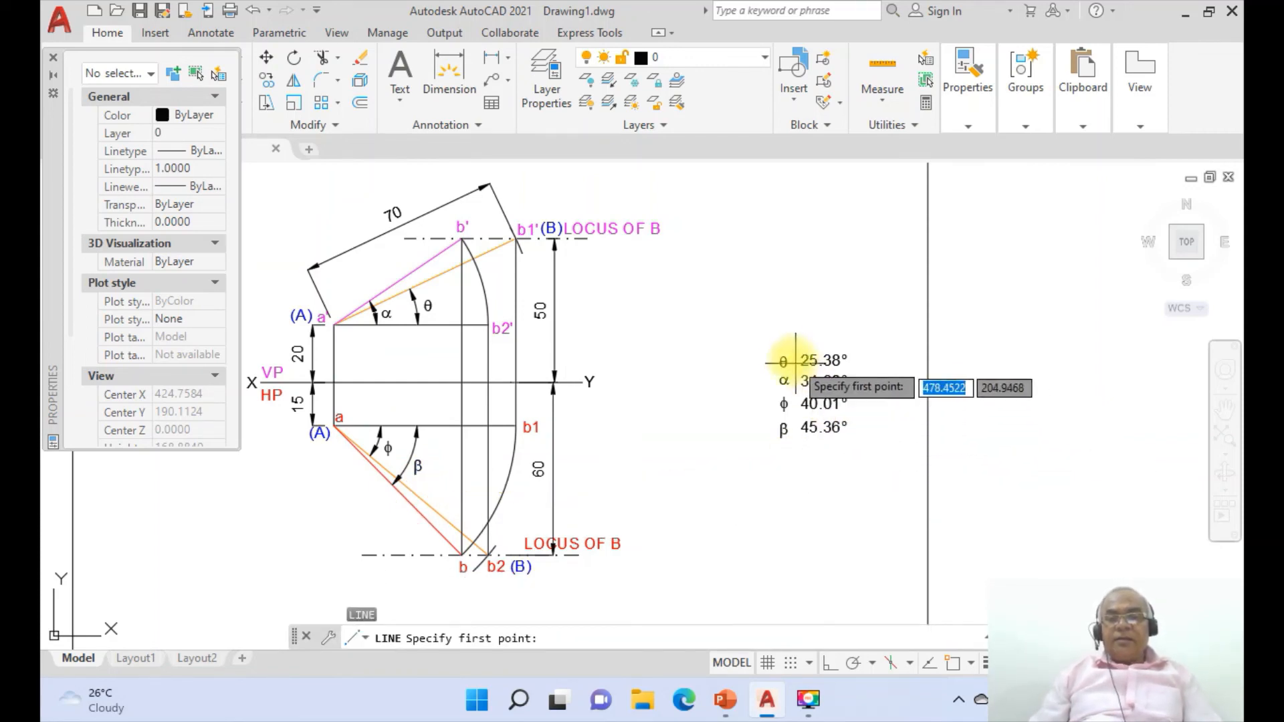
left_click(772, 349)
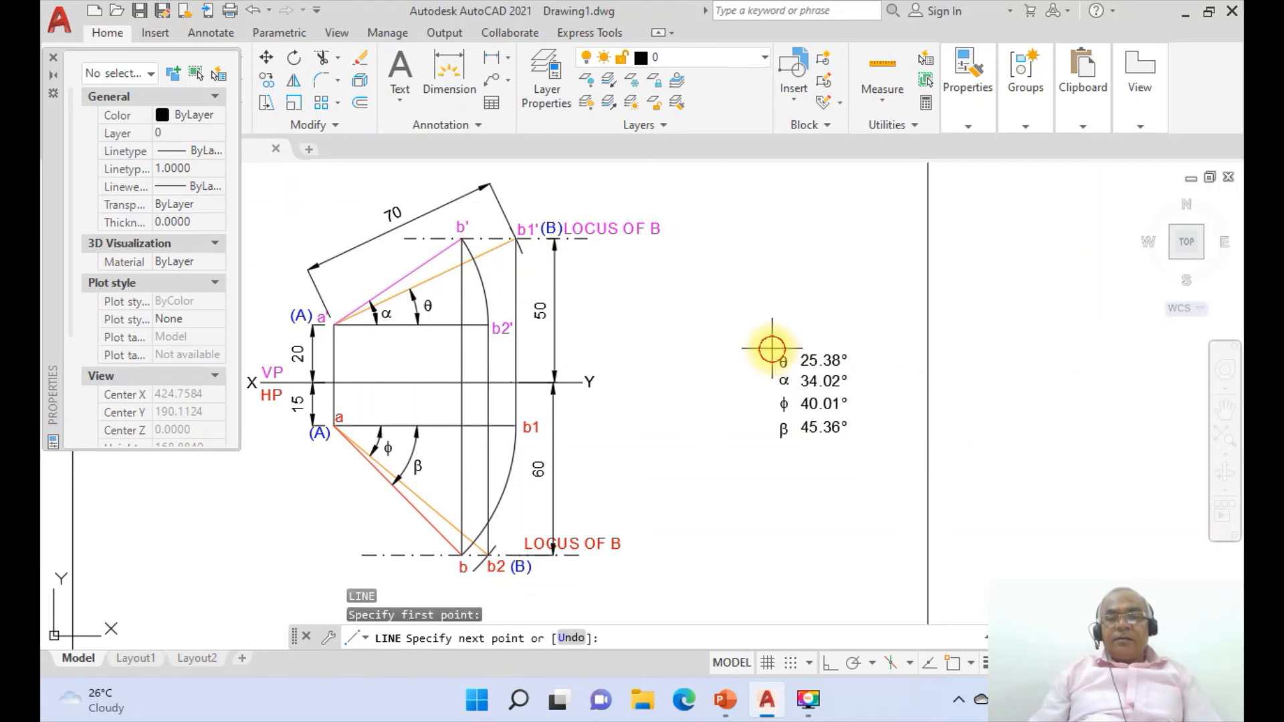
left_click(830, 663)
left_click(798, 448)
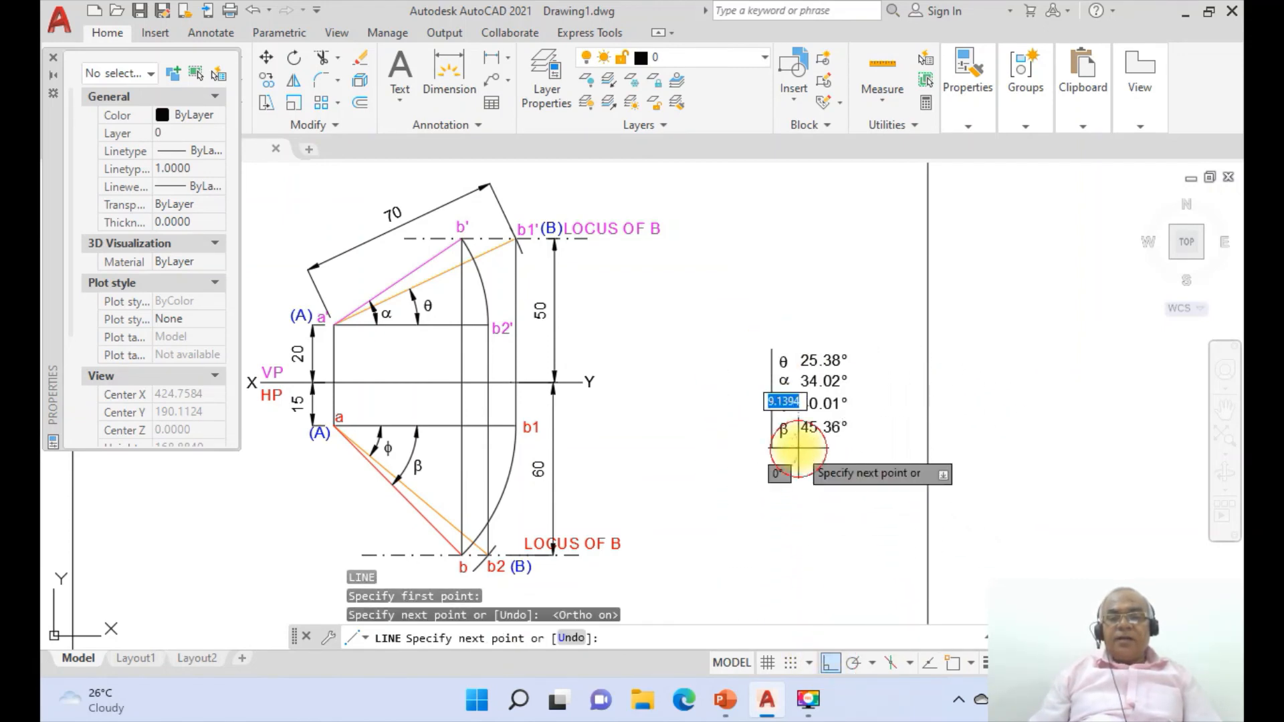
left_click(856, 435)
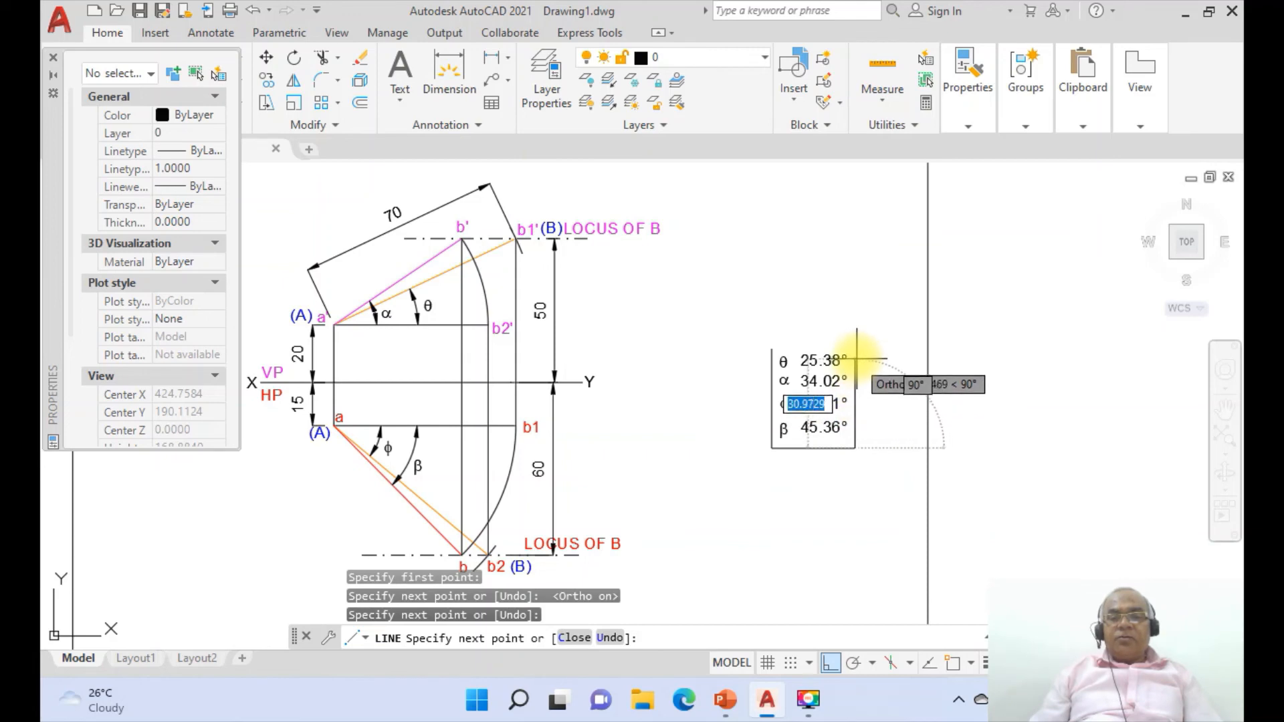
left_click(855, 349)
left_click(763, 368)
key("Return")
Fillet the frame's upper-left corner with radius 0 to trim the overshooting top edge
type("f")
key("Return")
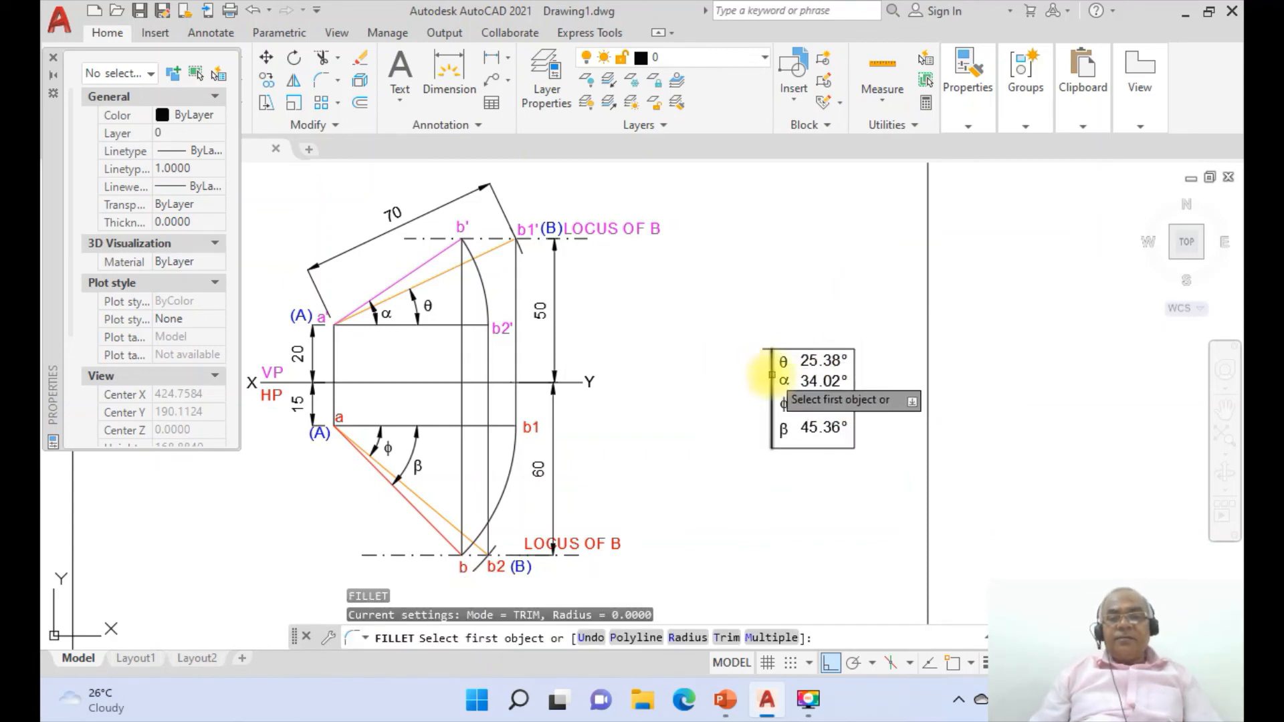
left_click(771, 369)
left_click(781, 349)
Add the single-line text ANSWERS just above the frame, with height 4 and rotation 0
type("d")
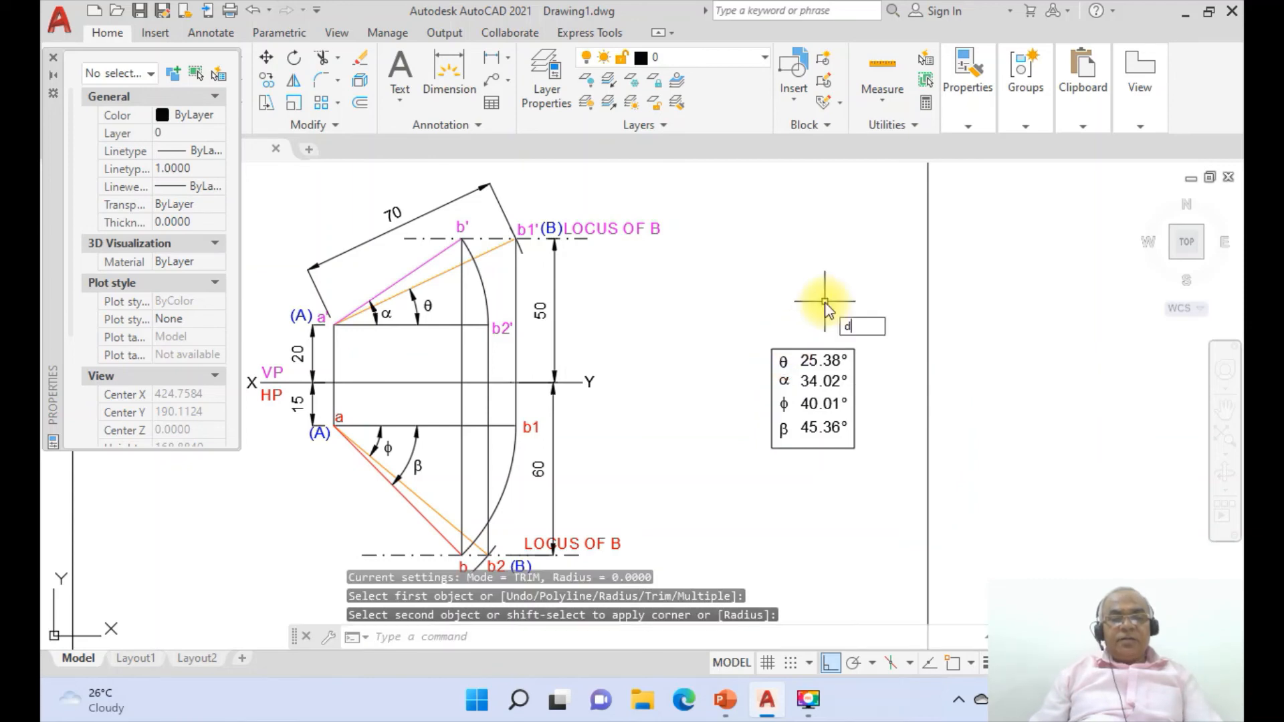
type("t")
key("Return")
left_click(771, 335)
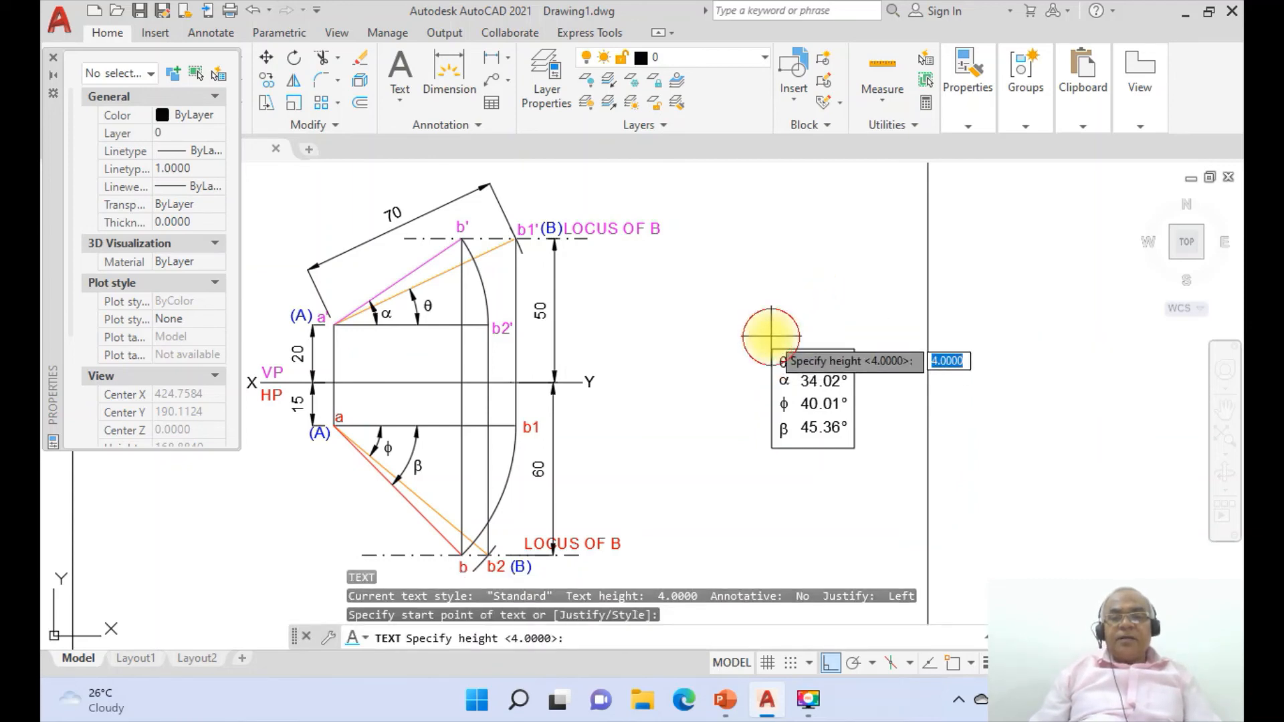
key("Return")
type("ANSWERS")
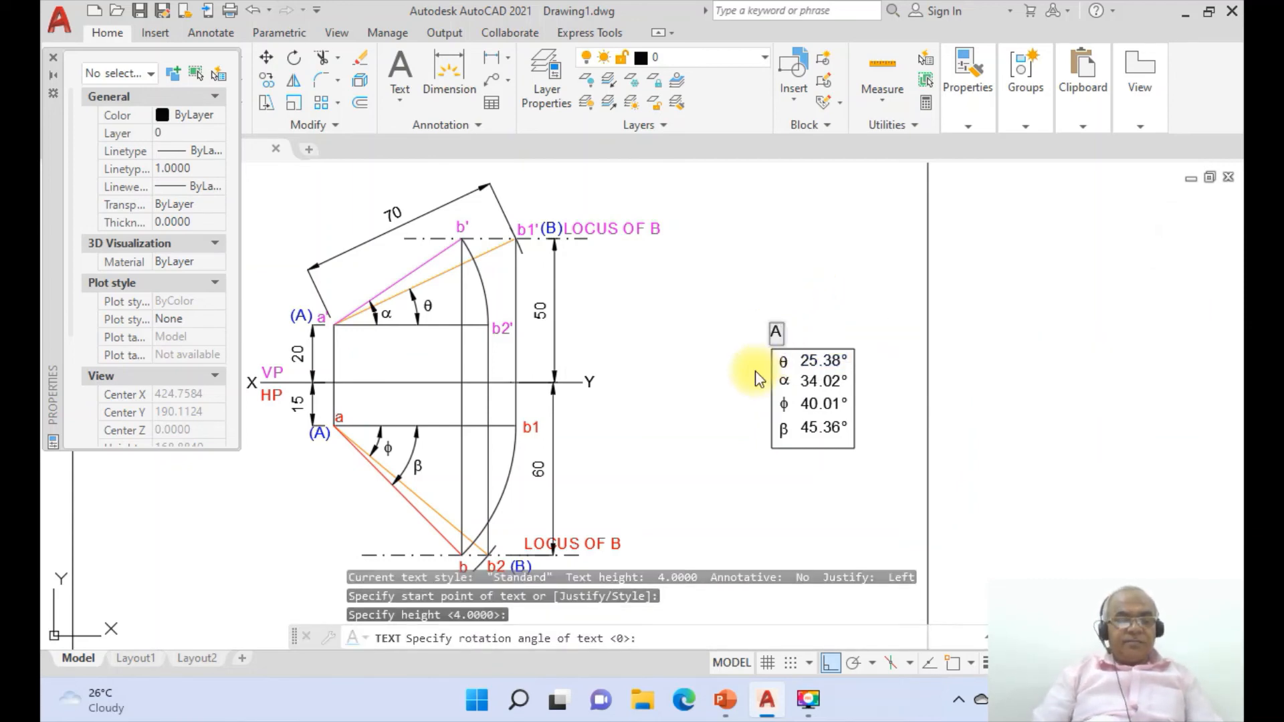
key("Return")
key("Return")
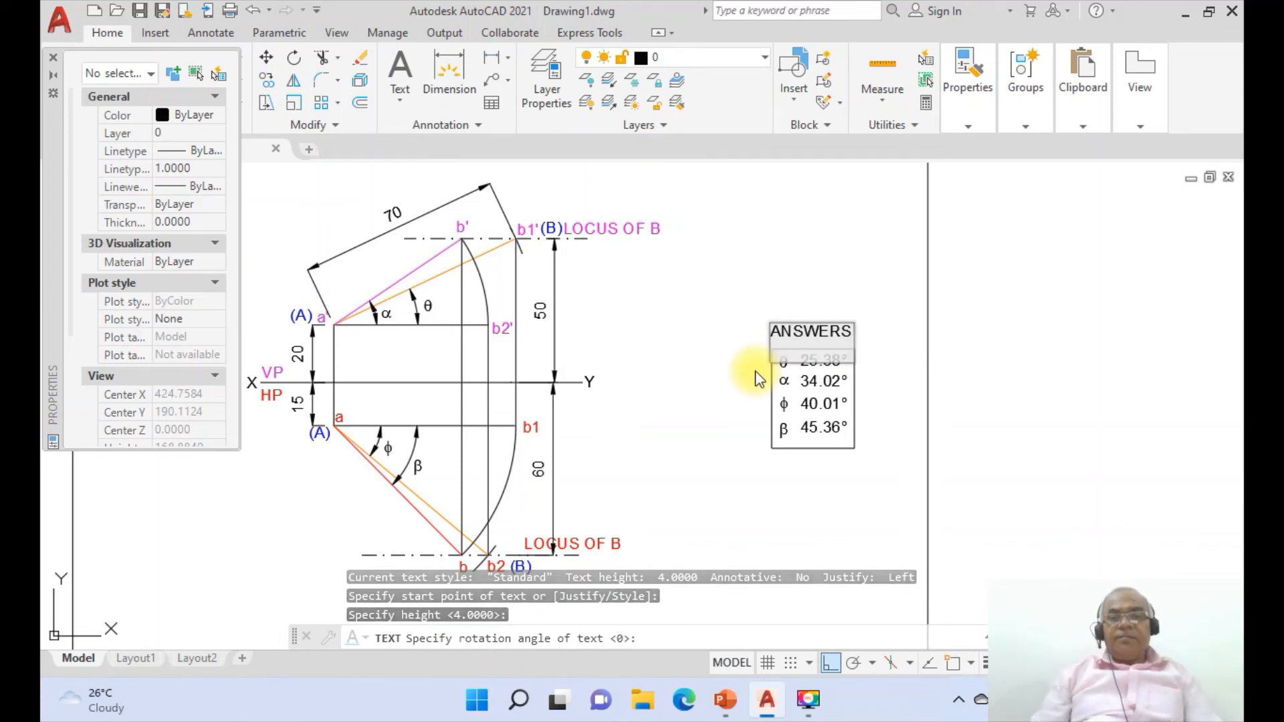
Compare the framed angle values and their symbols with the answers table on the problem 45 slide in PowerPoint, returning to AutoCAD
left_click(724, 713)
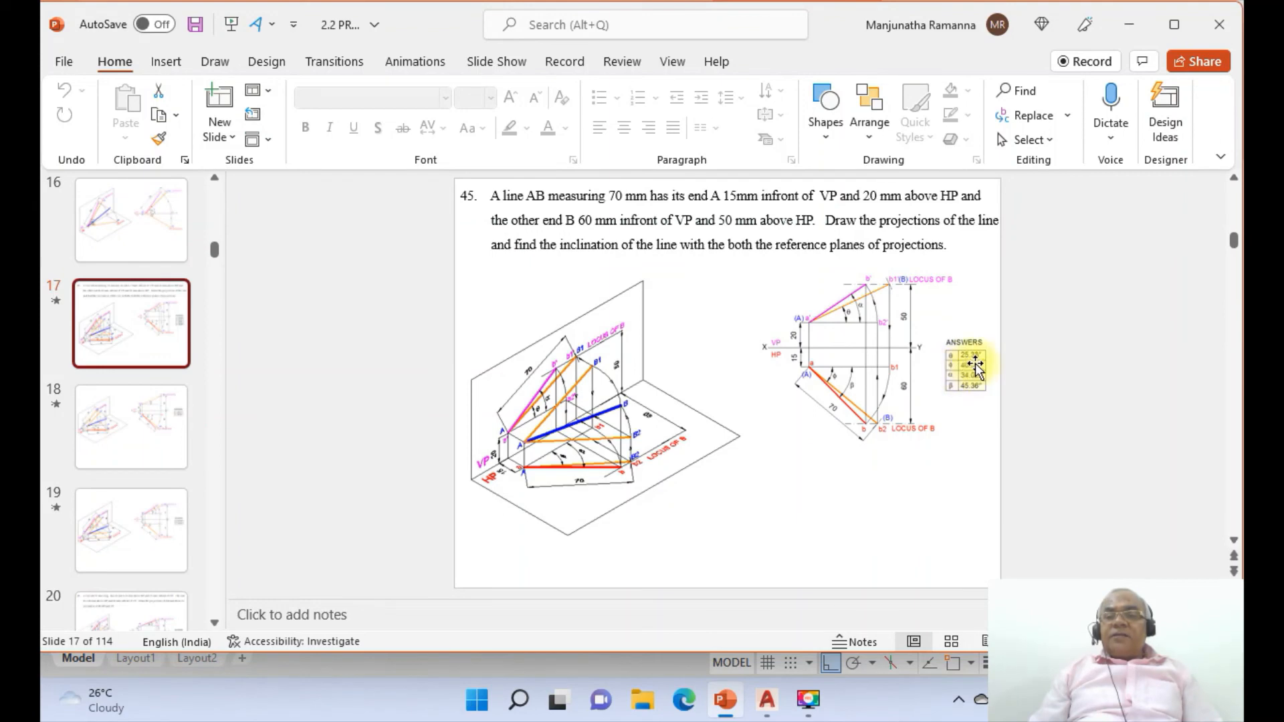
left_click(767, 700)
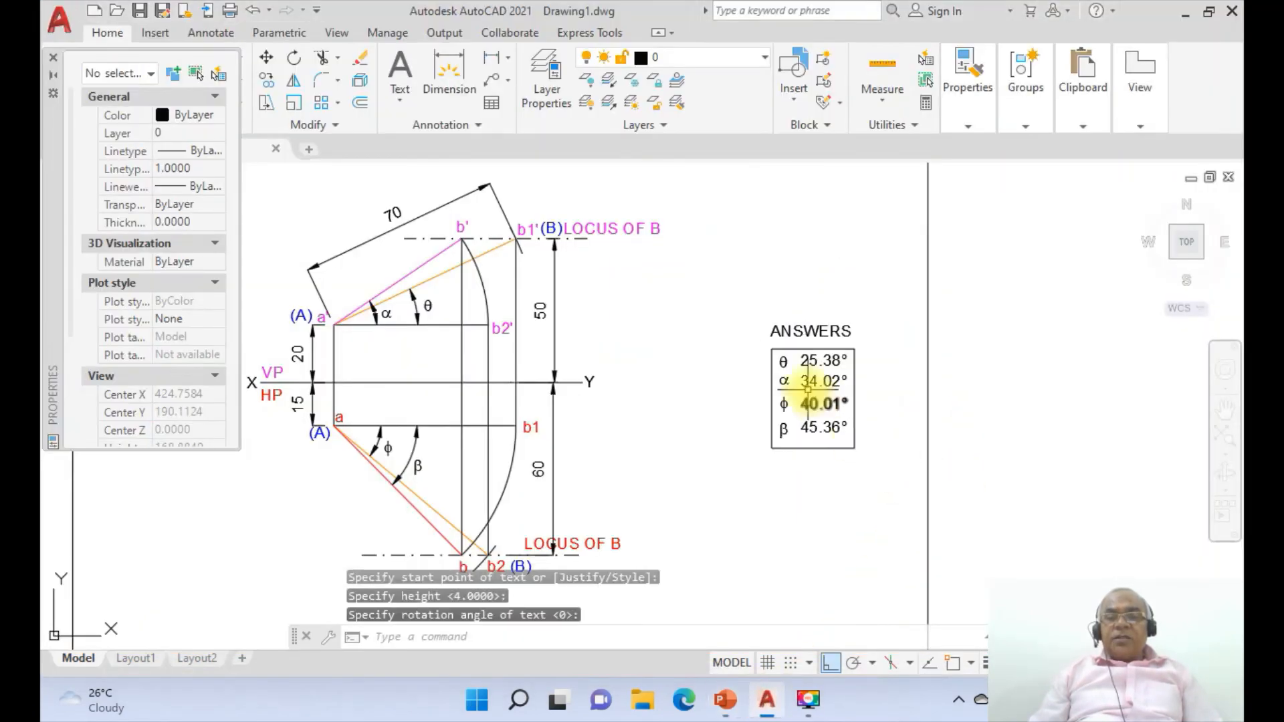
left_click(723, 709)
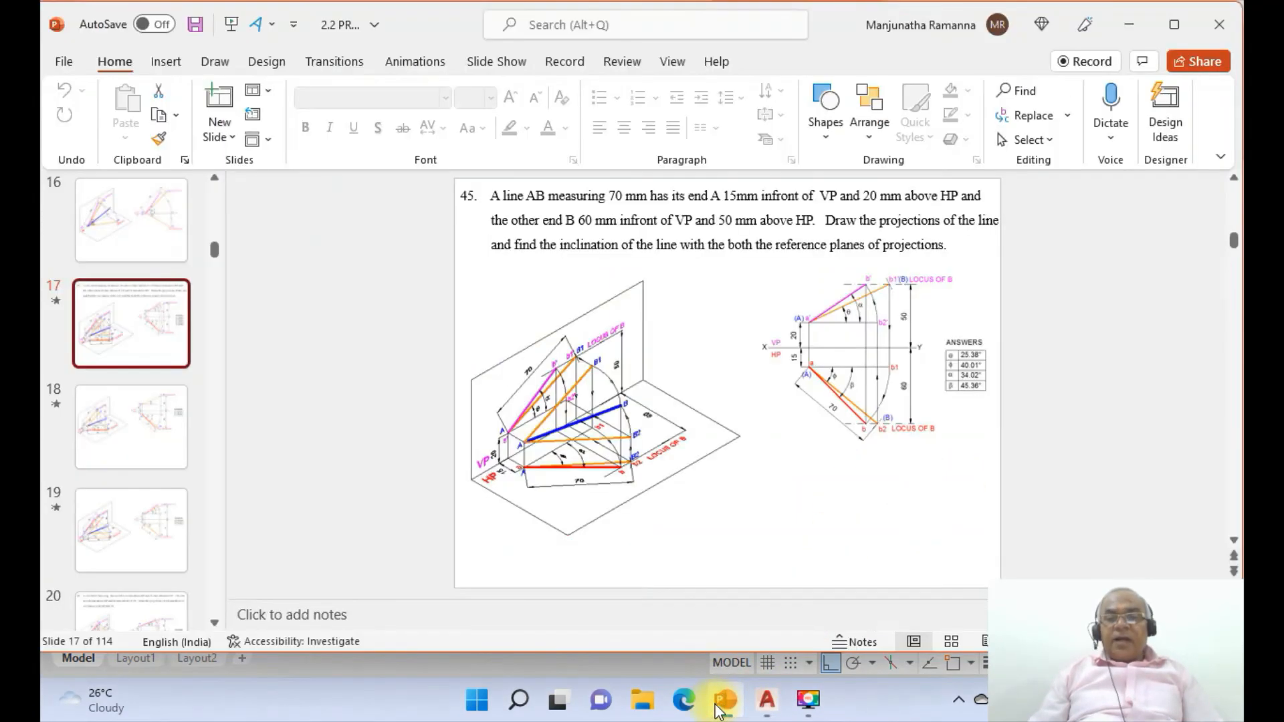
left_click(778, 706)
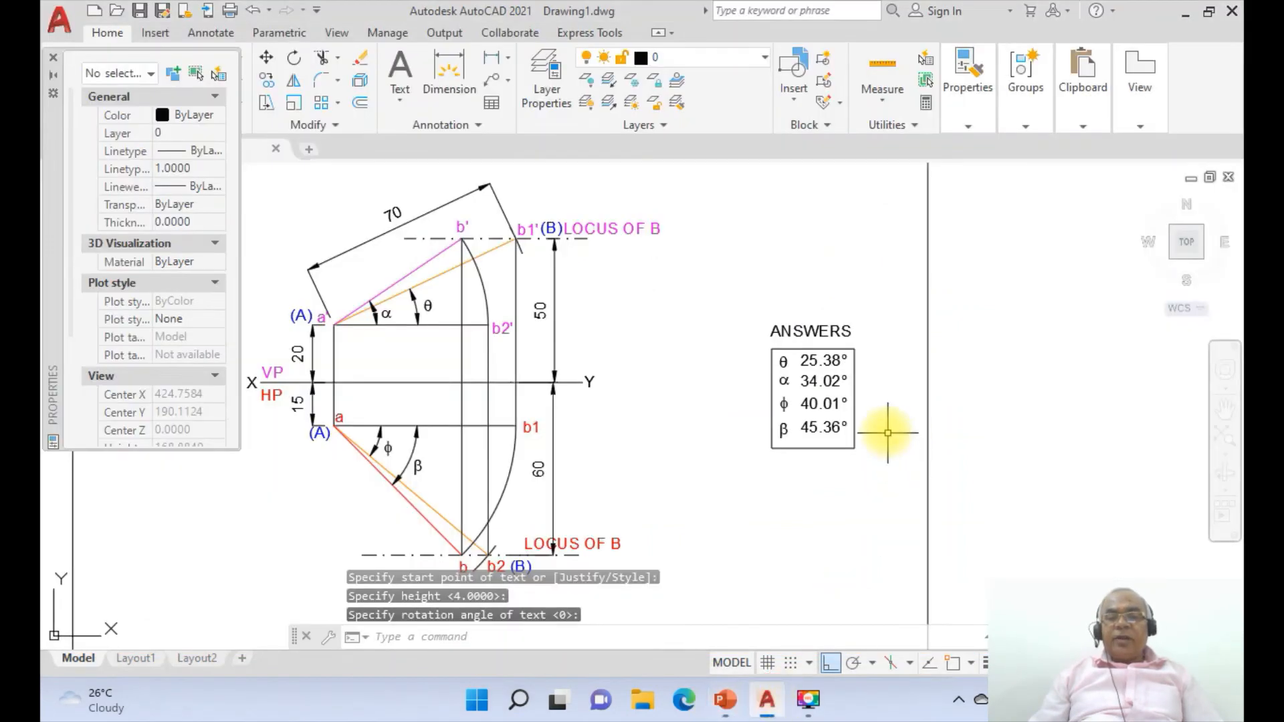
left_click(738, 703)
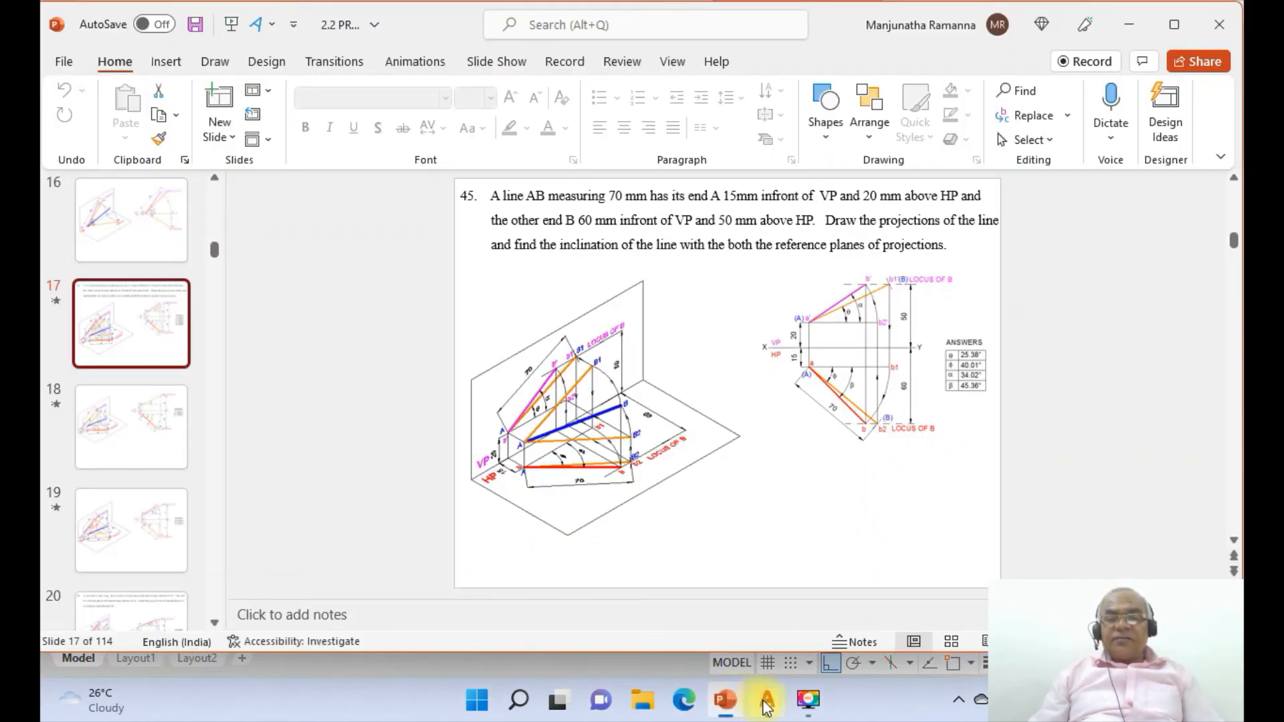
left_click(767, 703)
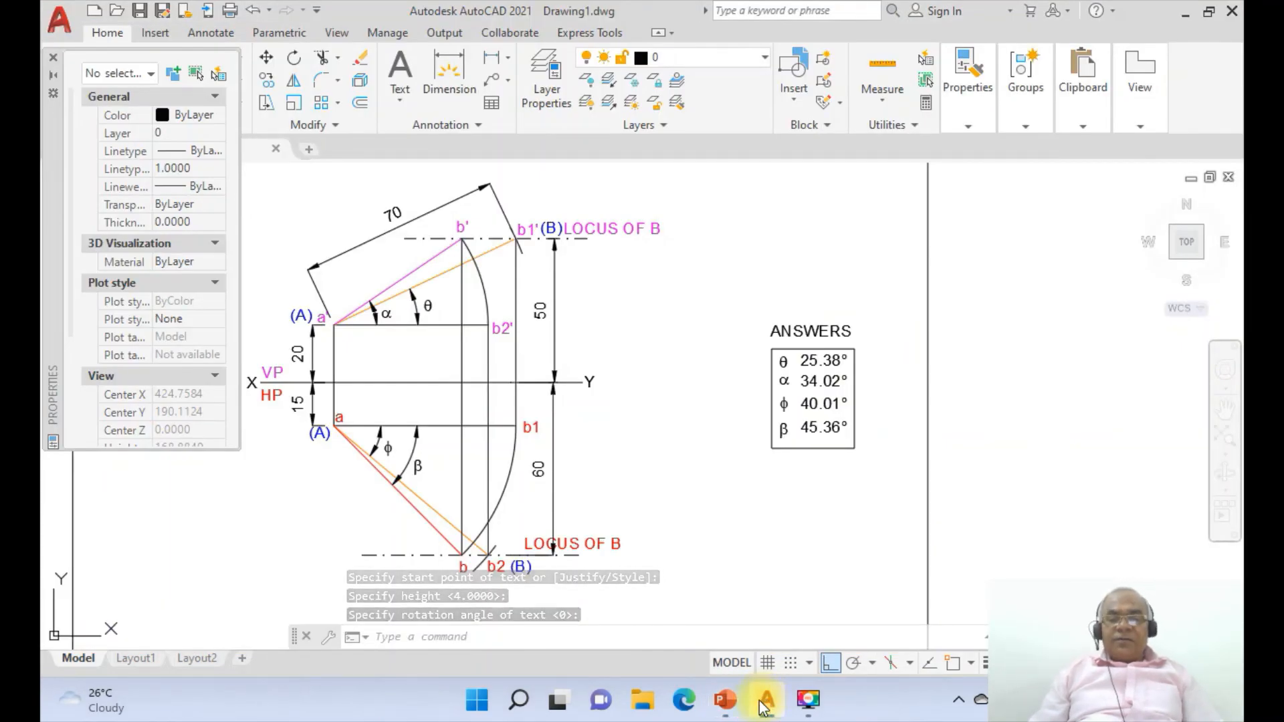
left_click(735, 704)
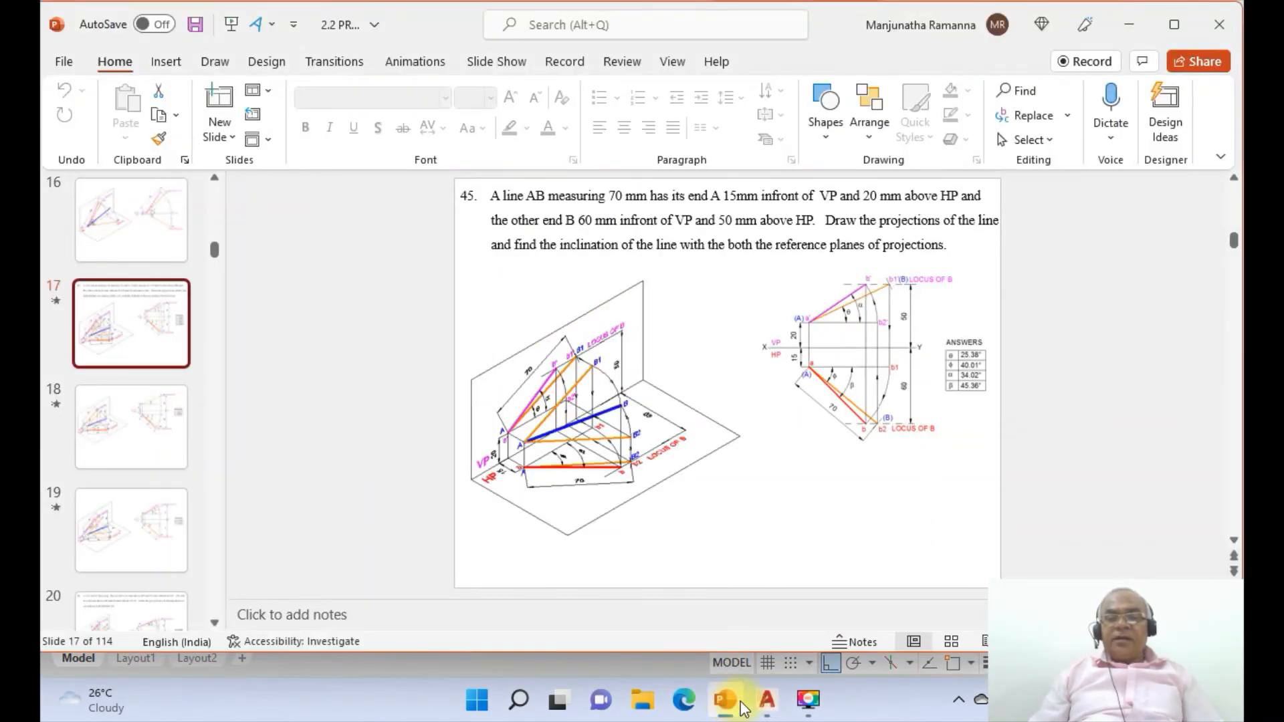
left_click(766, 702)
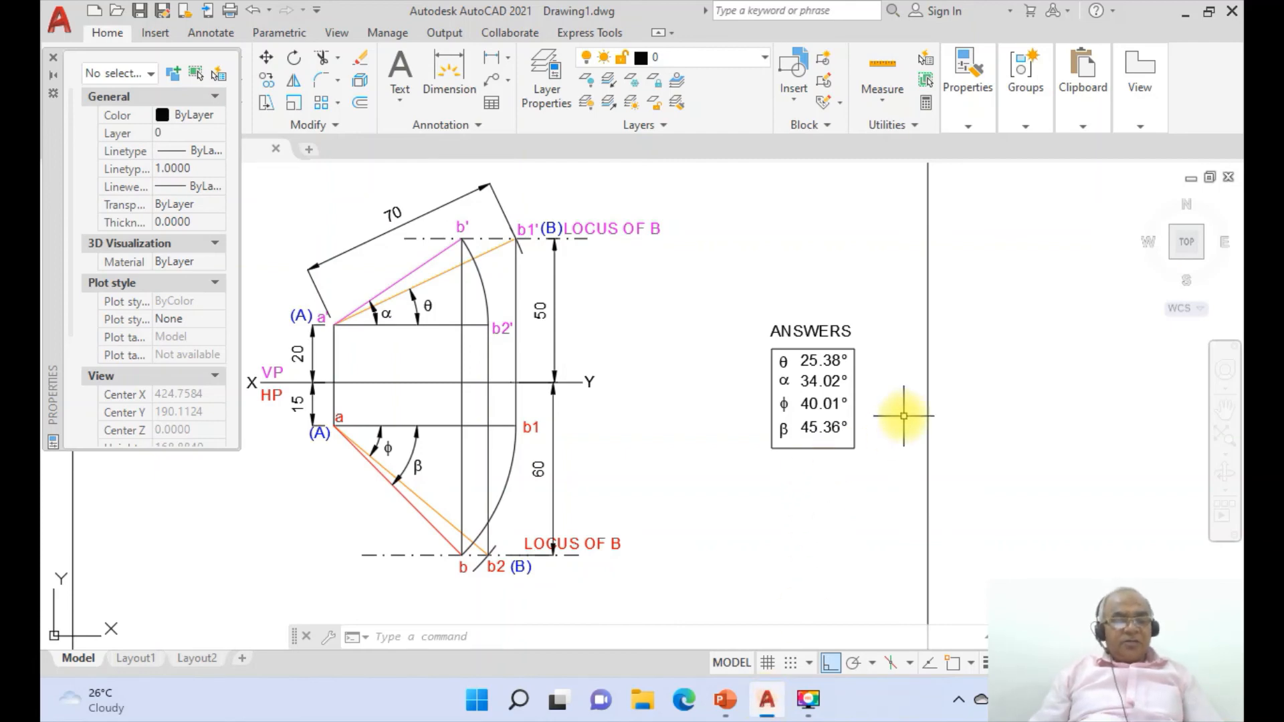
Place a downward leader arrow without annotation on the vertical projector from b1' to b1, using the Nearest snap just above line XY
type("z")
key("Return")
scroll(899, 420, "down", 3)
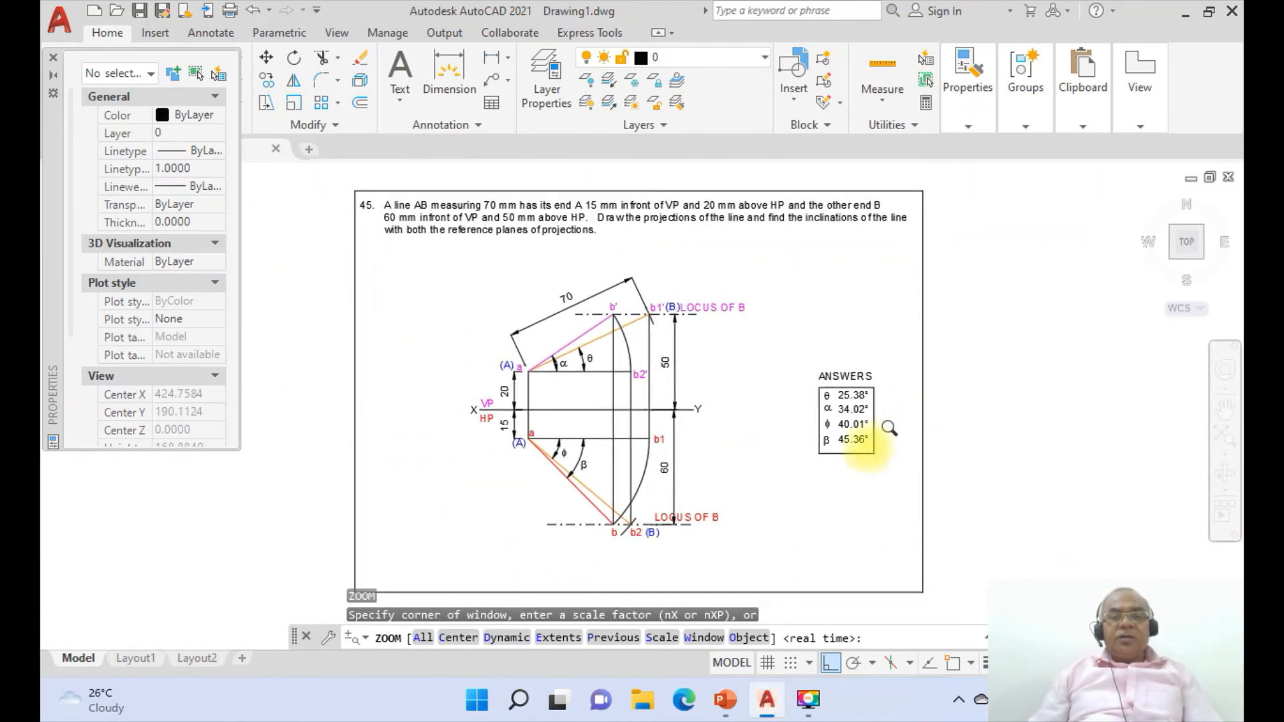
type("P")
key("Return")
type("z")
key("Return")
type("W")
key("Return")
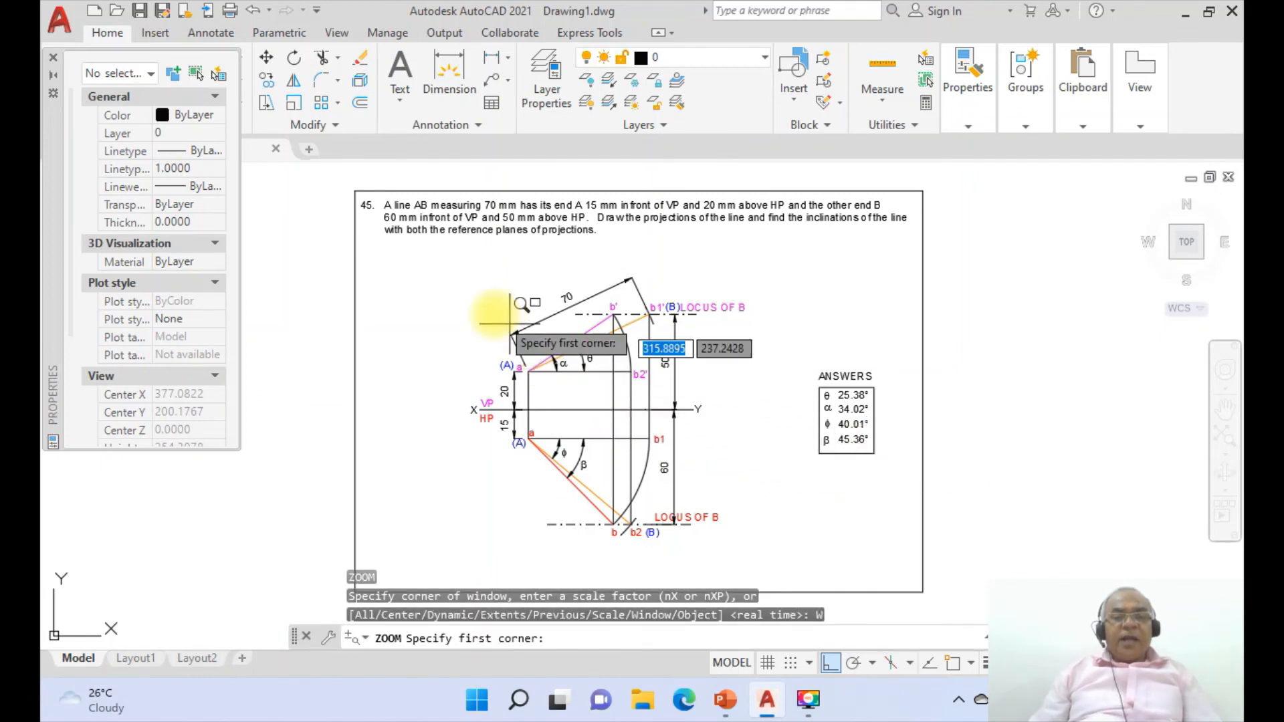
left_click(465, 262)
left_click(849, 576)
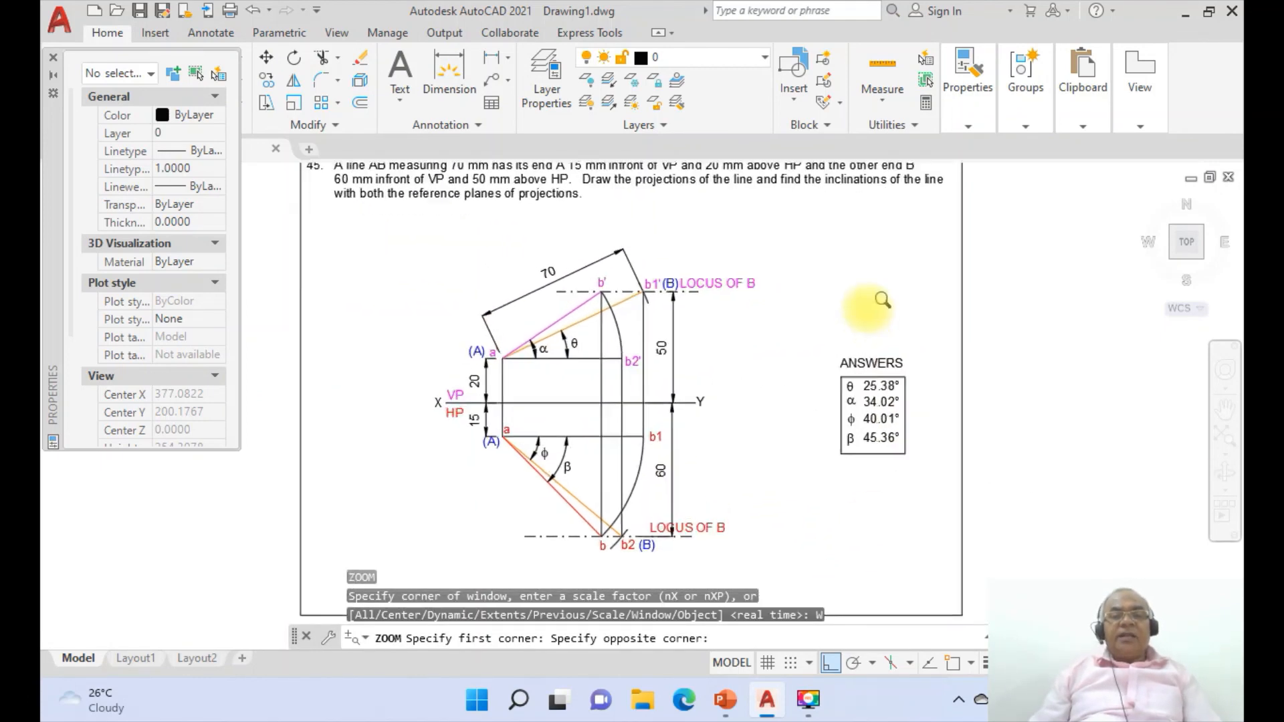
type("LEADER")
key("Return")
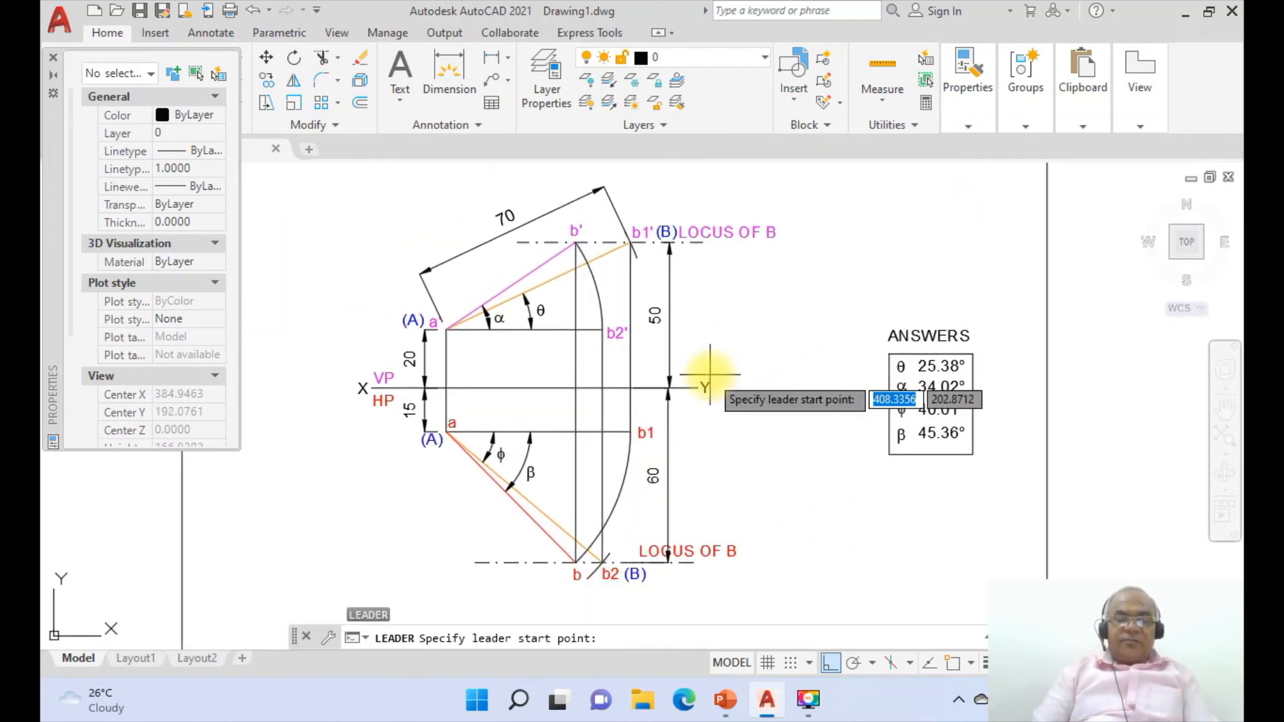
type("NEA")
key("Return")
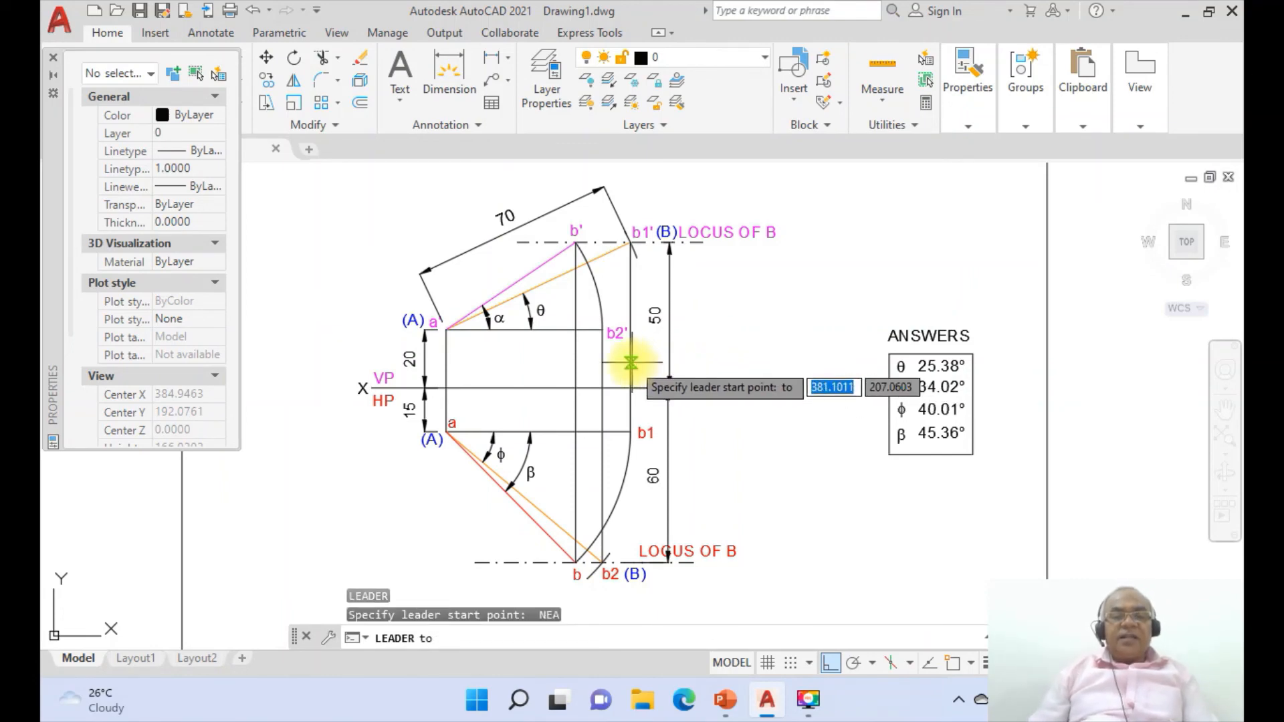
left_click(631, 358)
left_click(632, 334)
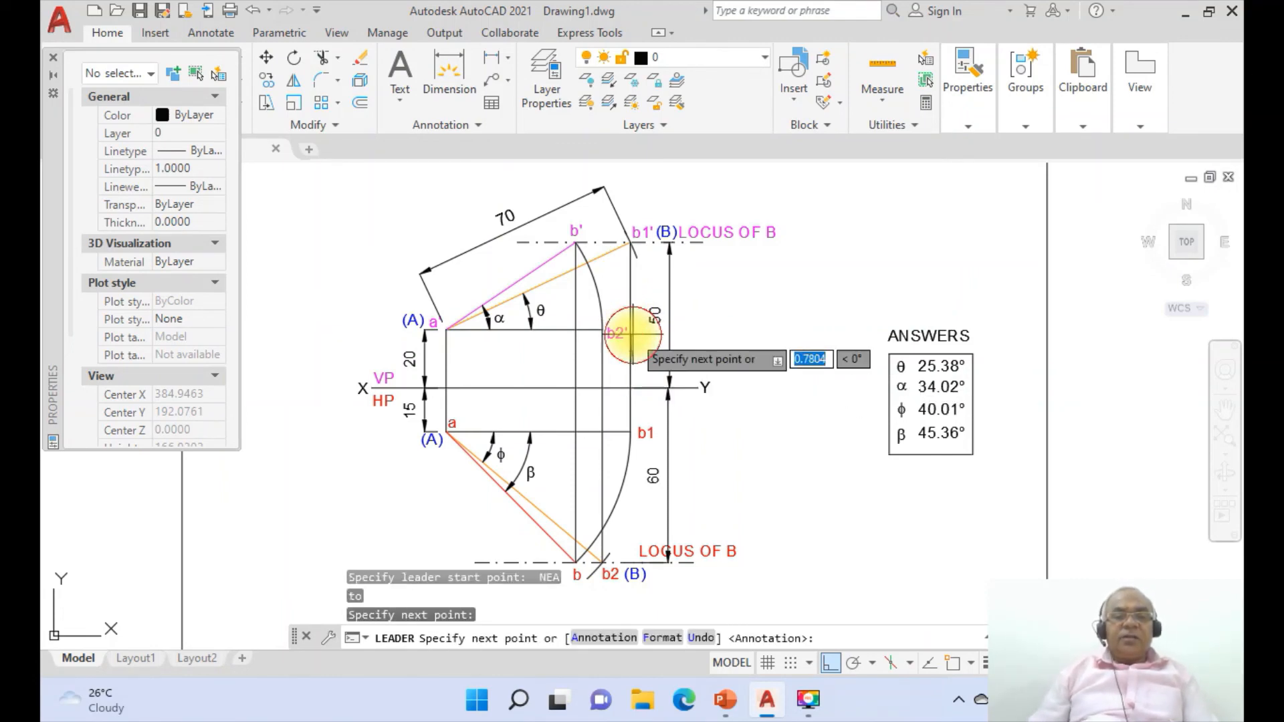
key("Return")
key("Return")
type("N")
key("Return")
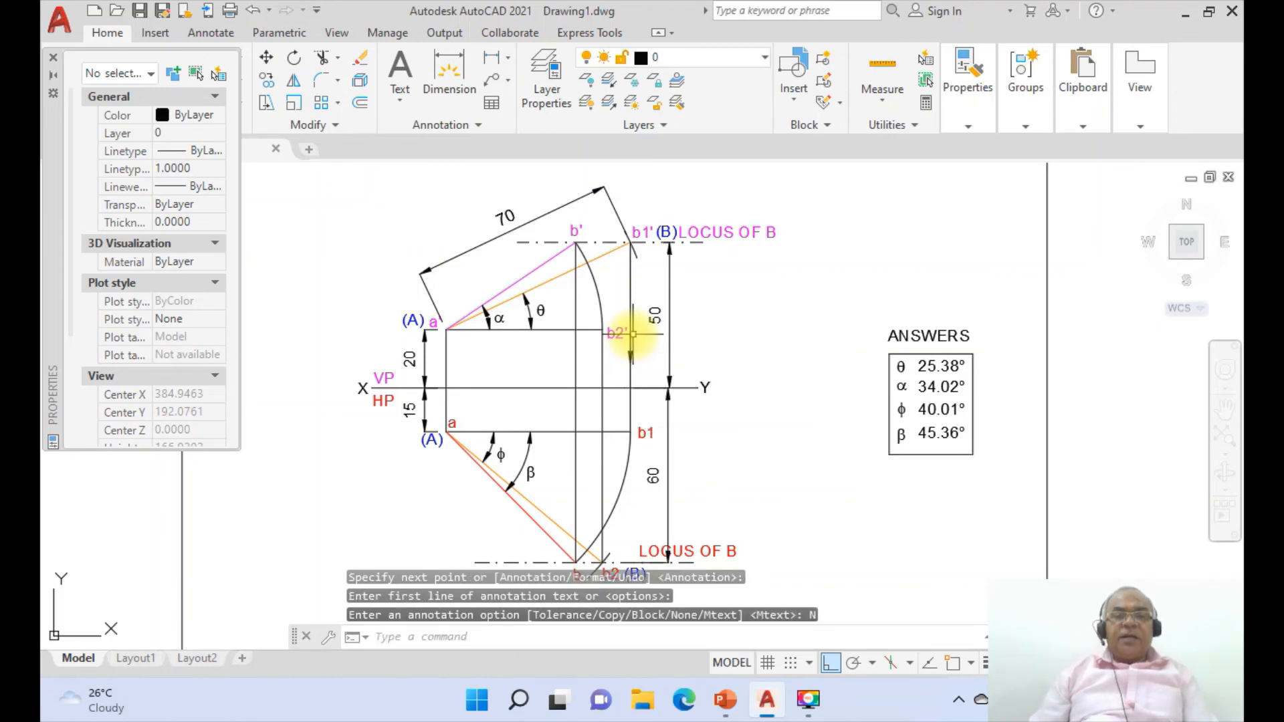
Place an upward leader arrow without annotation on the vertical projector from b2 to b2', using the Nearest snap just below line XY
type("LEA")
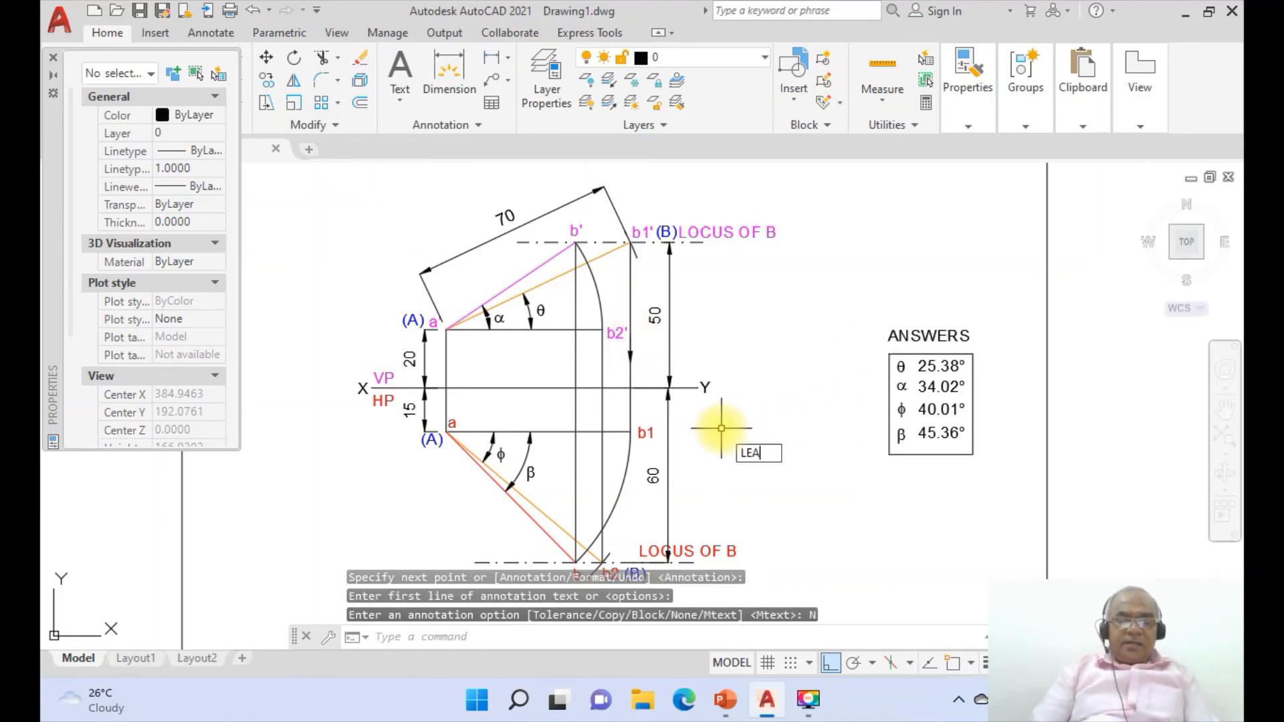
type("DER")
key("Return")
type("NEA")
key("Return")
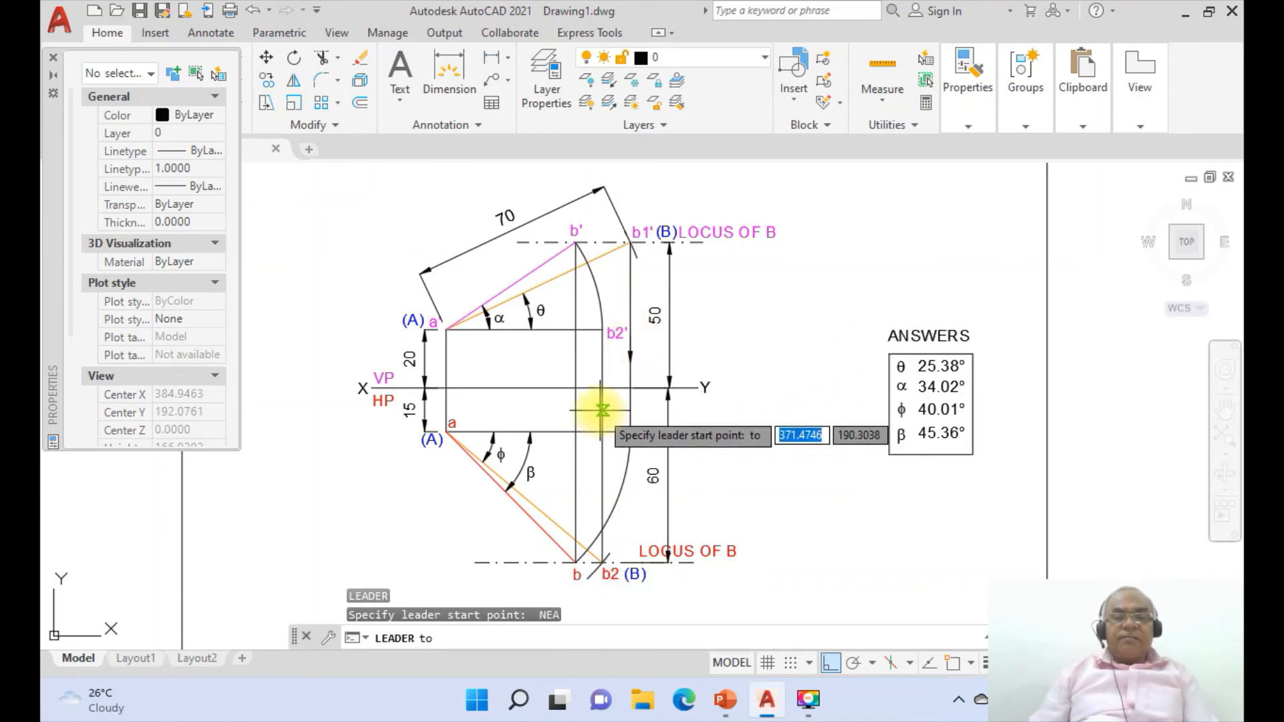
left_click(602, 411)
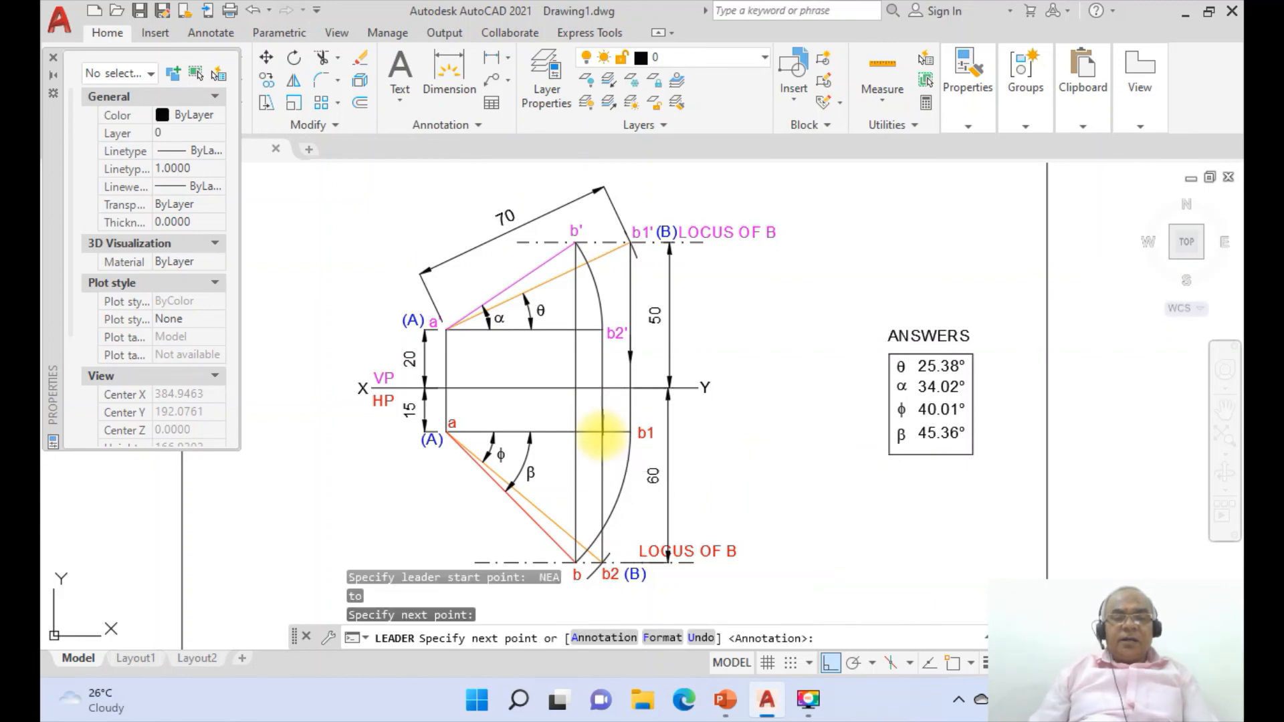
key("Return")
key("Return")
type("N")
key("Return")
Start a leader with the Nearest snap and turn Ortho off so it can be drawn at an angle
type("LEADER")
key("Return")
key("Return")
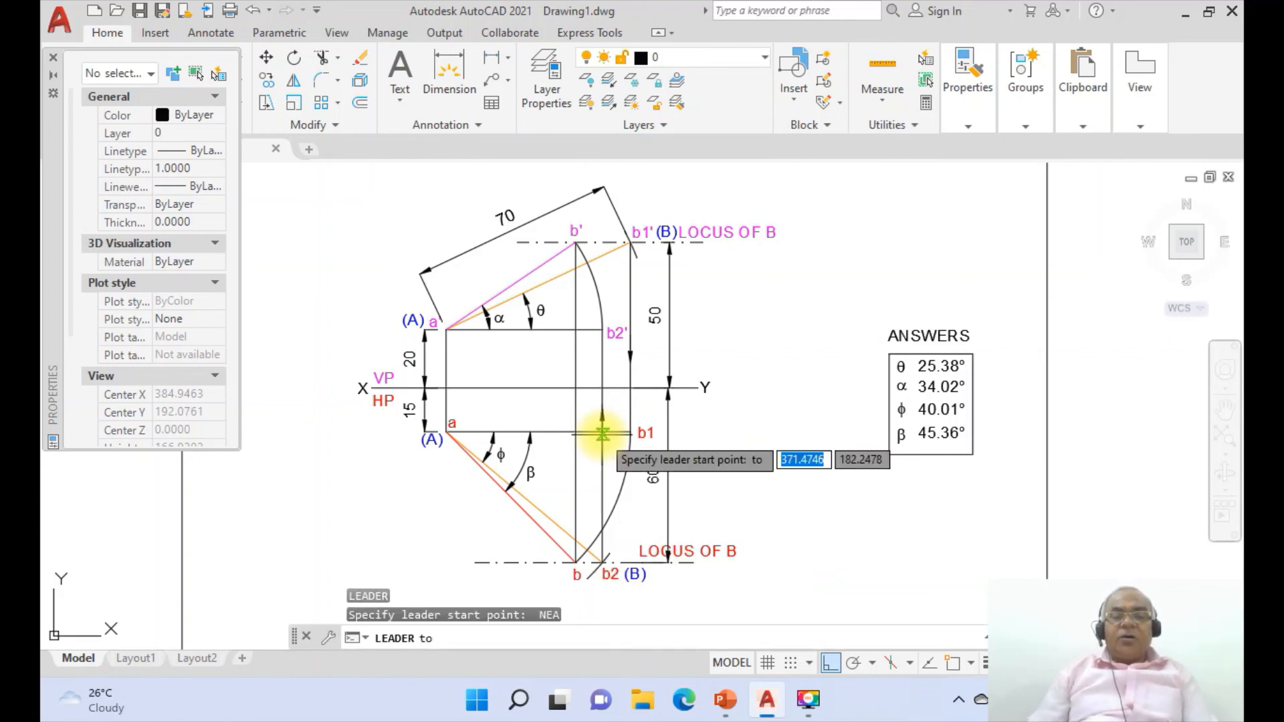
left_click(829, 662)
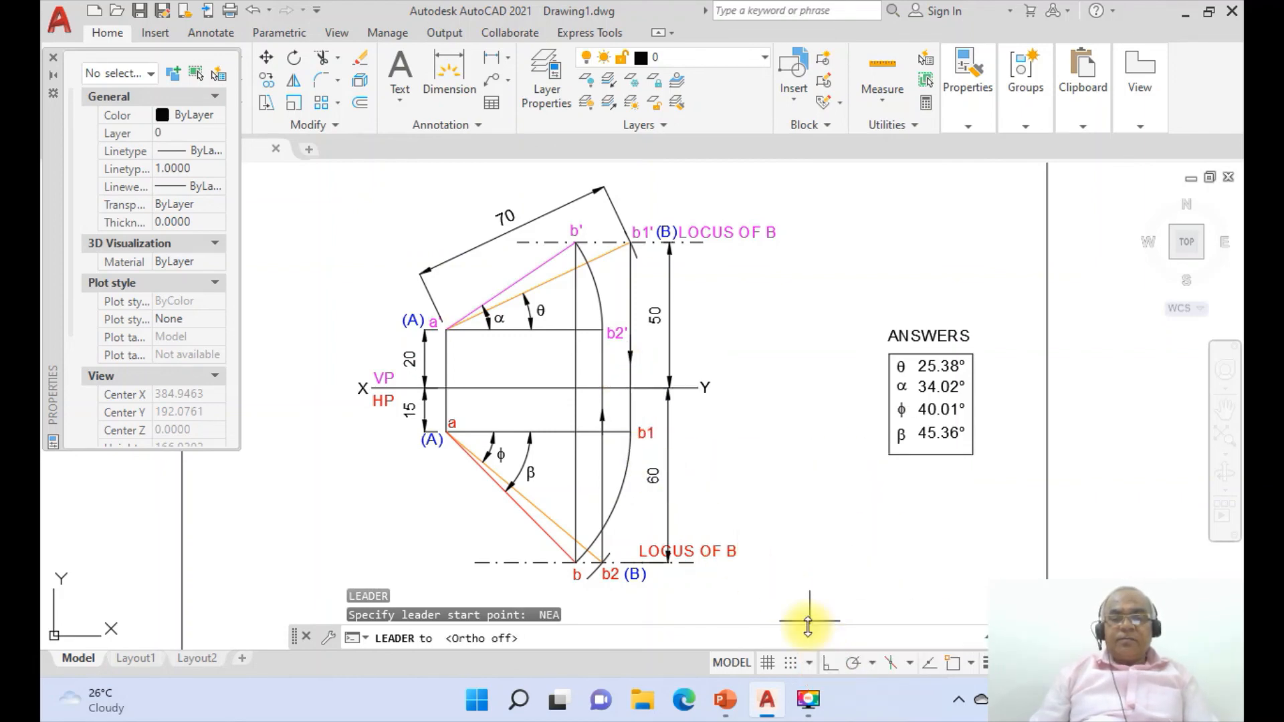
Try to place a leader arrow on the upper arc between b2' and b', accepting the default Mtext annotation
left_click(589, 276)
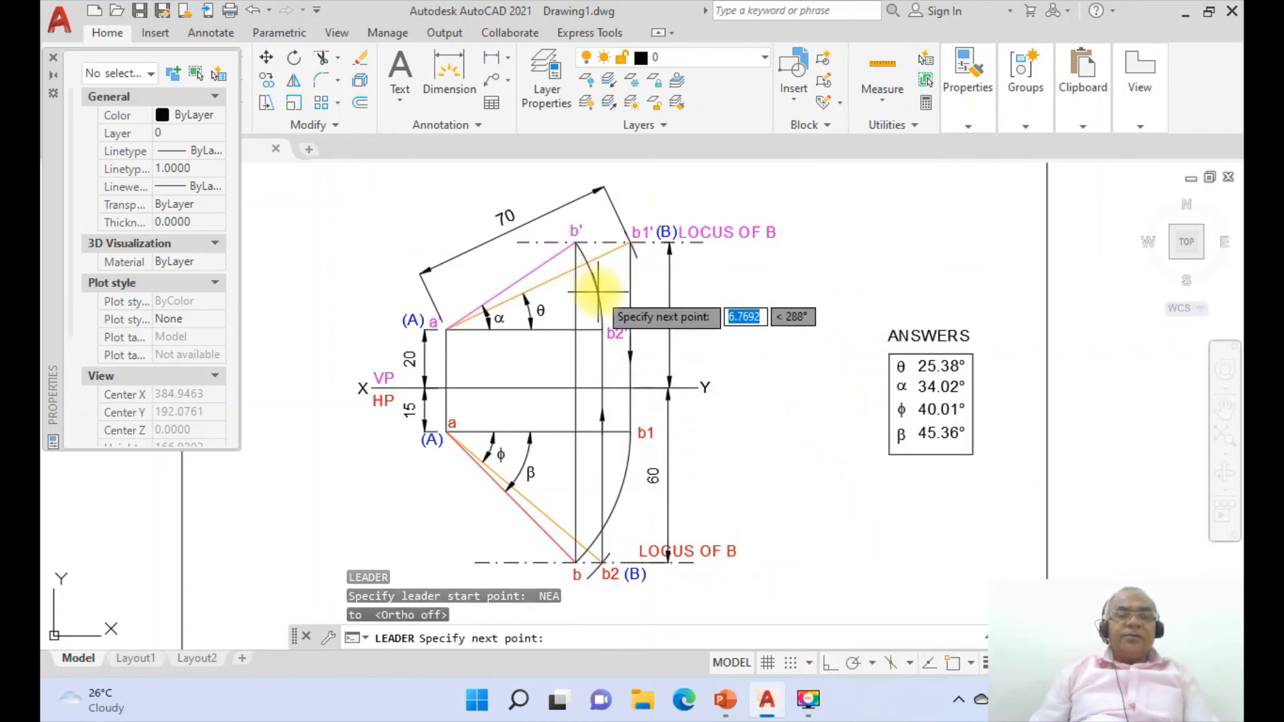
left_click(600, 295)
key("Return")
key("Return")
key("Return")
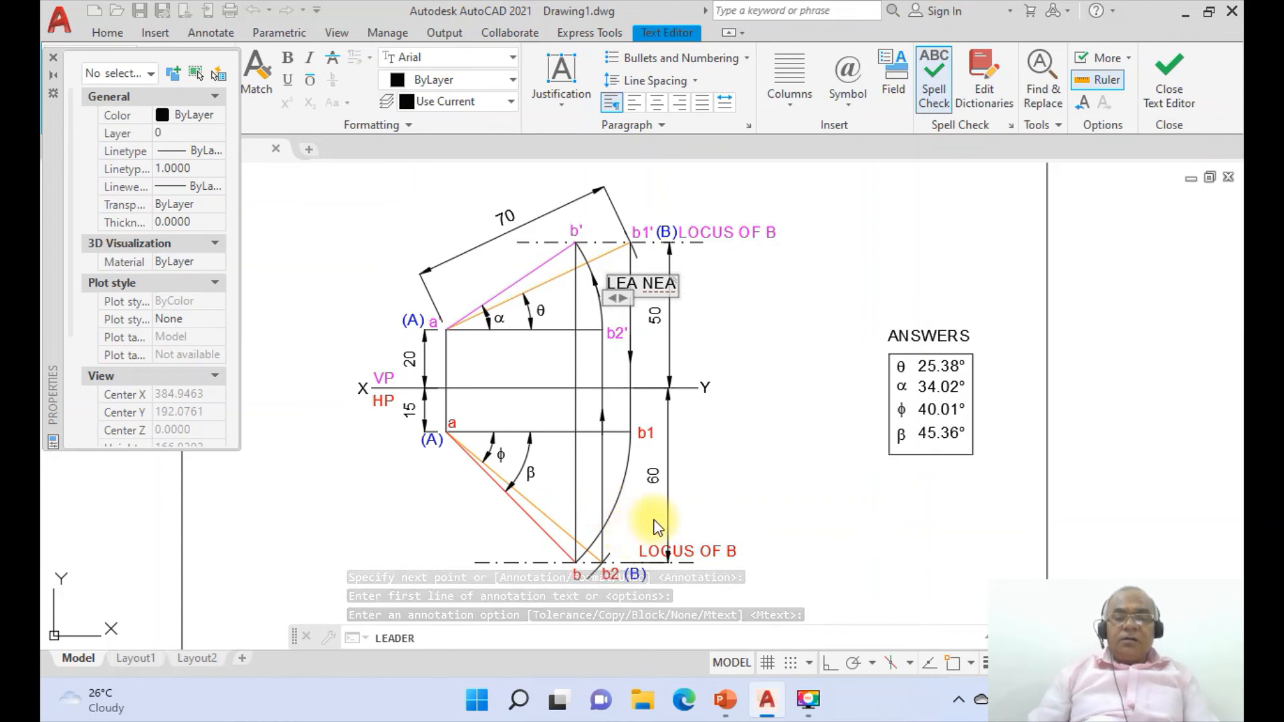
Delete the stray annotation text LEA NEA from the upper arc's leader and close the text editor
key("BackSpace")
key("BackSpace")
key("BackSpace")
key("BackSpace")
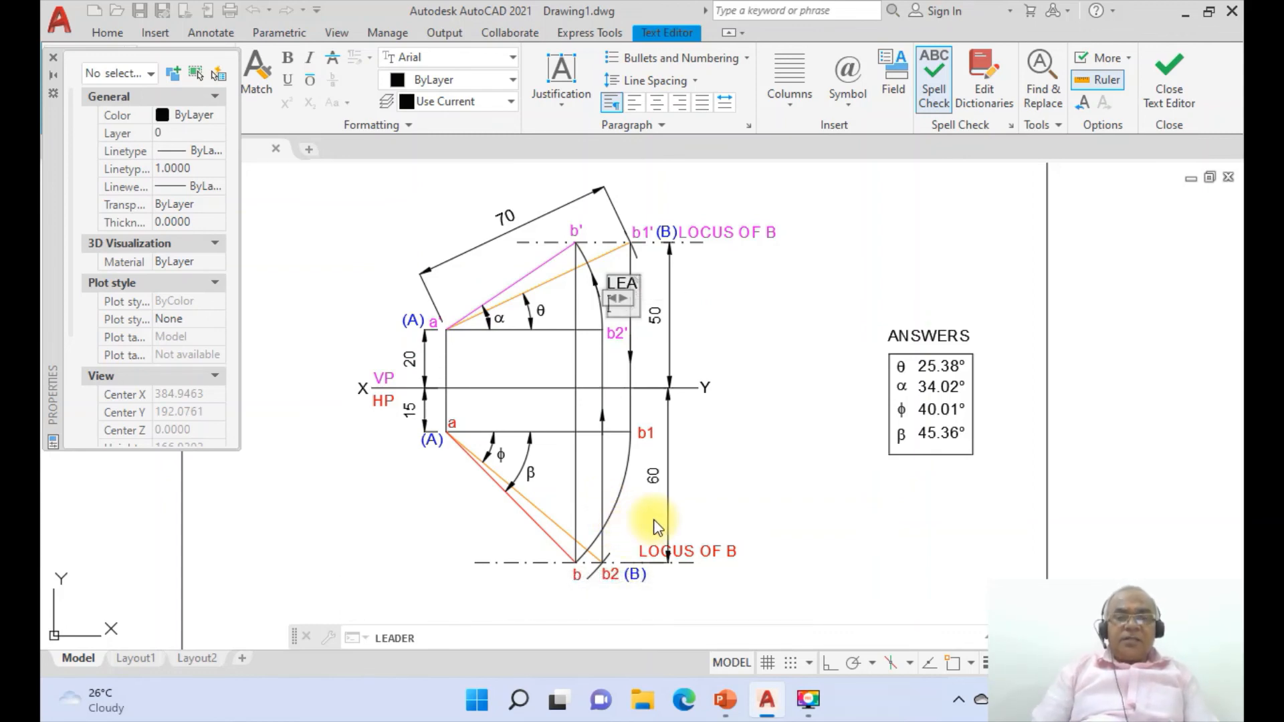
key("Escape")
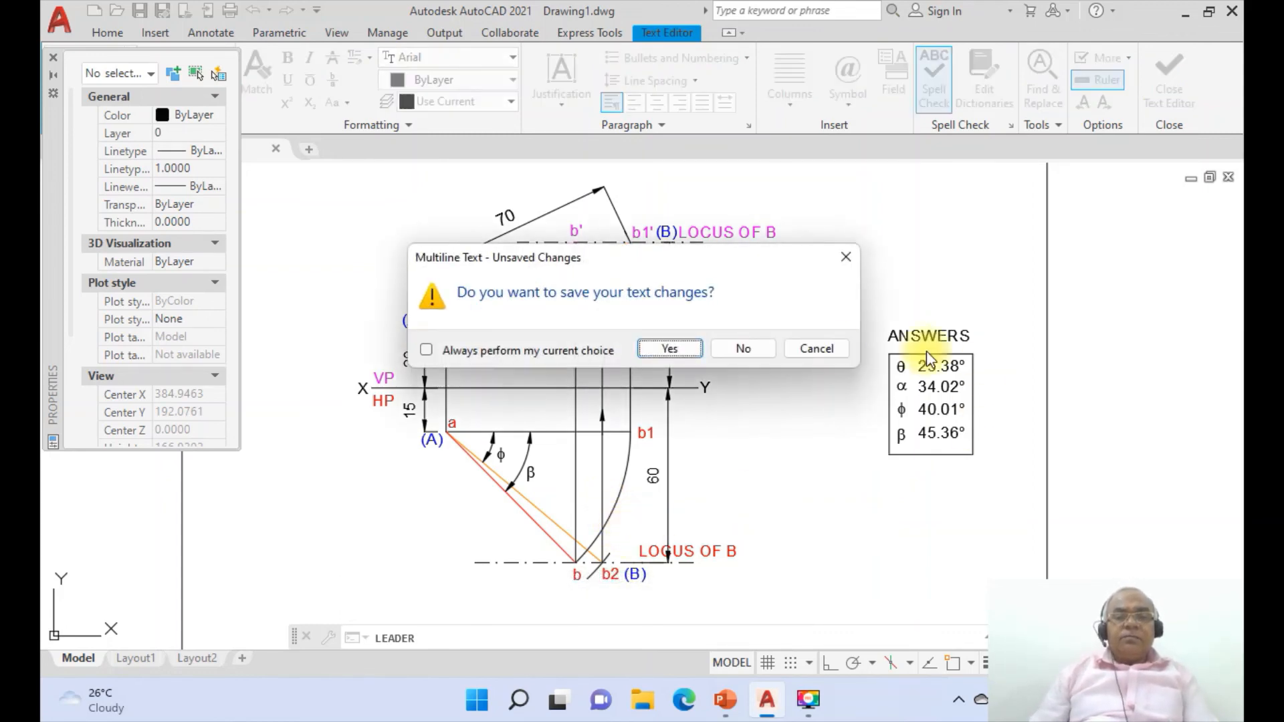
left_click(844, 351)
key("Escape")
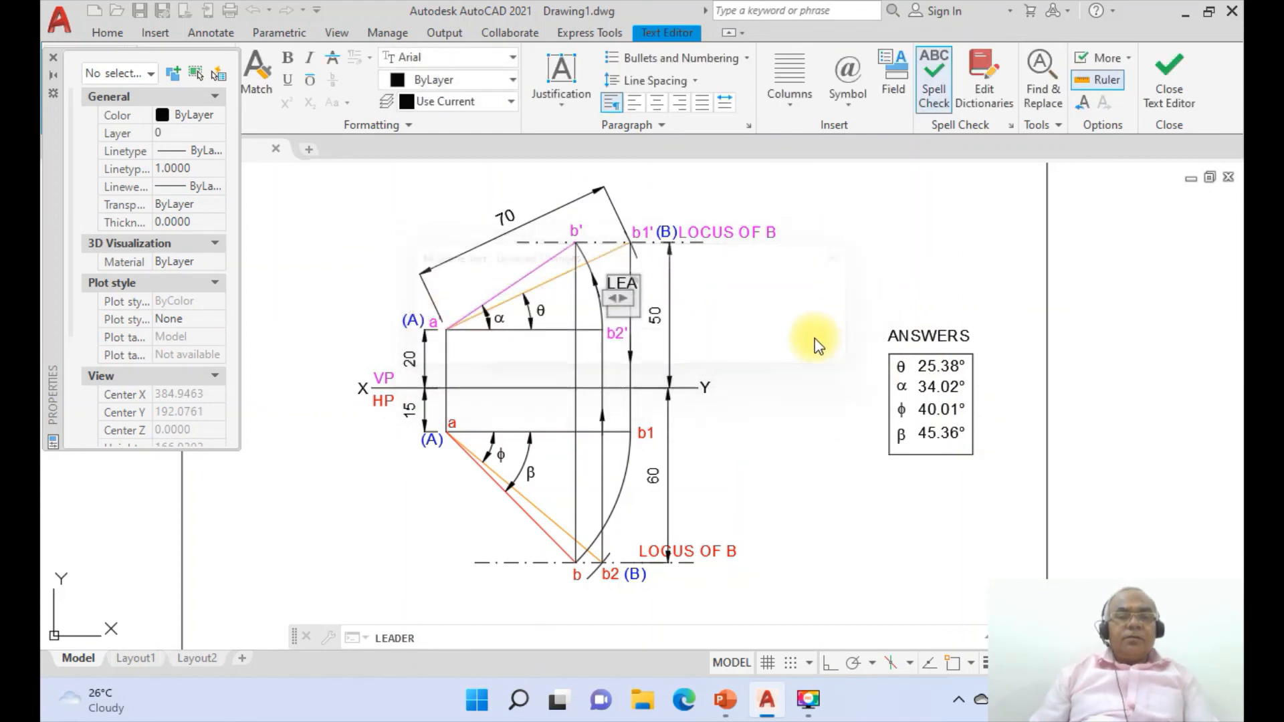
left_click(815, 346)
key("Escape")
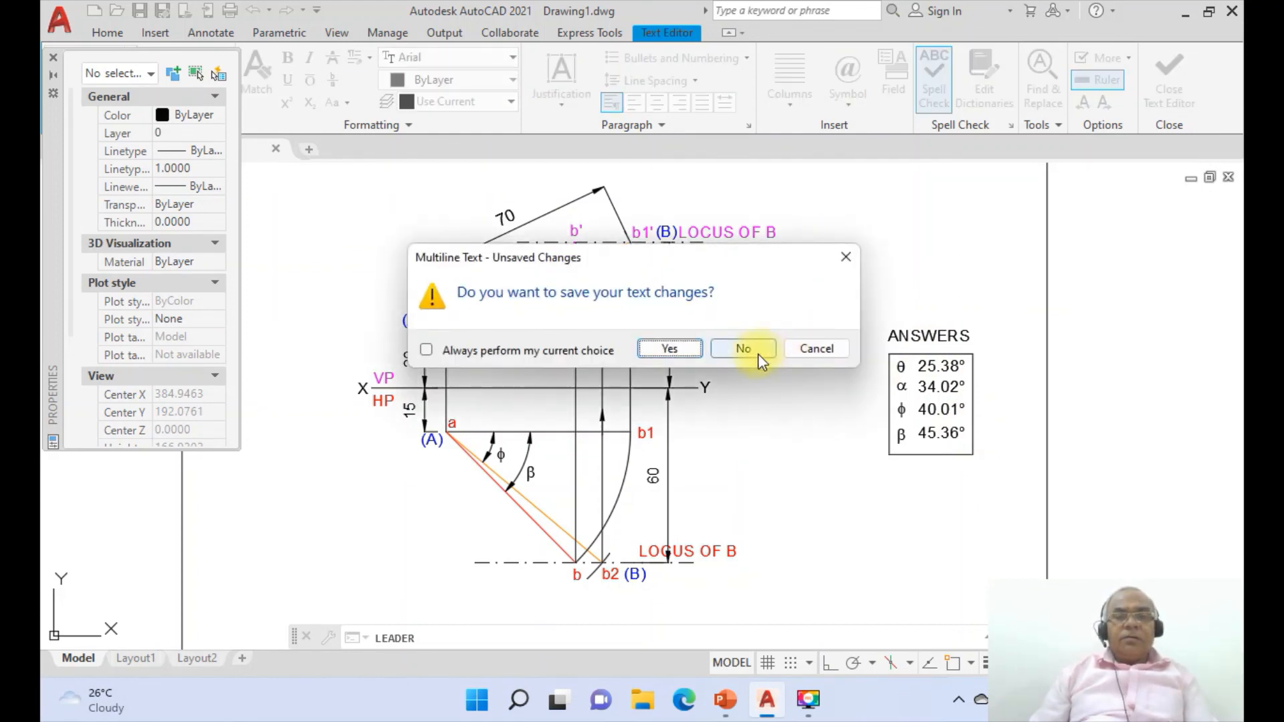
left_click(803, 350)
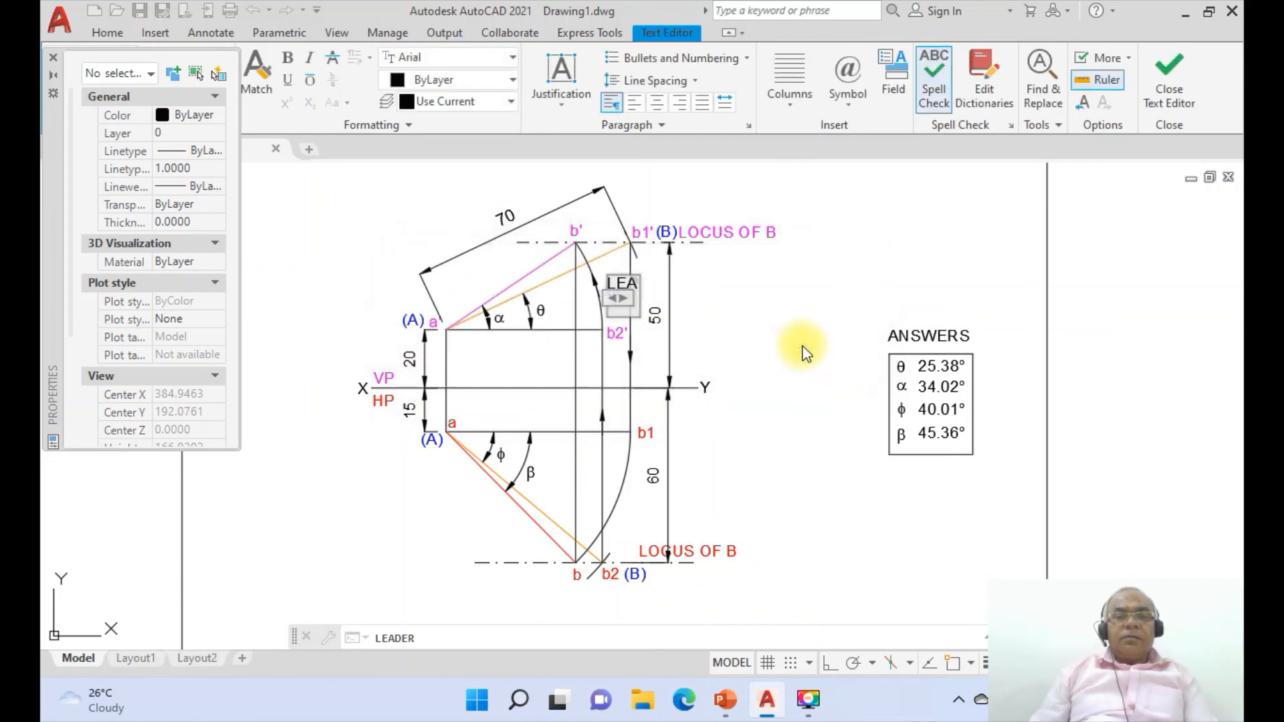
key("BackSpace")
key("BackSpace")
key("BackSpace")
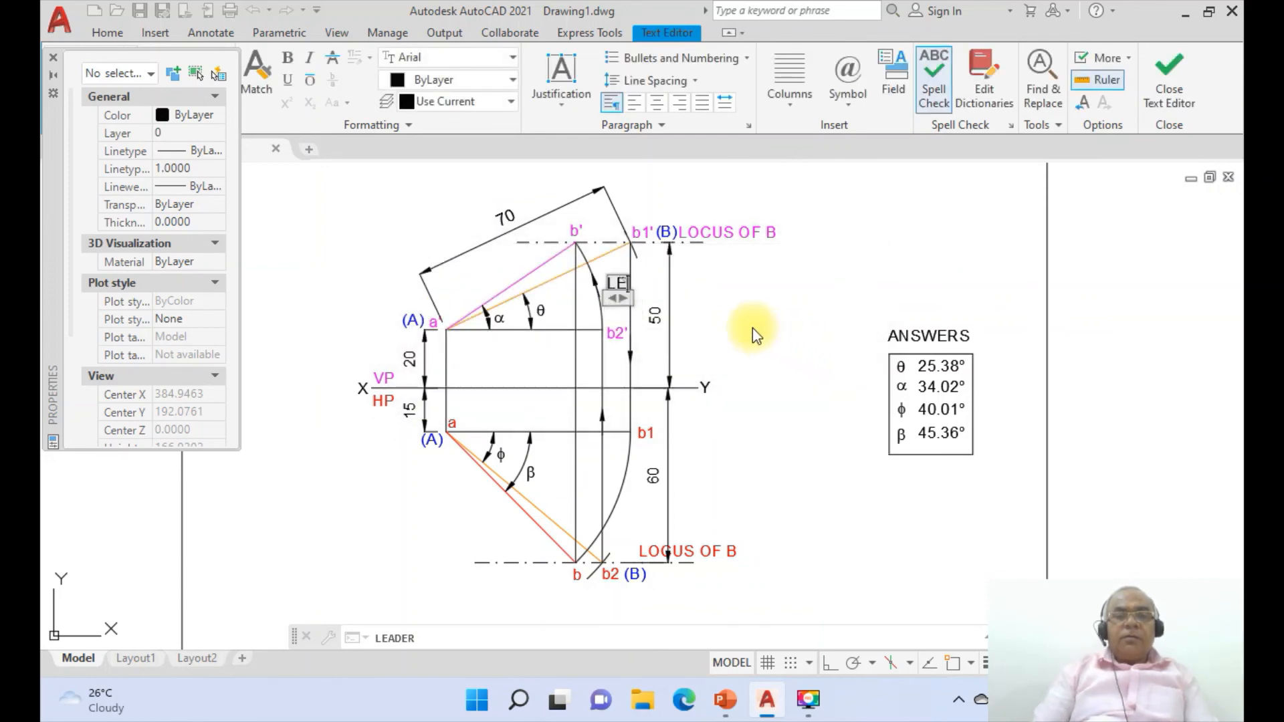
key("BackSpace")
left_click(753, 307)
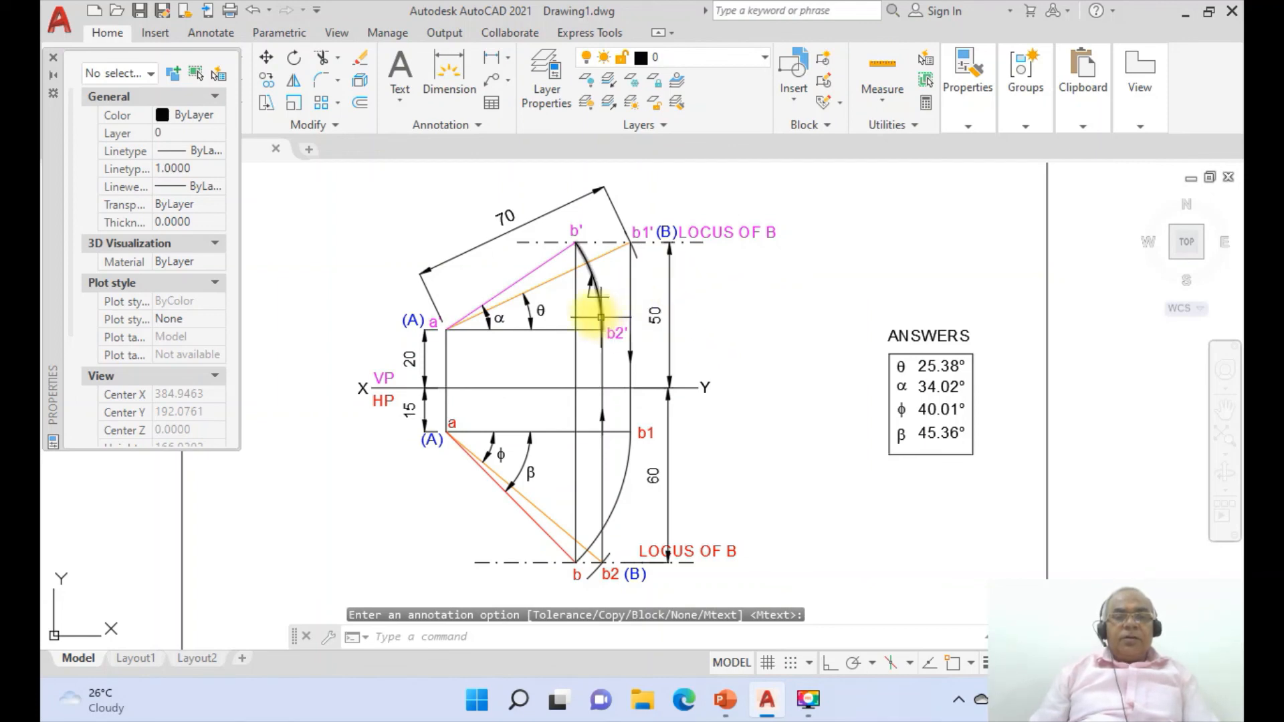
Erase the leader arrow on the upper arc between b2' and b'
type("E")
key("Return")
left_click(582, 280)
left_click(588, 286)
left_click(588, 298)
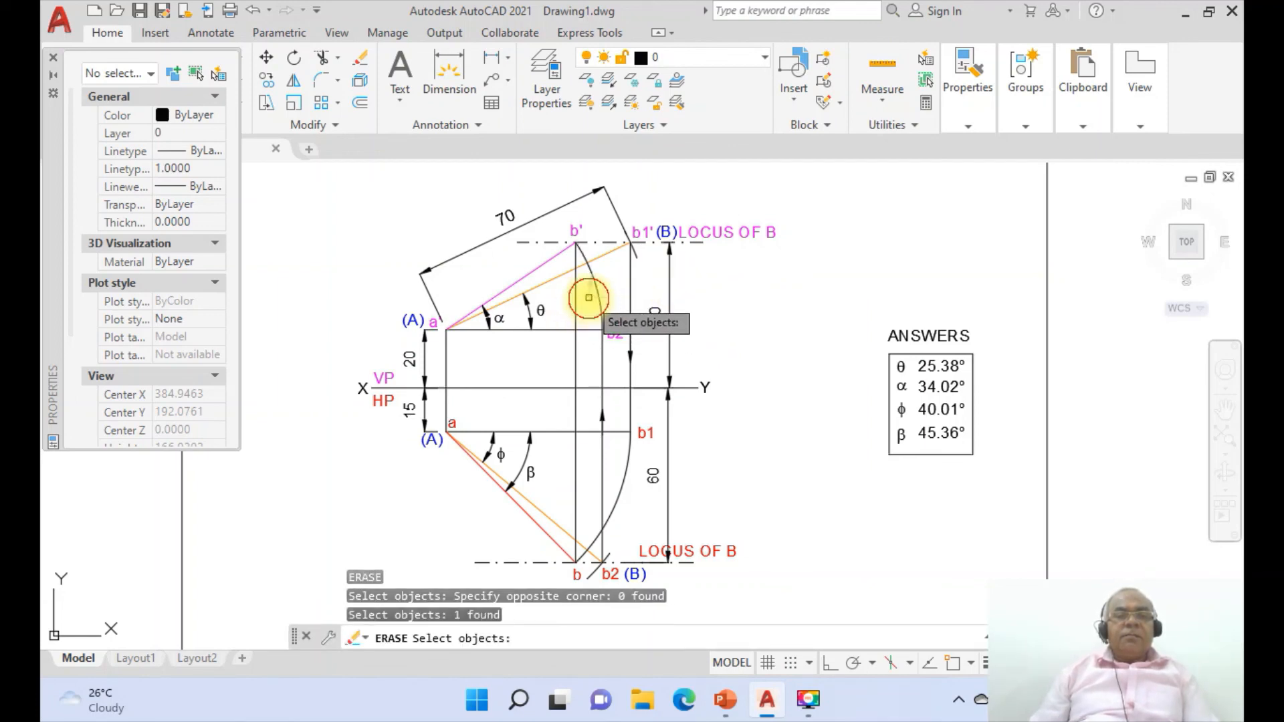
key("Return")
Try another leader arrow on the upper arc with the default Mtext annotation, cancel the text entry and undo the leader
type("leader star")
key("Return")
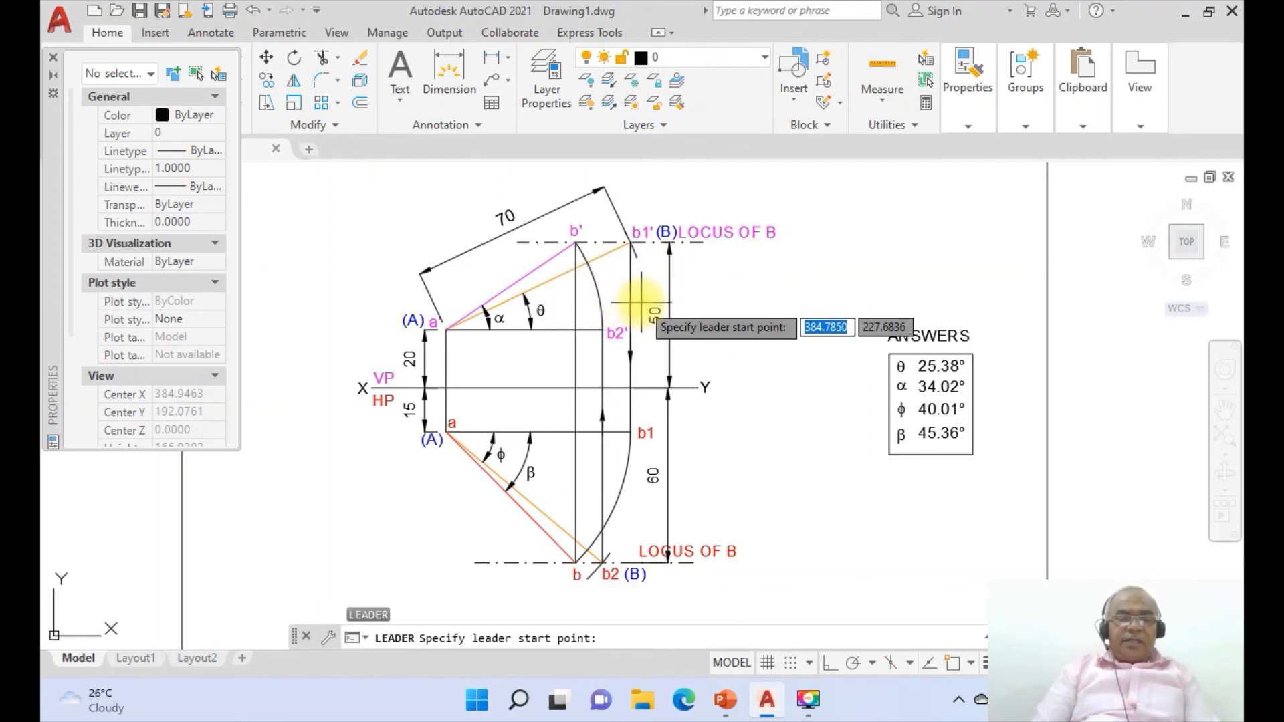
type("nea")
key("Return")
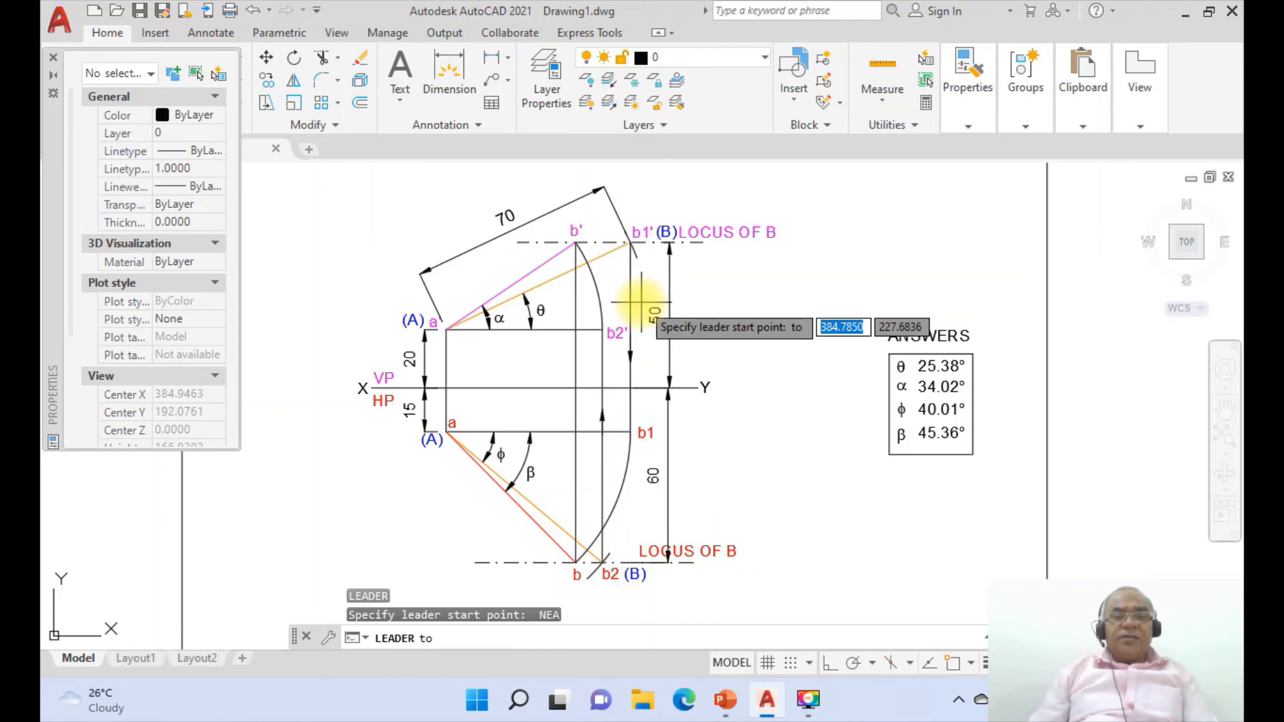
left_click(593, 280)
left_click(601, 305)
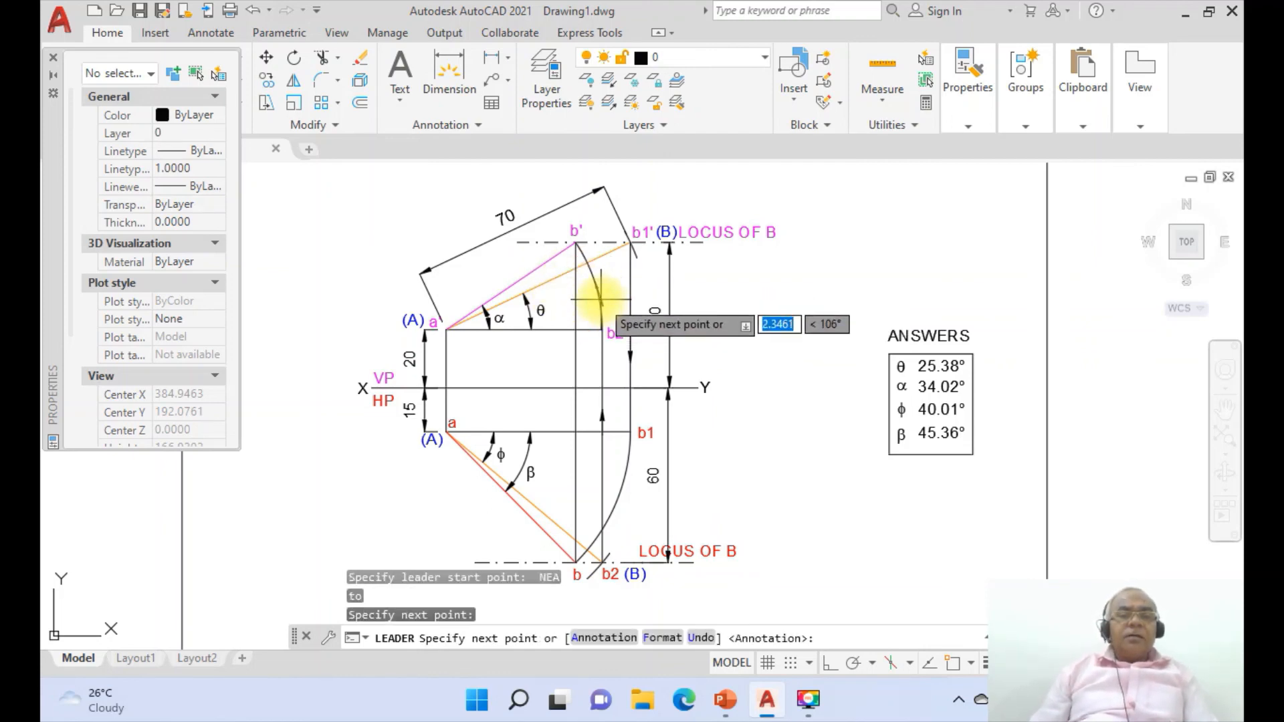
key("Return")
key("Return")
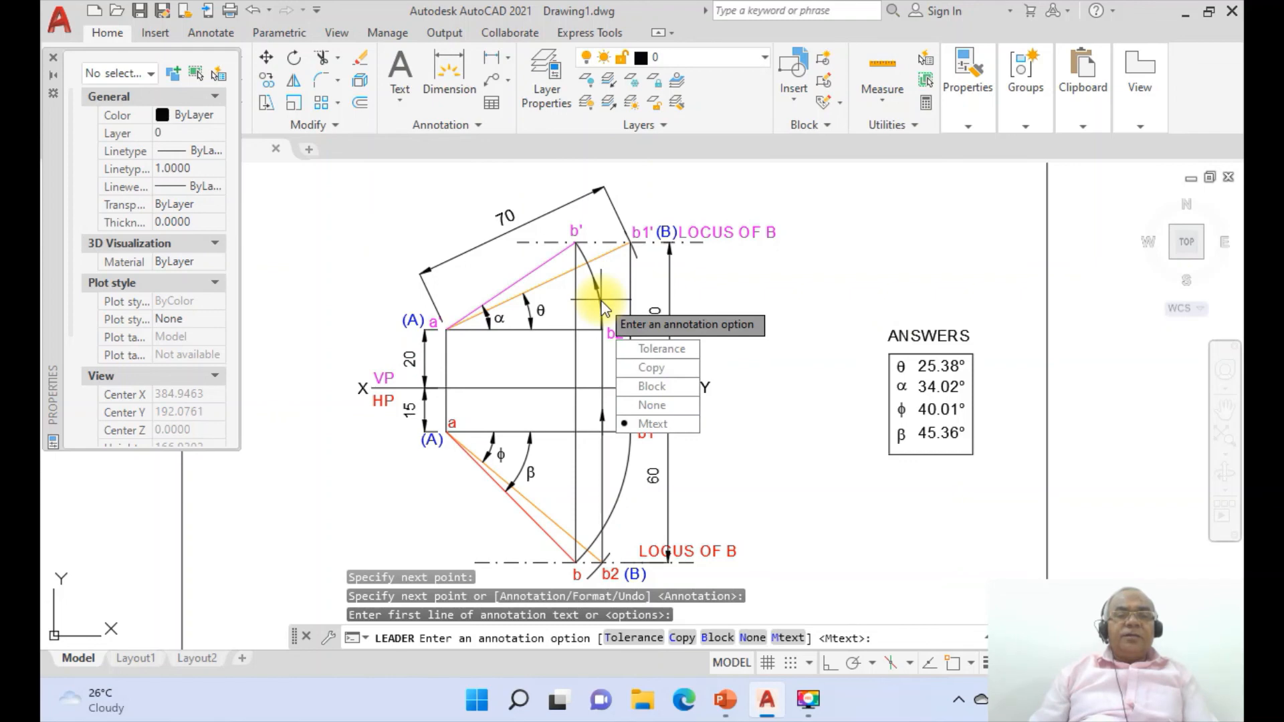
key("Return")
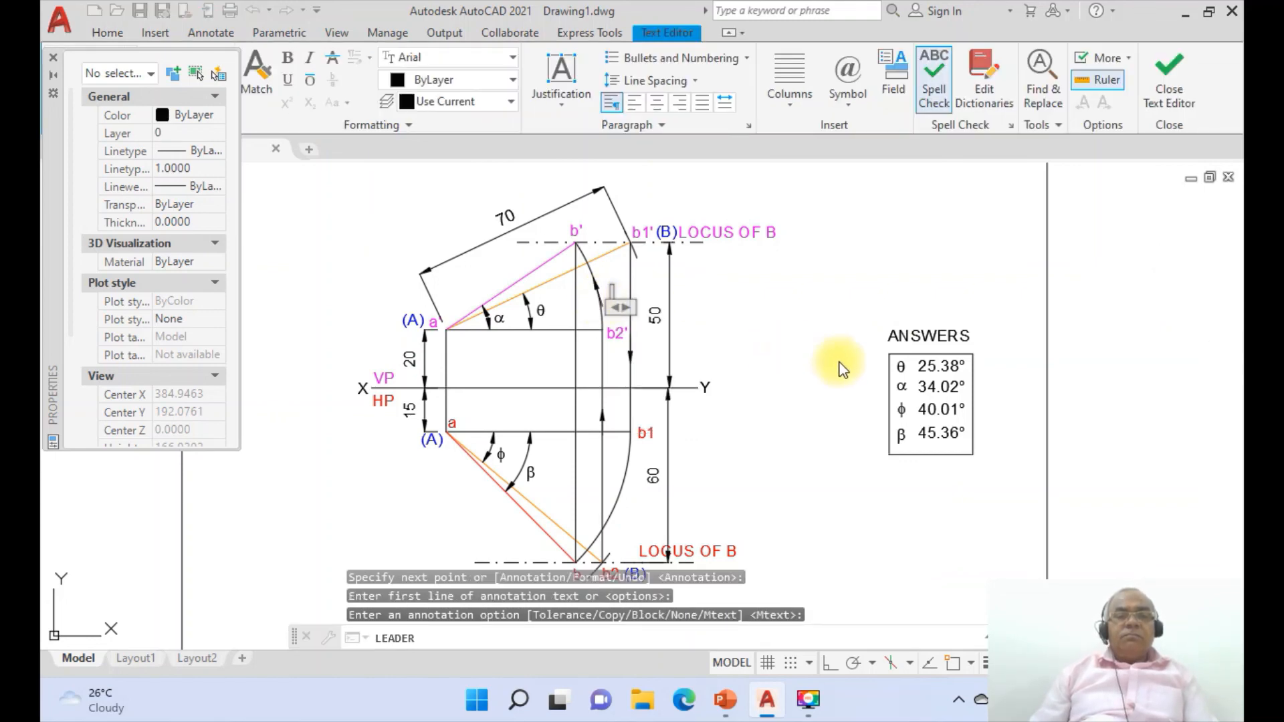
key("Escape")
key("ctrl+z")
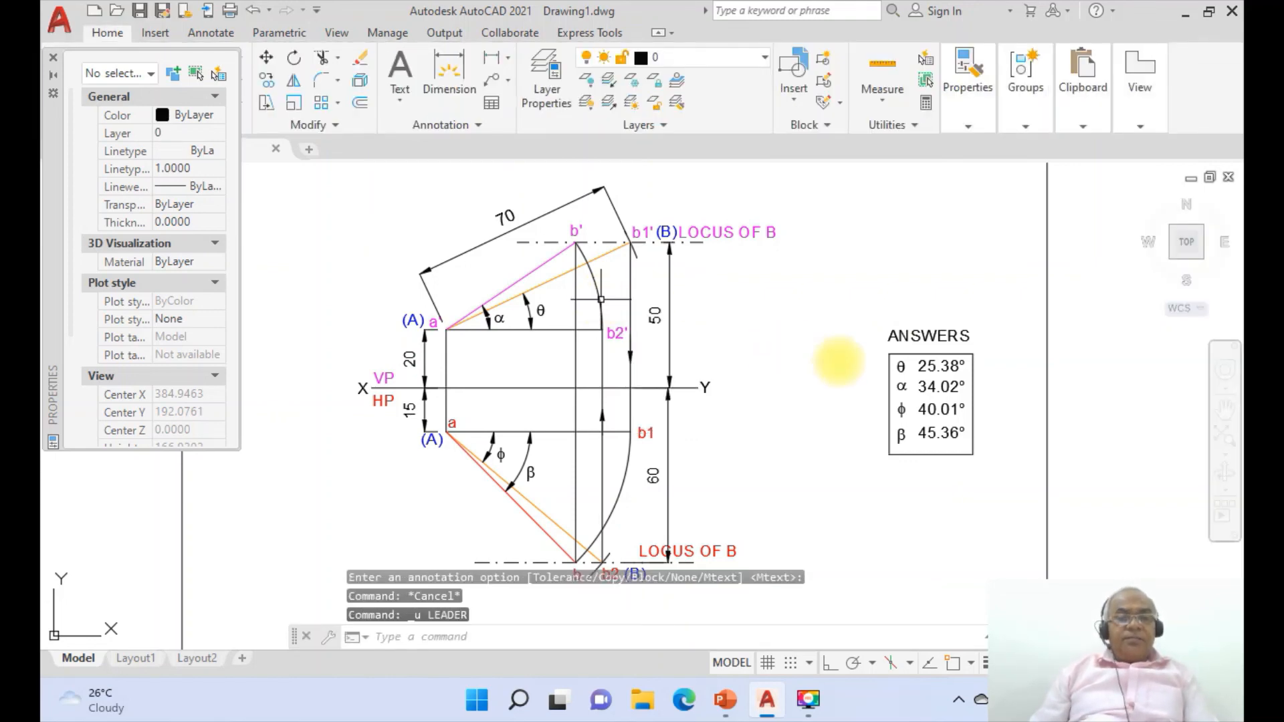
Place a leader arrow on the upper arc pointing from b2' towards b', using the Nearest snap and the None annotation option
key("Return")
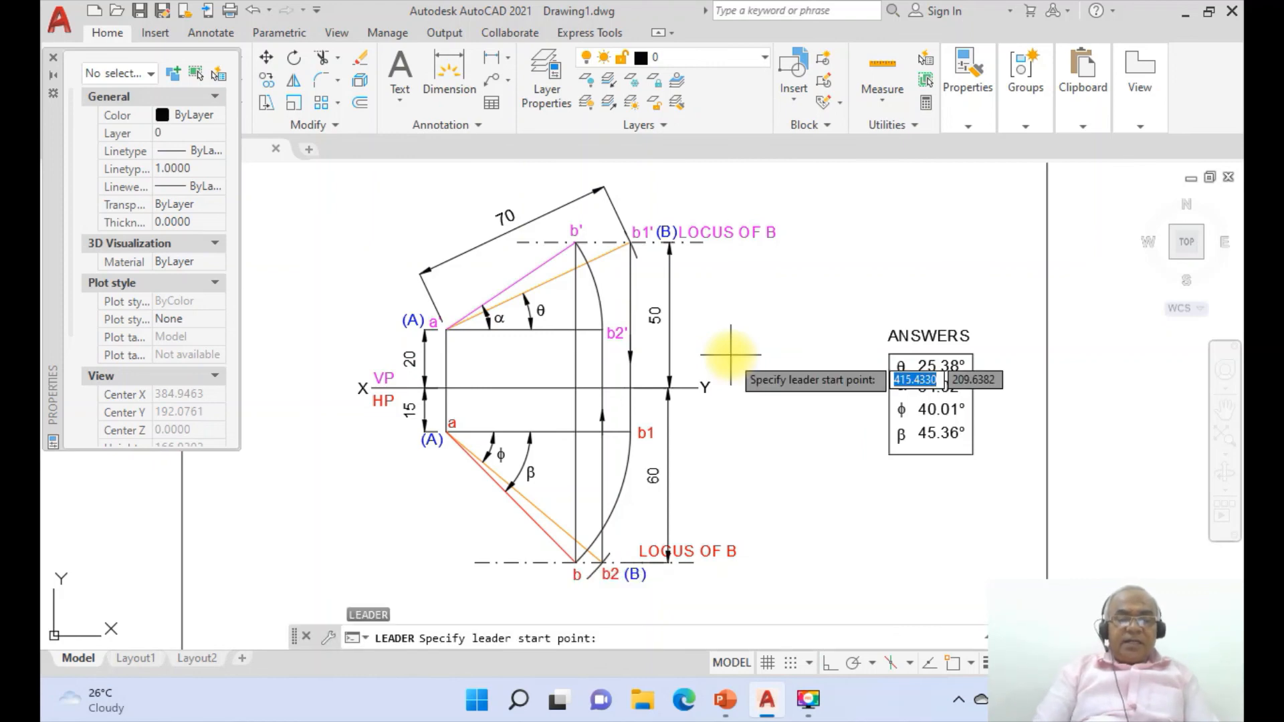
type("NEA")
key("Return")
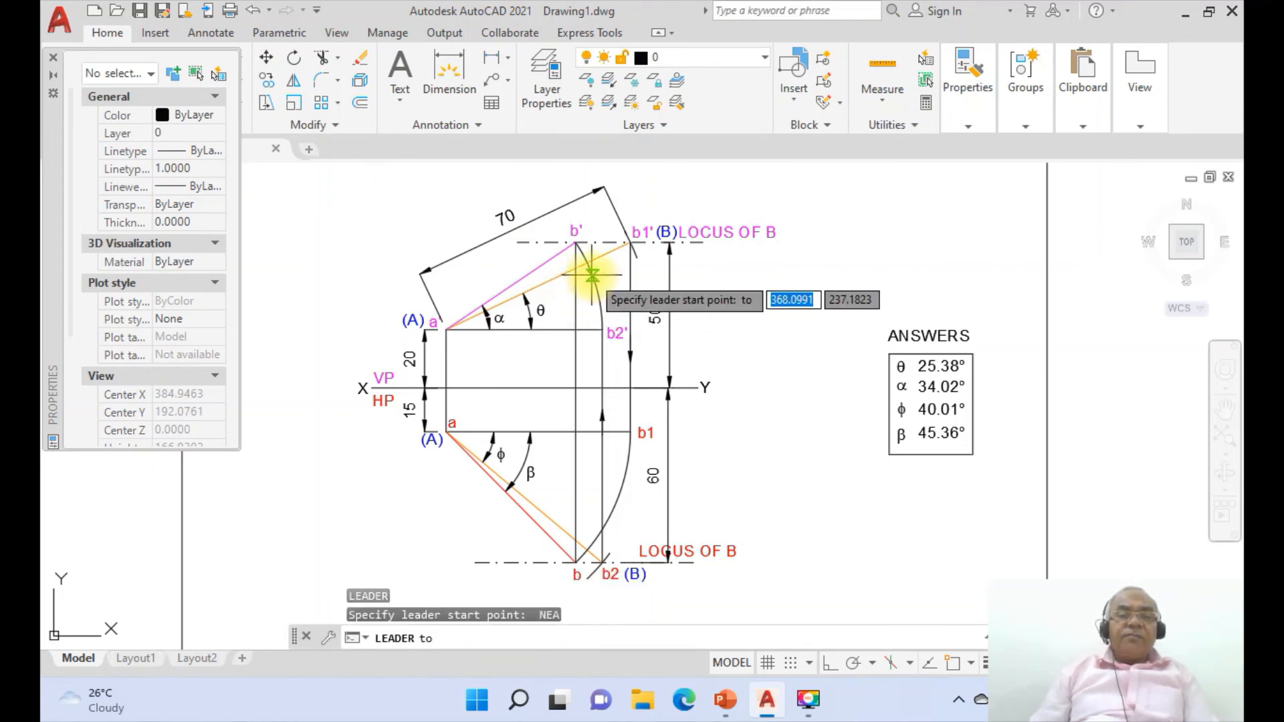
left_click(579, 275)
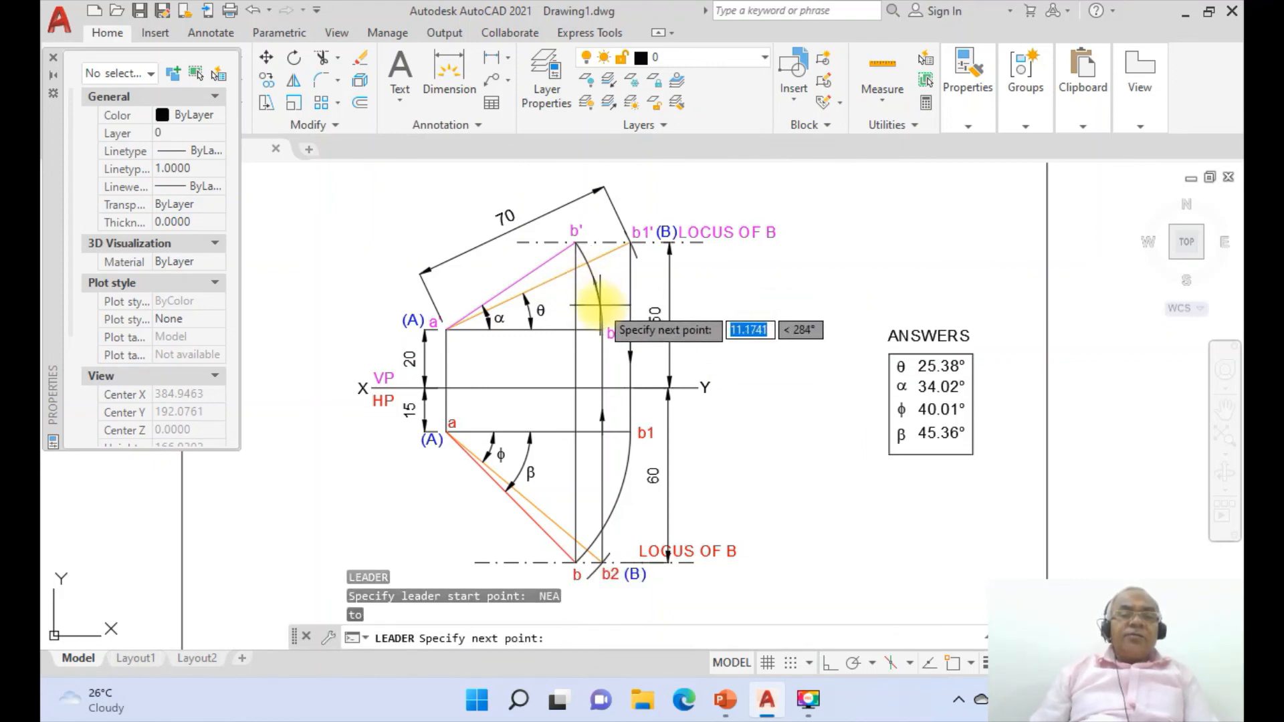
left_click(600, 304)
key("Return")
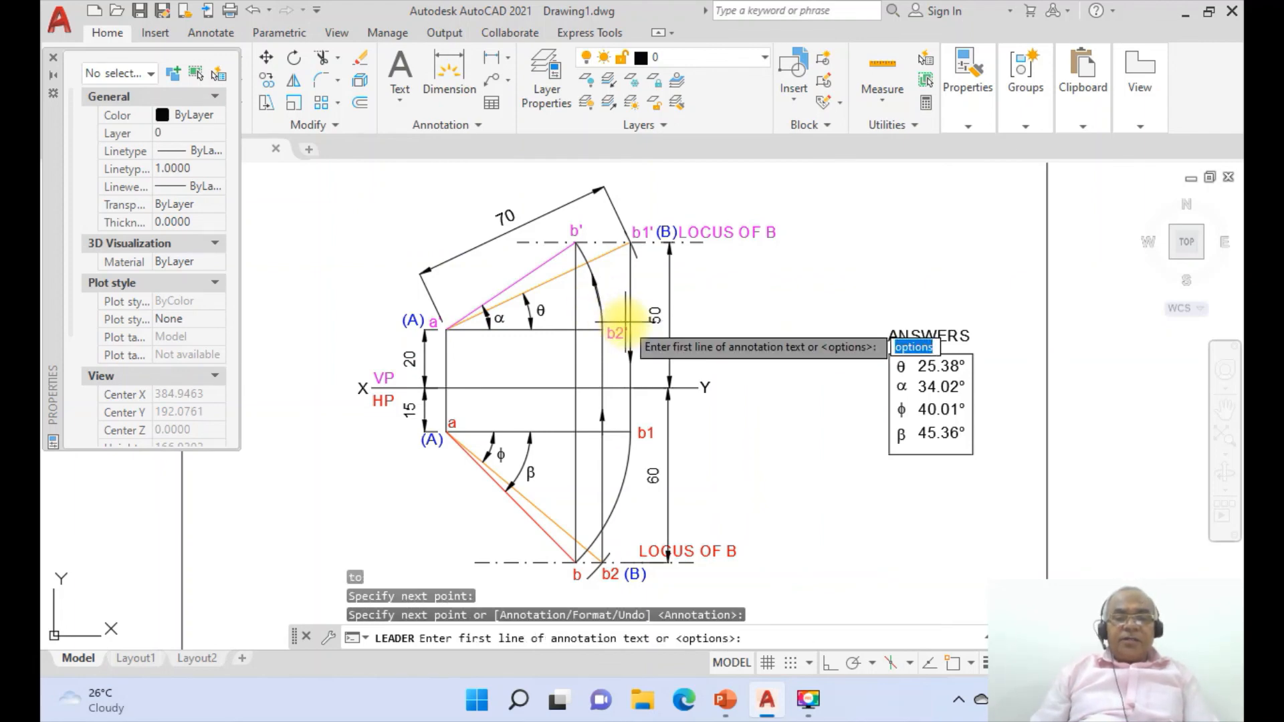
key("Return")
type("N")
key("Return")
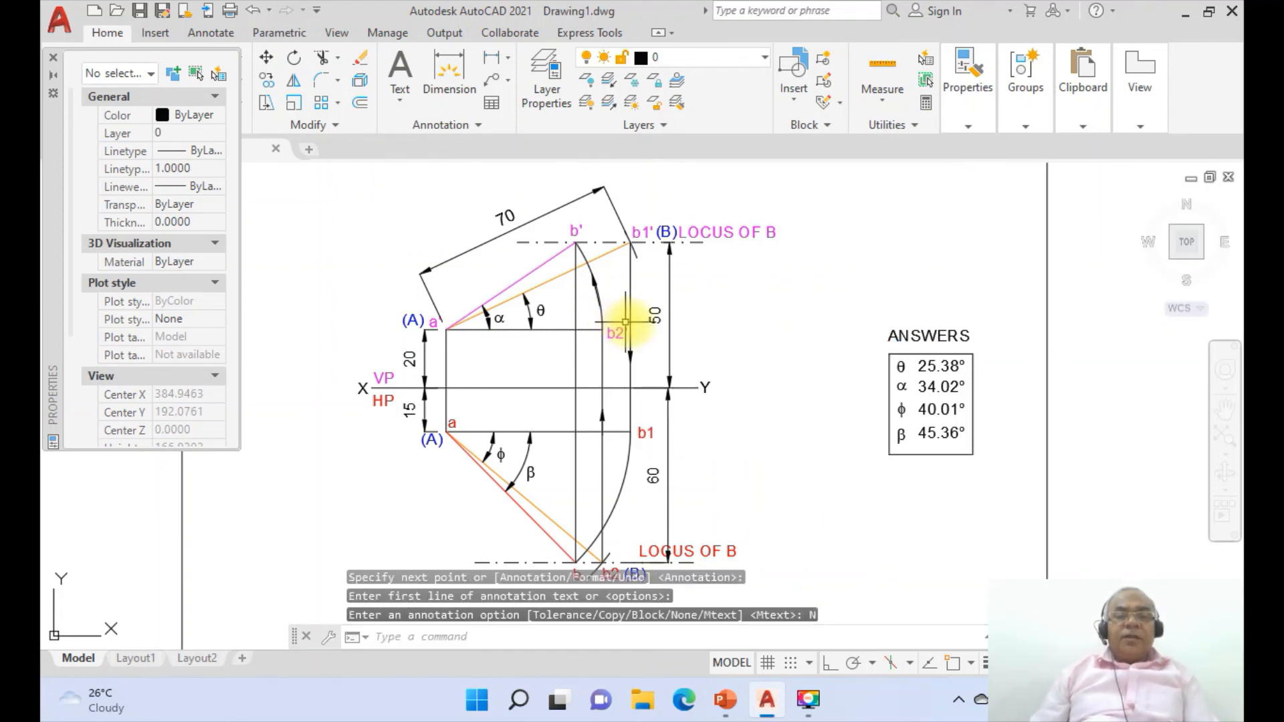
Place a leader arrow on the lower arc pointing from b1 towards b, using the Nearest snap and the None annotation option
type("LEA")
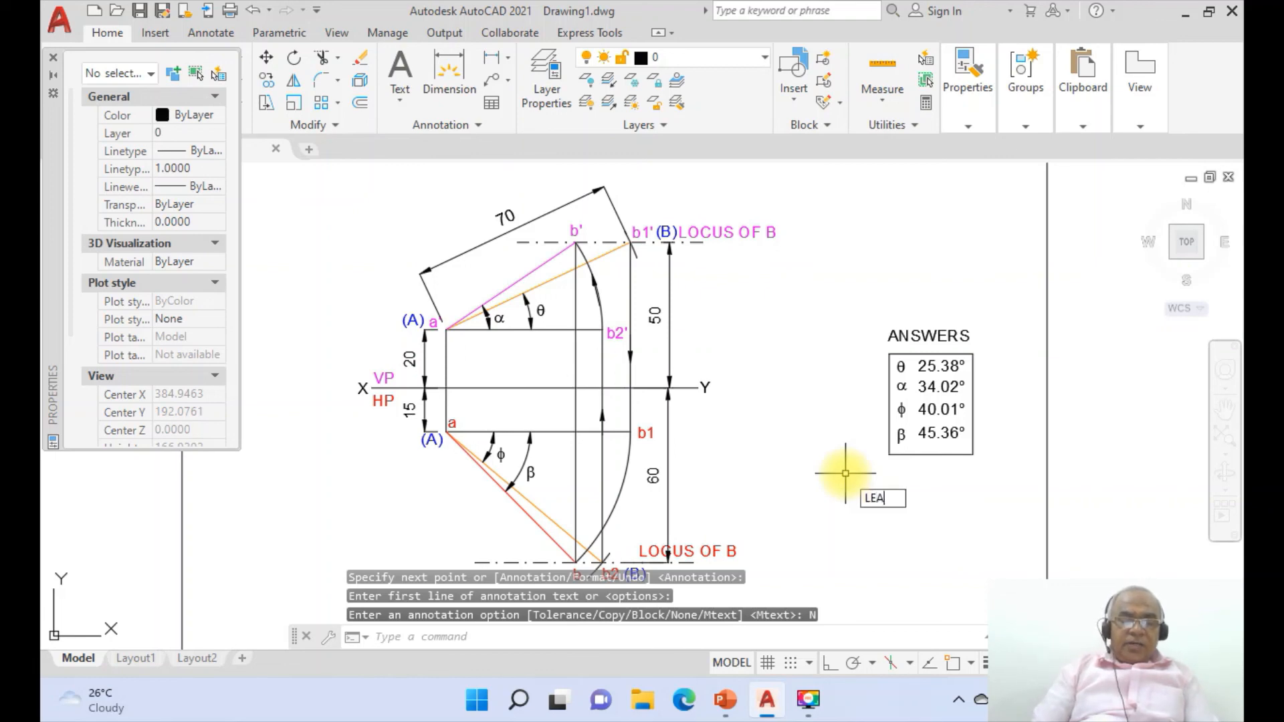
key("Return")
type("NEA")
key("Return")
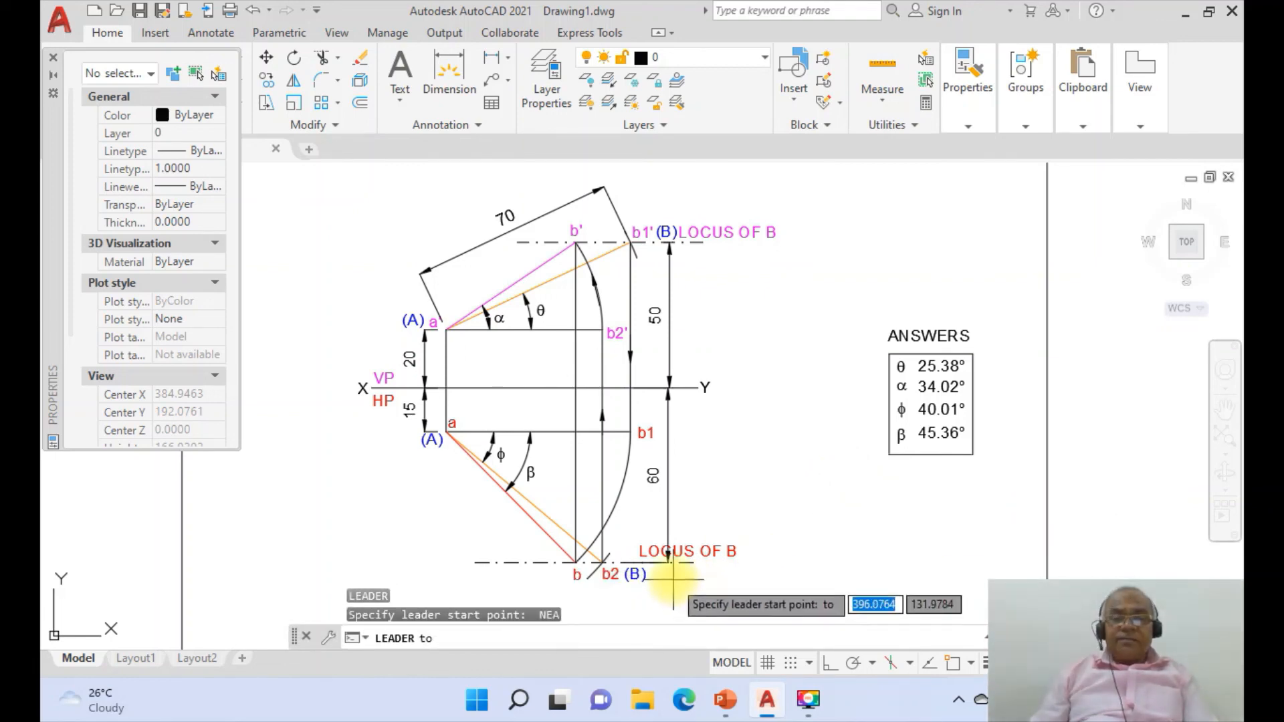
left_click(611, 509)
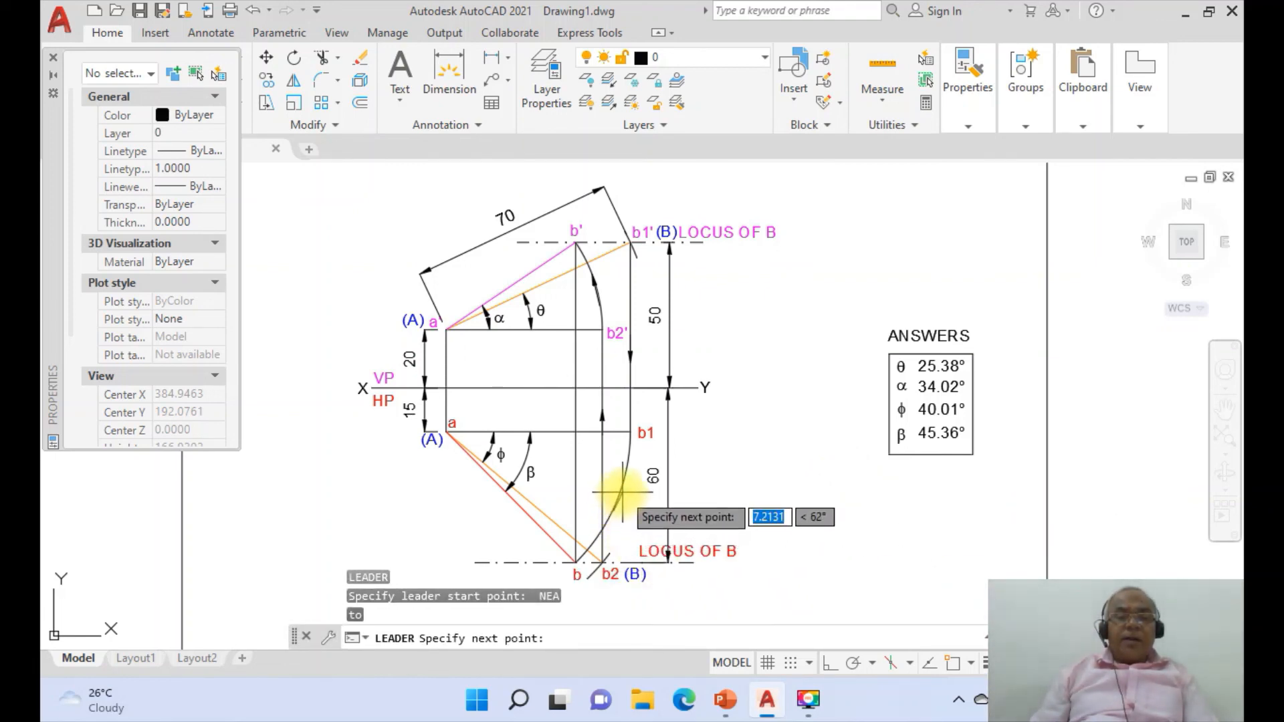
left_click(625, 480)
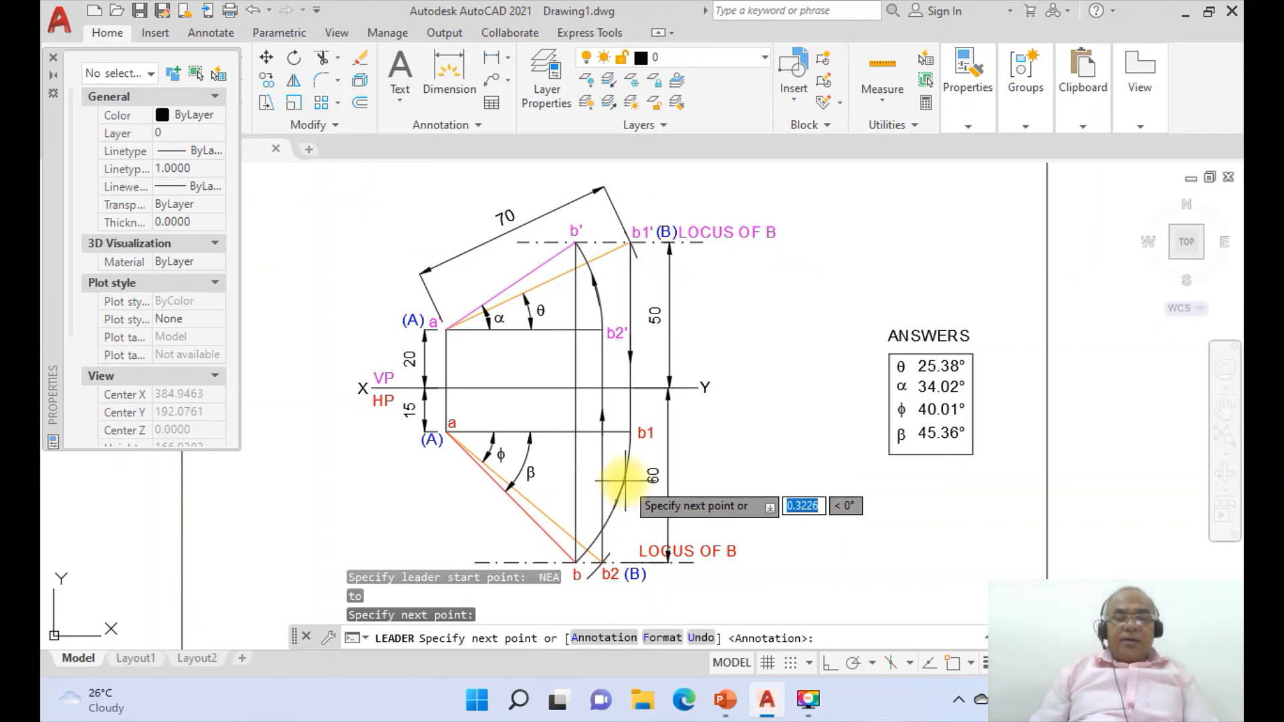
key("Return")
key("Return")
type("N")
key("Return")
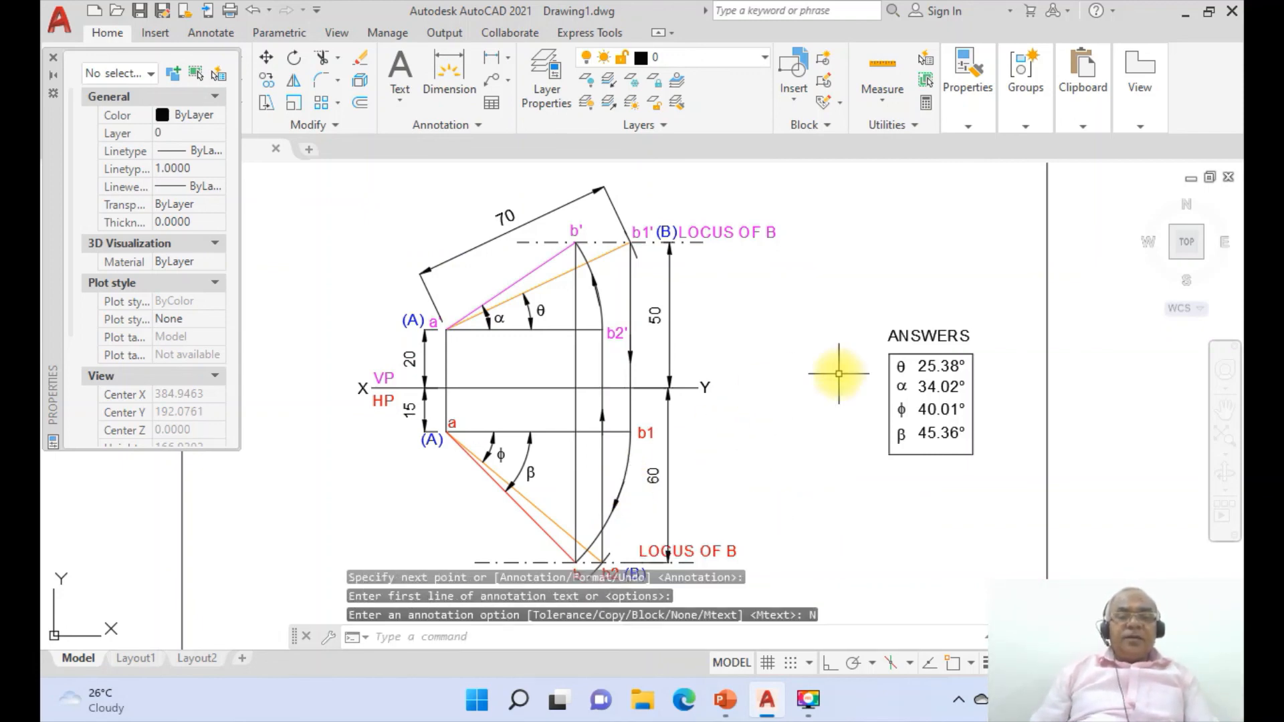
Explode the leader arrows on the upper and lower arcs
type("x")
key("Return")
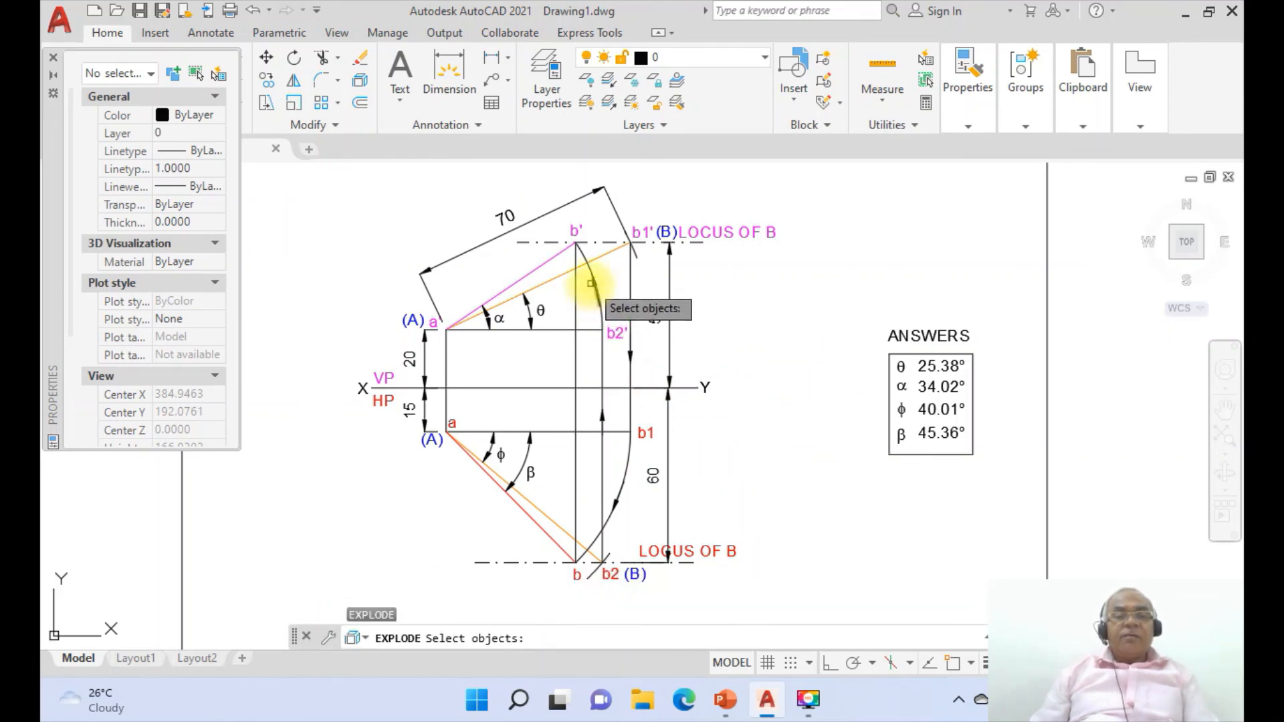
left_click(591, 284)
key("Return")
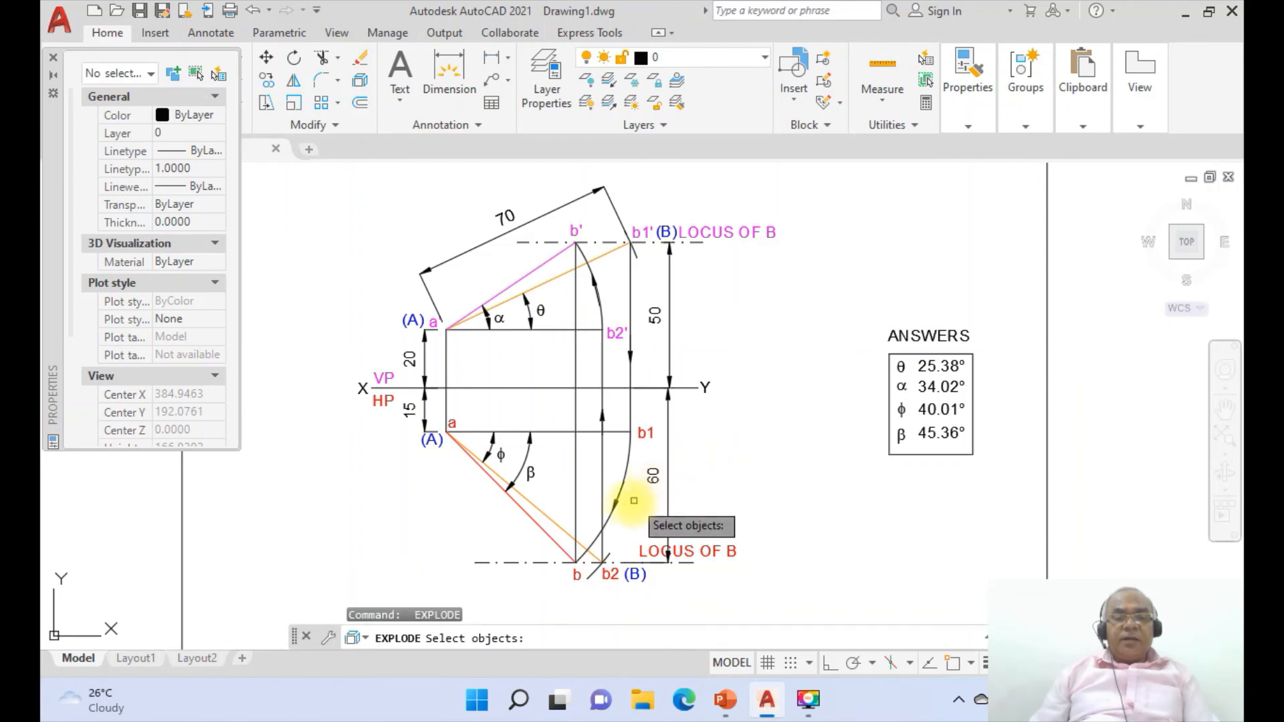
left_click(616, 506)
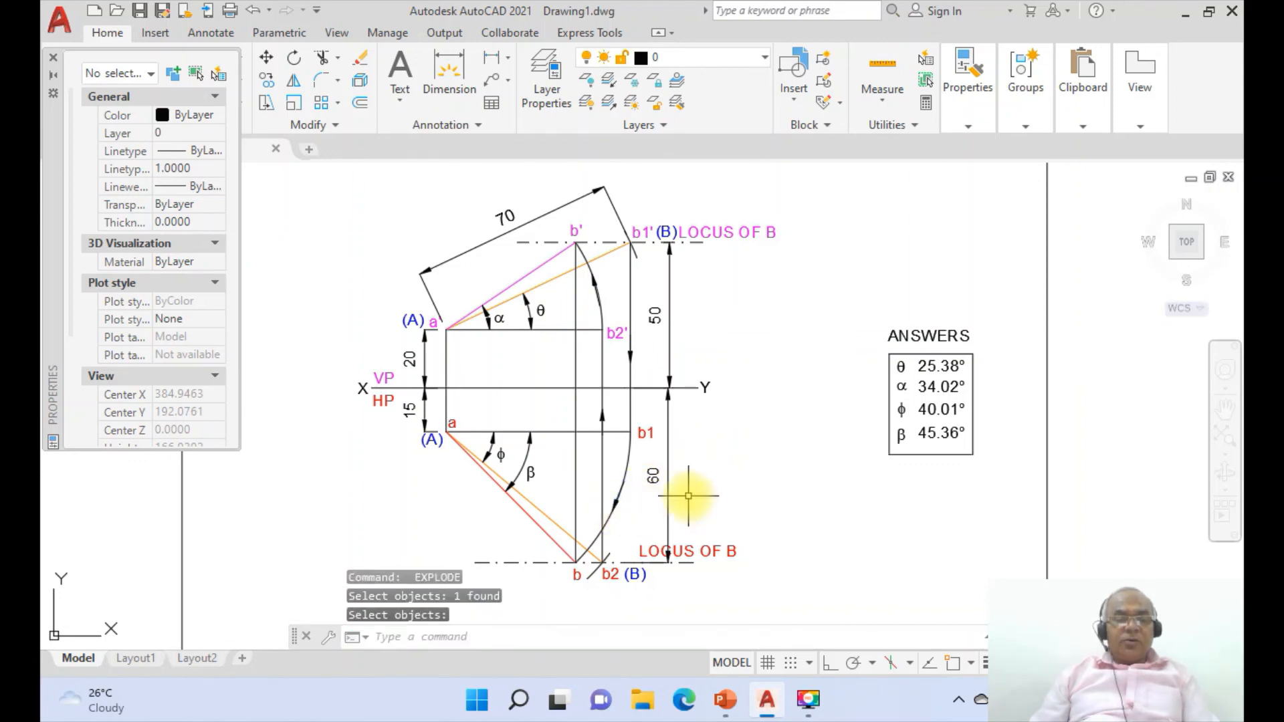
key("Return")
Erase the exploded leader's straight line beside the upper arc near b2', keeping its arrowhead
type("W")
key("Return")
left_click(551, 259)
left_click(725, 374)
type("E")
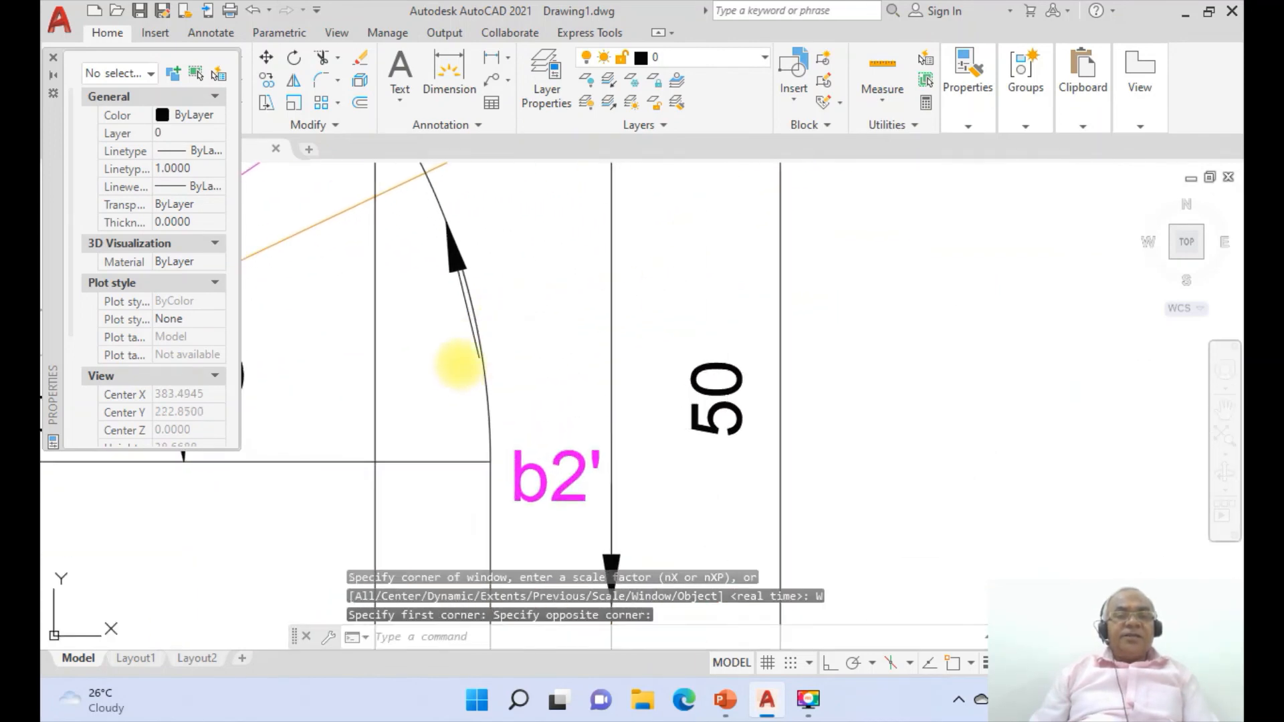
key("Return")
left_click(467, 311)
type("Z")
key("Return")
type("P")
key("Return")
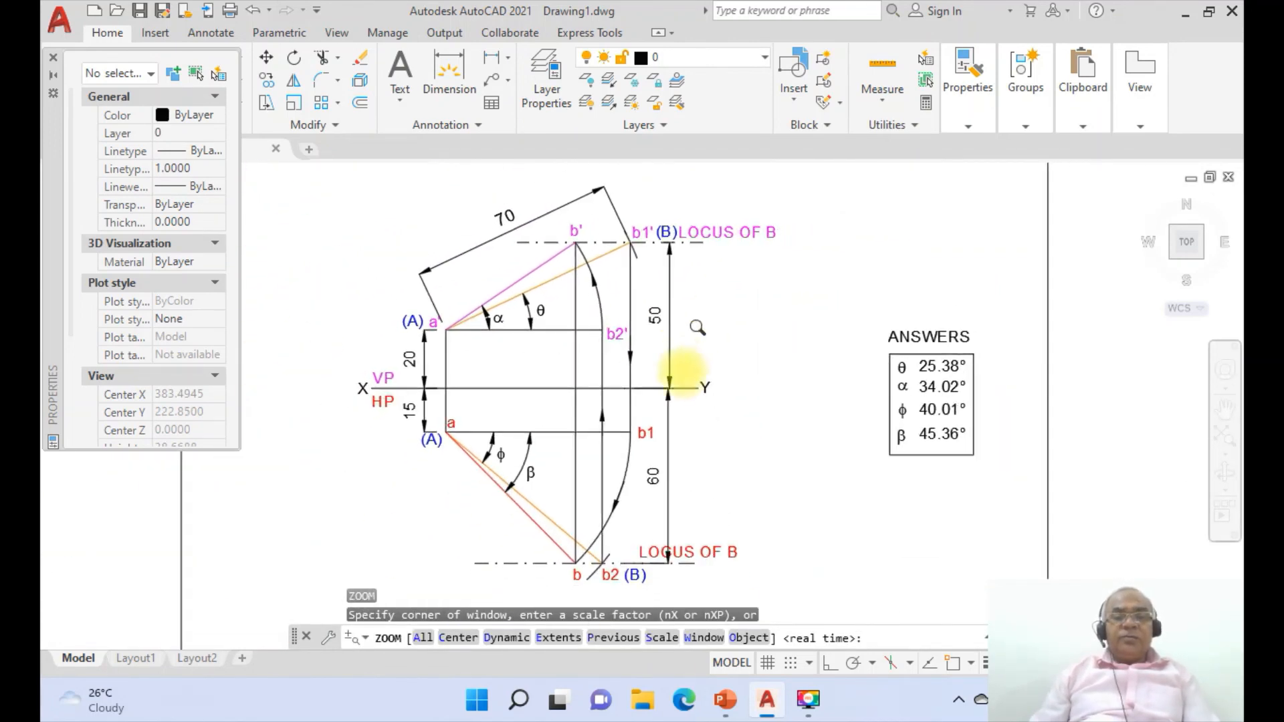
Try to erase the exploded leader's line where it overlaps the lower arc, and undo the erasure
type("Z")
key("Return")
type("W")
key("Return")
left_click(573, 568)
left_click(669, 491)
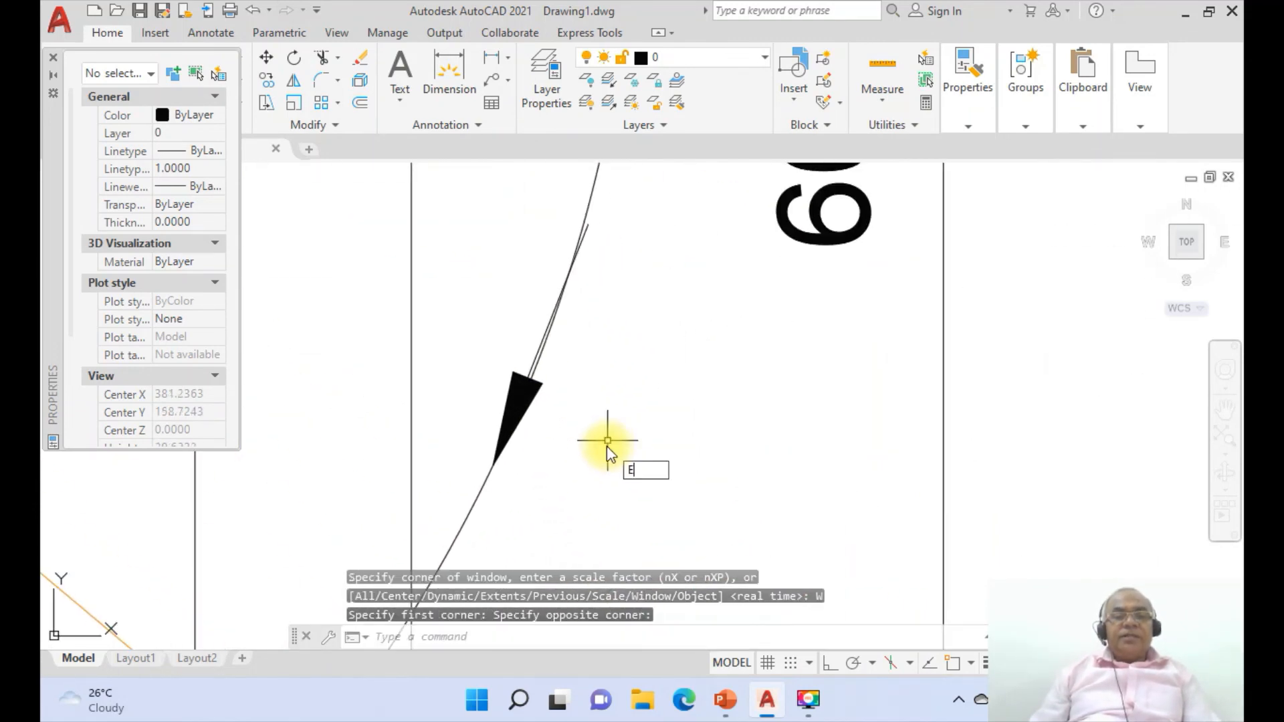
left_click(535, 364)
key("Return")
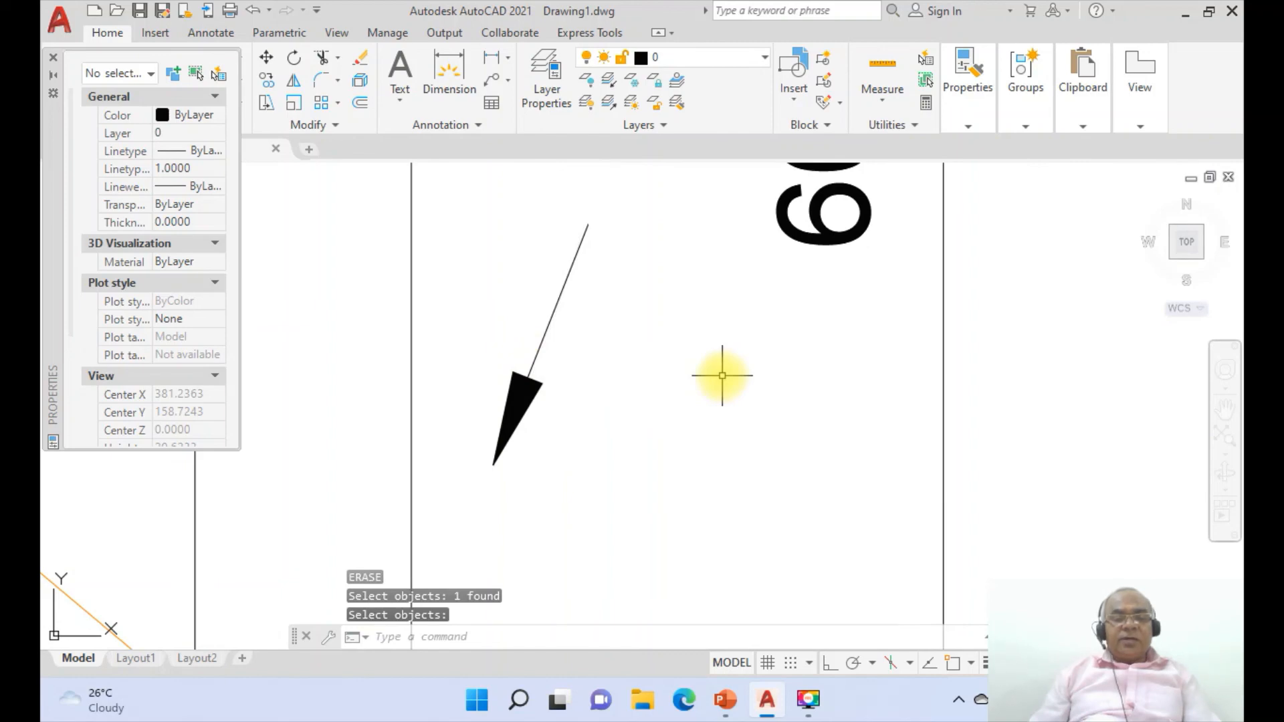
key("ctrl+z")
Erase the exploded leader's straight line beside the lower arc, keeping the arc and the arrowhead
type("E")
key("Return")
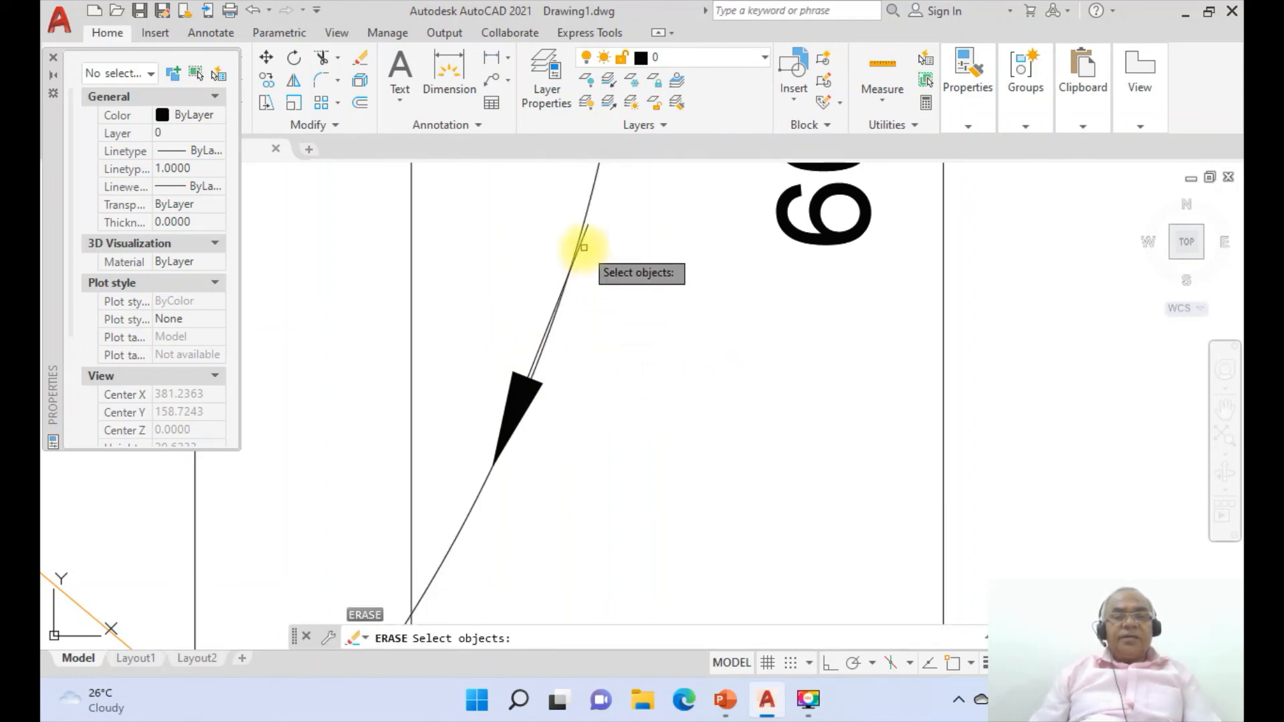
left_click(584, 232)
key("Return")
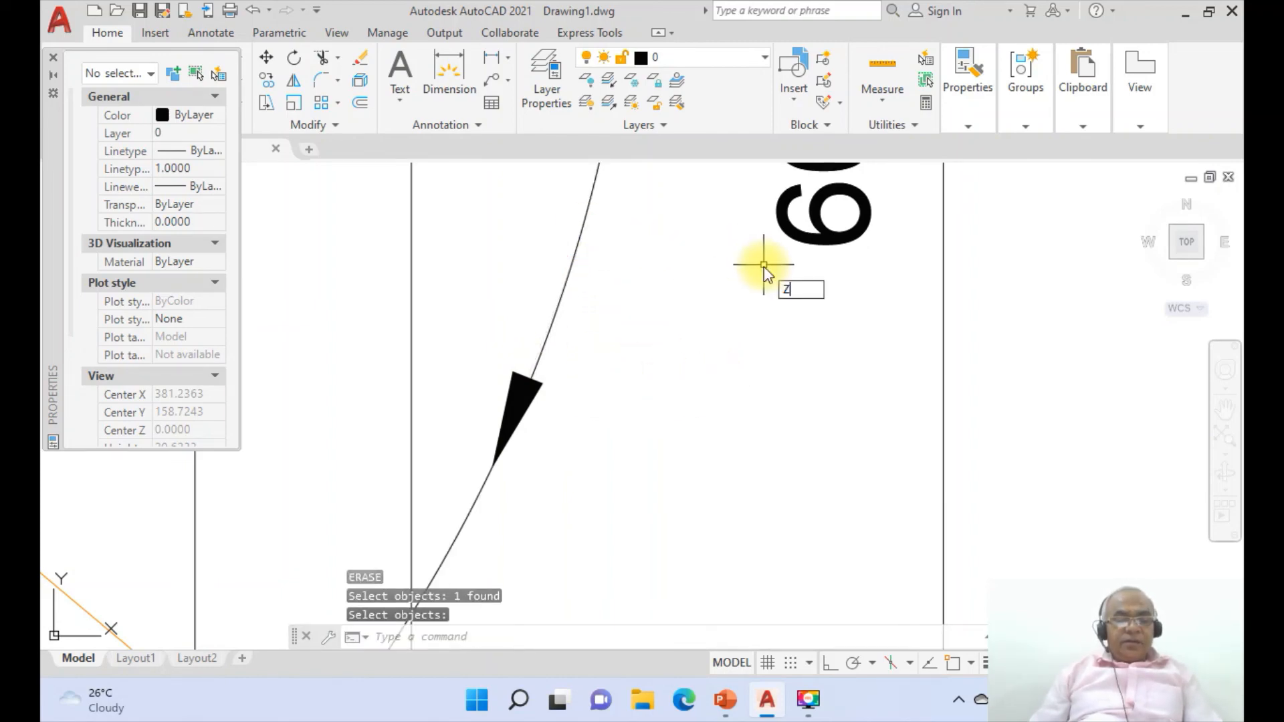
key("Return")
type("P")
key("Return")
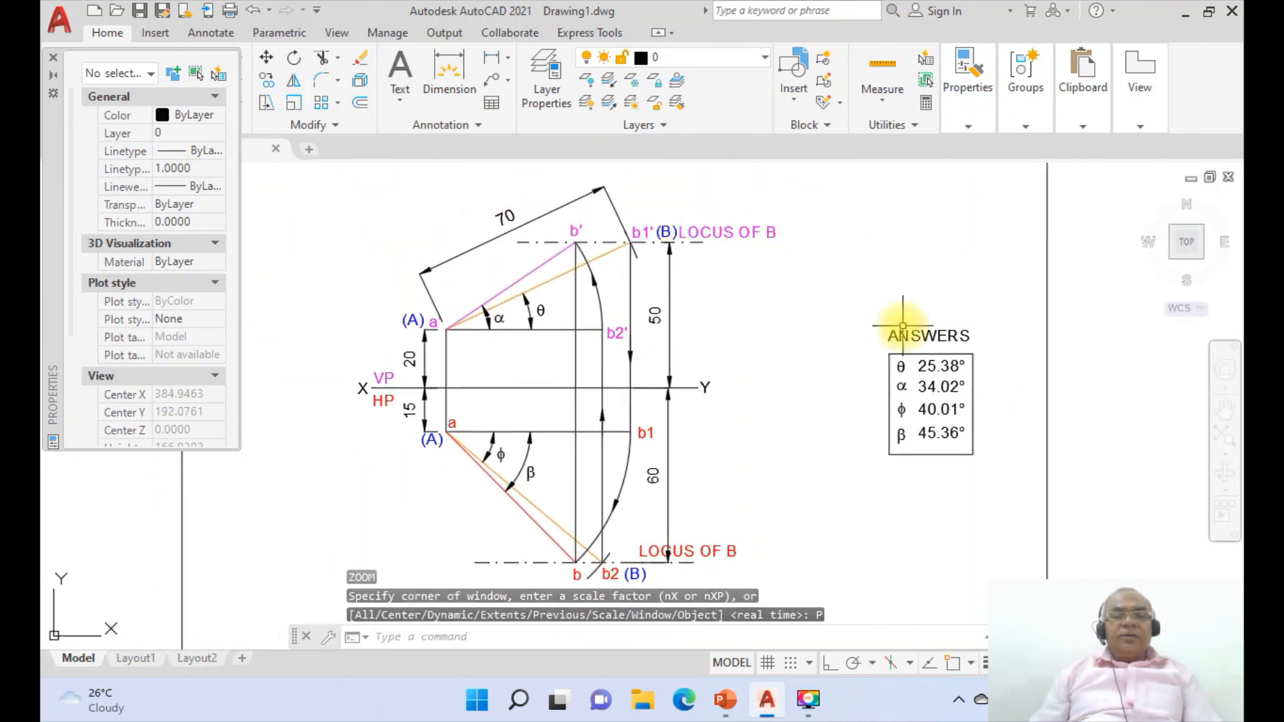
Show the whole problem 45 sheet, compare it with the matching slide in PowerPoint and return to AutoCAD
type("Z")
key("Return")
type("P")
key("Return")
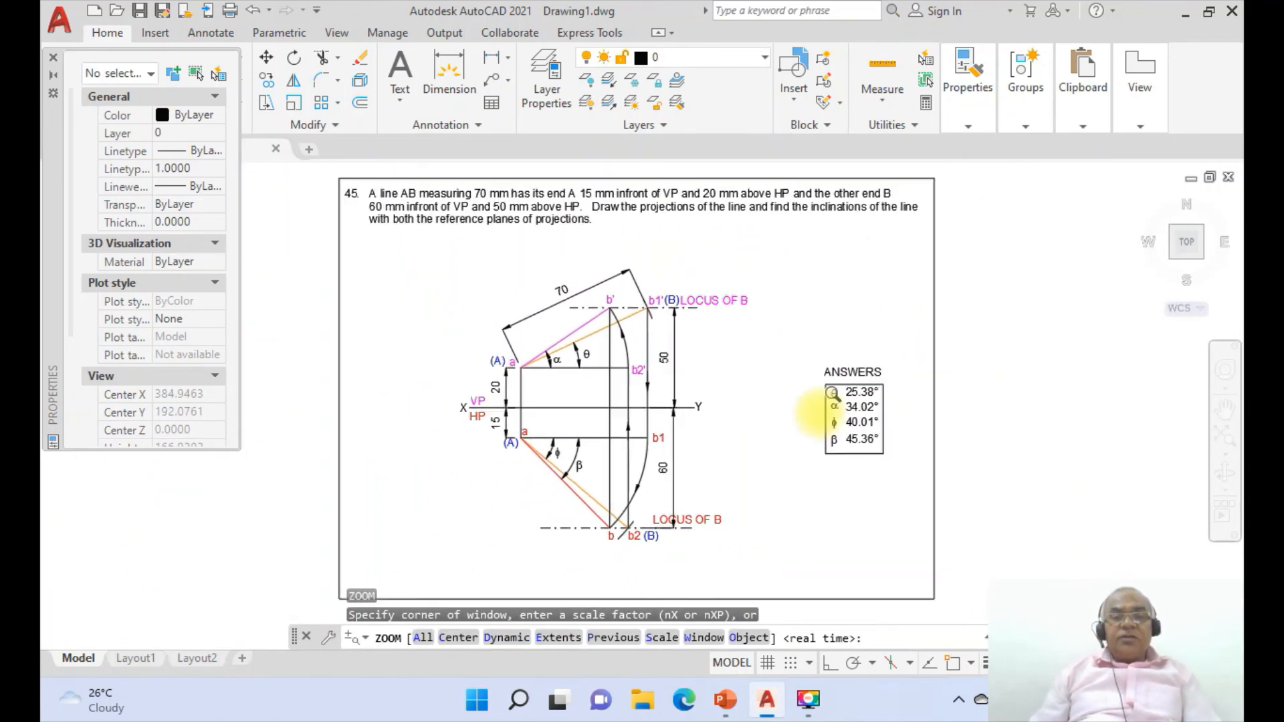
left_click(722, 697)
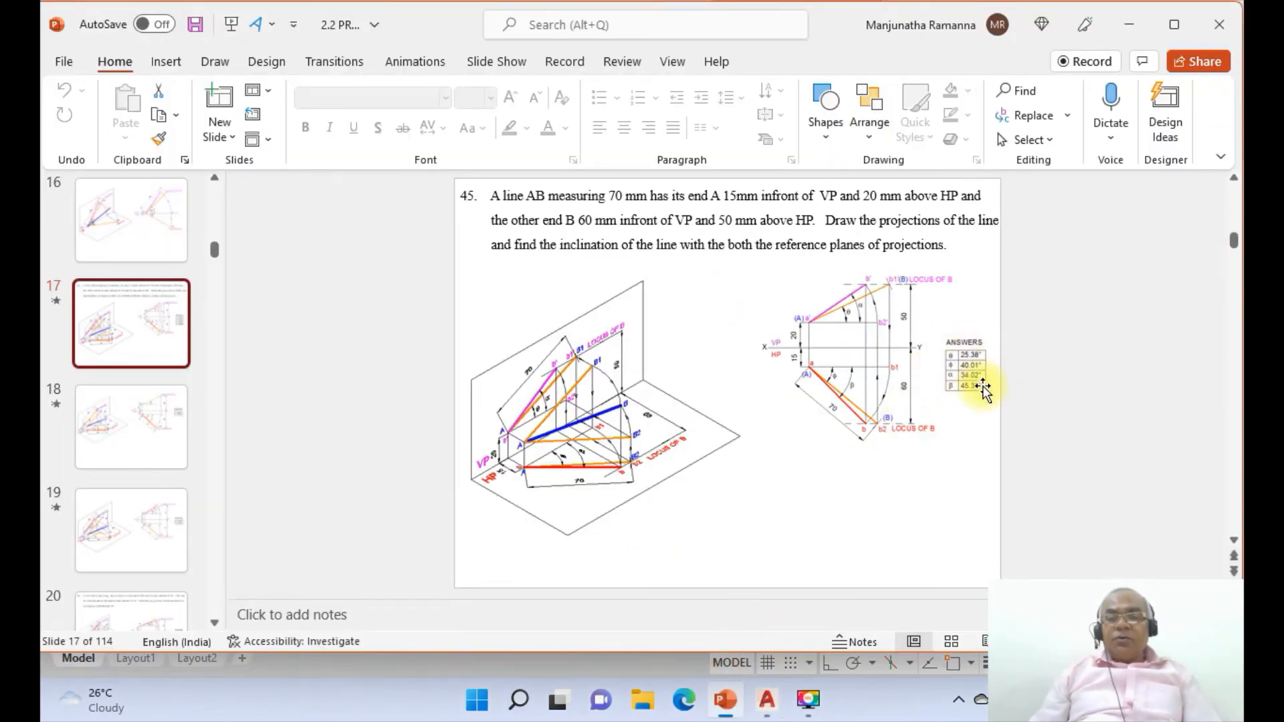
left_click(766, 698)
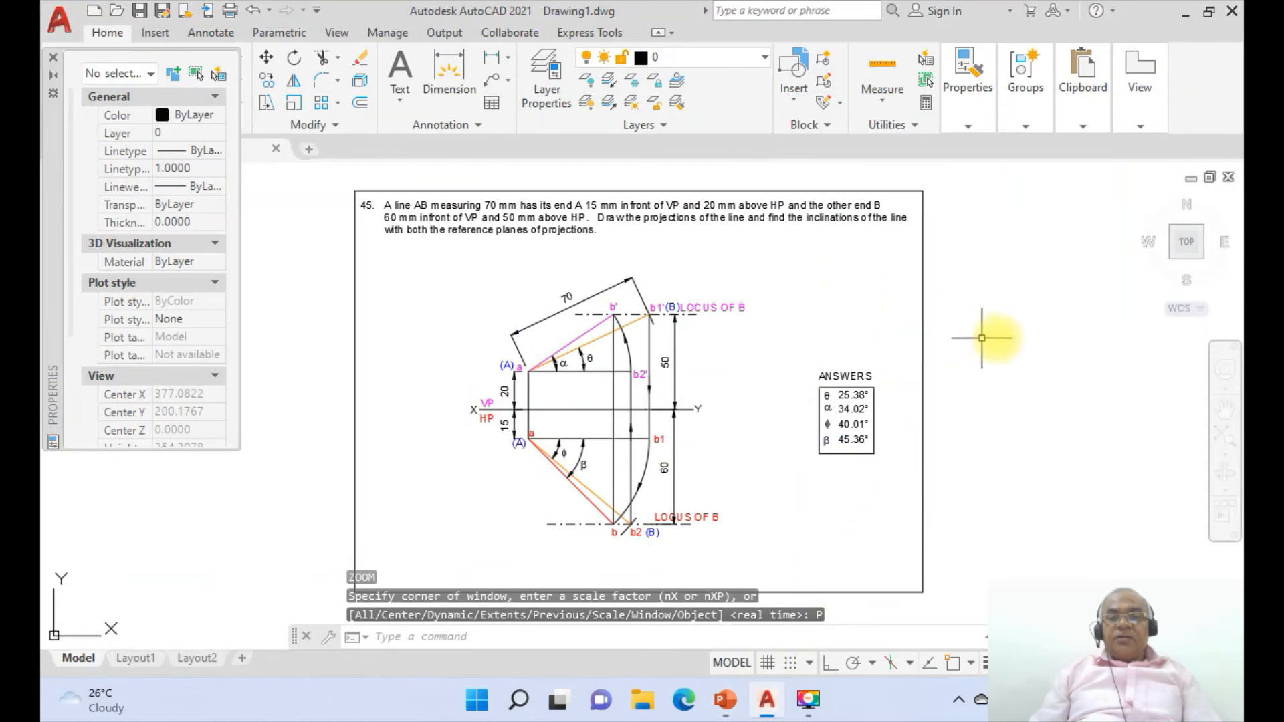